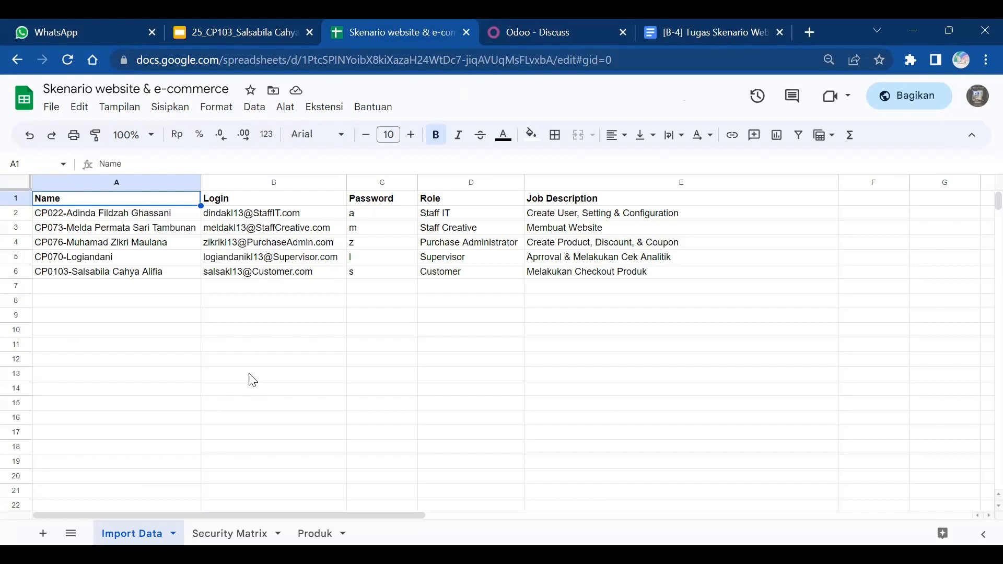
- From Settings > Manage Users, open the Import records page for users
click(520, 22)
click(19, 92)
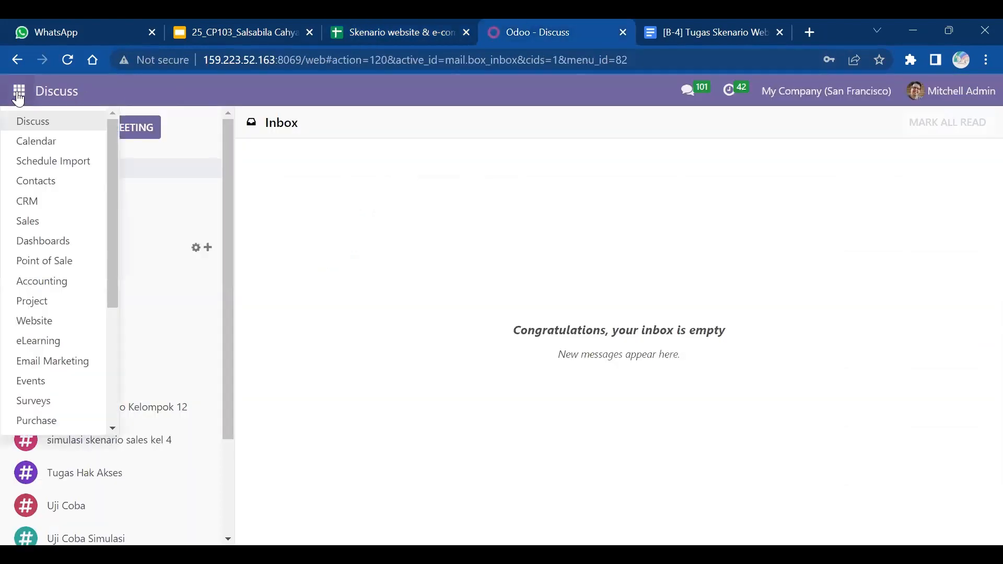
scroll(110, 404, down, 3)
click(62, 421)
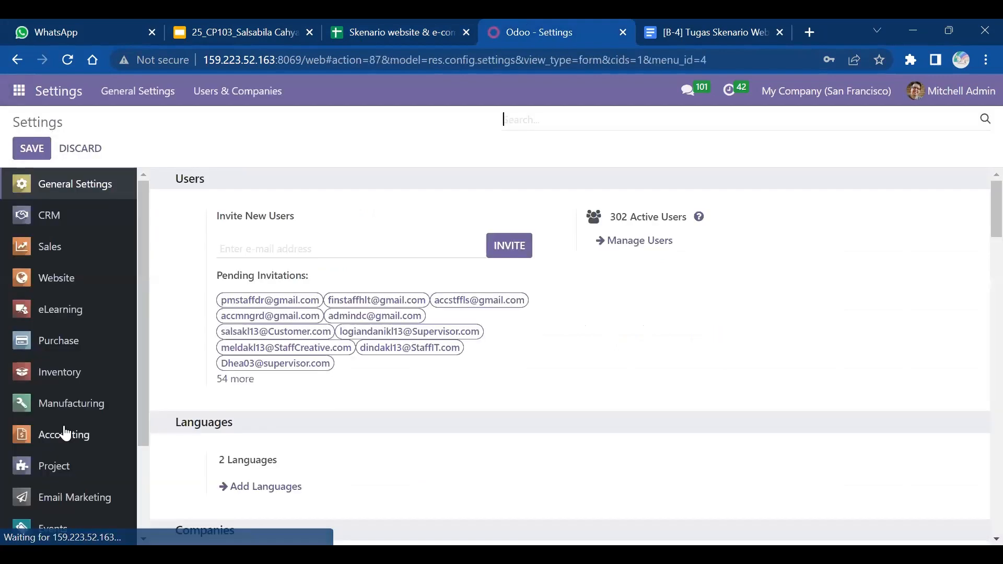
click(646, 247)
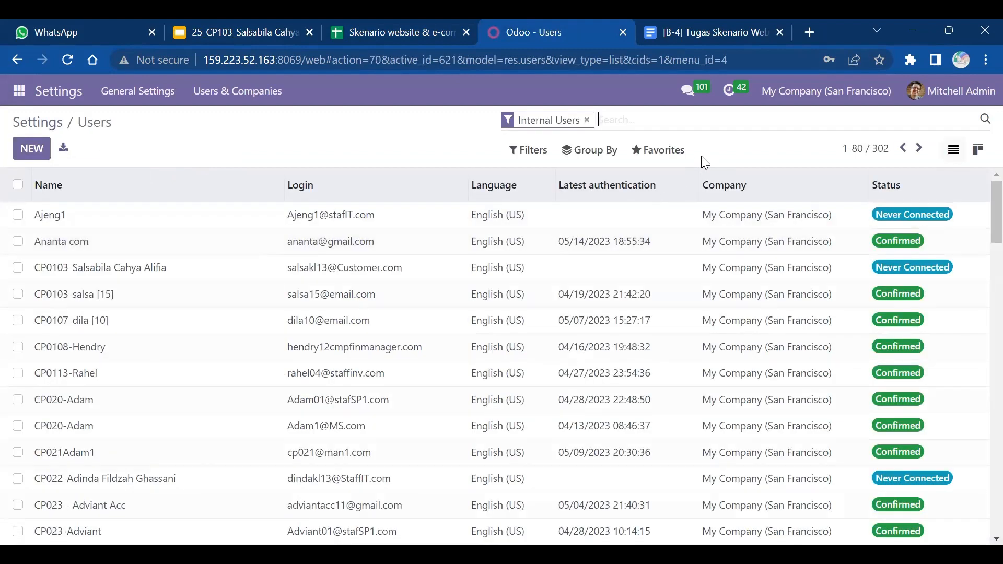
click(667, 153)
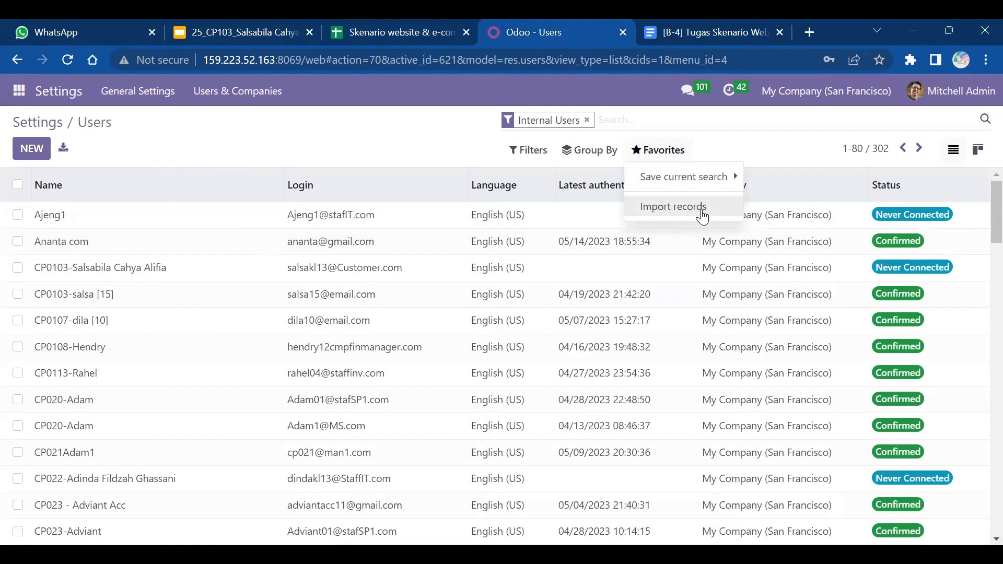
click(702, 216)
- Download the scenario spreadsheet as a Microsoft Excel (.xlsx) file
click(359, 21)
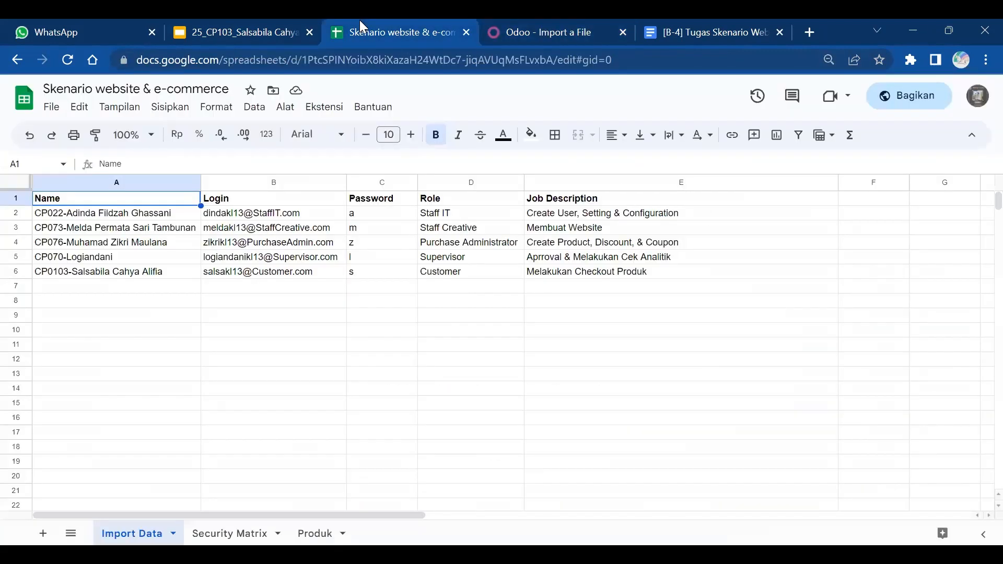
click(50, 112)
mouse_move(175, 280)
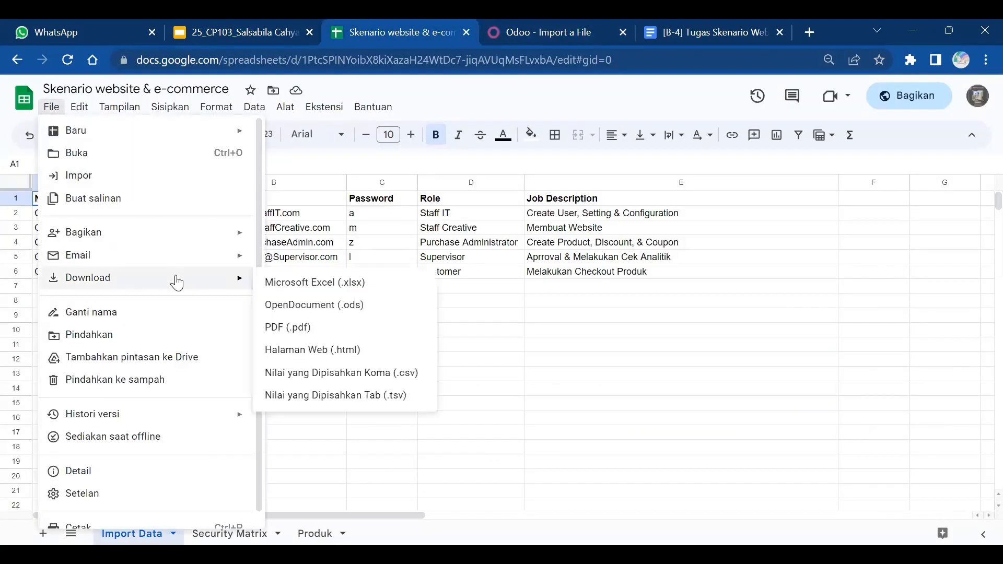
click(328, 284)
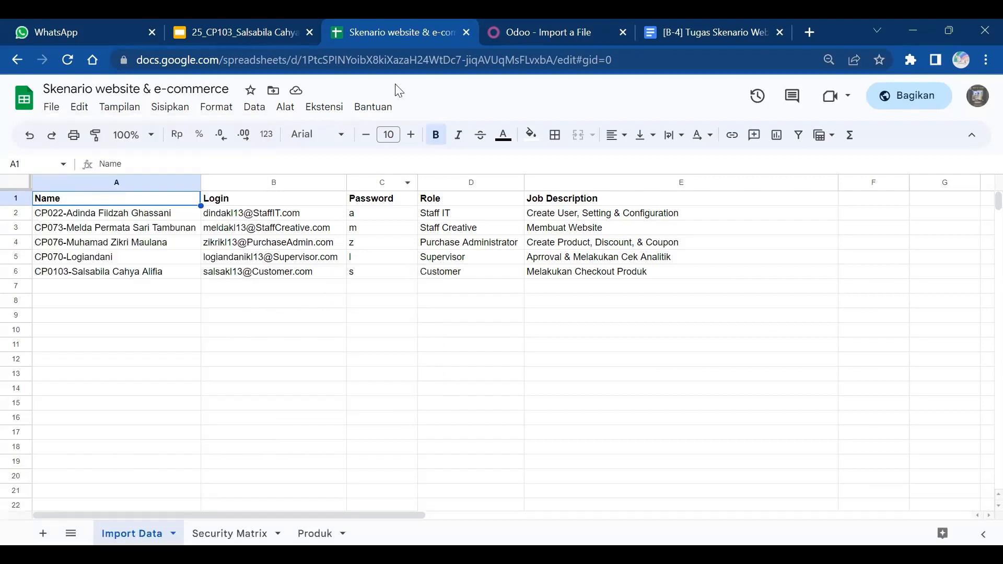
click(500, 29)
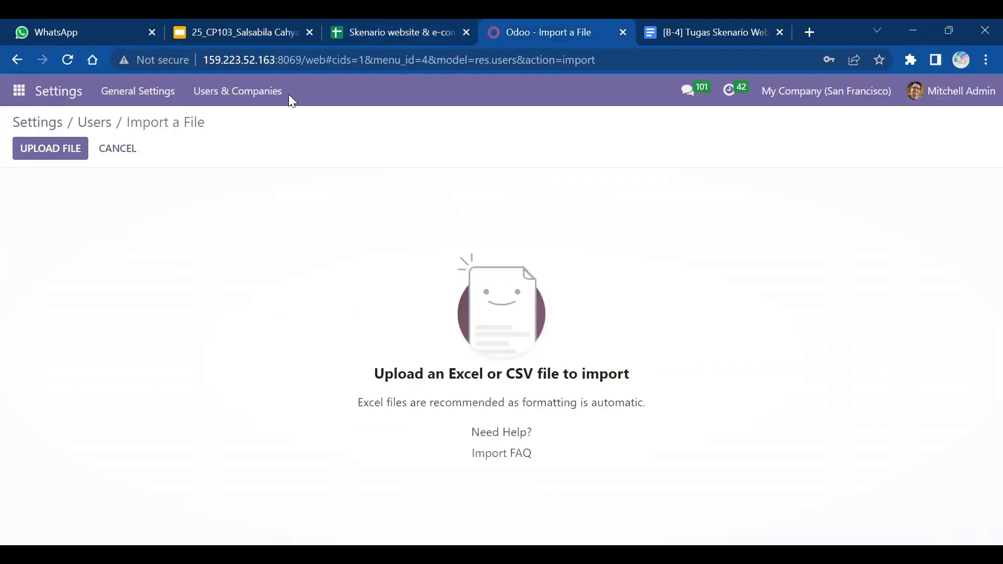
- Upload the 'Skenario website & e-commerce' .xlsx file from Downloads into the user import
click(51, 149)
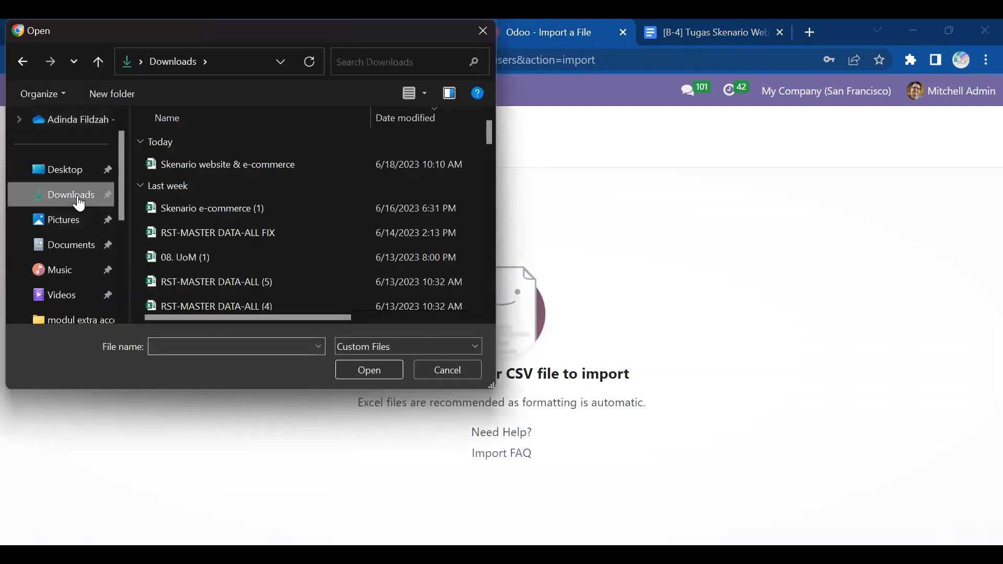
click(264, 163)
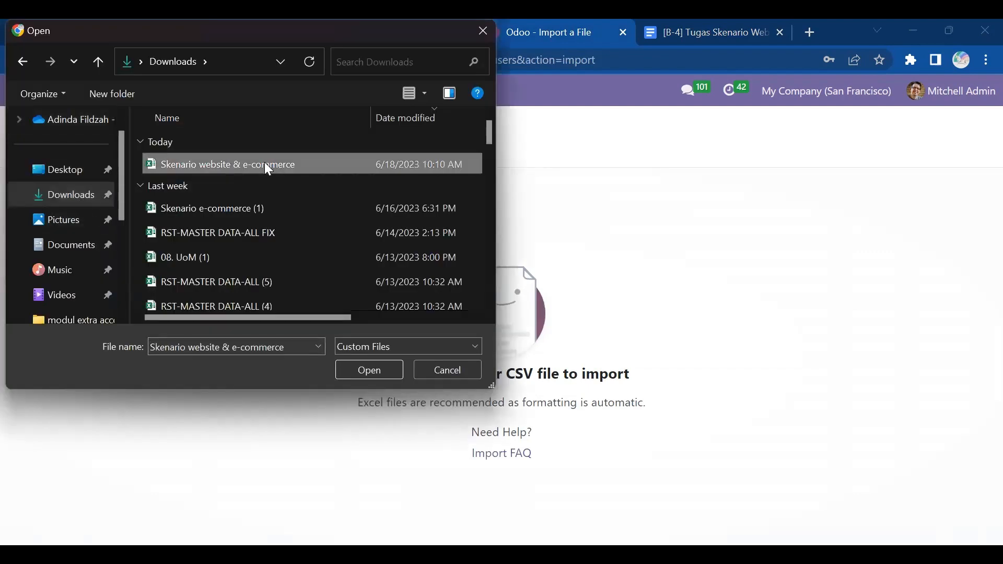
click(388, 371)
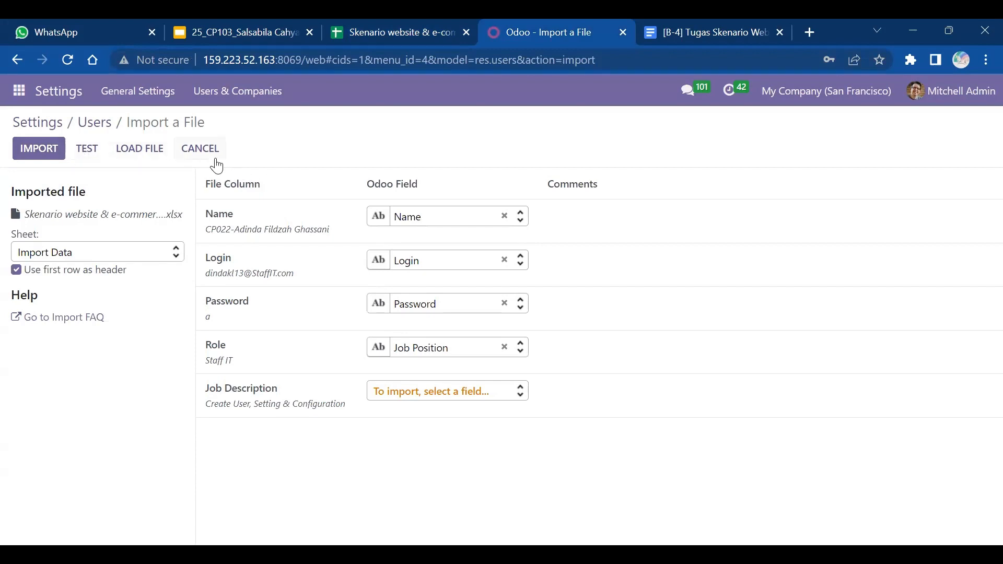
- Search the Users list for 'kl13' and open the first of the five matches
click(57, 128)
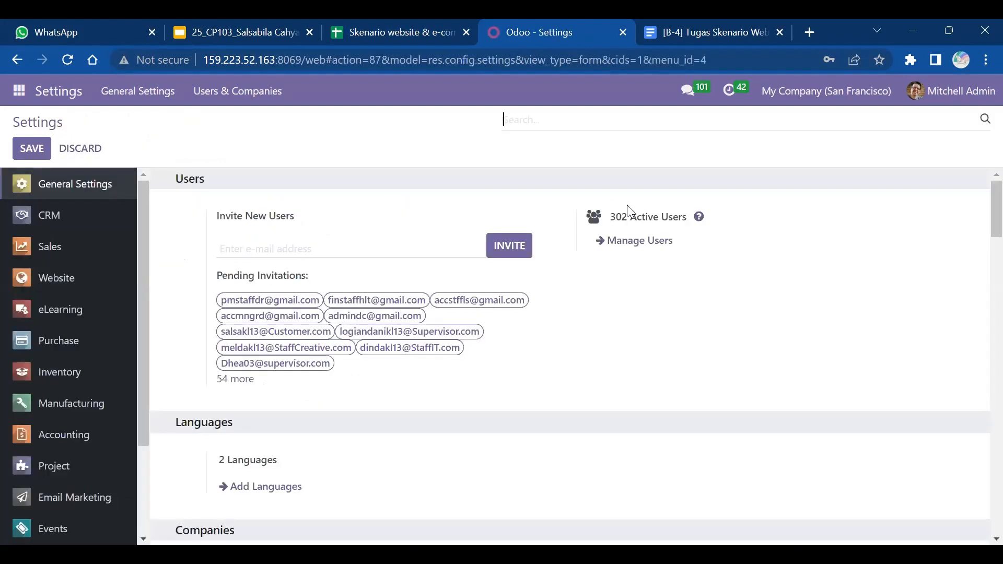
click(633, 241)
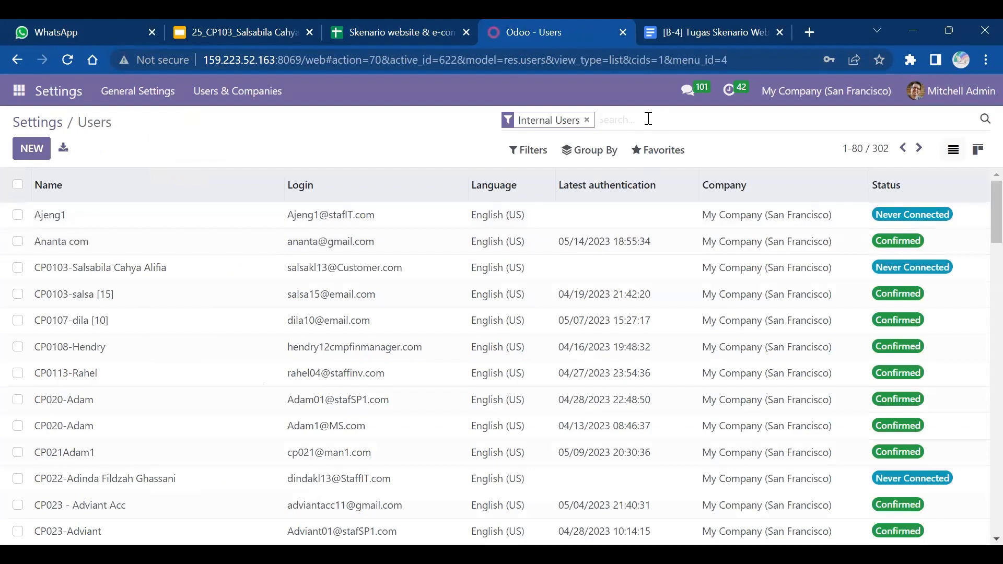
text(kl13)
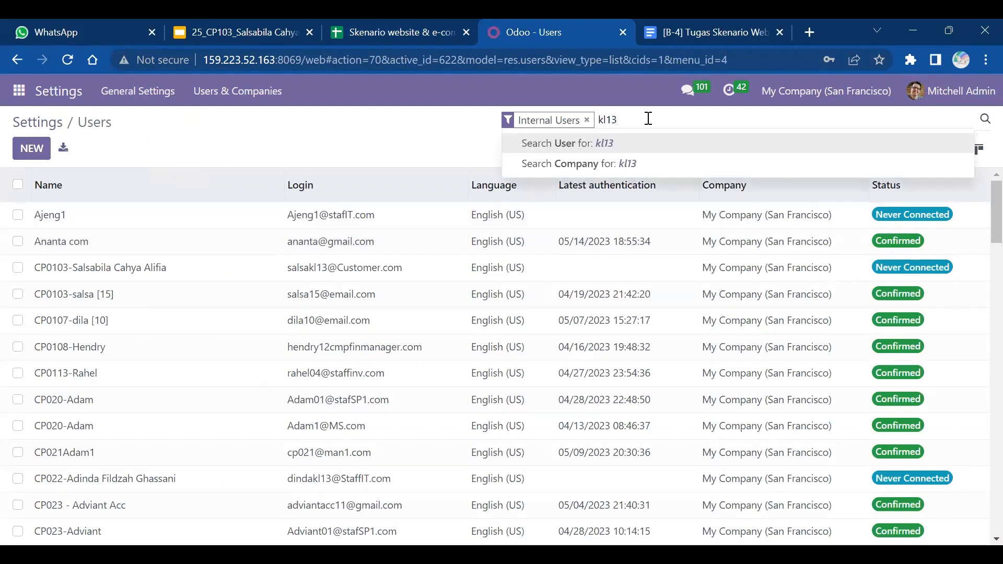
key(Return)
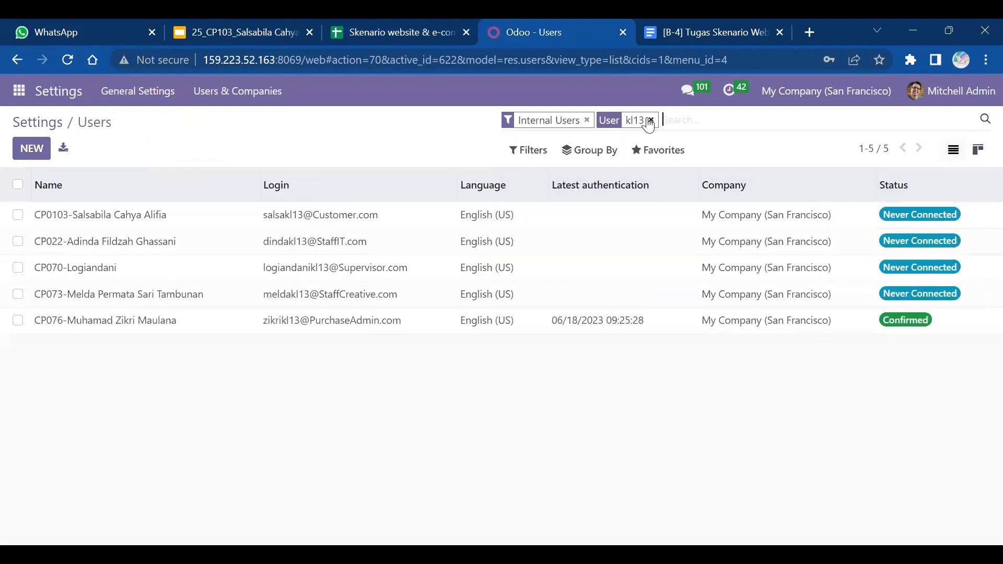
click(109, 223)
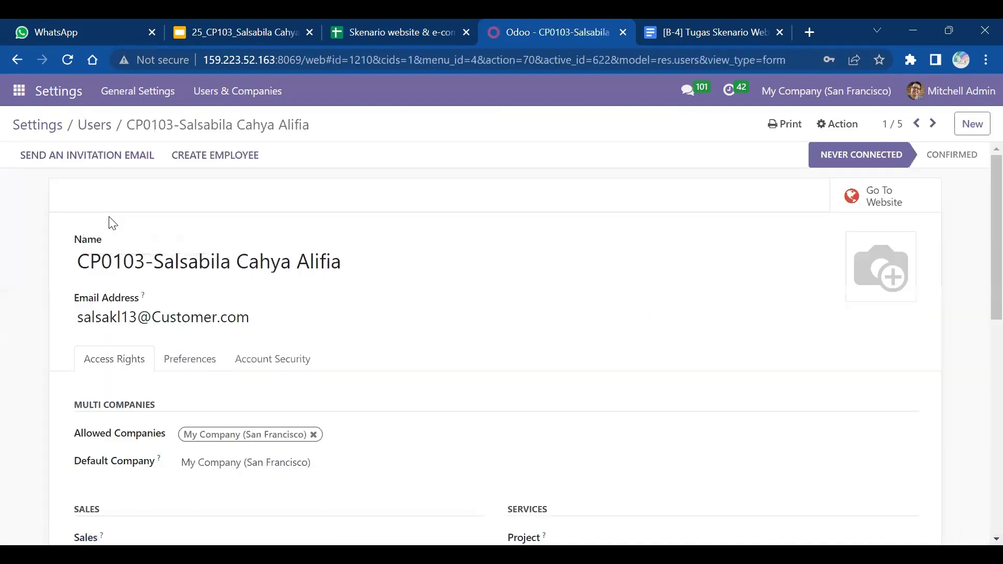
- Compare the first kl13 user's access rights with the scenario spreadsheet
click(379, 25)
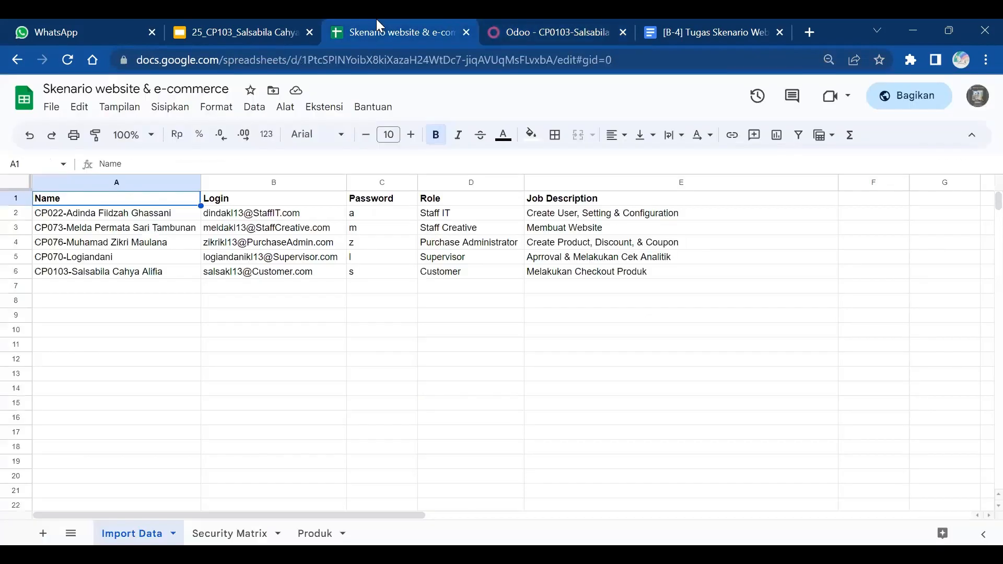
click(521, 21)
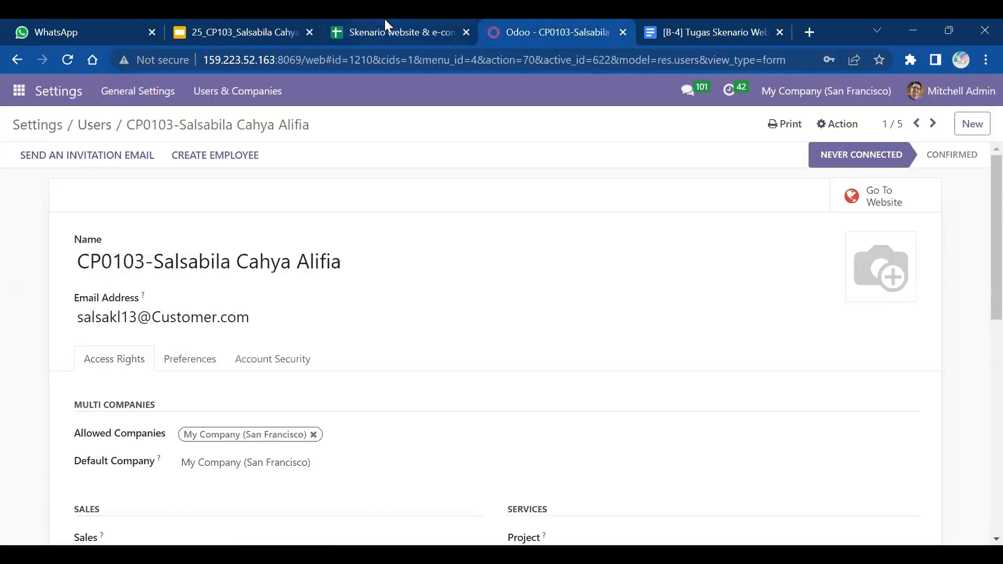
click(386, 21)
click(539, 24)
scroll(538, 19, down, 5)
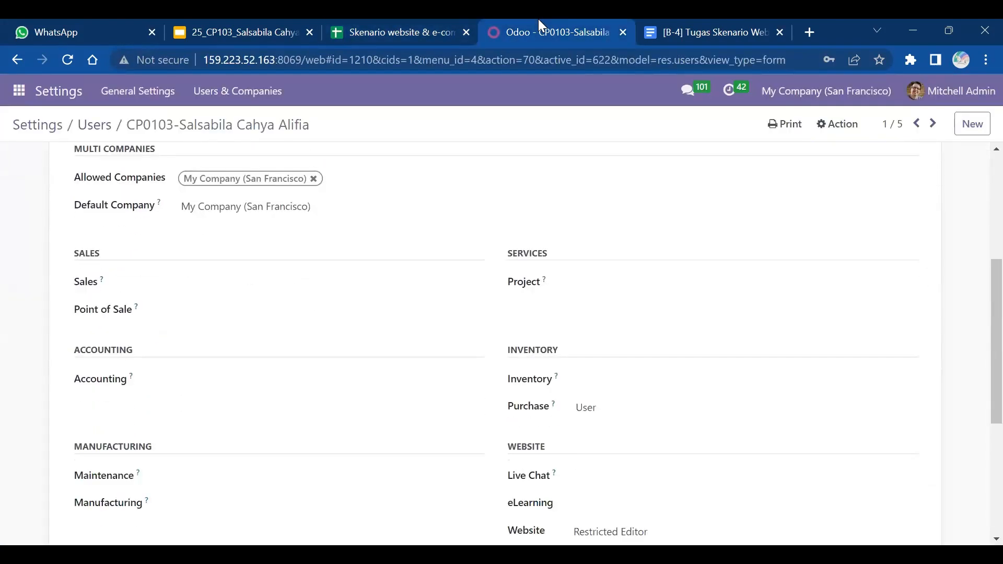
scroll(538, 19, down, 1)
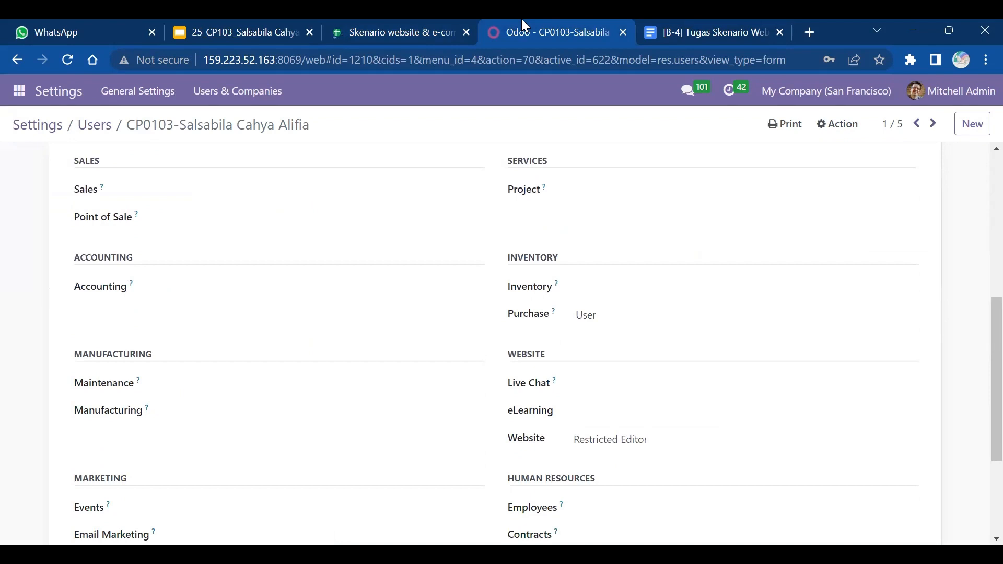
scroll(522, 20, down, 2)
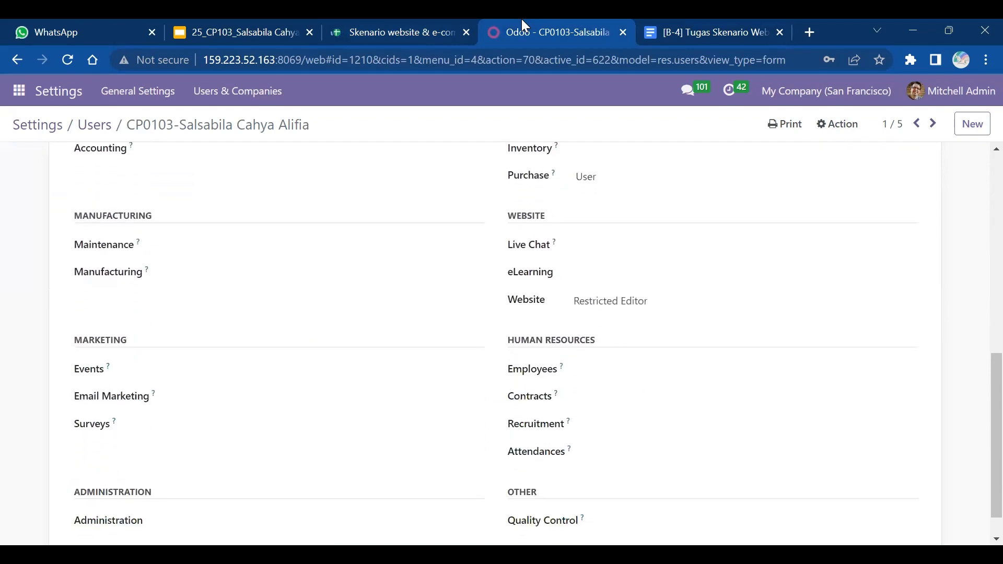
- Step through user records 2/5 and 3/5, checking them against the Security Matrix sheet
key(alt+n)
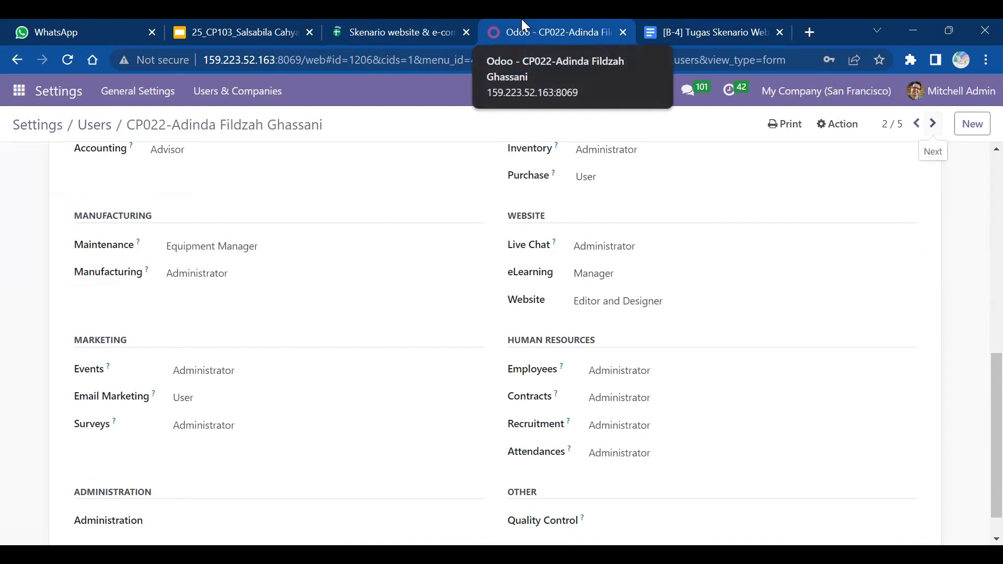
click(934, 124)
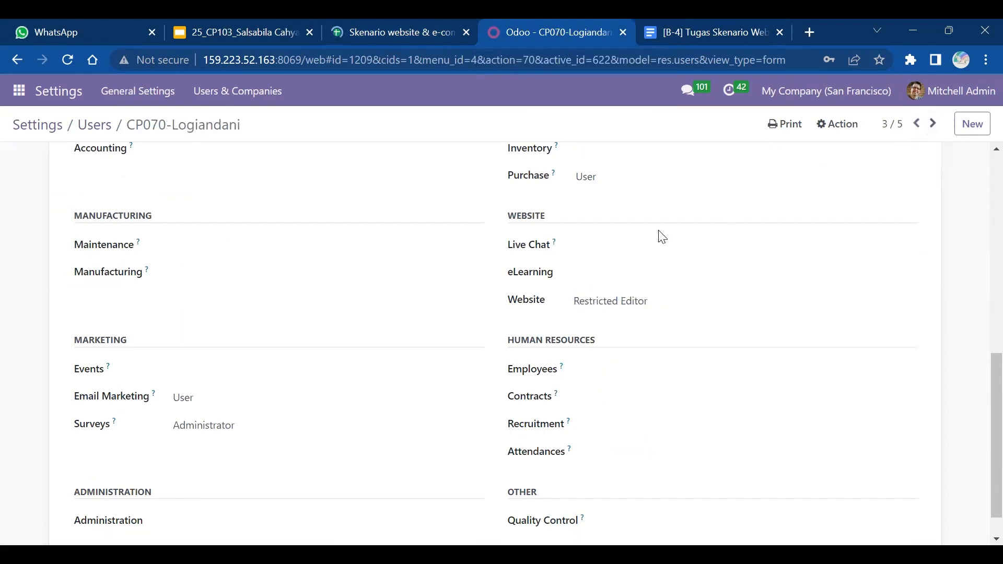
click(430, 21)
click(536, 22)
scroll(535, 18, up, 1)
scroll(535, 19, down, 1)
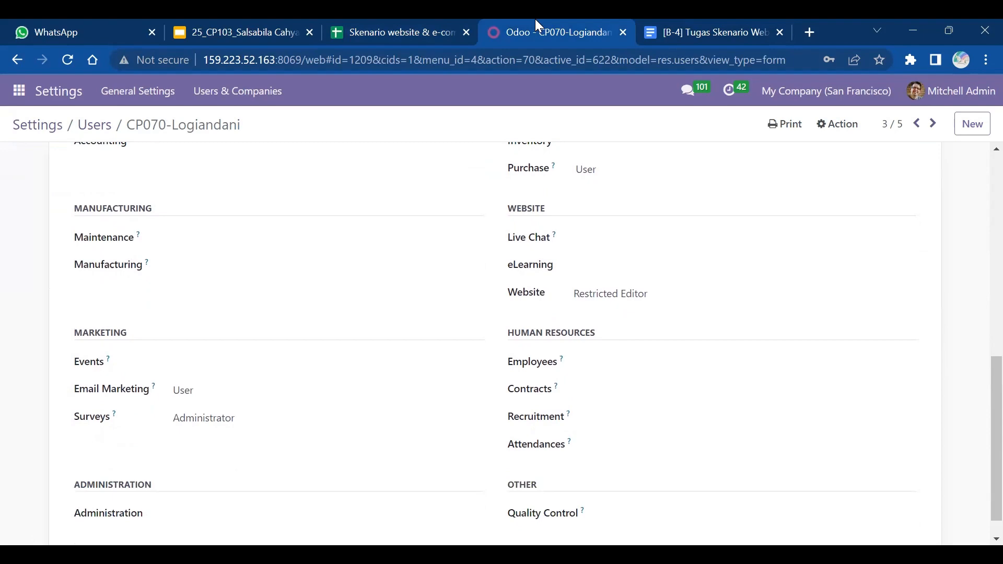
click(401, 19)
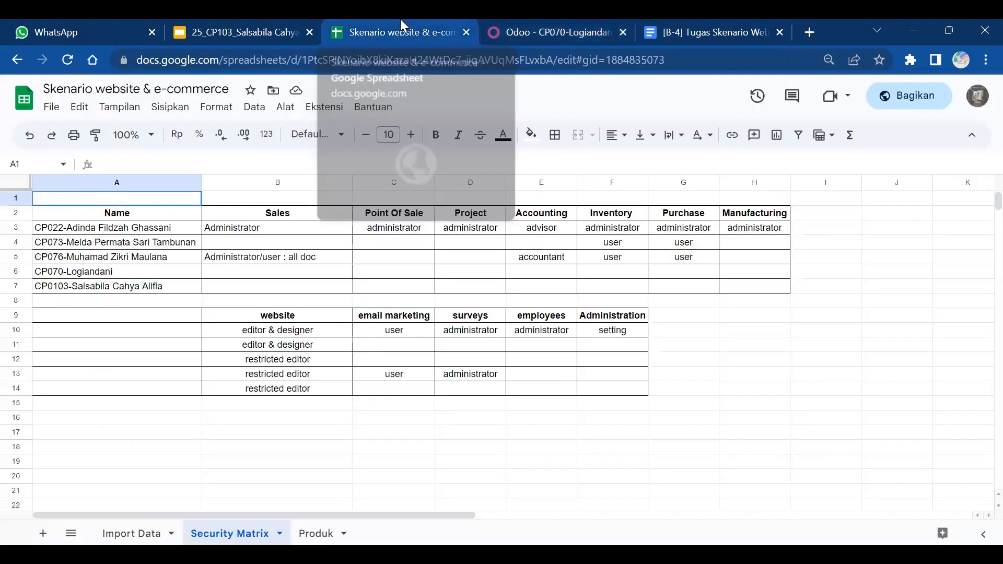
- Move to user record 4/5 and compare its access rights with the Security Matrix
click(573, 19)
key(alt+n)
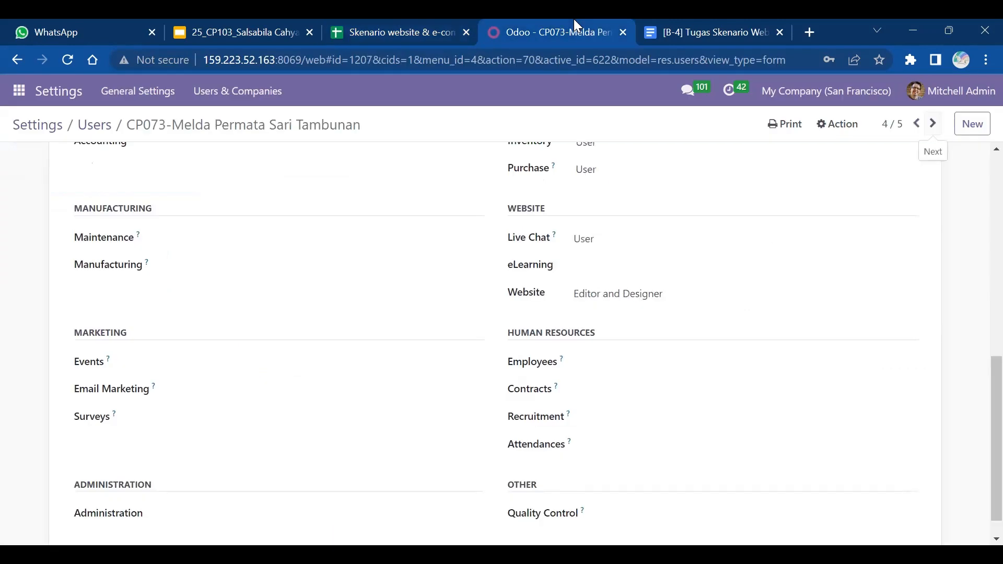
click(404, 19)
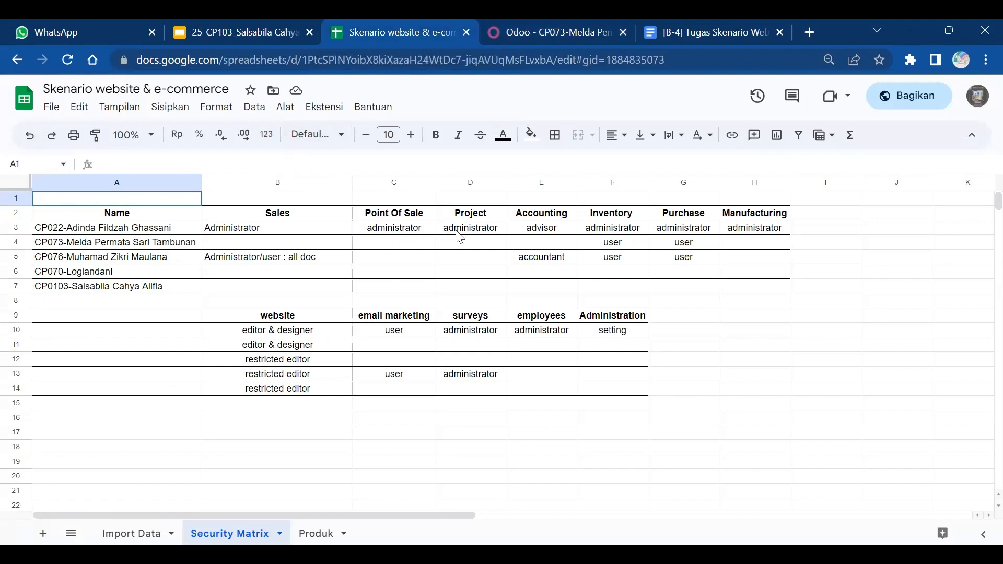
click(537, 21)
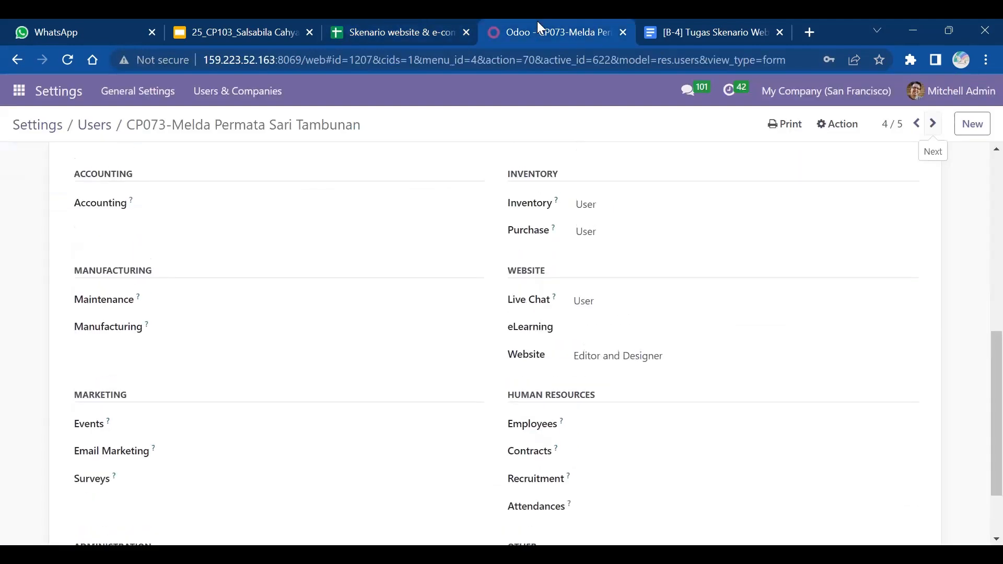
click(411, 25)
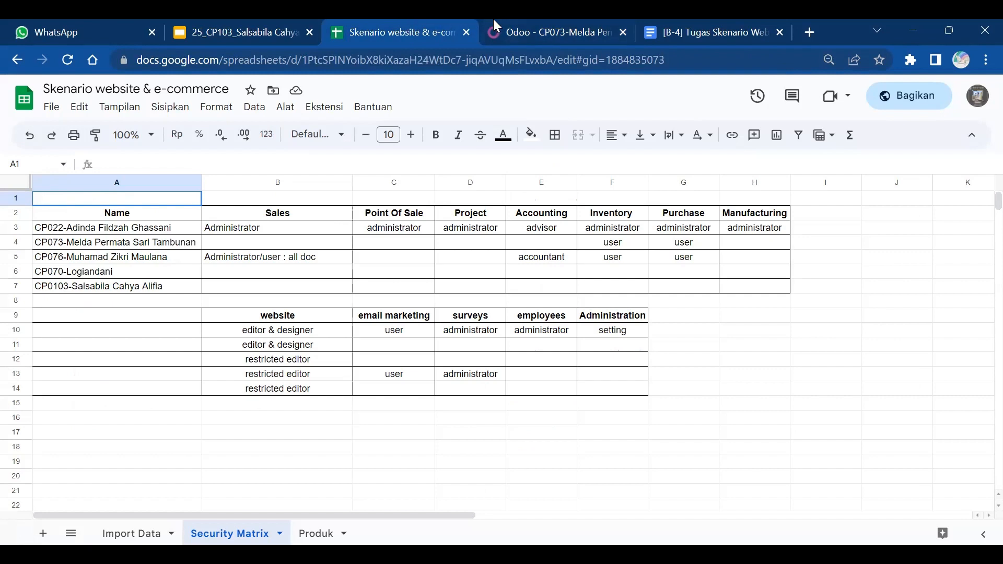
click(530, 21)
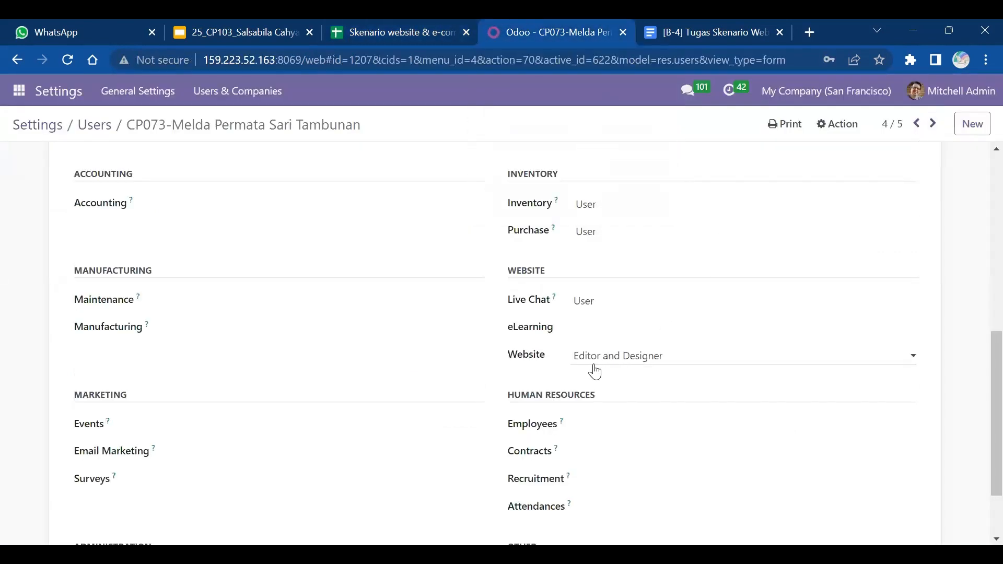
- Move to user record 5/5 and compare its roles with the Security Matrix and Import Data sheets
click(933, 124)
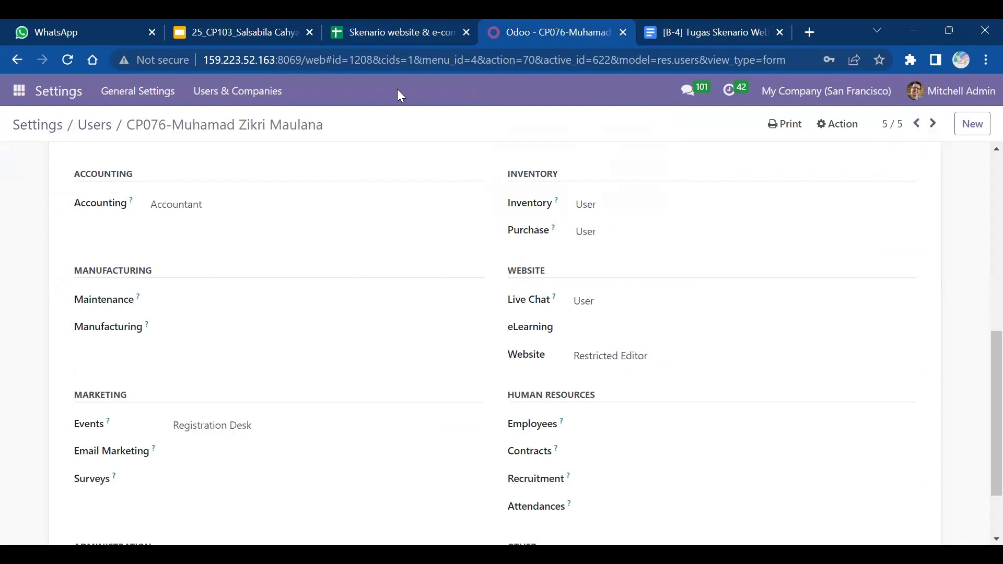
click(389, 25)
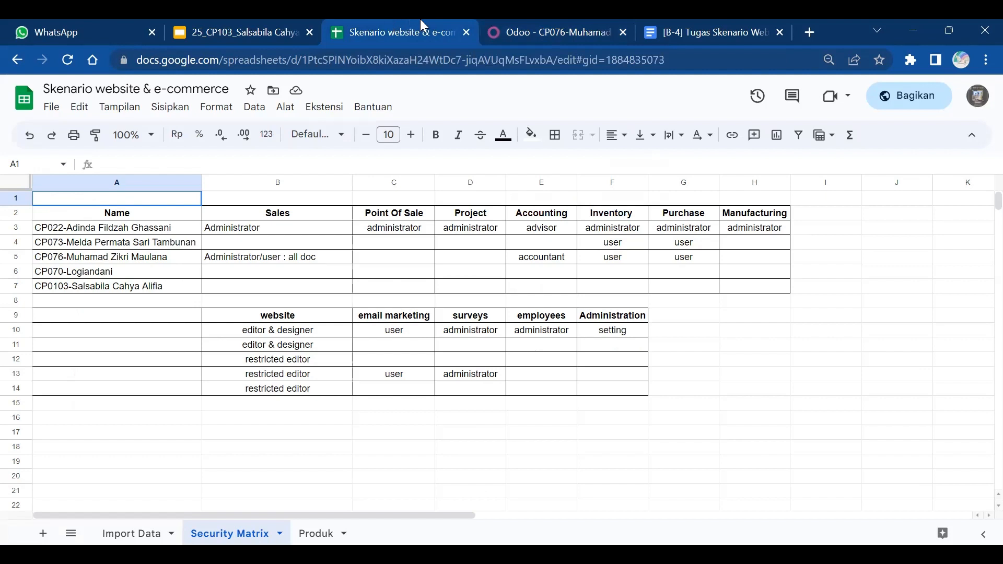
mouse_move(529, 19)
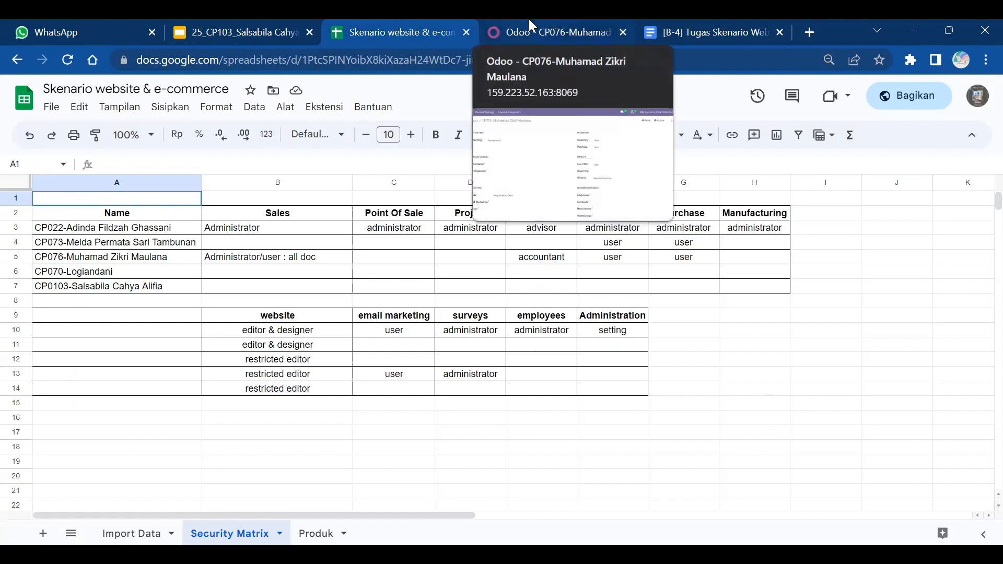
key(ctrl+shift+Page_Up)
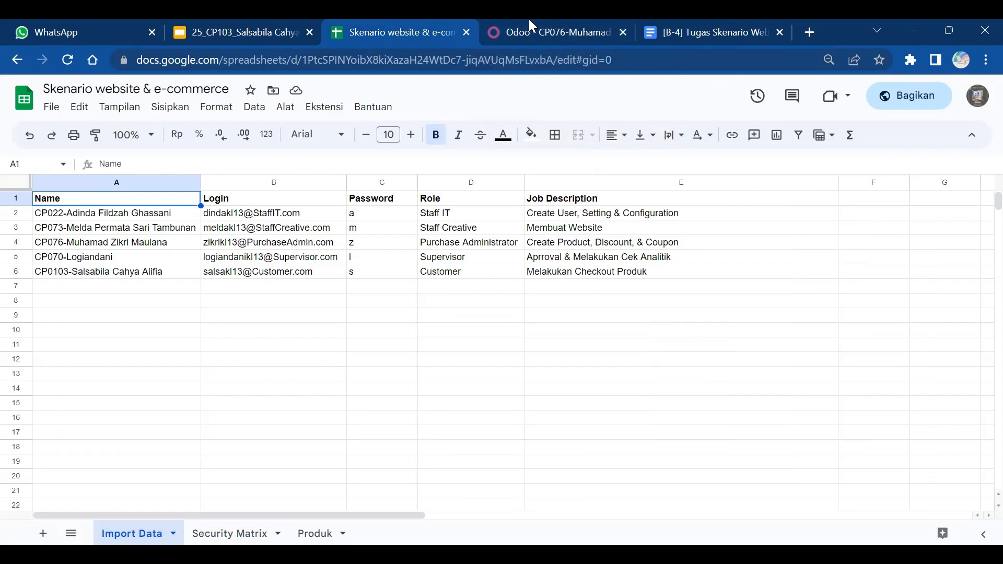
key(ctrl+shift+Page_Down)
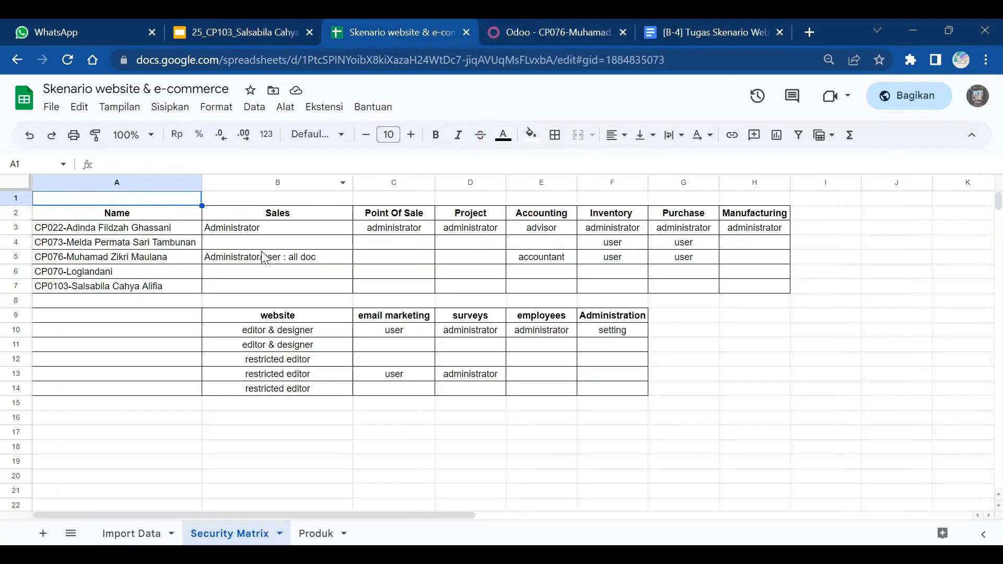
click(557, 22)
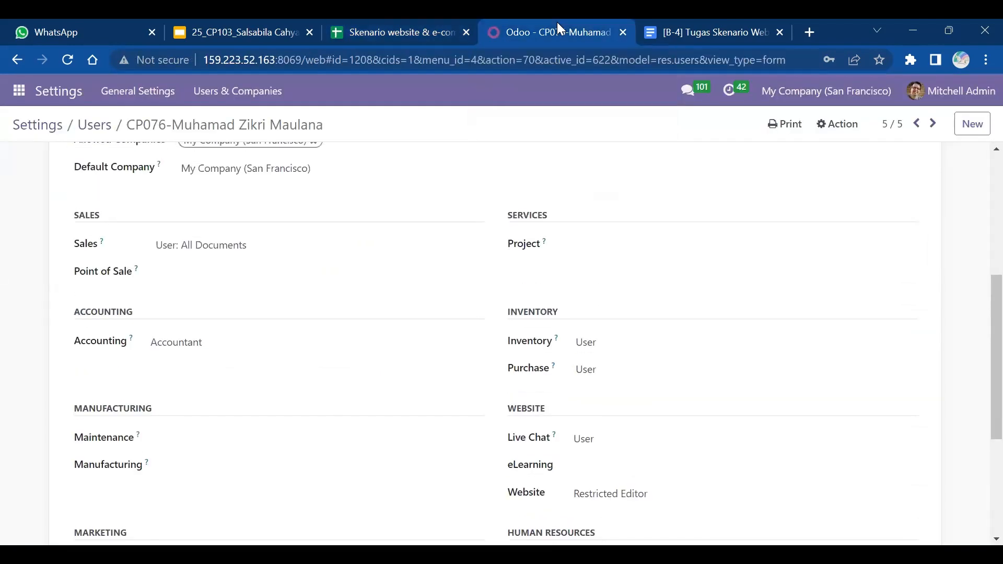
click(395, 21)
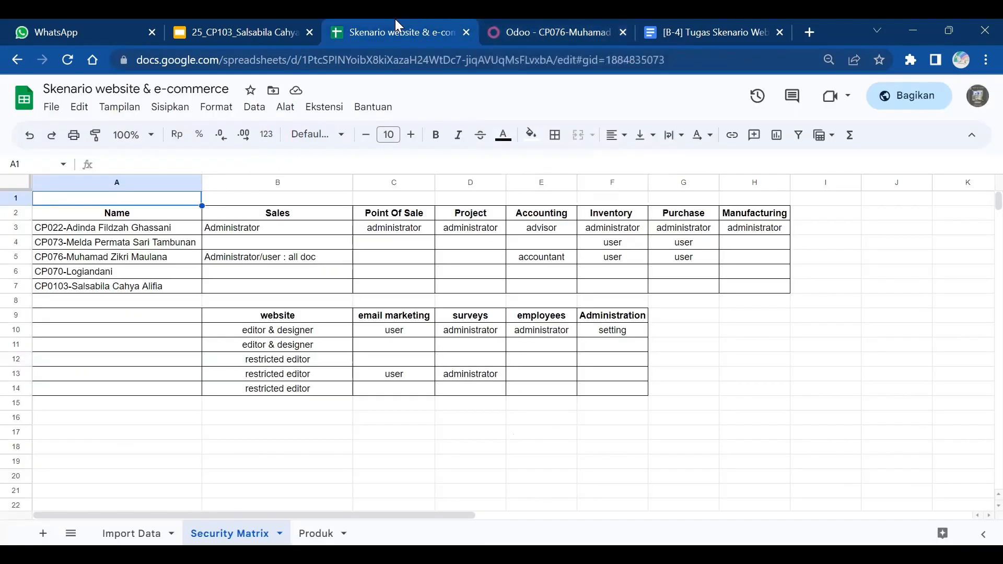
click(533, 24)
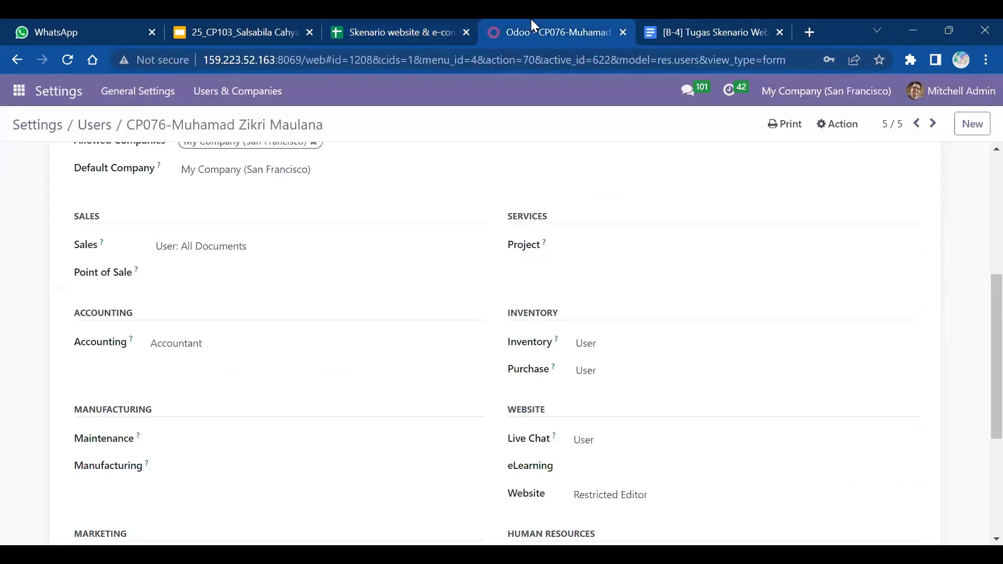
click(393, 22)
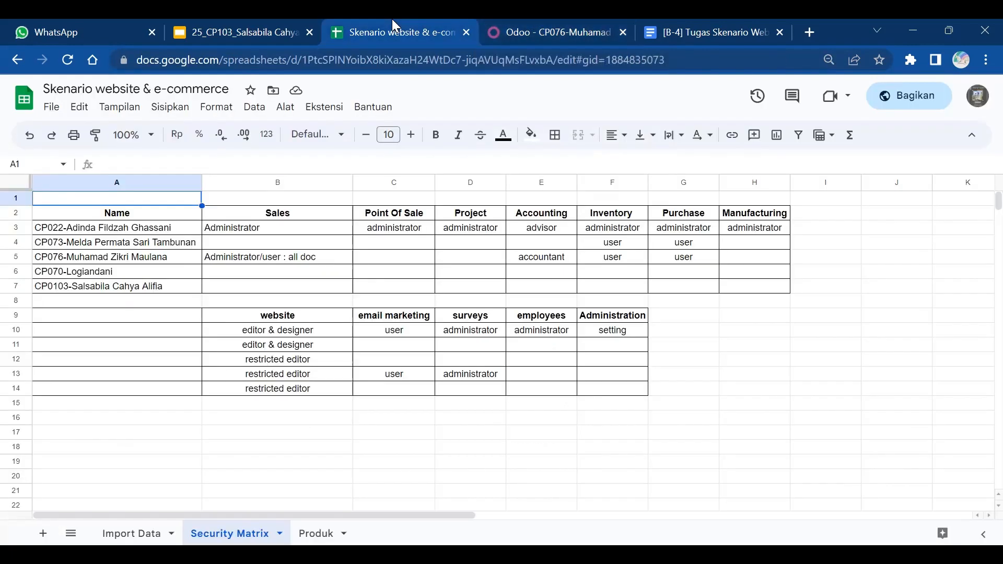
click(538, 20)
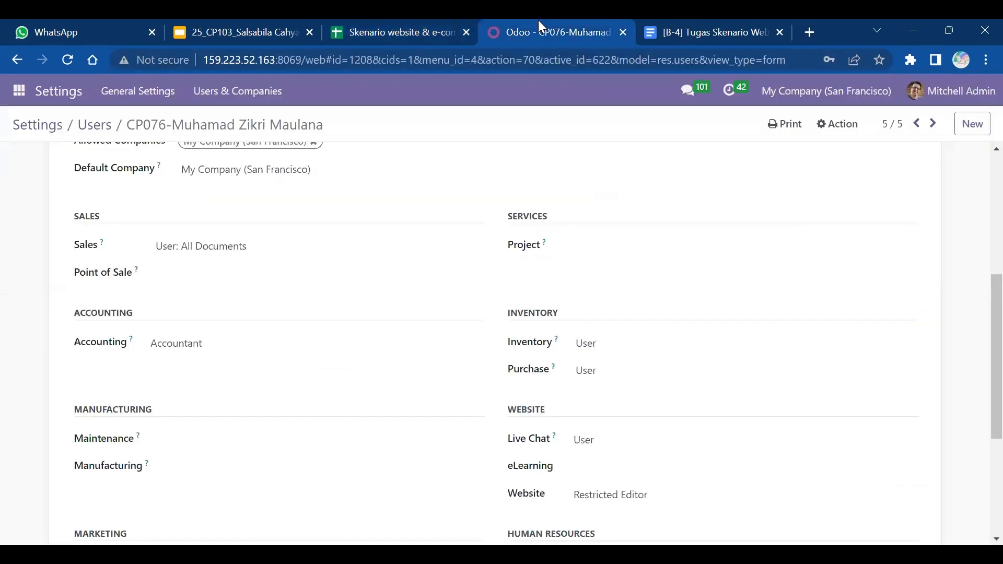
scroll(538, 20, down, 2)
scroll(538, 20, up, 2)
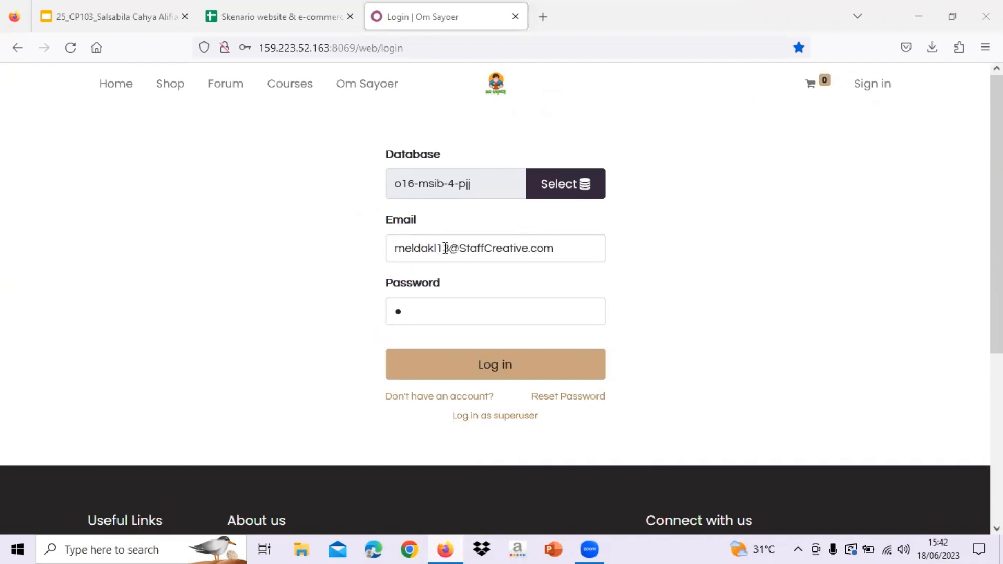
- Log in as the Staff Creative user and open the Website app on the Om Sayoer site
click(456, 363)
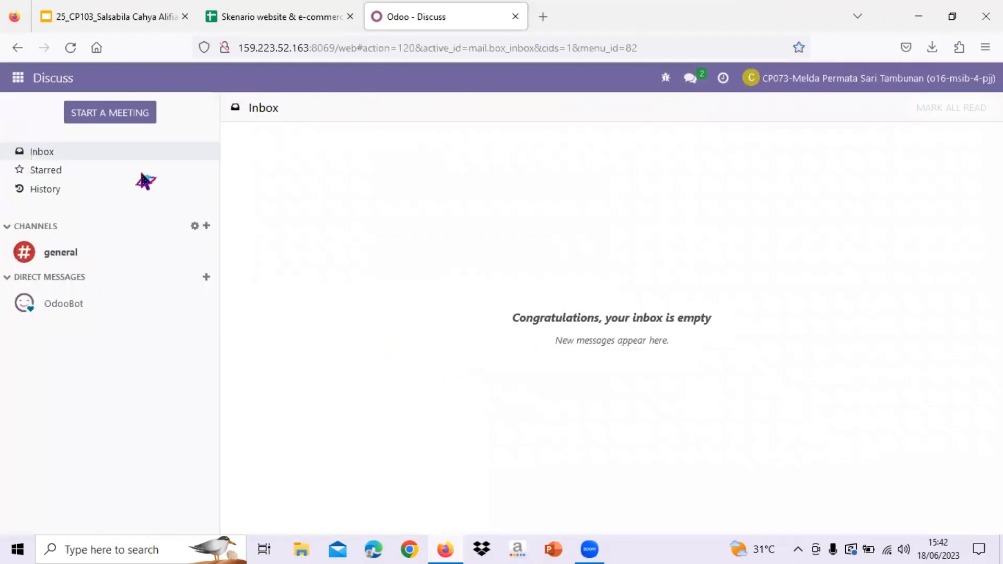
click(16, 83)
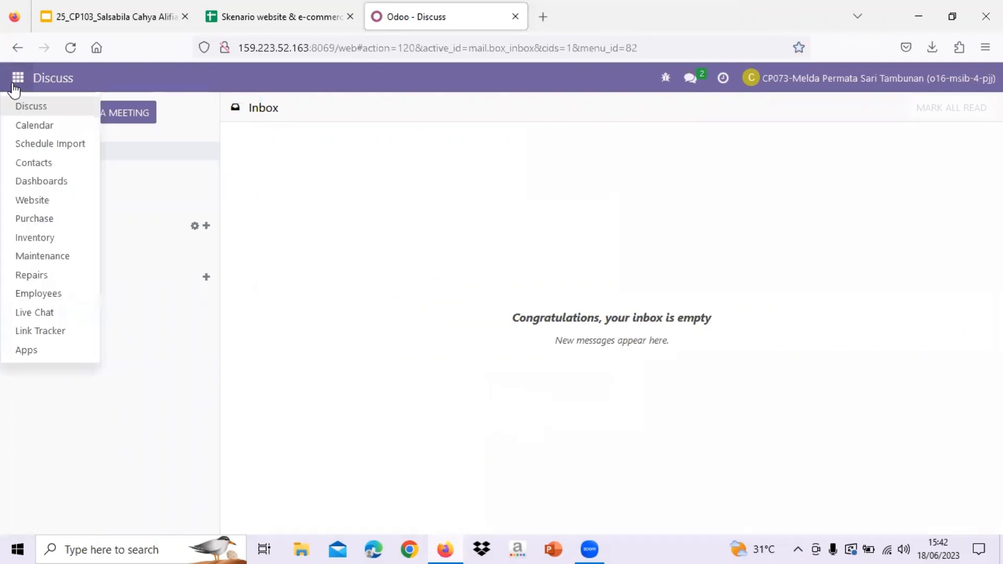
click(60, 202)
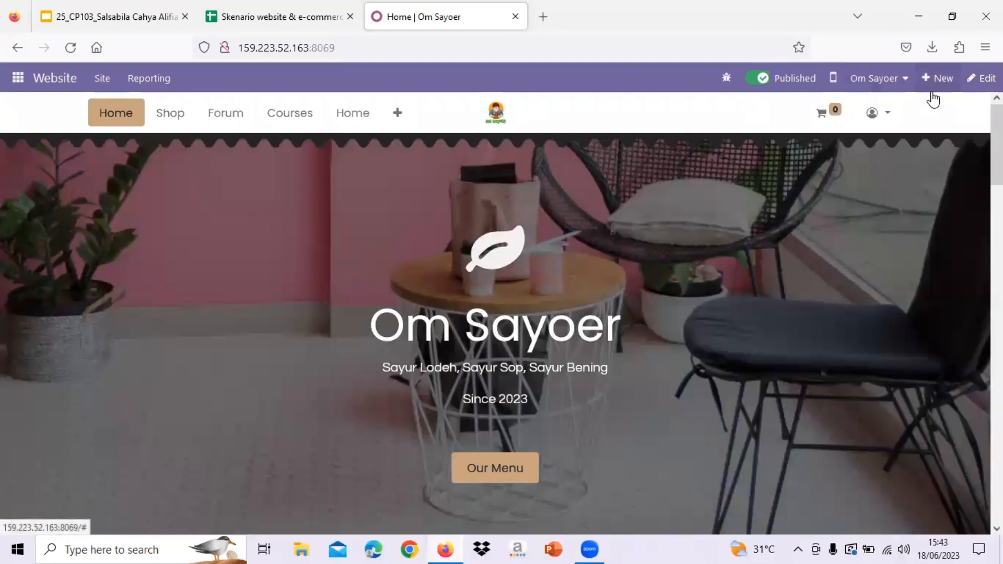
- Bring up the website switcher list showing the available websites
click(900, 79)
scroll(858, 289, down, 2)
scroll(858, 289, down, 2)
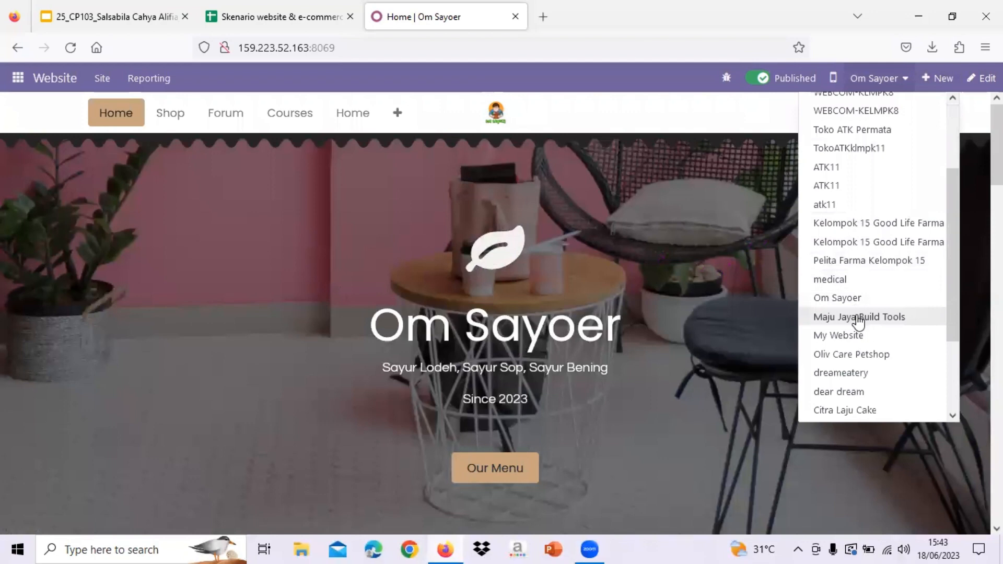
- Switch the site to Maju Jaya Build Tools, then recheck the website list without changing it
click(858, 317)
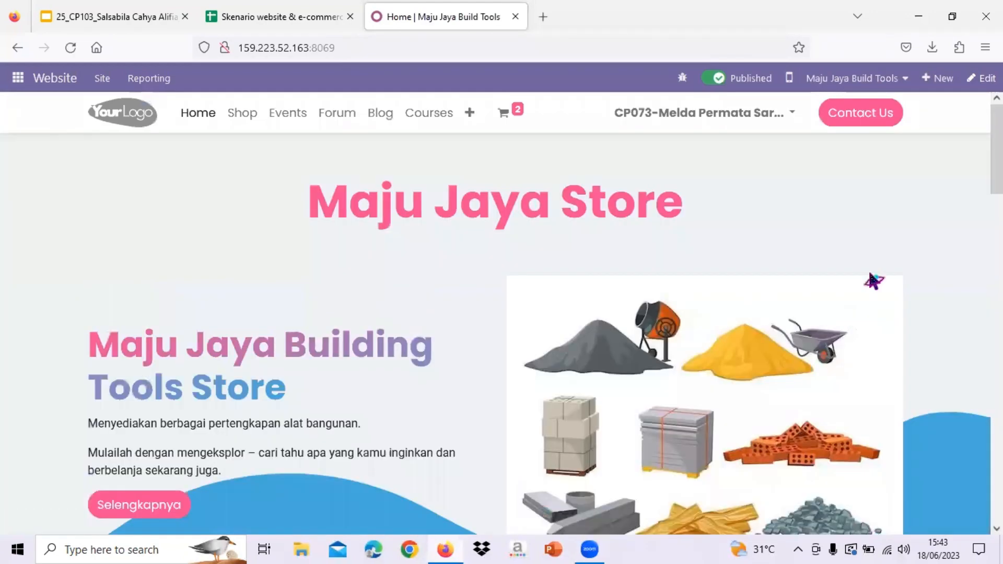
scroll(649, 442, down, 2)
scroll(649, 442, up, 3)
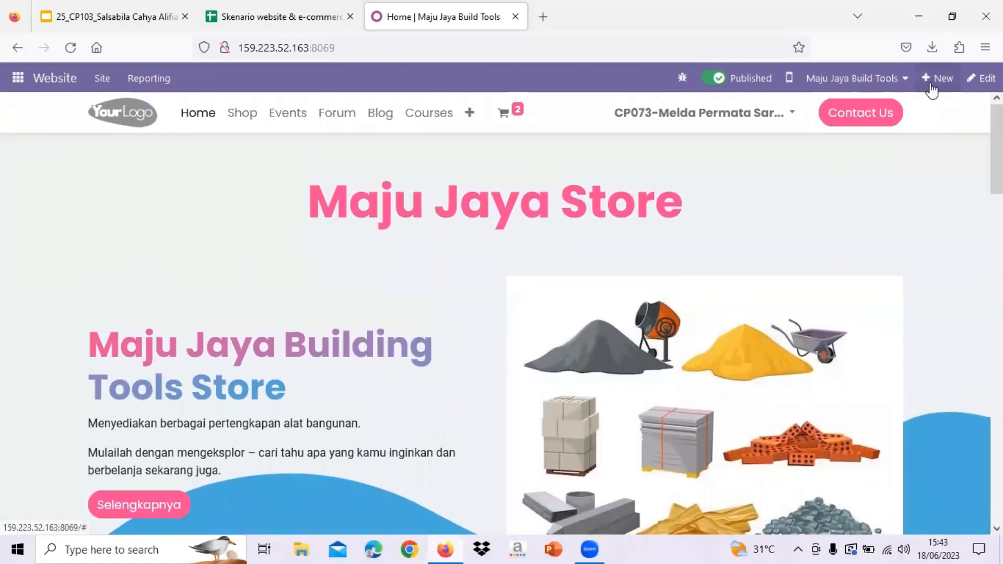
click(901, 79)
scroll(883, 290, down, 4)
scroll(883, 290, up, 4)
click(984, 227)
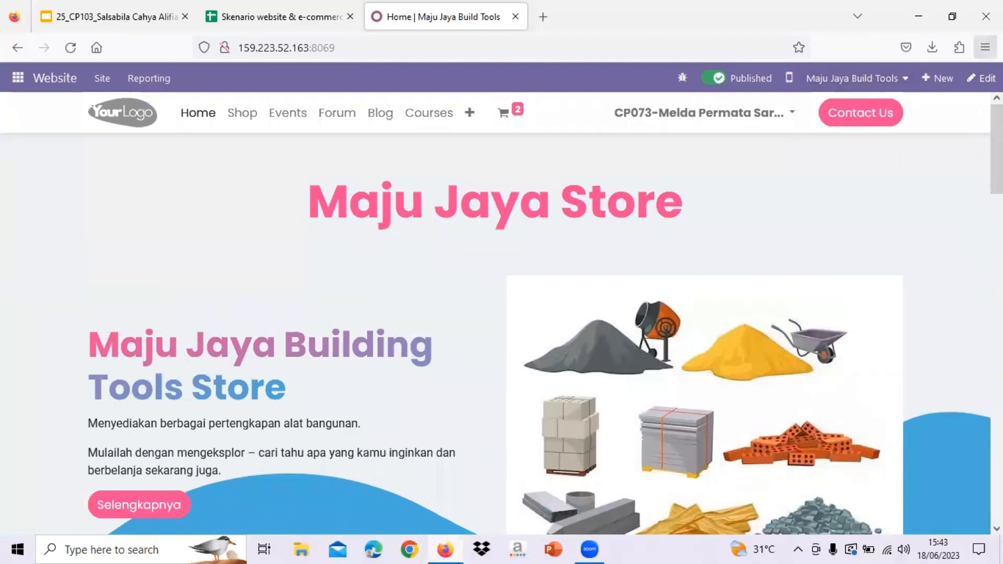
- Look over the Maju Jaya Store homepage and open it in the website editor
scroll(873, 244, down, 8)
scroll(883, 230, up, 8)
scroll(758, 375, down, 20)
scroll(758, 375, up, 5)
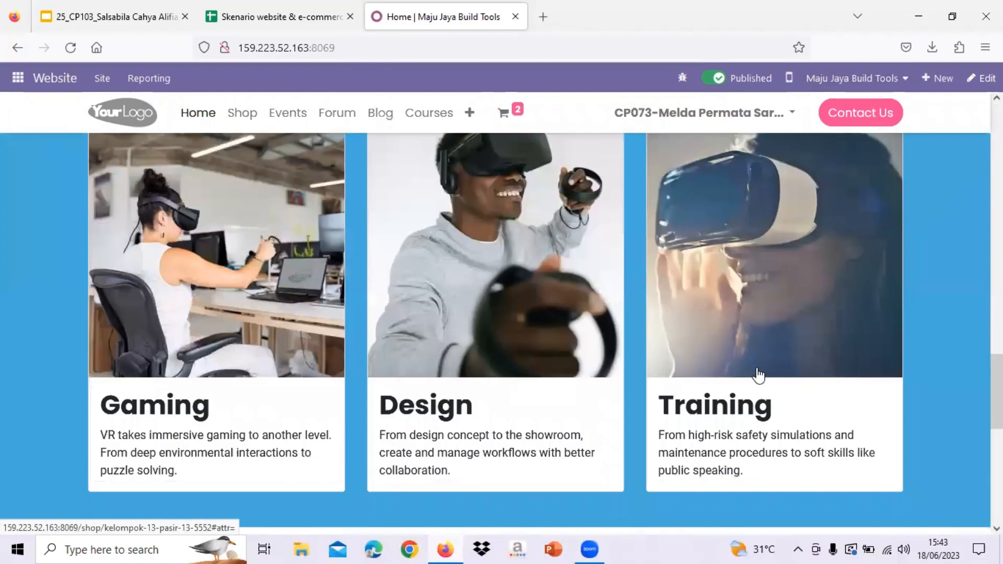
scroll(758, 375, up, 10)
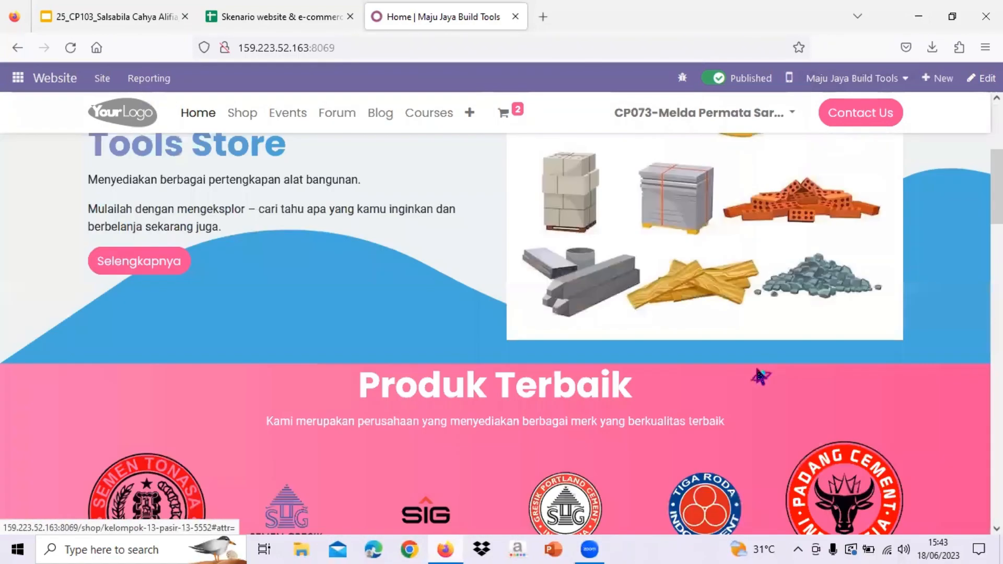
scroll(759, 376, up, 5)
click(982, 78)
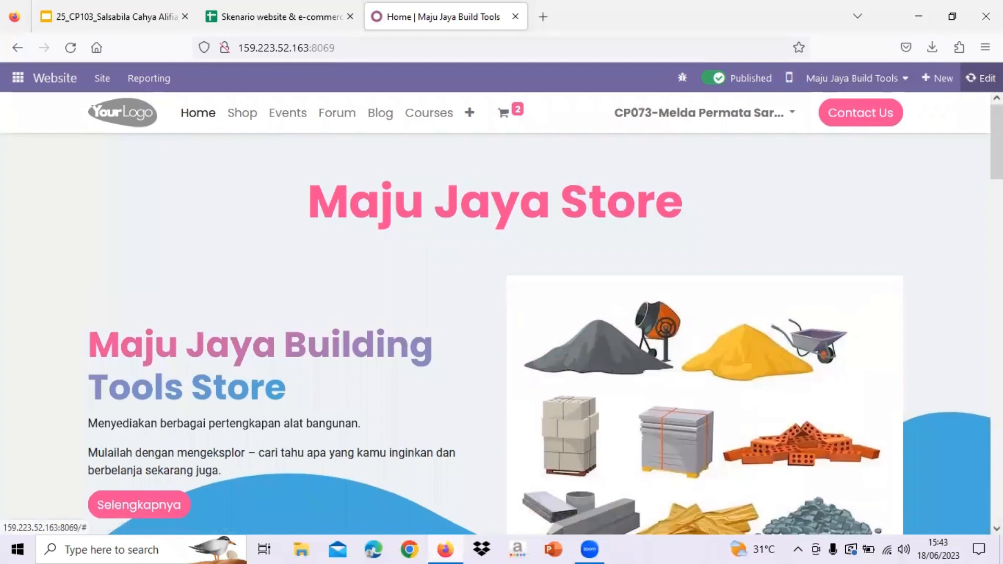
- Scroll through the homepage in the editor to review its sections
scroll(607, 274, down, 2)
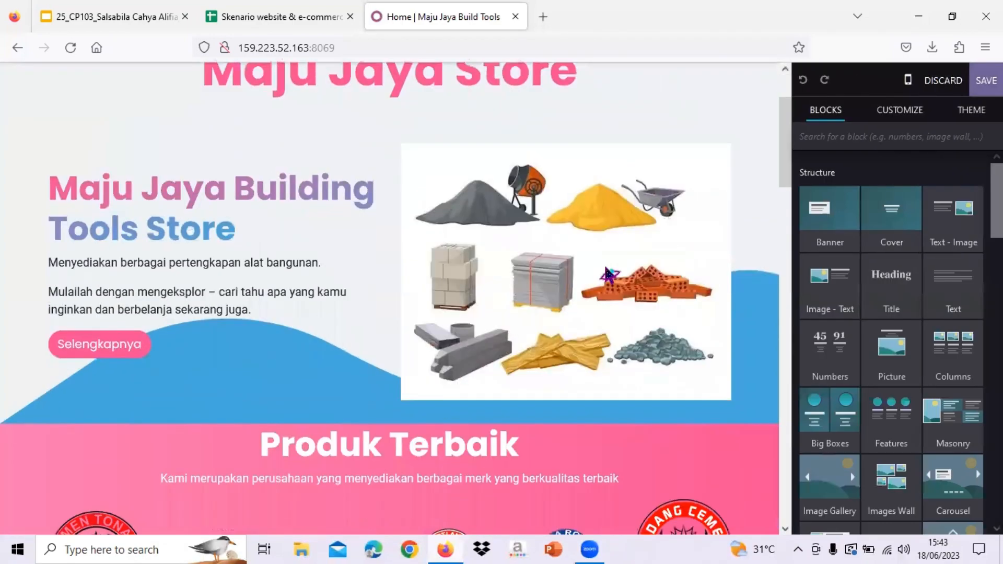
scroll(607, 274, up, 2)
scroll(653, 261, down, 2)
scroll(653, 263, up, 2)
scroll(825, 176, down, 5)
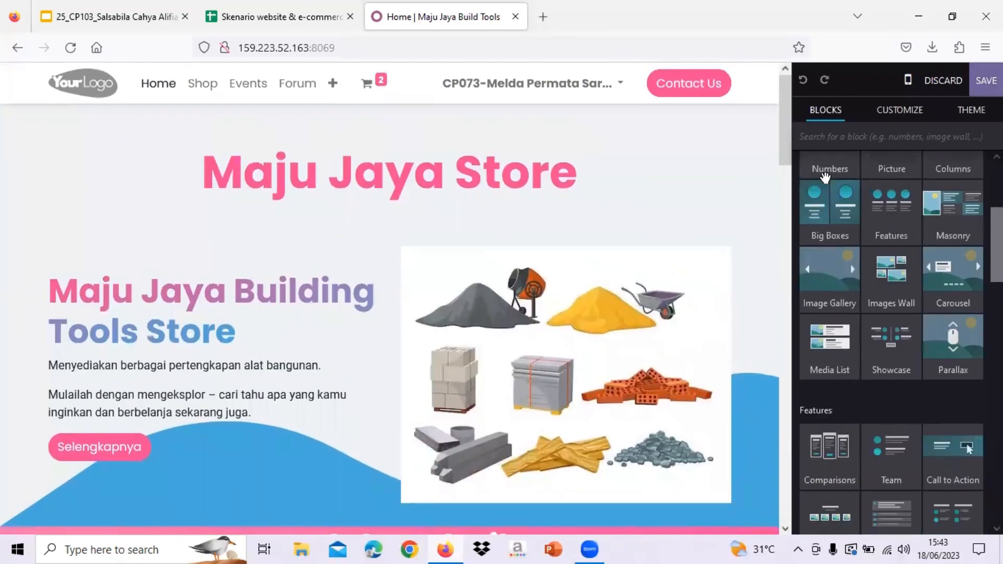
scroll(809, 321, down, 7)
scroll(807, 324, up, 2)
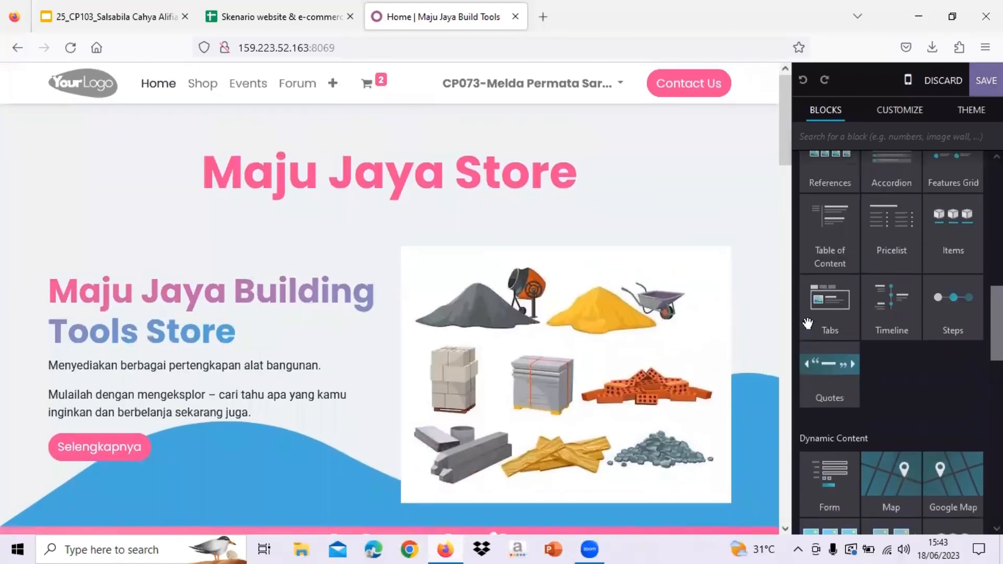
scroll(807, 323, up, 10)
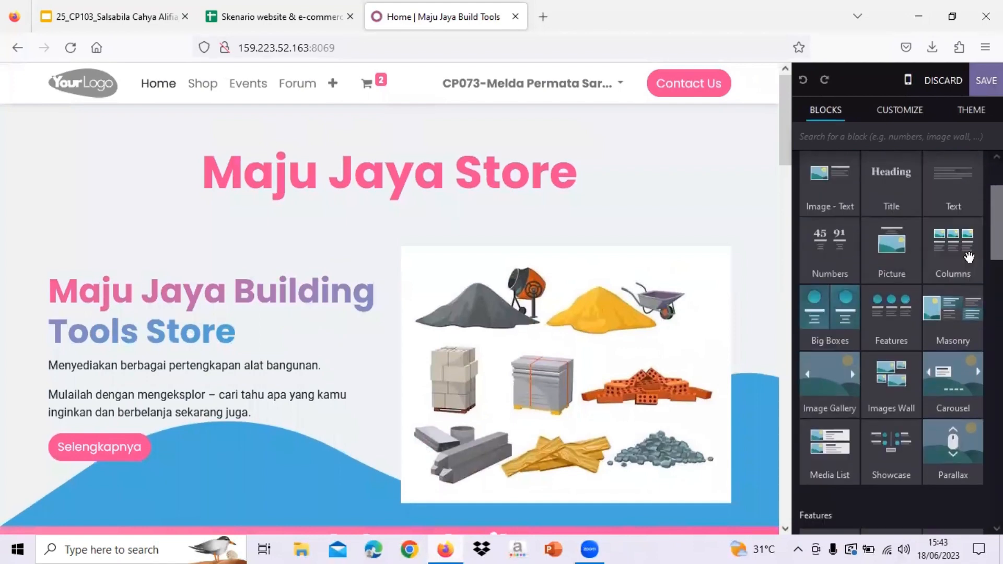
scroll(656, 224, down, 10)
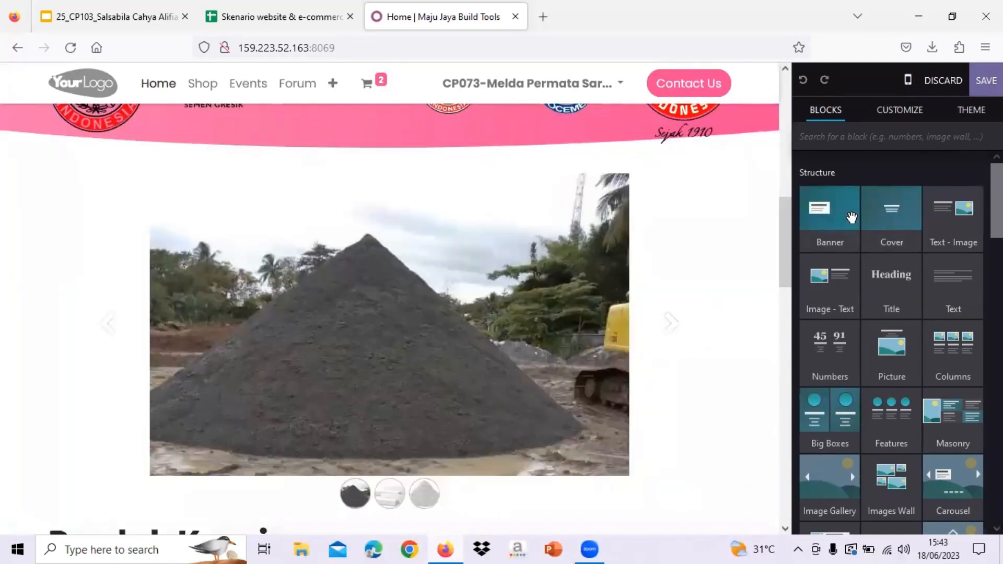
scroll(897, 310, down, 2)
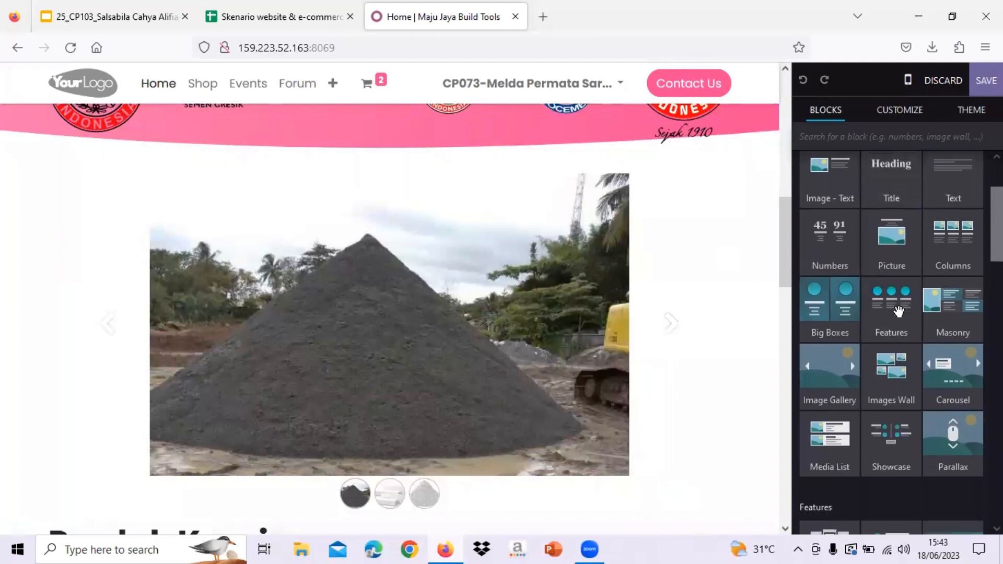
- Under Theme > Website Settings, choose Switch Theme and confirm with OK
click(897, 121)
click(974, 112)
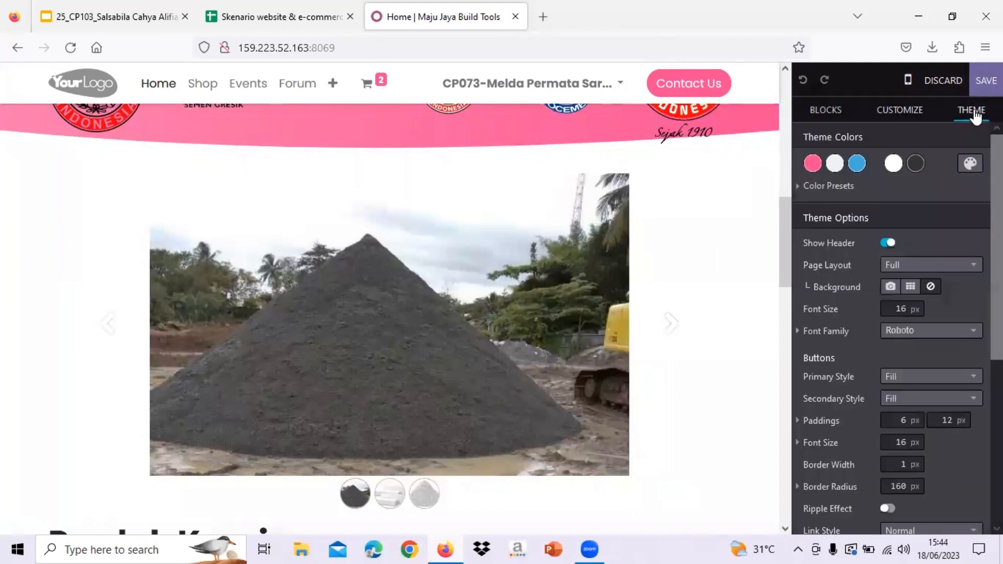
scroll(847, 315, down, 5)
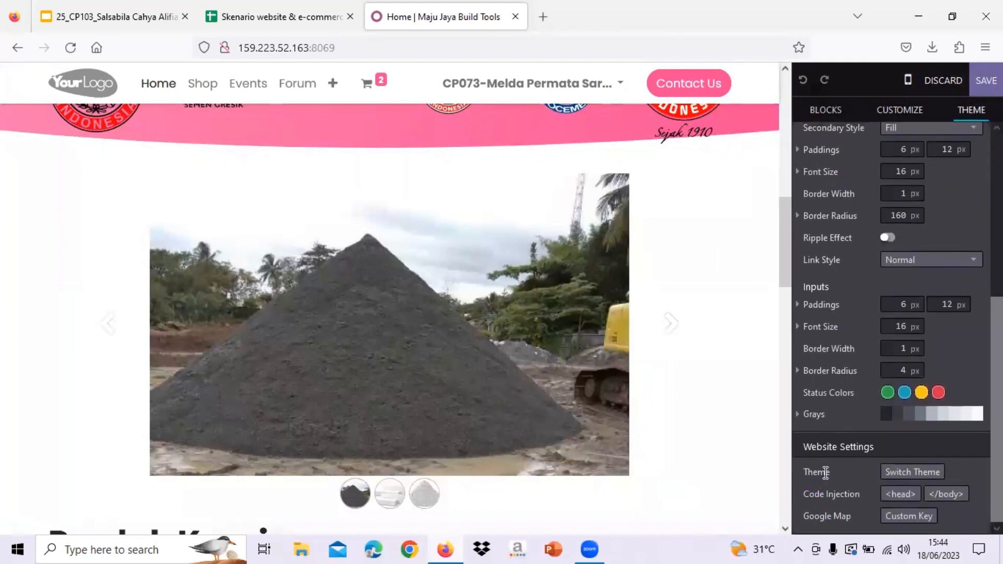
click(923, 473)
click(288, 198)
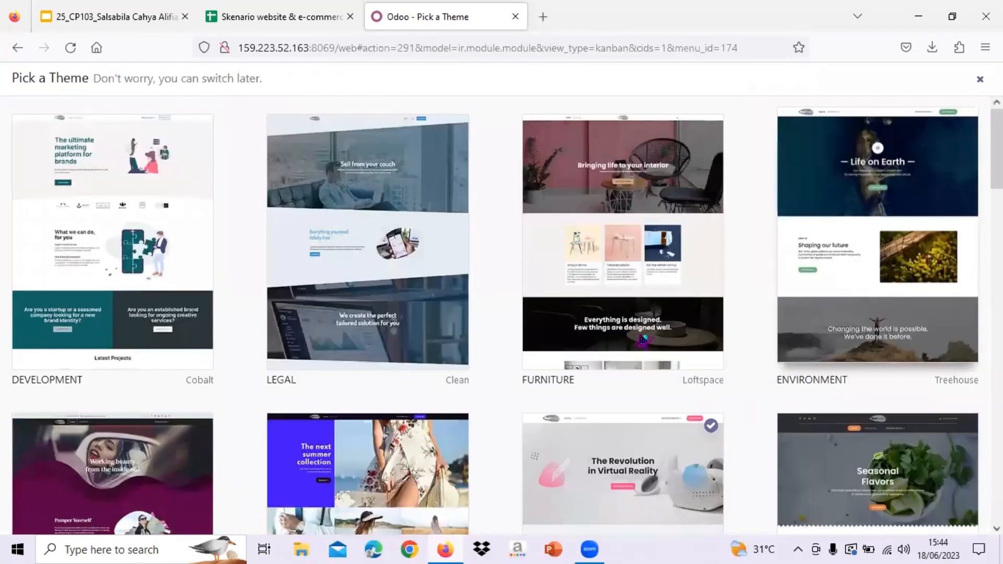
- Browse the Pick a Theme gallery with Cobalt, Clean, Loftspace and Treehouse themes
scroll(601, 346, down, 8)
scroll(601, 347, down, 5)
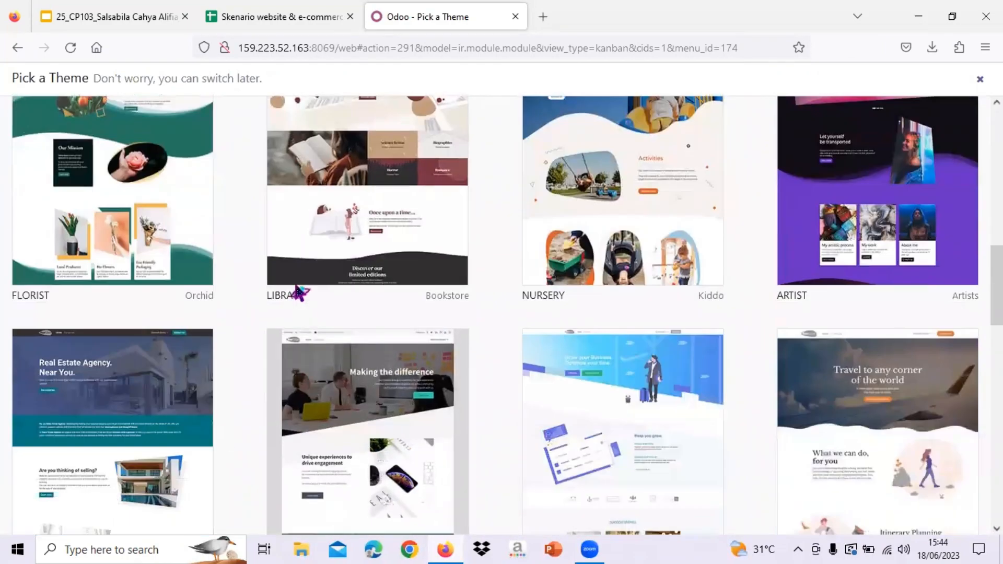
scroll(284, 293, up, 3)
scroll(332, 391, down, 10)
scroll(660, 364, down, 3)
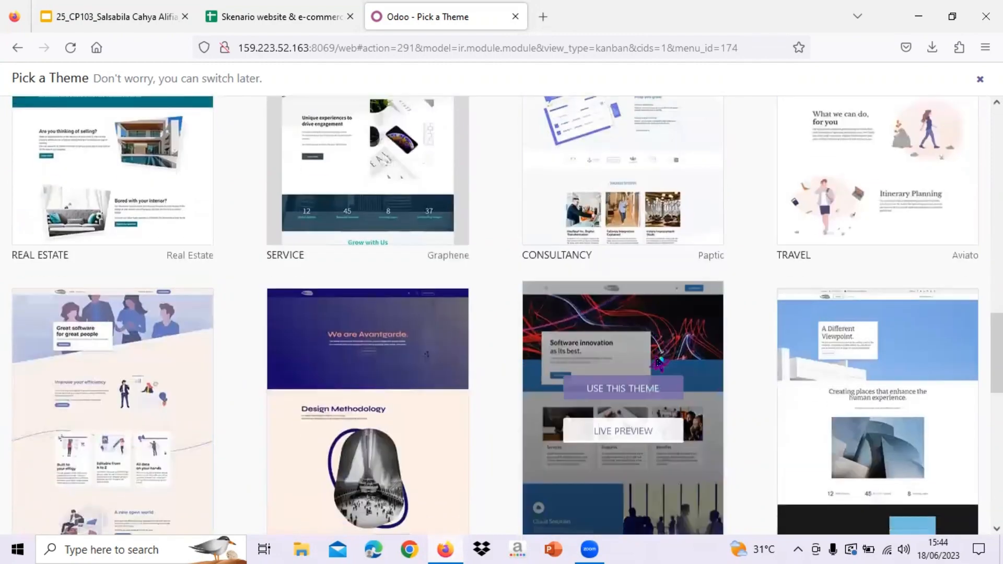
scroll(823, 347, down, 5)
scroll(822, 351, down, 5)
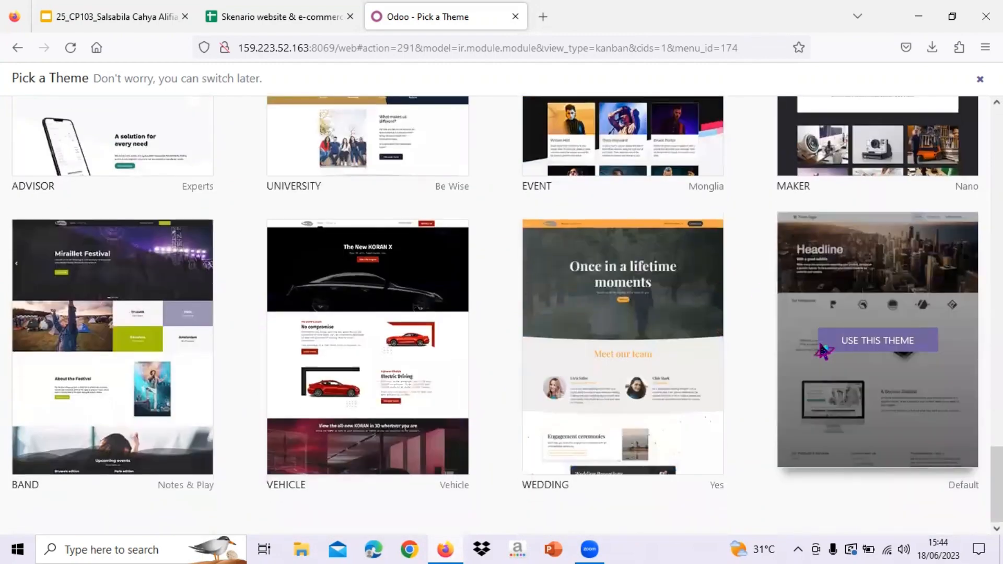
scroll(500, 257, up, 15)
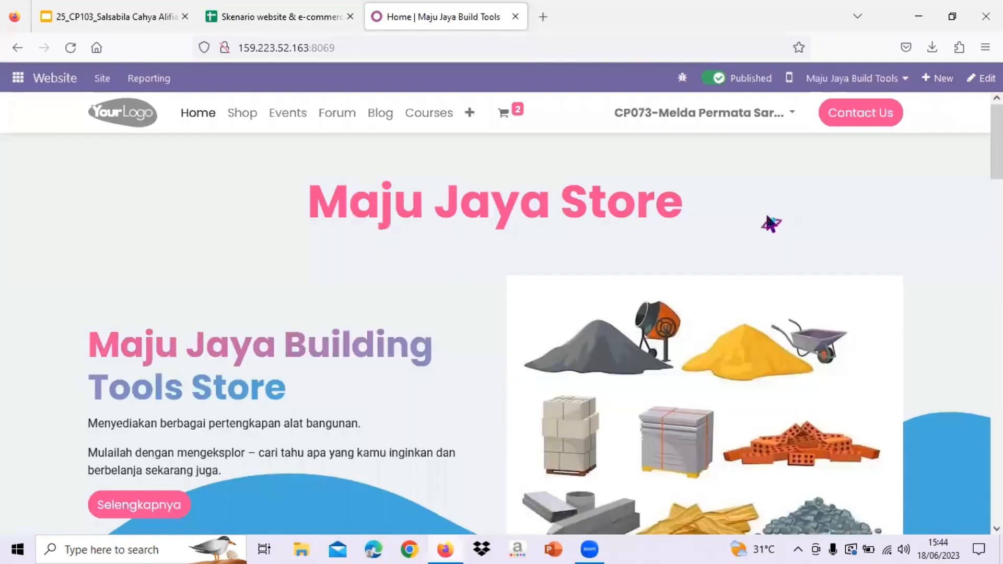
scroll(918, 272, down, 4)
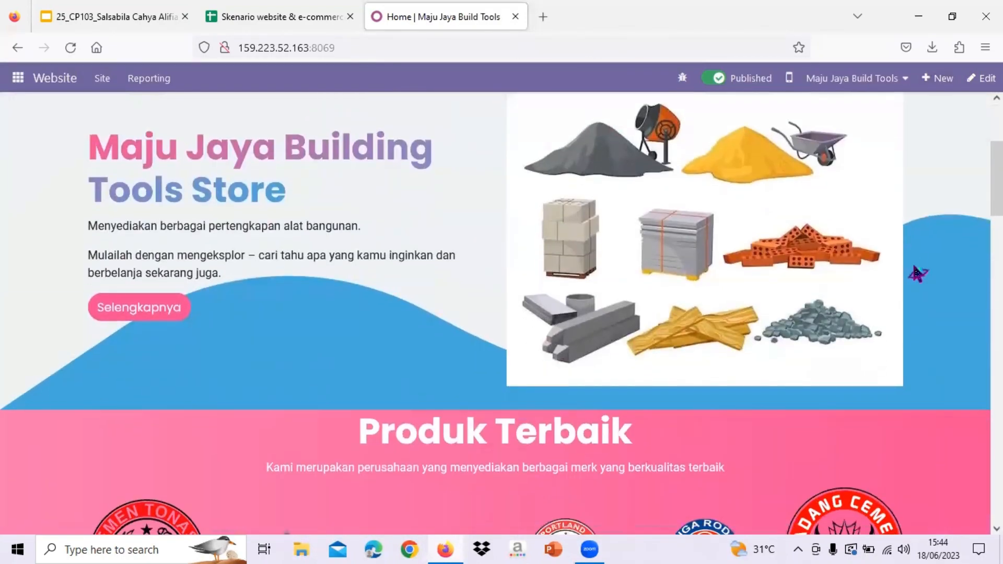
scroll(916, 270, up, 4)
- Edit the Maju Jaya Store homepage again and scroll to the Gaming, Design and Training cards
click(981, 78)
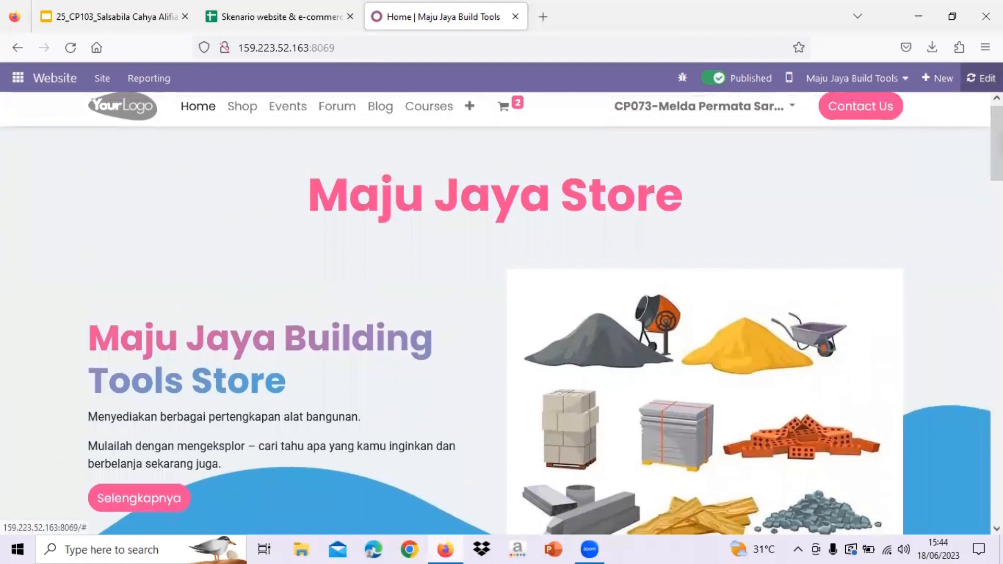
scroll(690, 357, down, 2)
scroll(690, 356, down, 20)
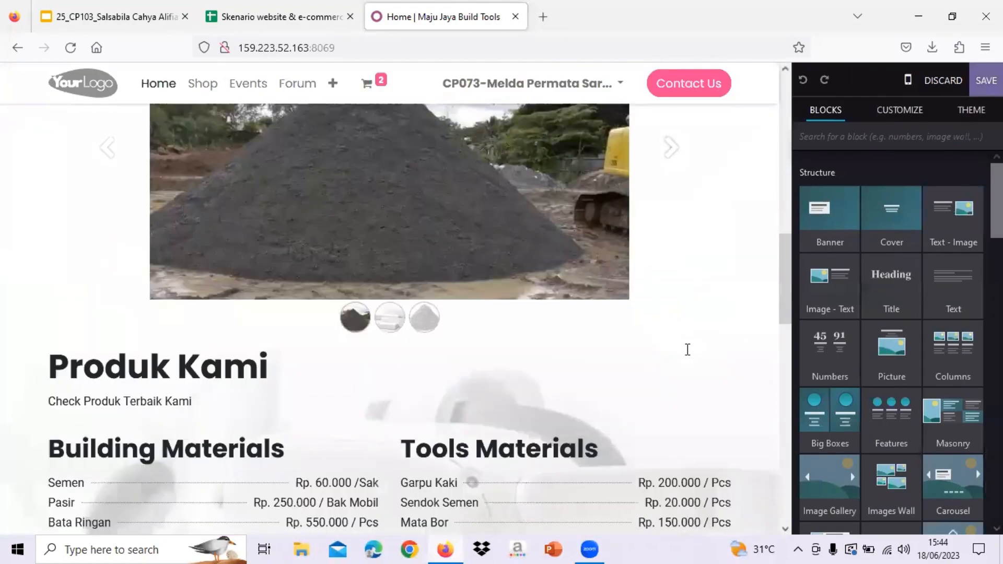
scroll(687, 349, up, 2)
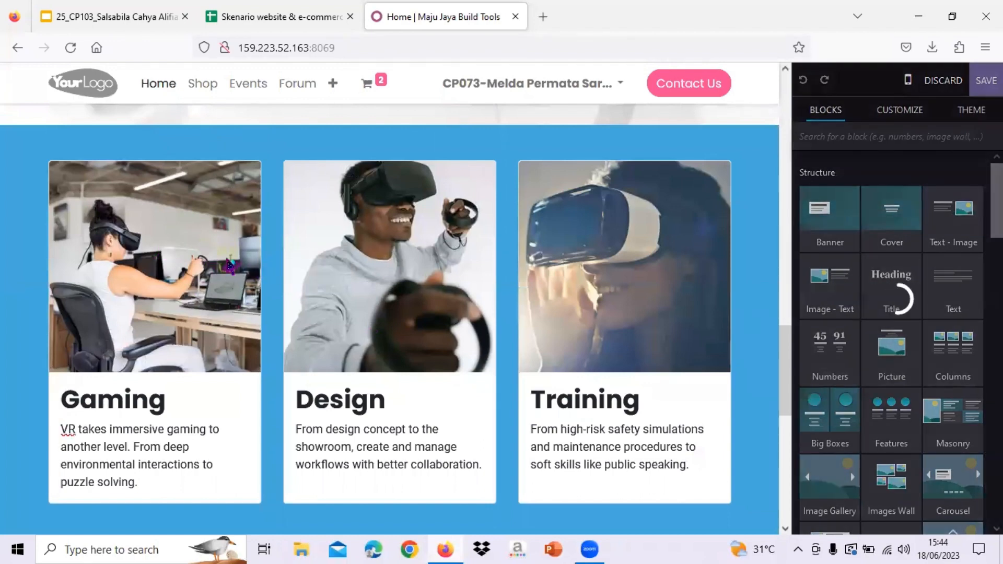
- Upload the Pasir, Semen and Bata images into the Gaming, Design and Training cards
click(240, 270)
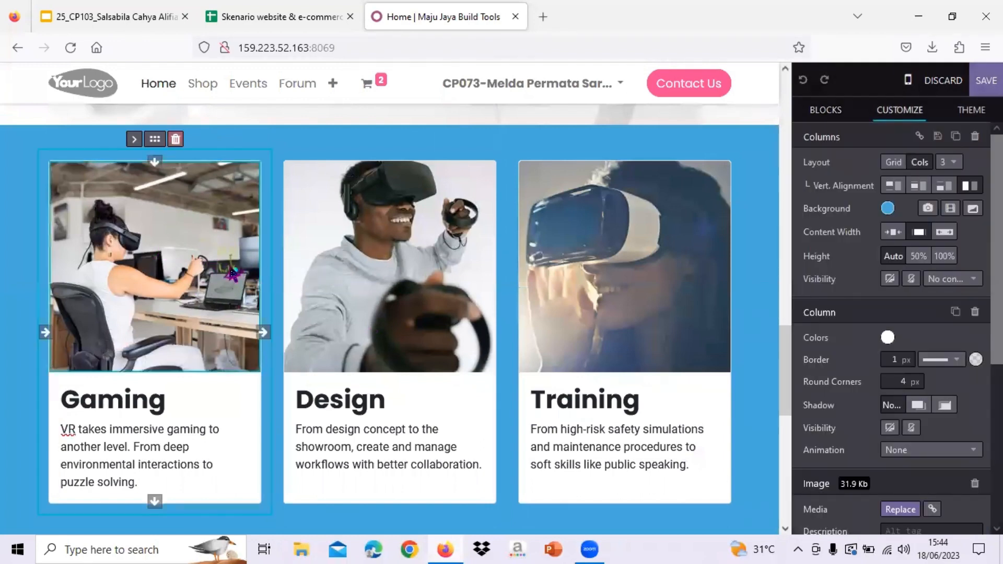
double_click(187, 250)
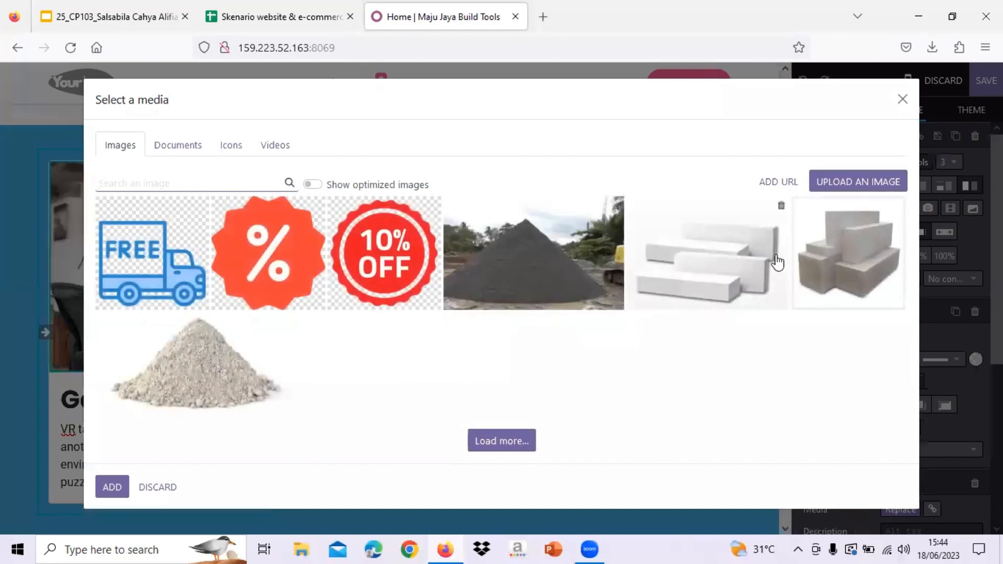
click(883, 188)
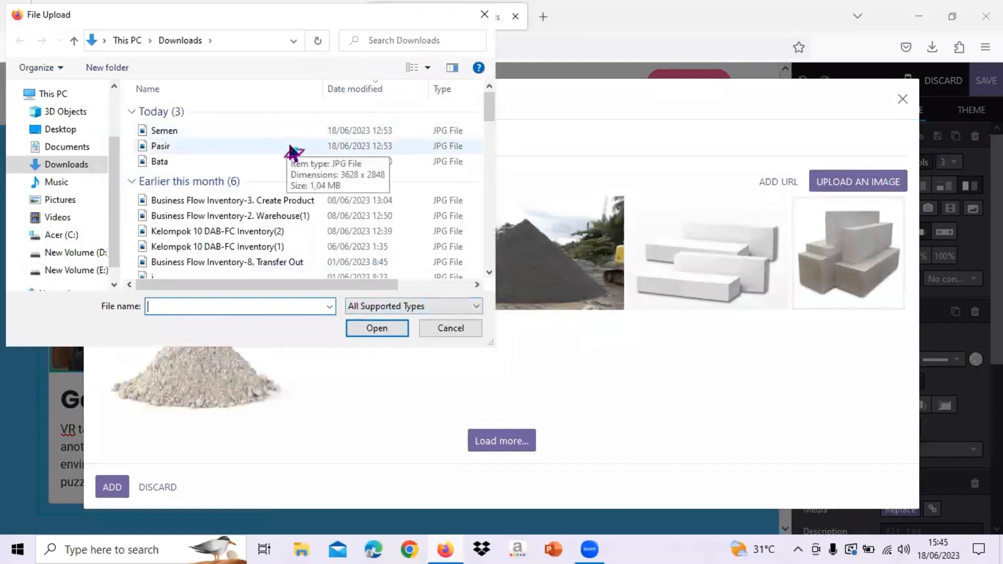
click(291, 149)
click(378, 332)
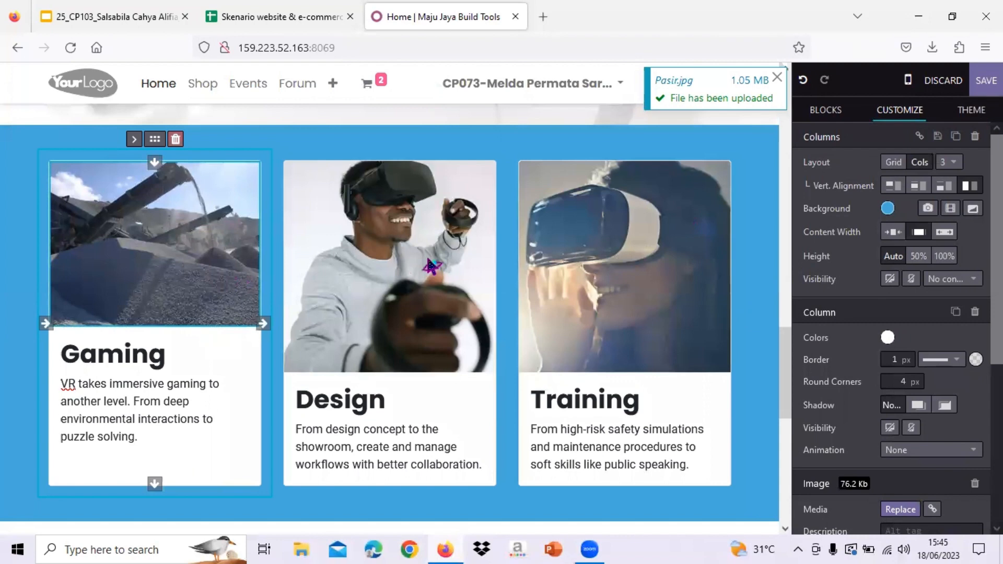
double_click(430, 264)
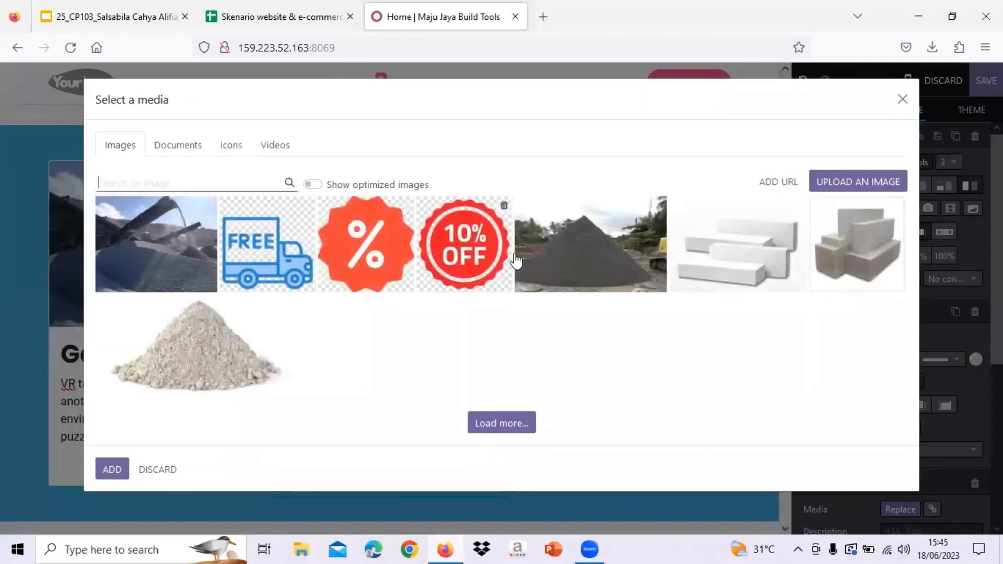
click(855, 184)
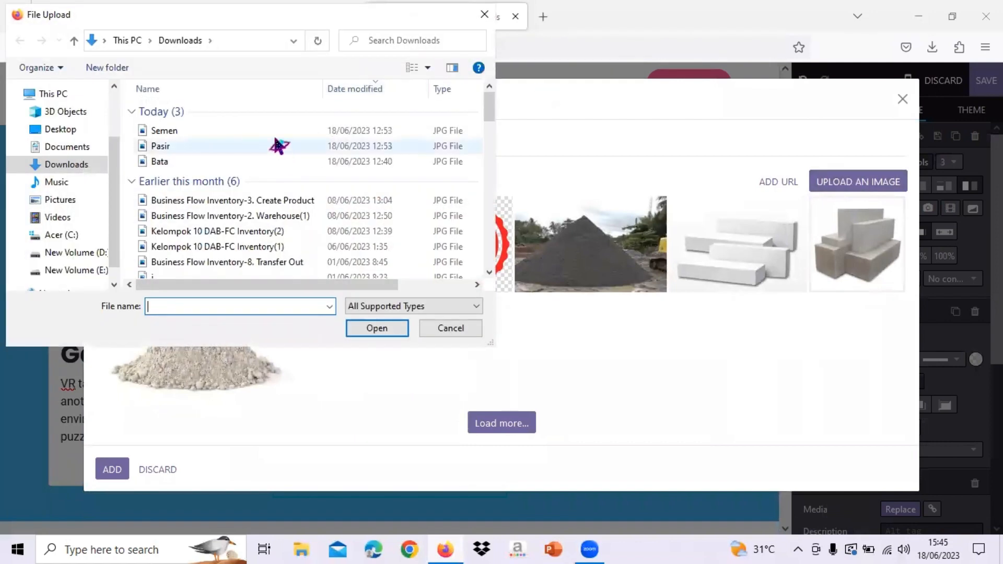
click(273, 133)
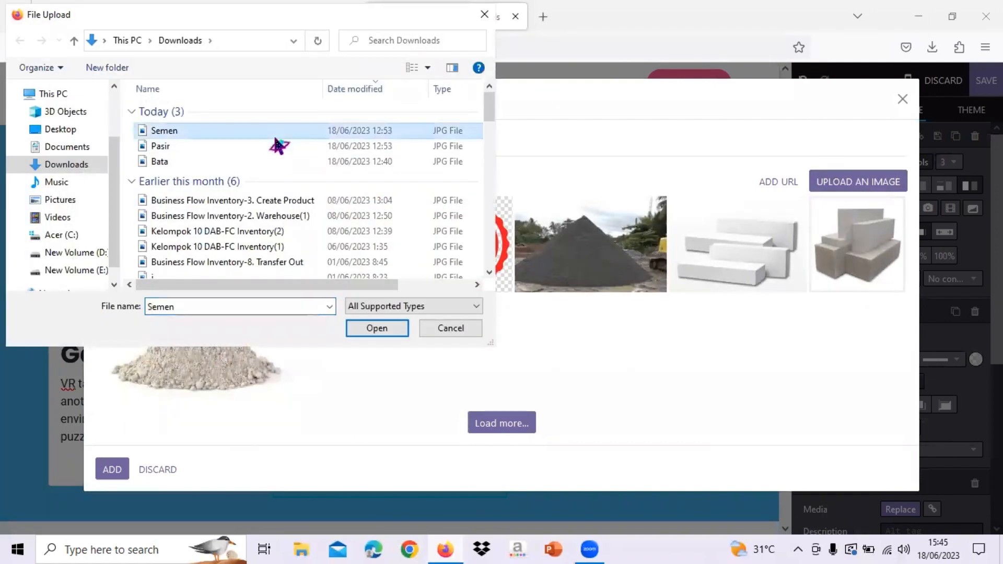
click(384, 333)
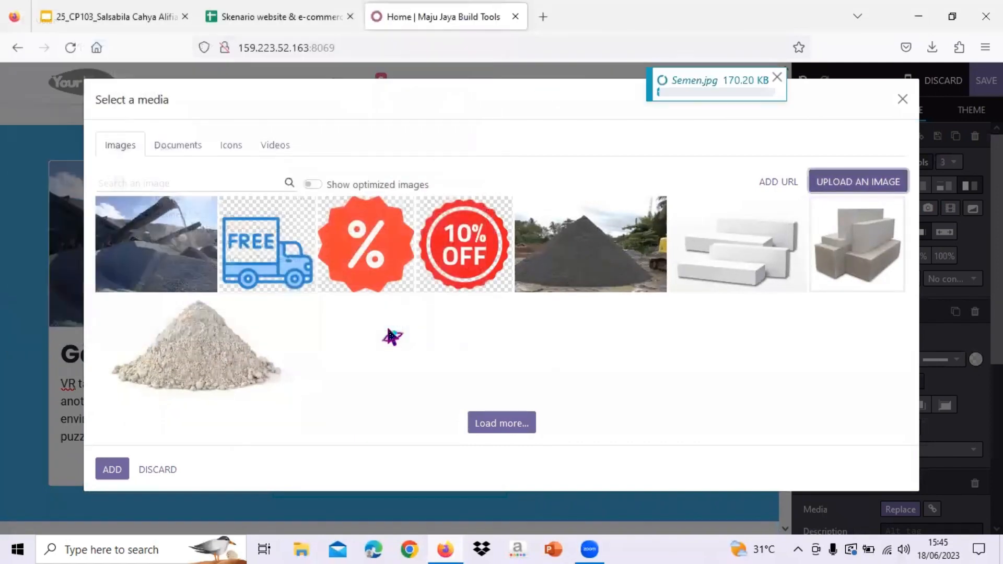
double_click(627, 273)
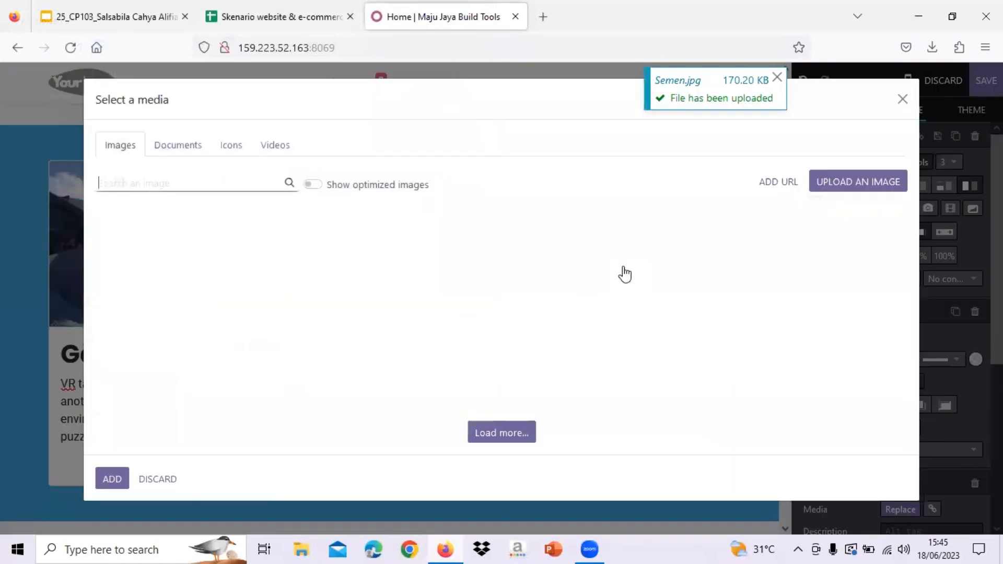
click(870, 182)
click(332, 161)
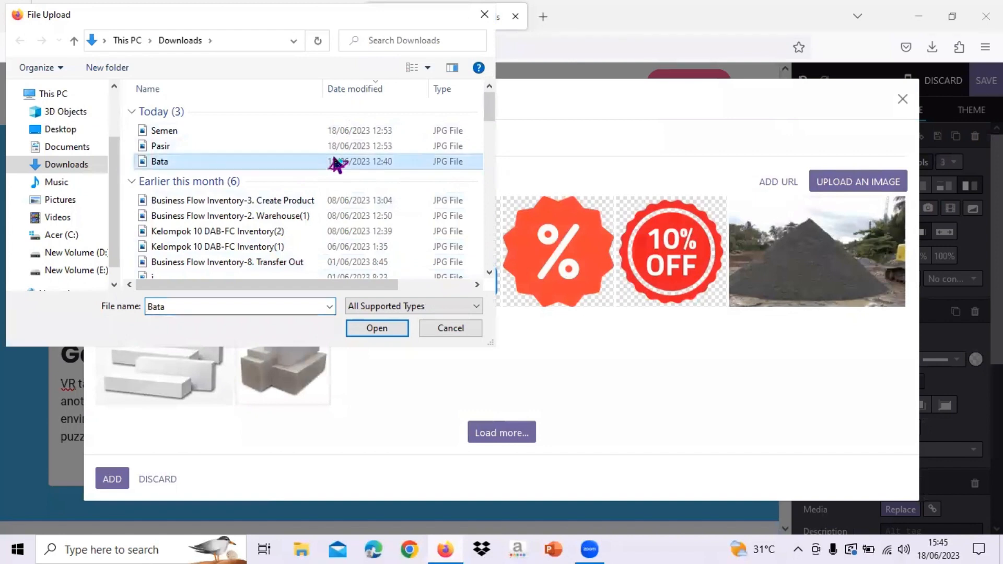
click(378, 328)
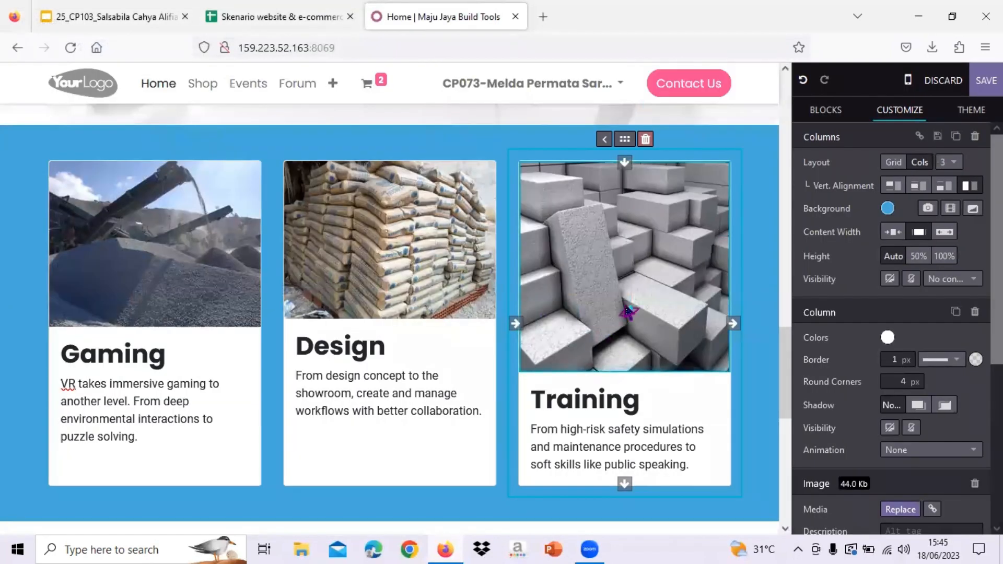
- Rename the first product card heading from Gaming to 'Pasir'
triple_click(649, 432)
triple_click(391, 395)
scroll(389, 387, up, 1)
scroll(391, 387, down, 1)
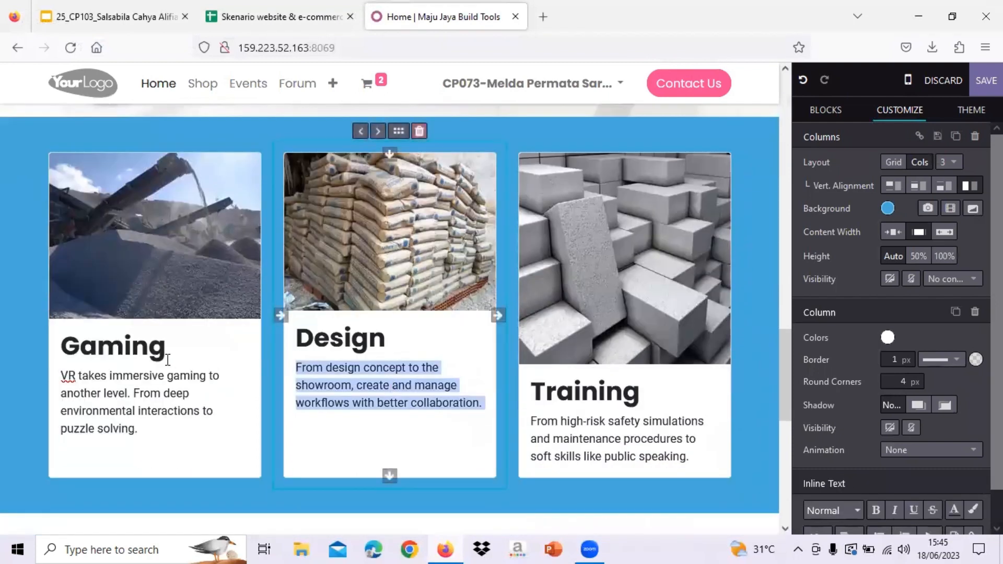
drag(170, 347, 60, 347)
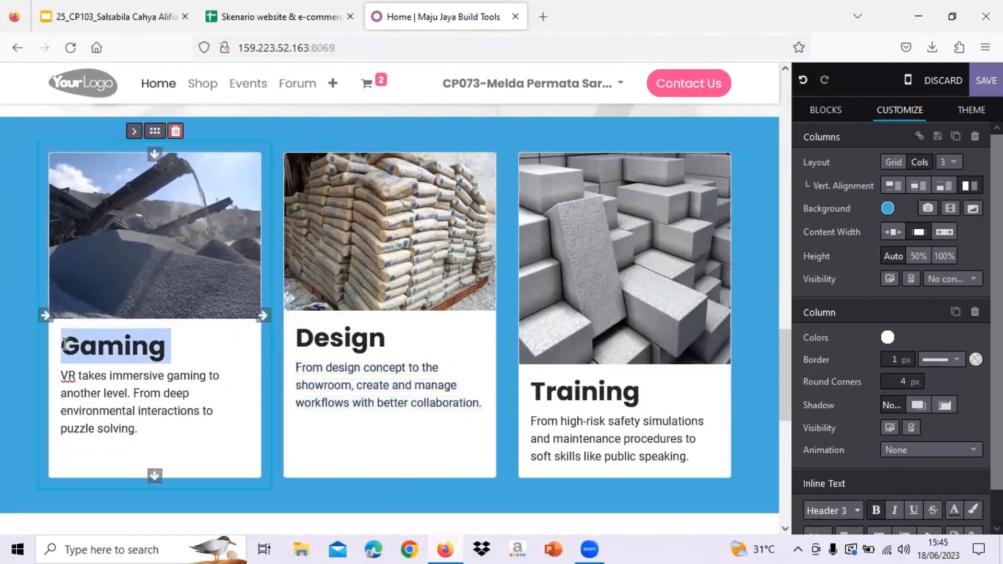
scroll(363, 262, down, 1)
scroll(362, 262, up, 1)
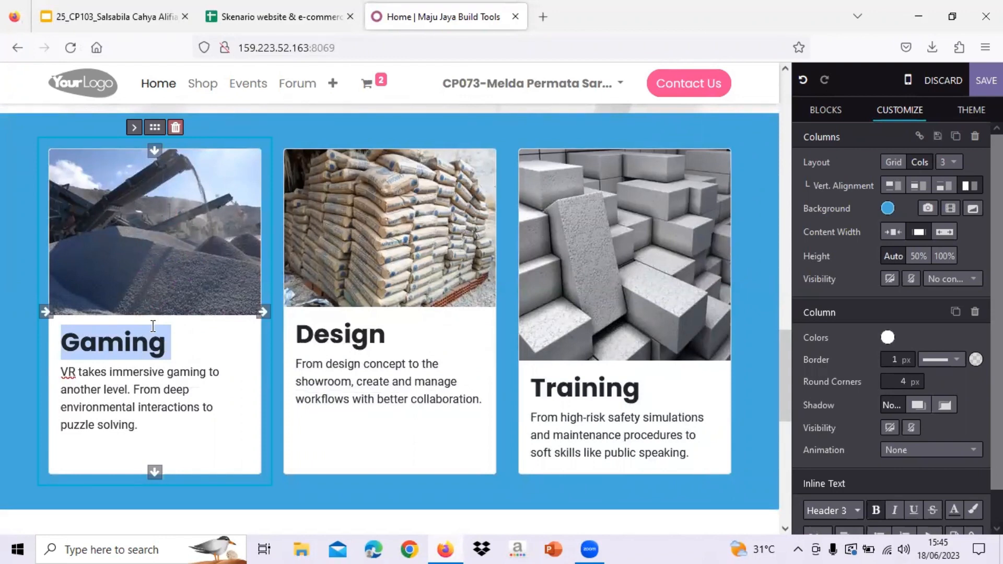
text(P)
key(Caps_Lock)
text(asir)
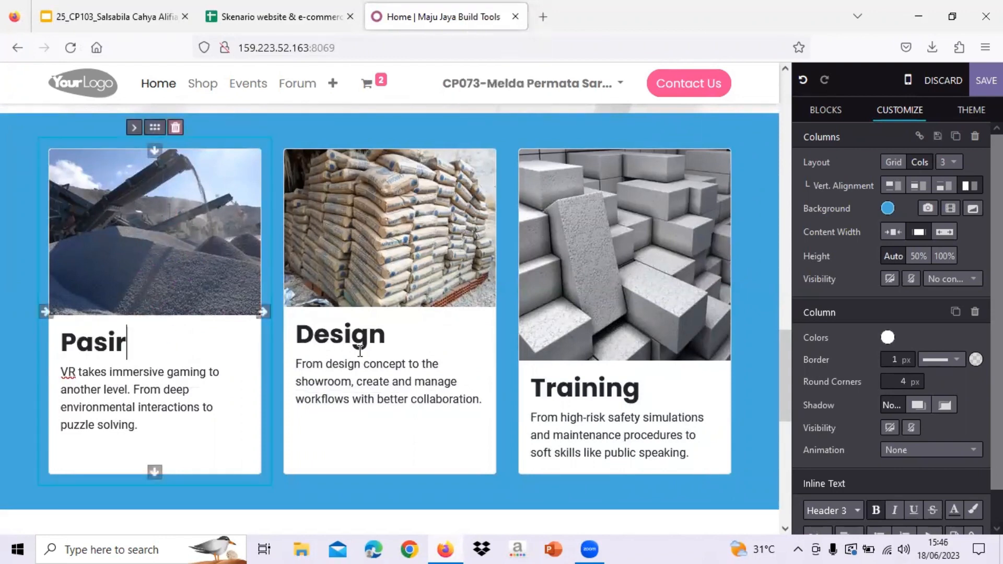
- Rename the Design and Training card headings to 'Semen' and 'Bata Ringan'
double_click(360, 351)
drag(393, 339, 301, 340)
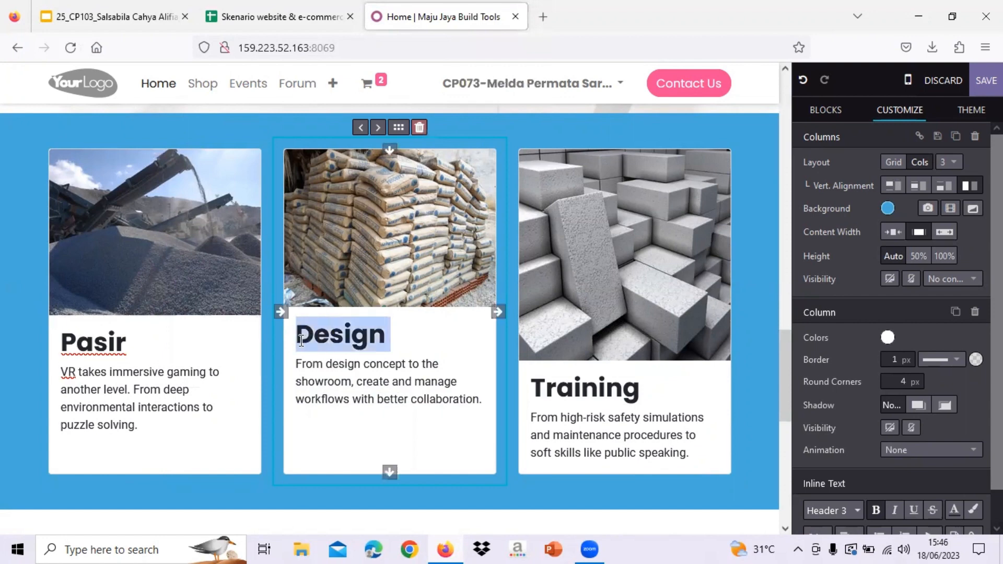
text(S)
key(Caps_Lock)
text(emen)
drag(645, 389, 510, 401)
text(B)
key(Caps_Lock)
text(ata)
key(Caps_Lock)
text(R)
key(Caps_Lock)
text(ingan)
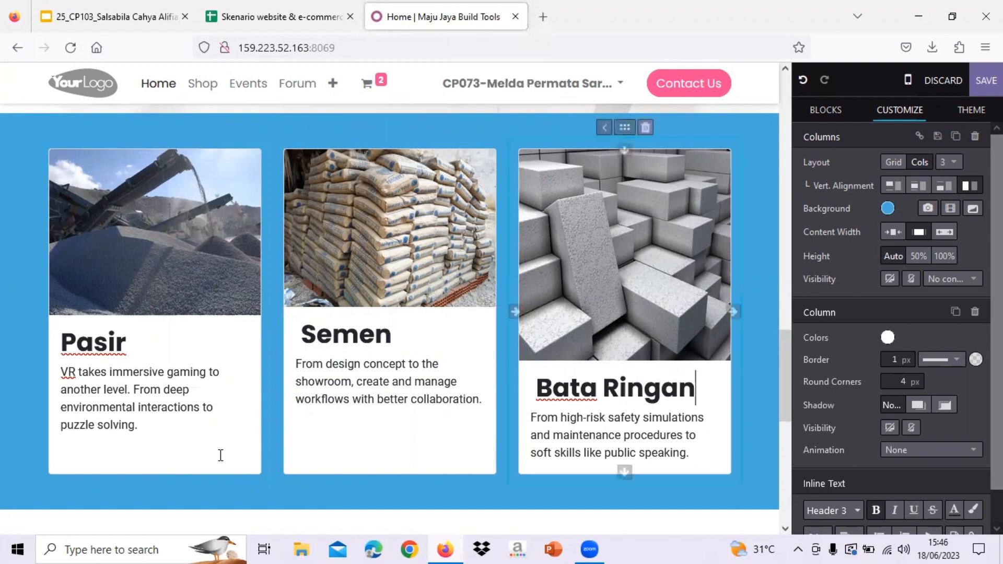
- Replace the Pasir card description with 'Pasir bagunan dengan bahan yang bagus yaitu pasir'
triple_click(149, 423)
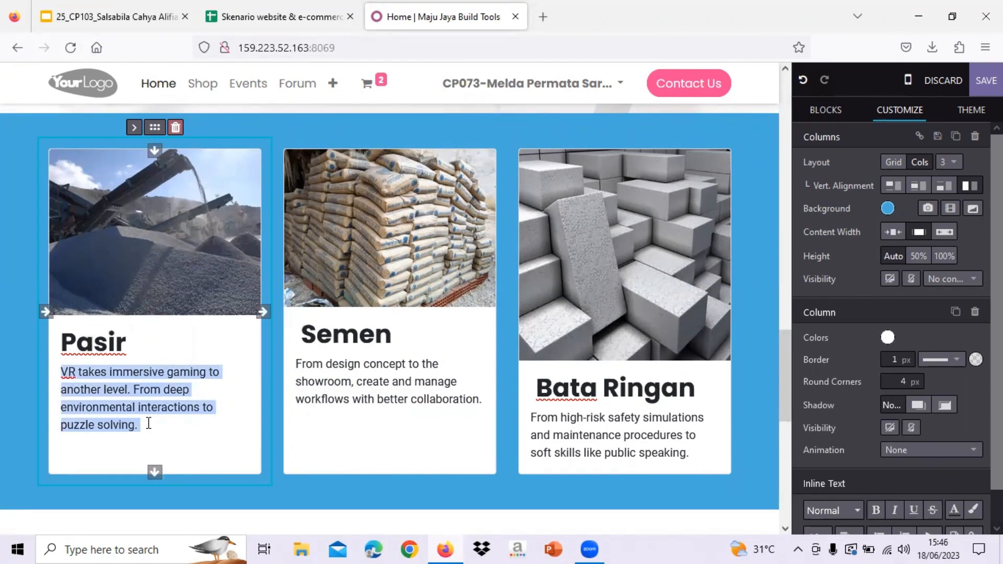
key(Caps_Lock)
text(P)
key(Caps_Lock)
text(asi)
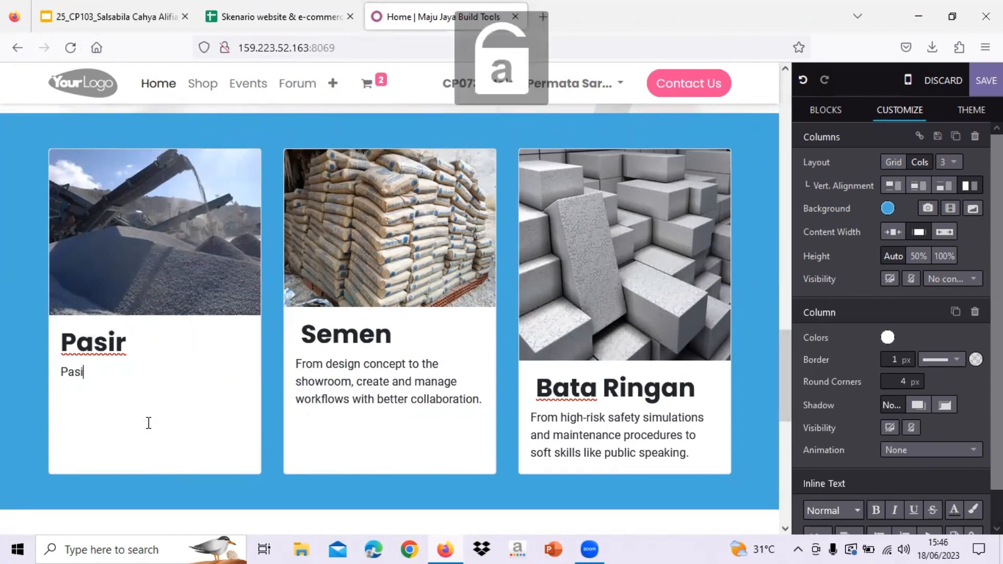
text(r )
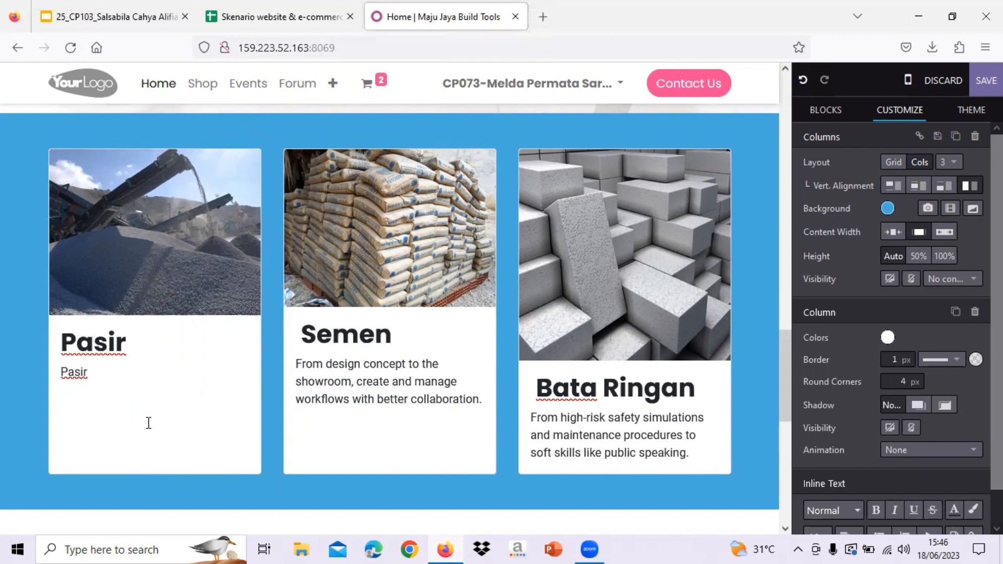
text(bagunan dengan bahan yang bagus yaitu pasir beton.)
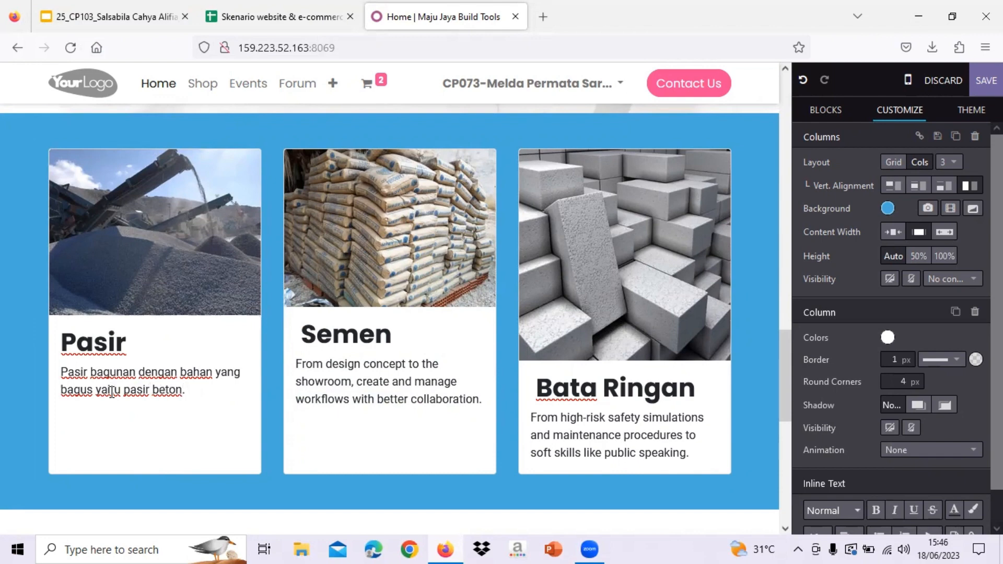
- Replace the Semen card's placeholder description with new text beginning 'Semen'
click(344, 398)
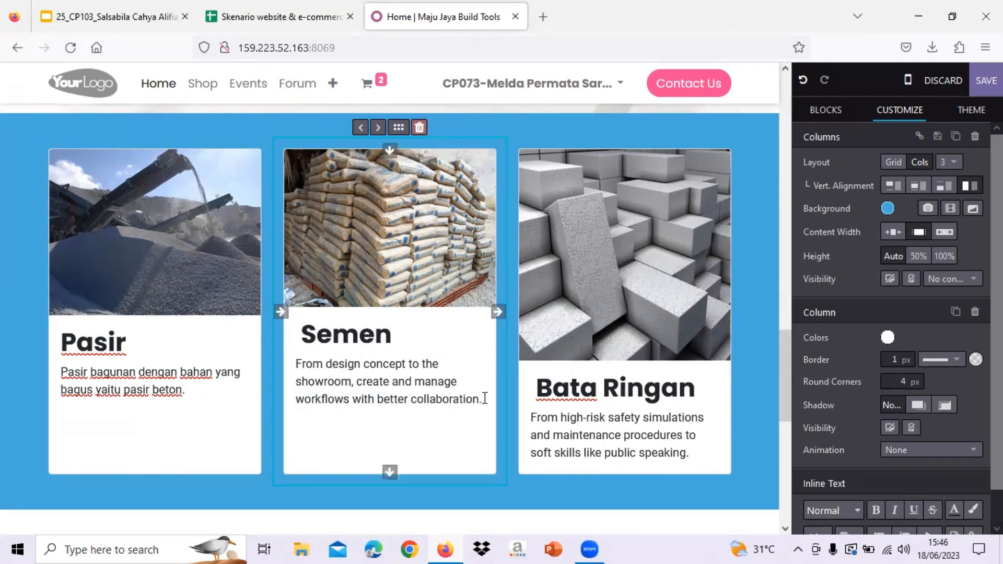
drag(422, 393, 294, 354)
key(Caps_Lock)
text(S)
key(Caps_Lock)
text(emen untuk bagunan dengan)
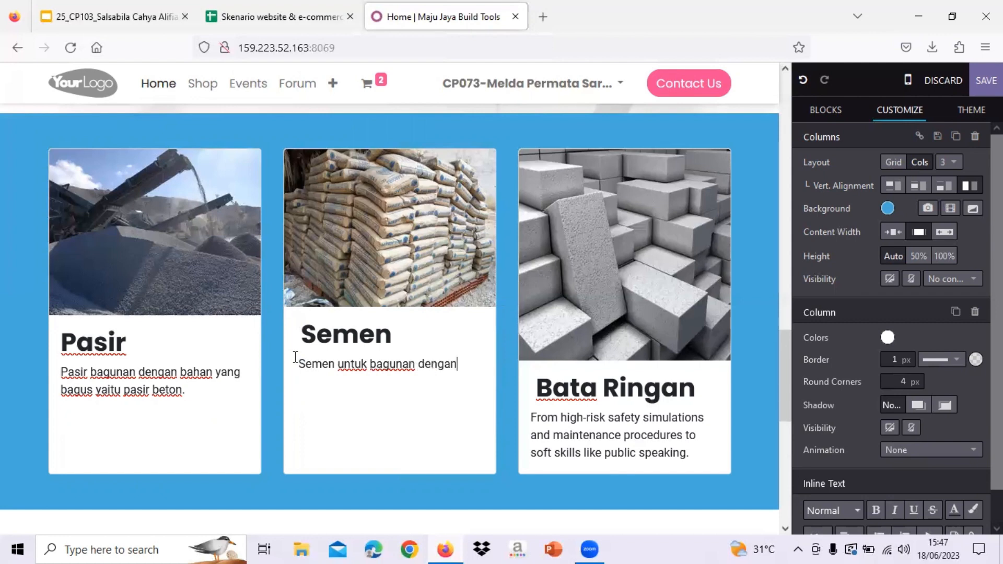
text(ualitas yang terbaik.)
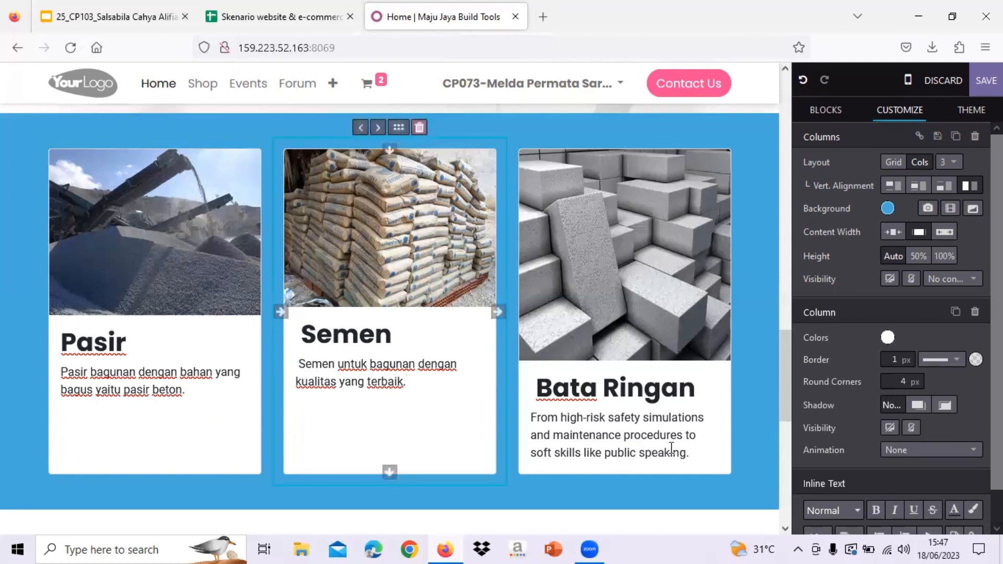
- Paste the new Bata Ringan description over that card's placeholder text
drag(695, 454, 521, 420)
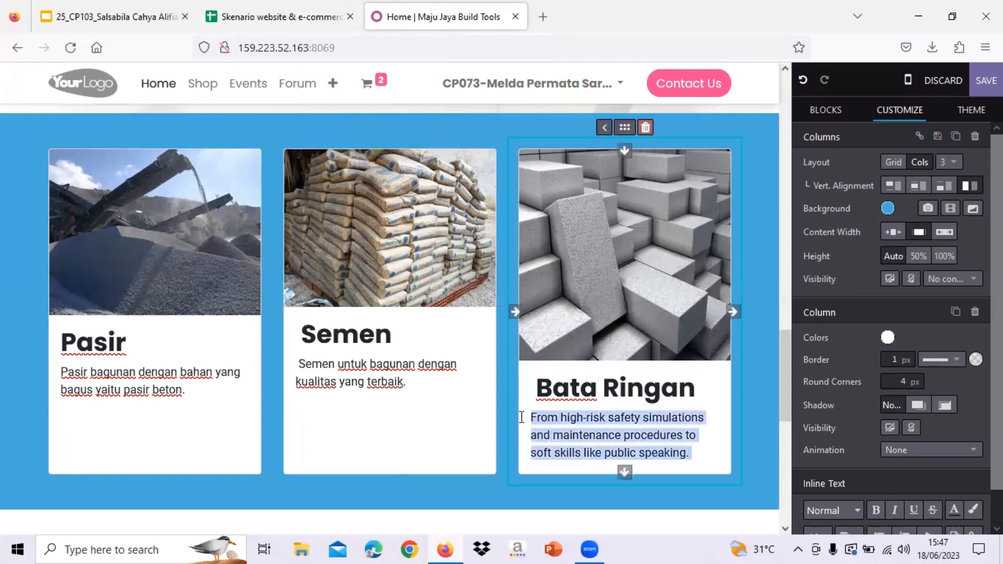
text(Bata ringan yang bagus dan kokoh untuk pembangunan.)
scroll(624, 451, down, 2)
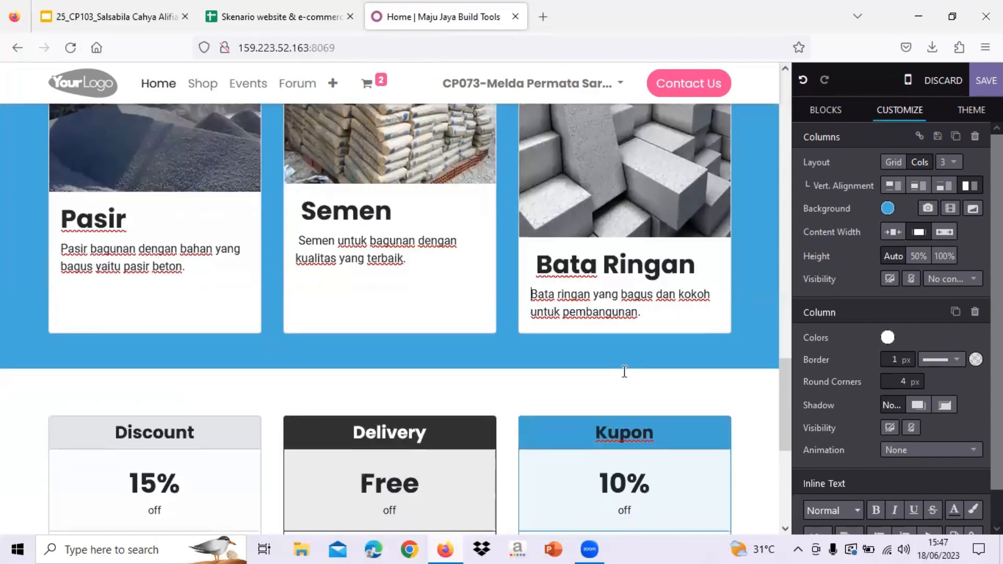
click(752, 356)
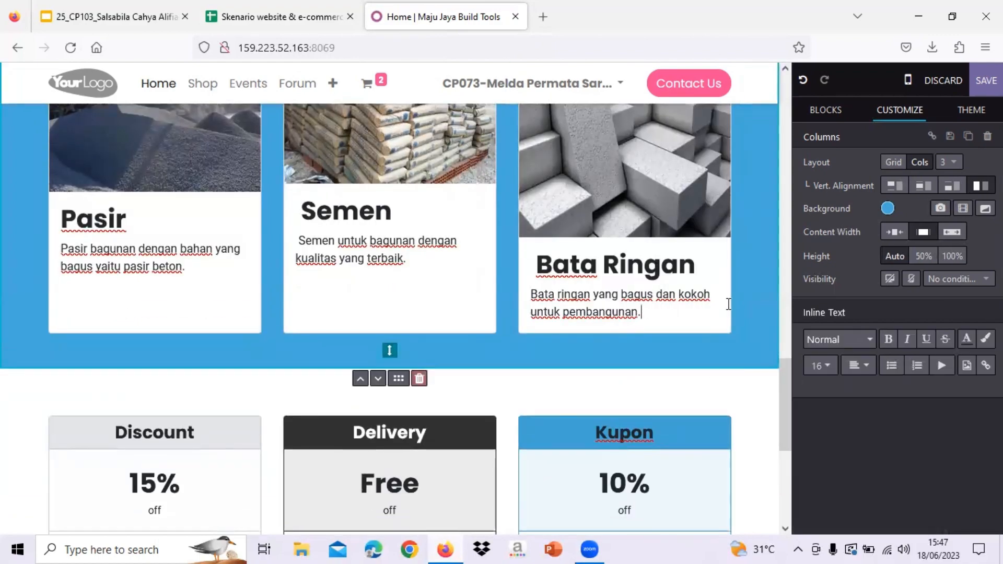
- Drag the Map block onto the page as a full-width section above the footer
scroll(728, 304, up, 5)
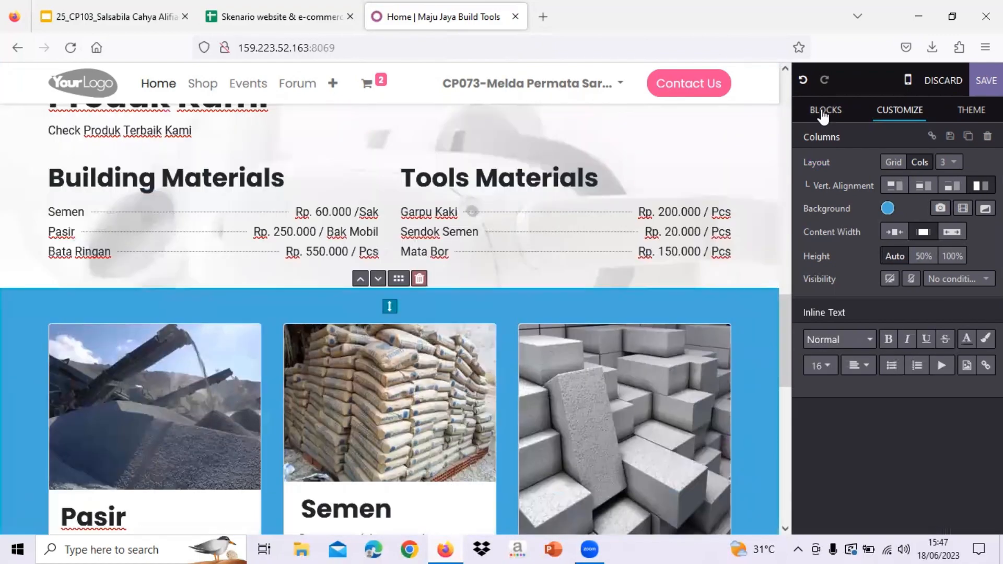
click(824, 114)
scroll(727, 240, down, 1)
scroll(727, 240, up, 5)
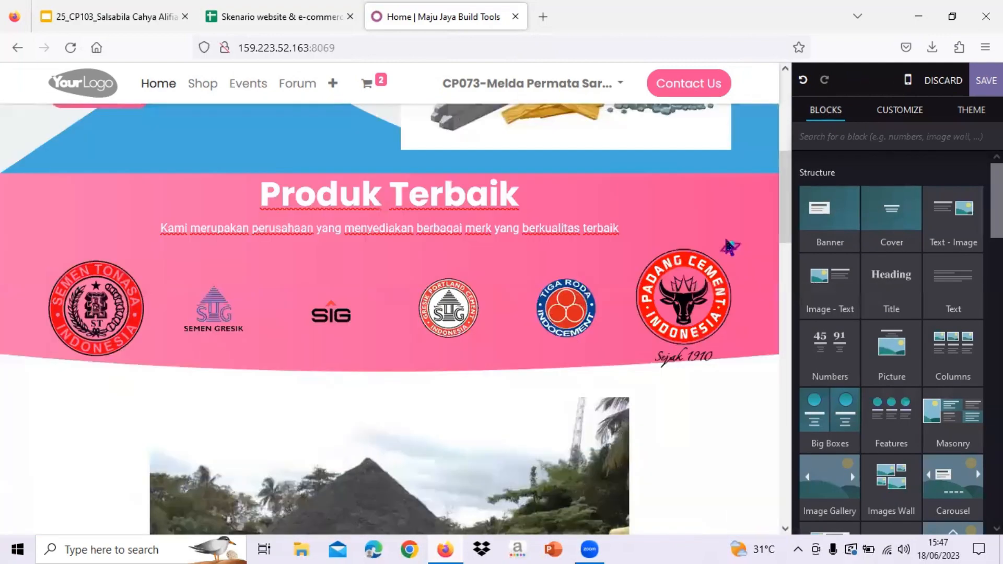
scroll(727, 240, down, 15)
scroll(860, 349, down, 10)
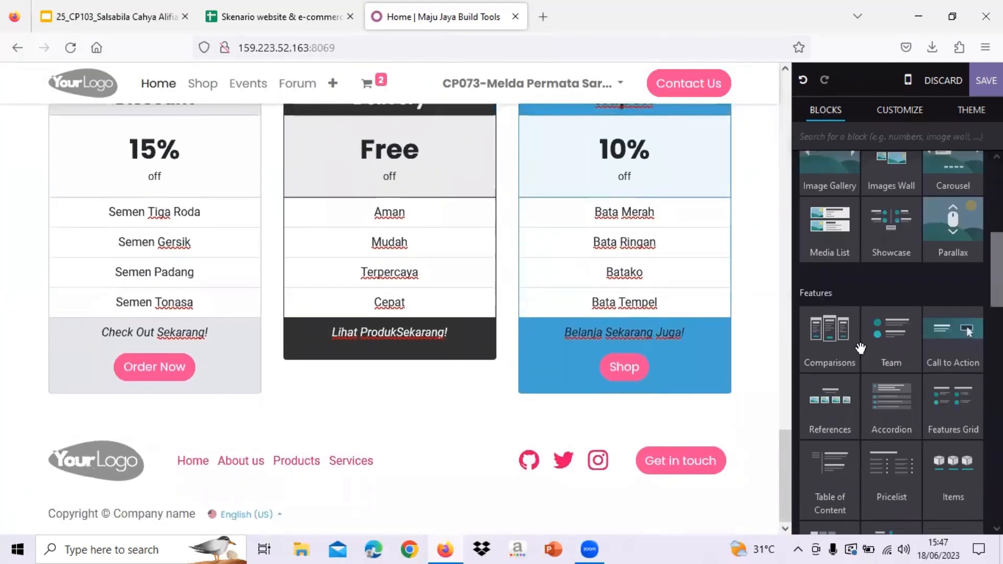
scroll(861, 348, down, 5)
scroll(862, 351, up, 7)
scroll(863, 354, up, 3)
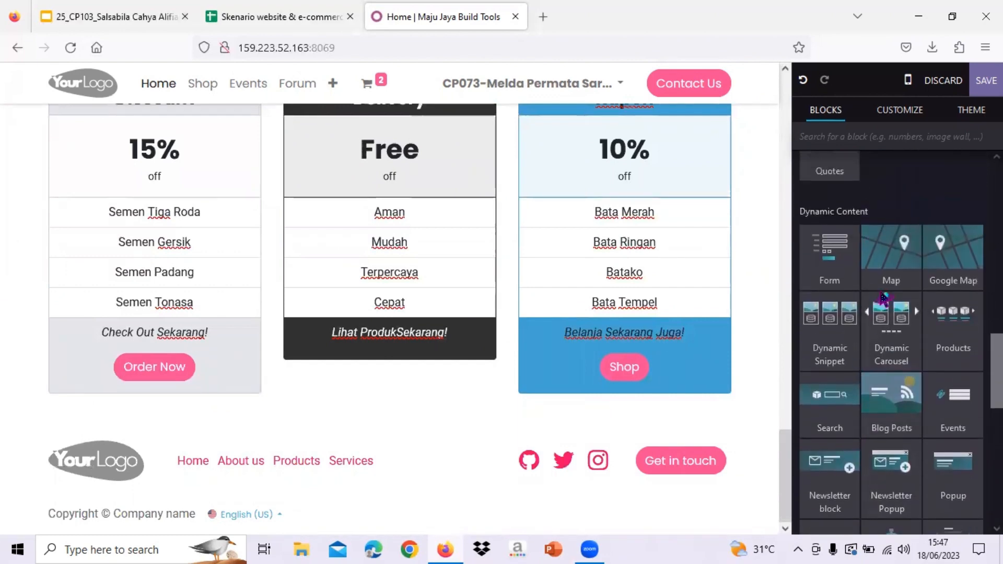
drag(889, 280, 652, 423)
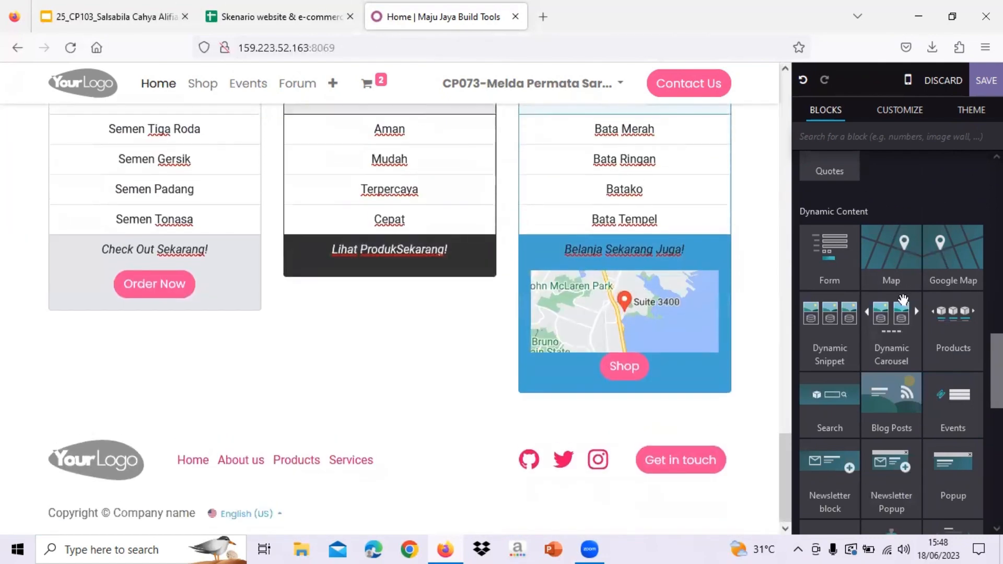
drag(902, 298, 587, 448)
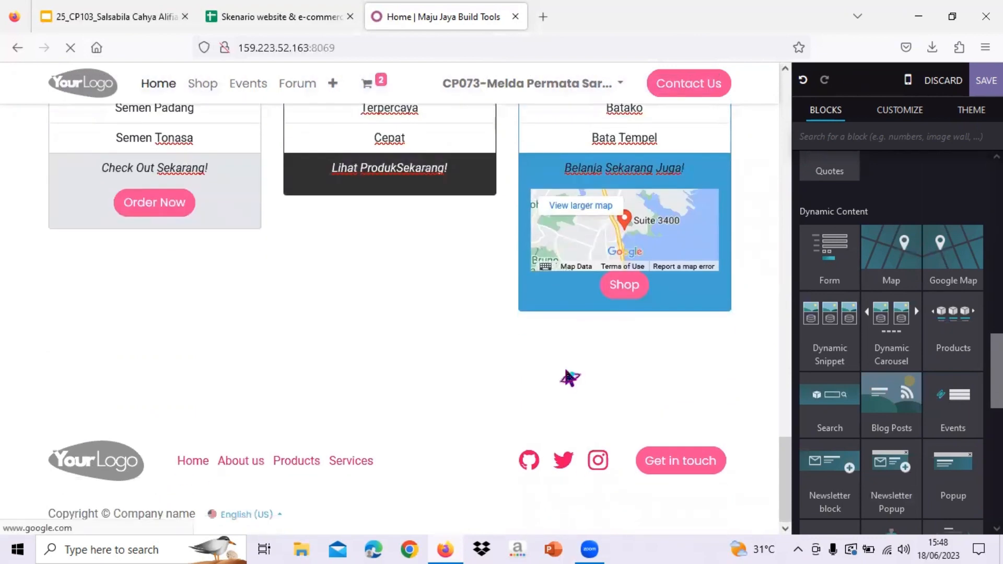
- Delete the stray map that landed inside the Kupon card
click(650, 267)
click(654, 180)
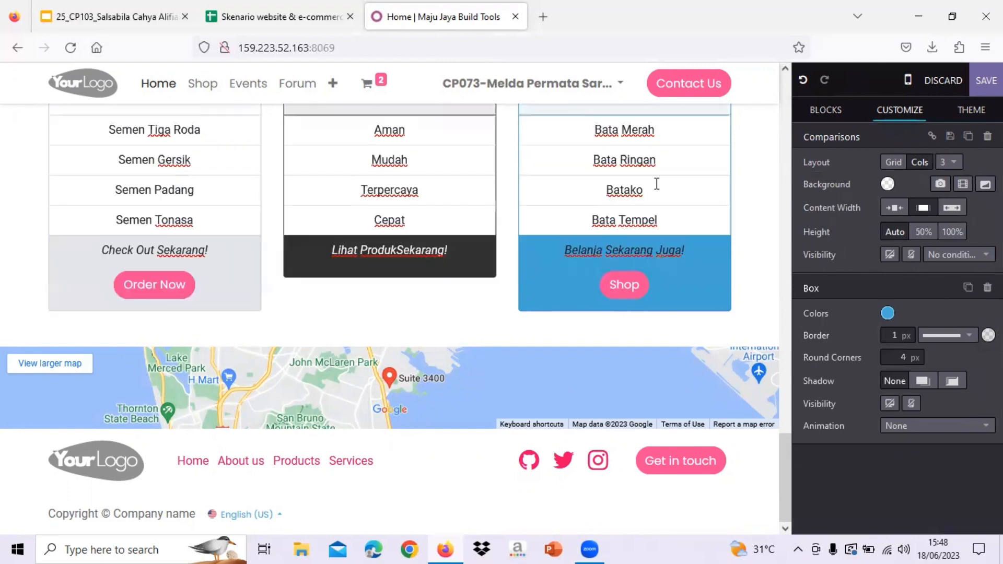
click(405, 397)
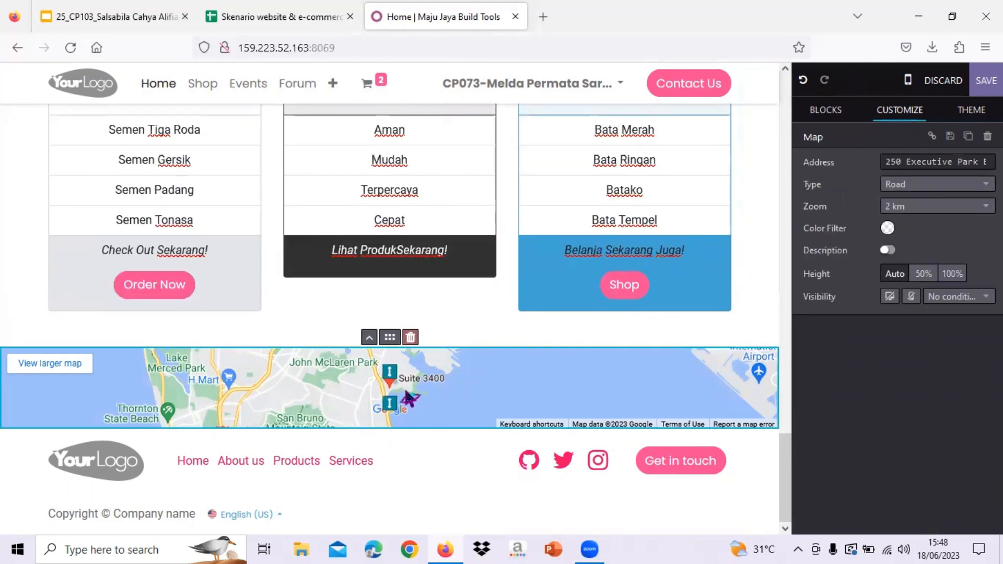
click(834, 114)
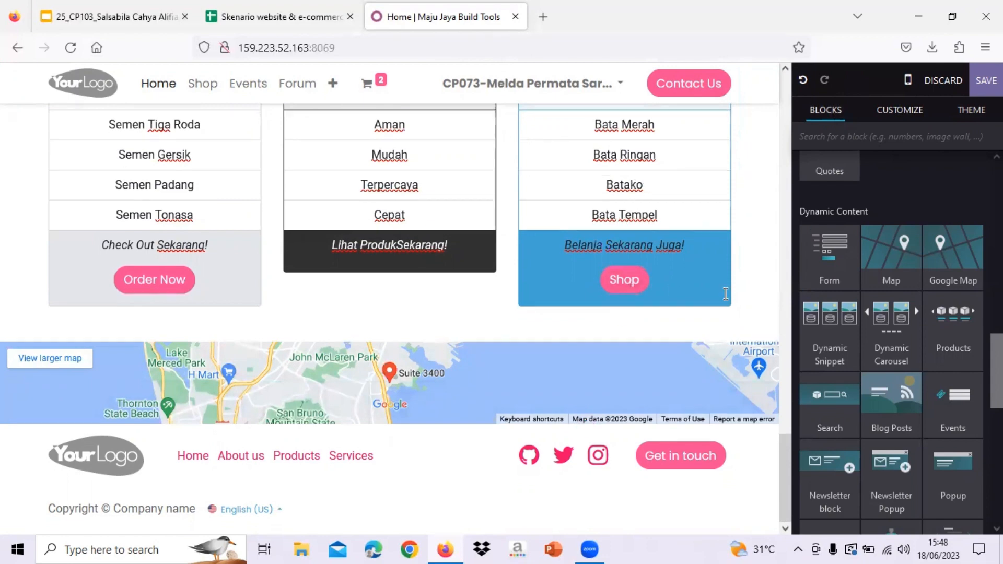
- Drop the Form block beneath the pricing cards and remove one of its fields
drag(852, 259, 591, 327)
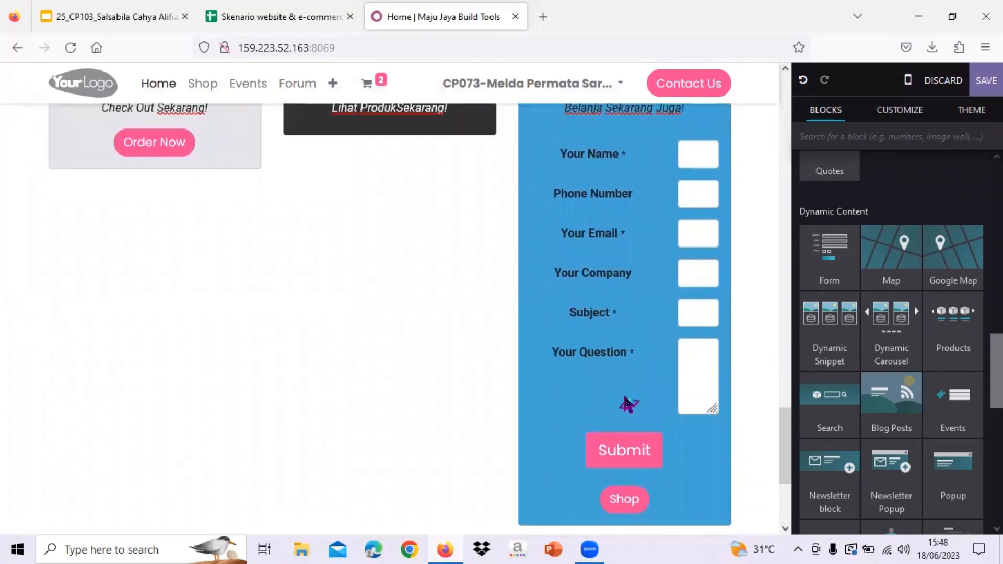
click(627, 404)
scroll(626, 404, down, 3)
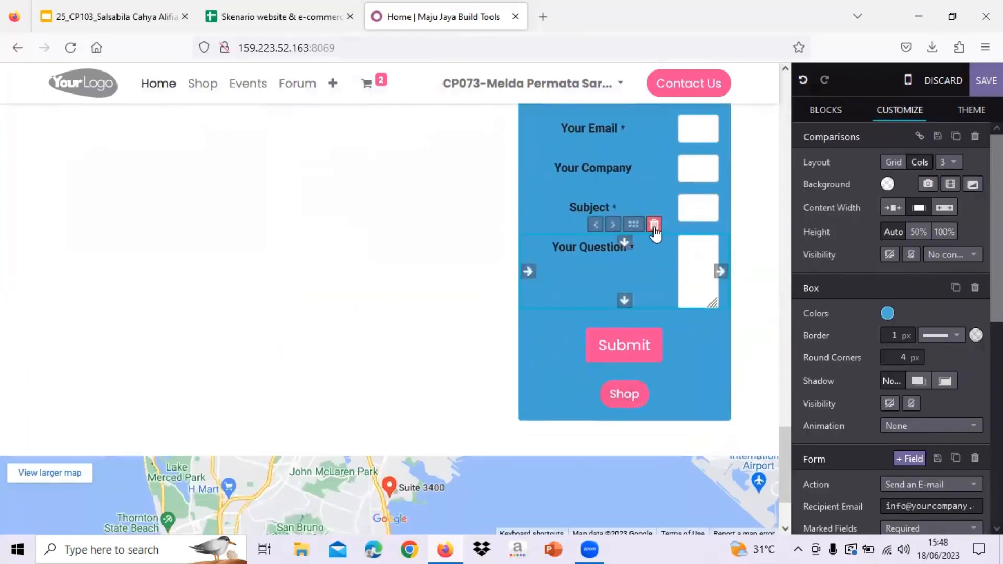
click(654, 224)
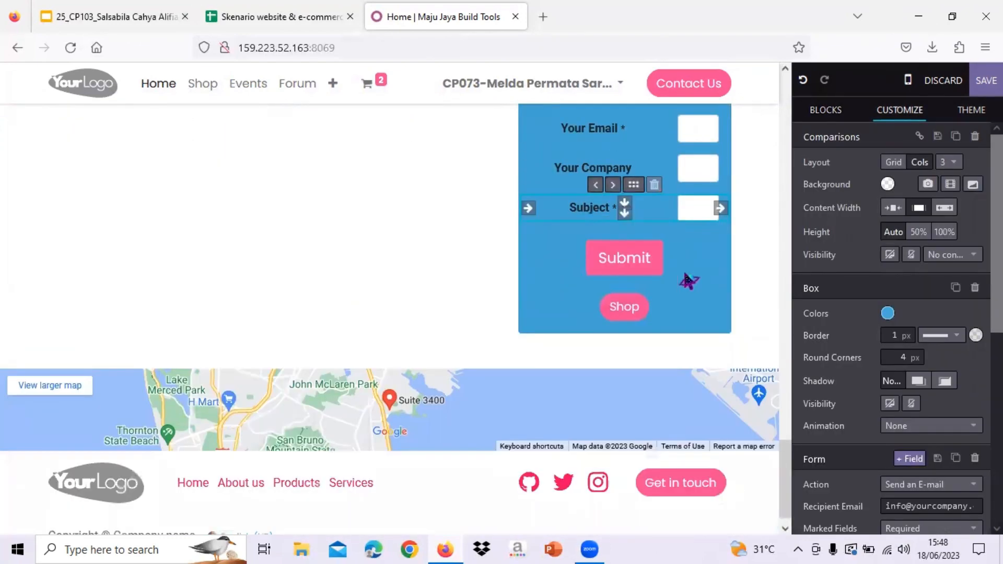
scroll(687, 280, up, 2)
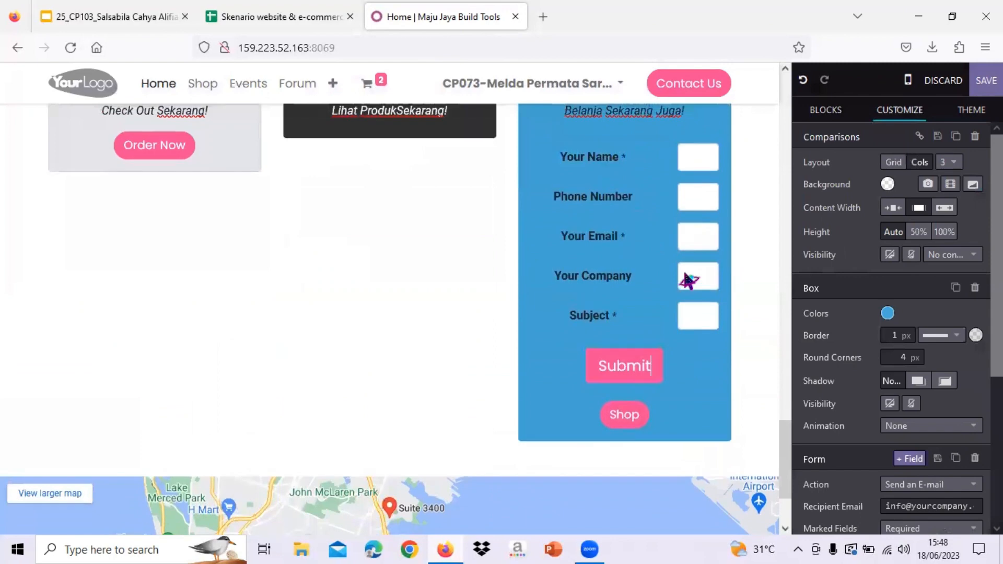
click(539, 307)
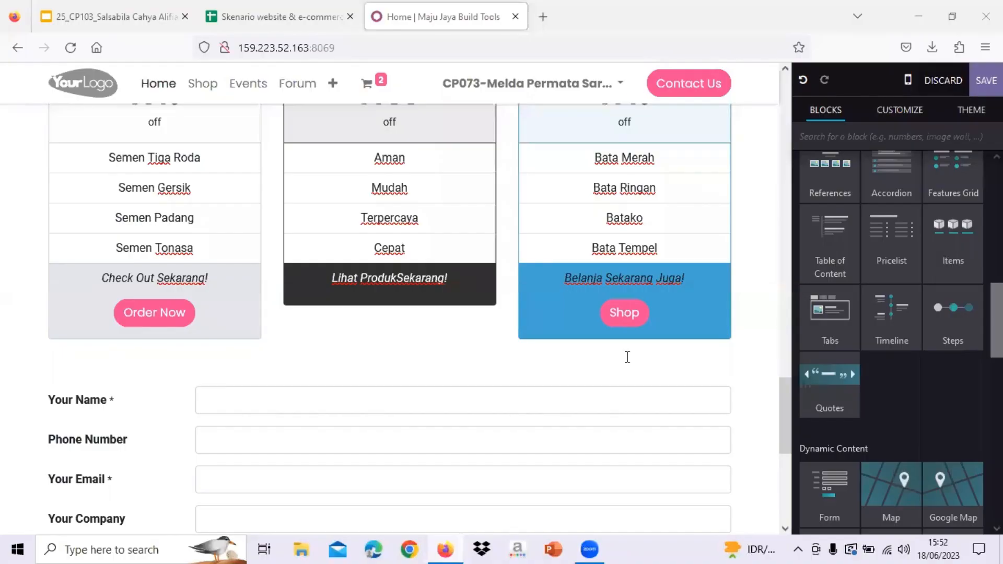
scroll(626, 360, down, 2)
- Drag the Team block in below the pricing tables
scroll(629, 364, down, 2)
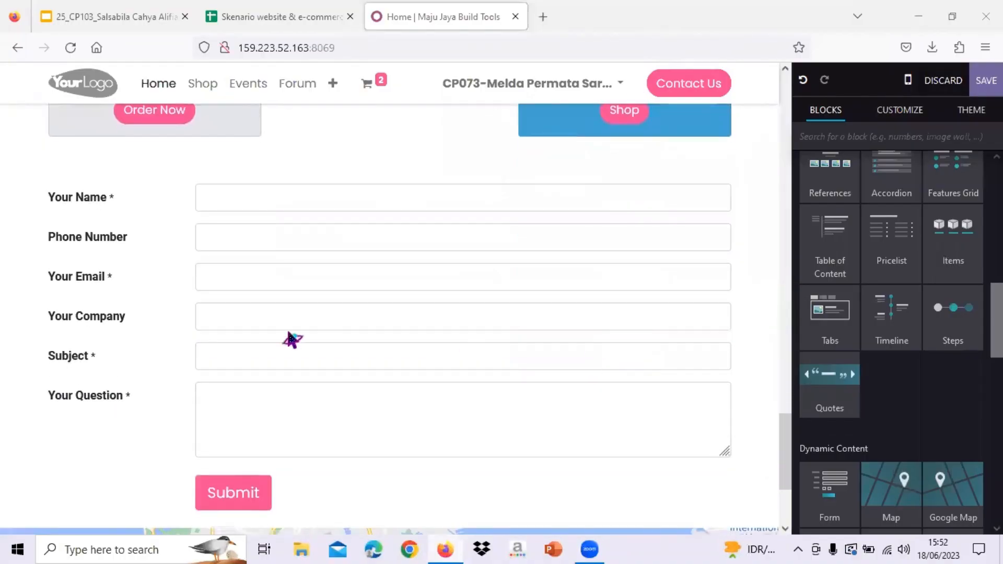
scroll(271, 334, up, 1)
scroll(812, 315, up, 3)
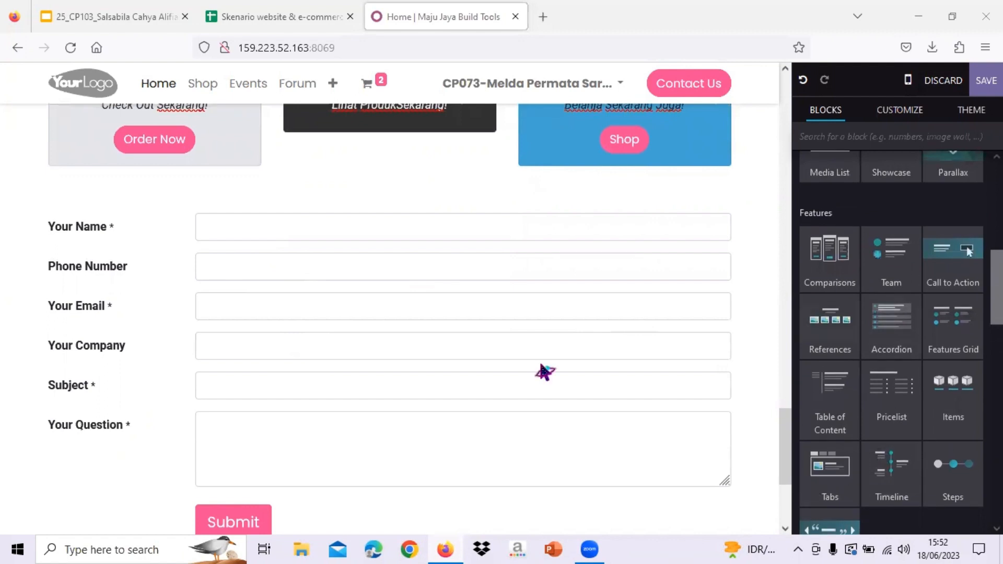
scroll(465, 389, down, 1)
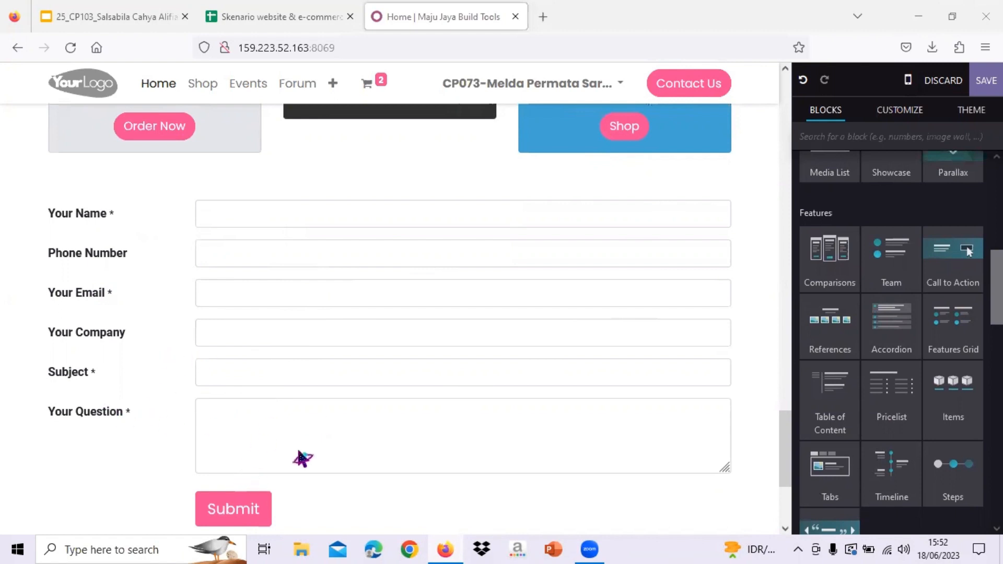
scroll(558, 355, up, 2)
scroll(559, 356, up, 1)
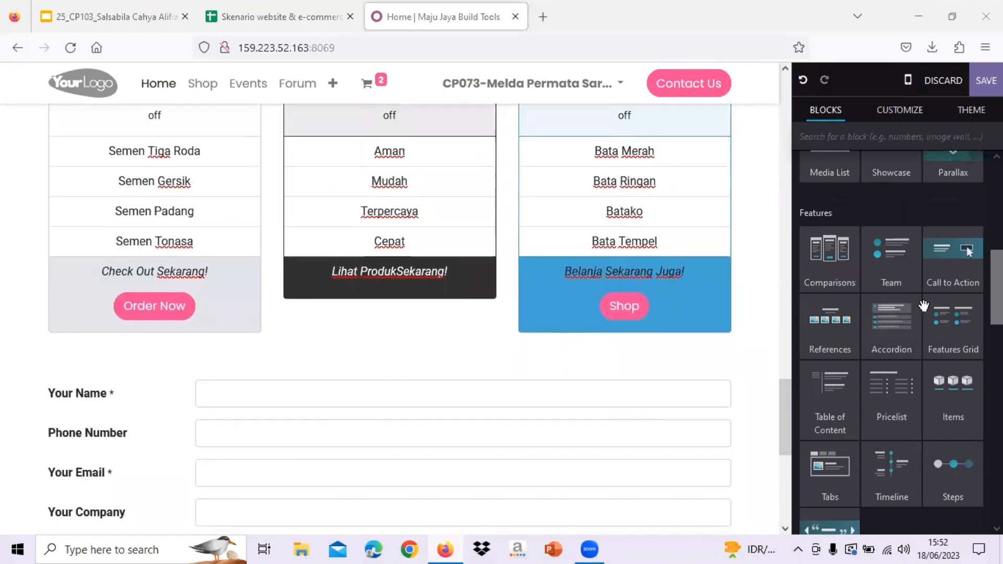
scroll(835, 378, up, 2)
scroll(834, 378, up, 5)
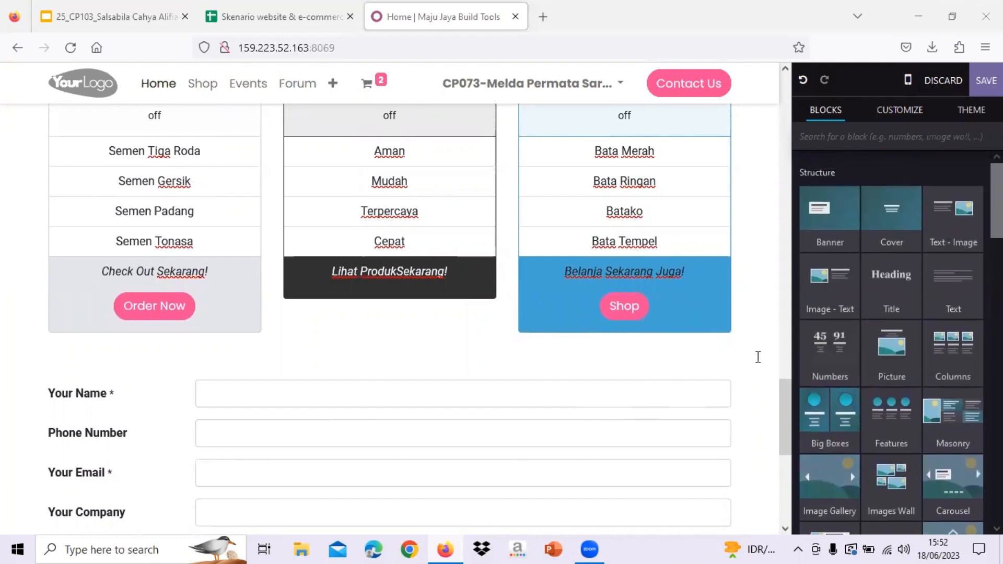
scroll(955, 334, down, 5)
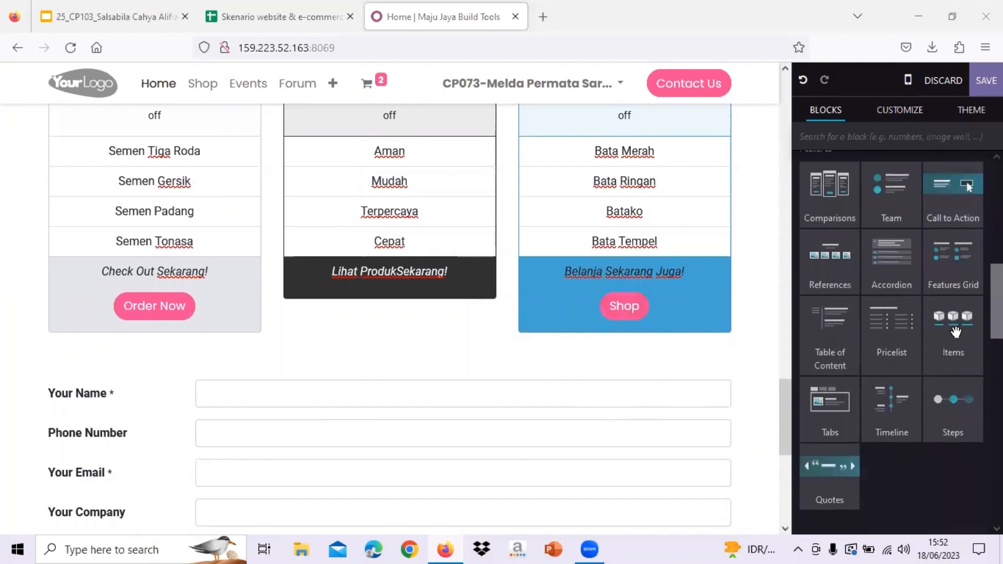
scroll(888, 350, up, 4)
scroll(886, 353, down, 1)
scroll(887, 354, up, 3)
scroll(885, 348, down, 3)
scroll(885, 348, down, 4)
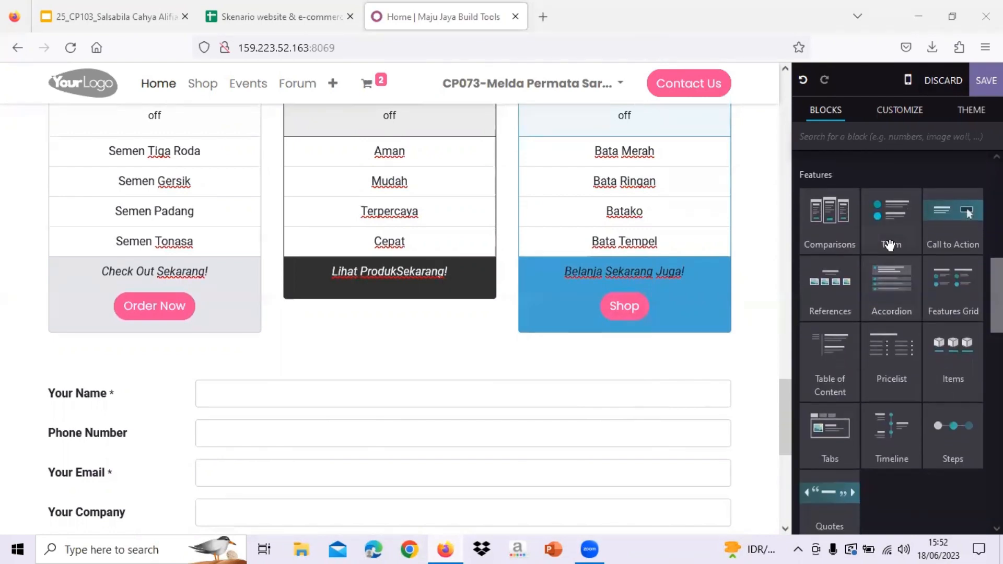
drag(889, 245, 685, 379)
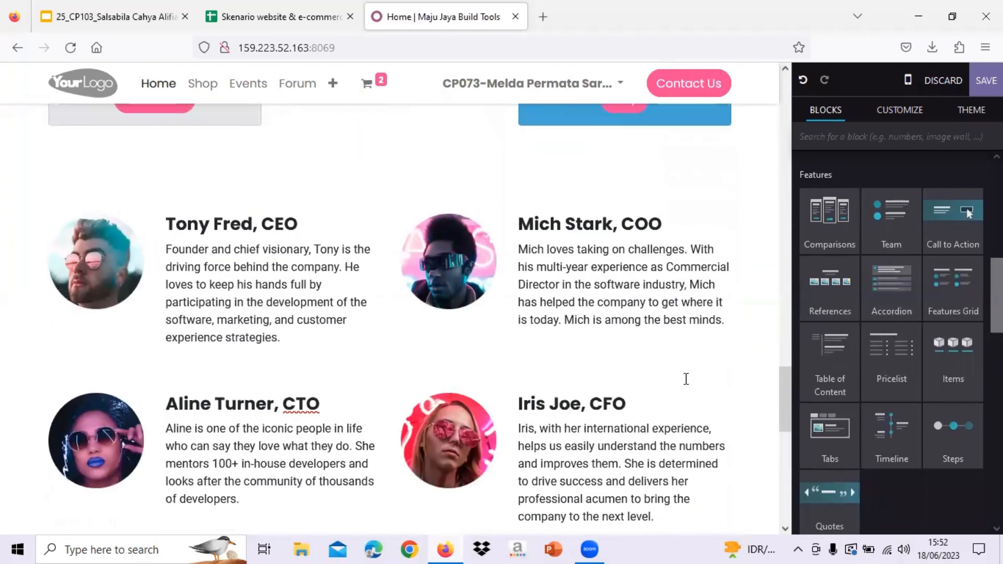
- Delete the fourth team member's column so three profiles remain
scroll(272, 245, up, 1)
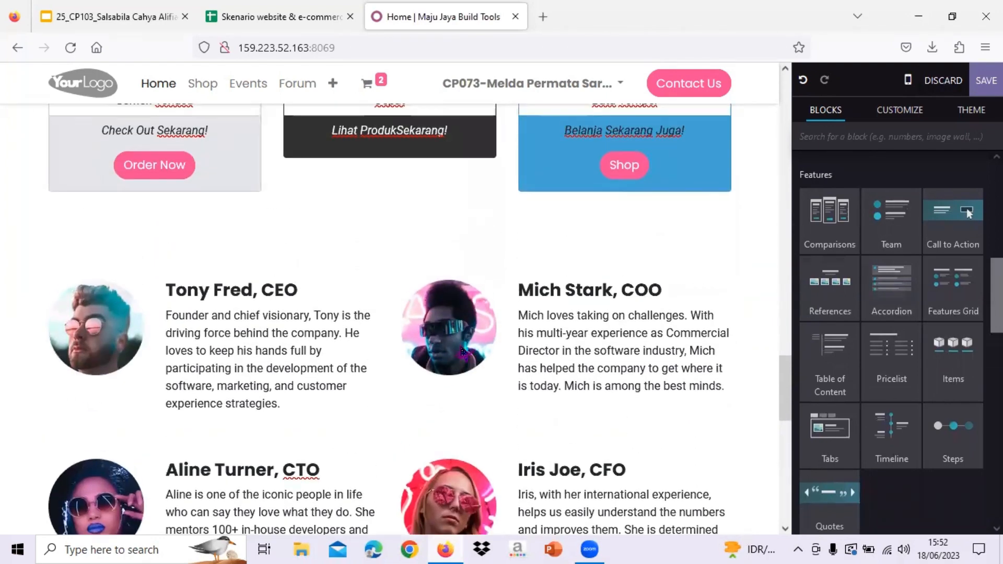
scroll(606, 370, down, 2)
click(625, 371)
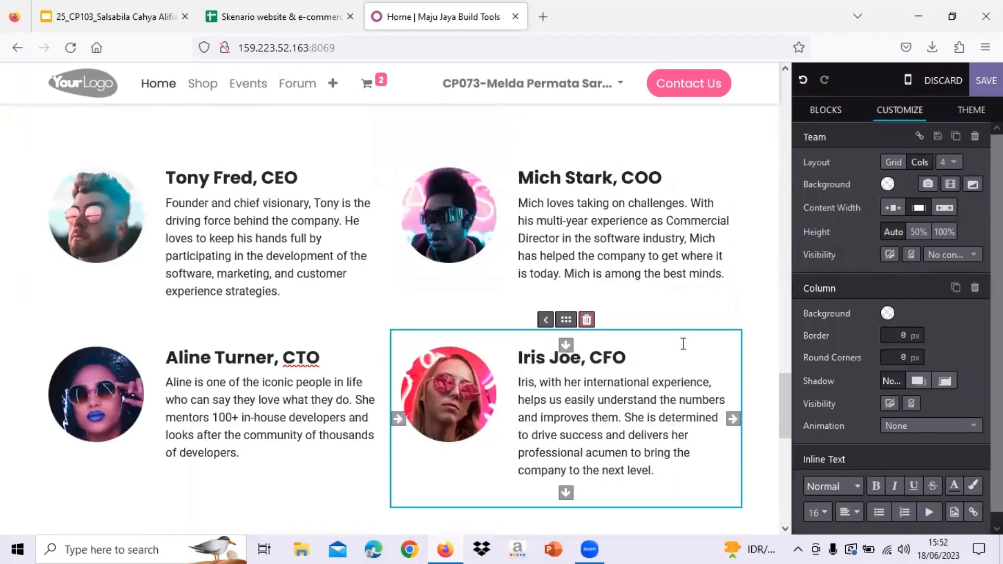
click(586, 320)
scroll(591, 317, up, 10)
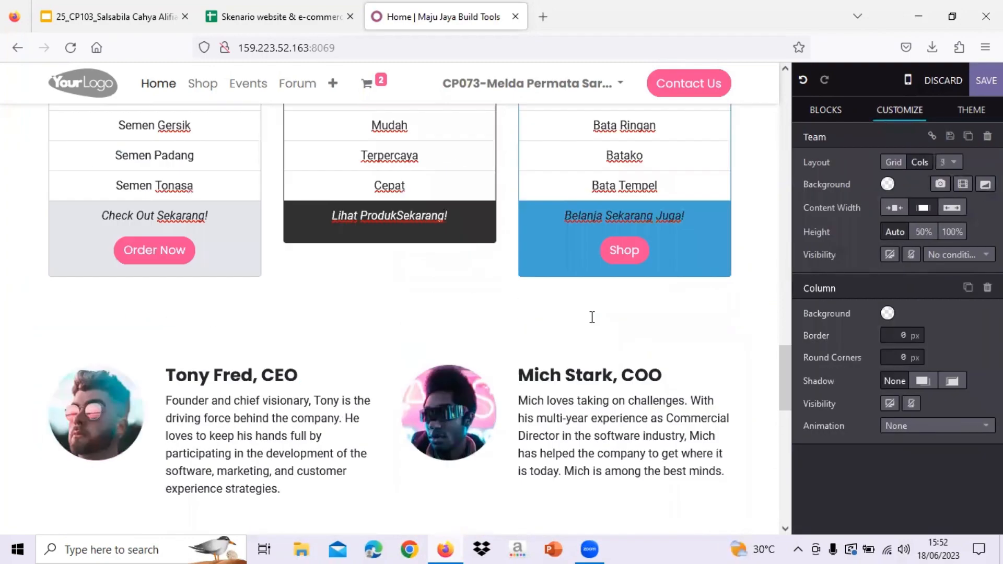
scroll(554, 209, down, 10)
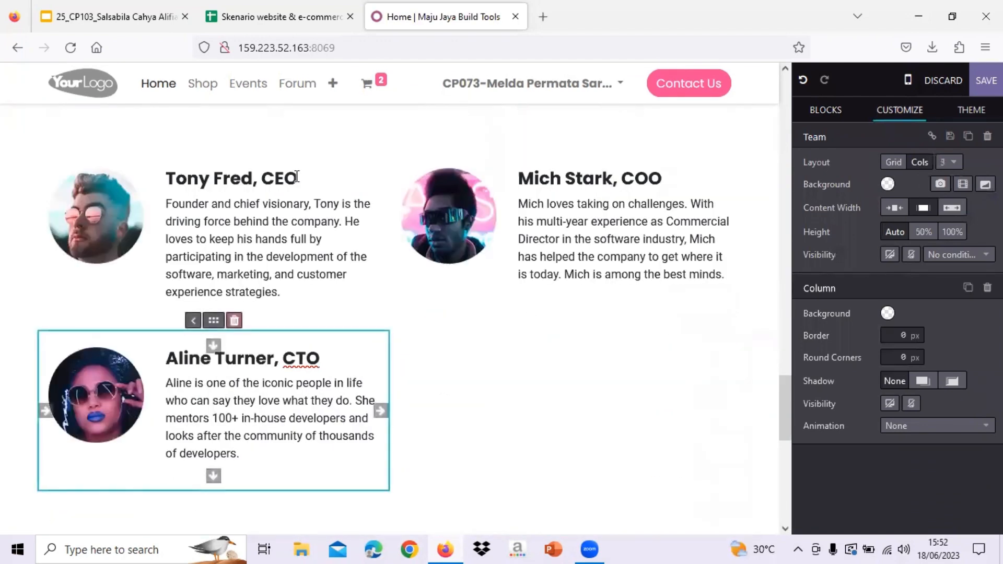
- Replace the three team members' name headings with the new members' names
drag(296, 177, 157, 178)
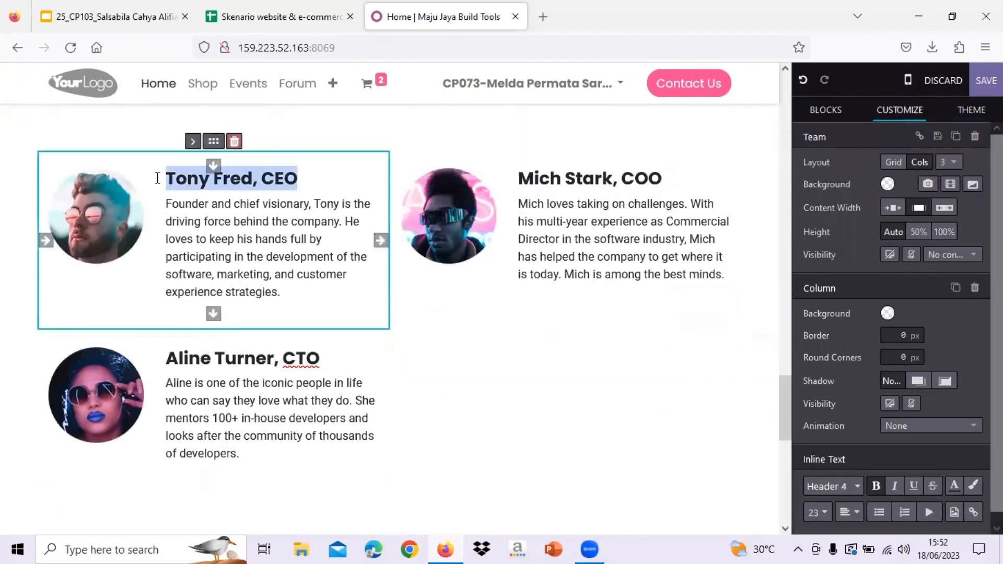
text(Adinda)
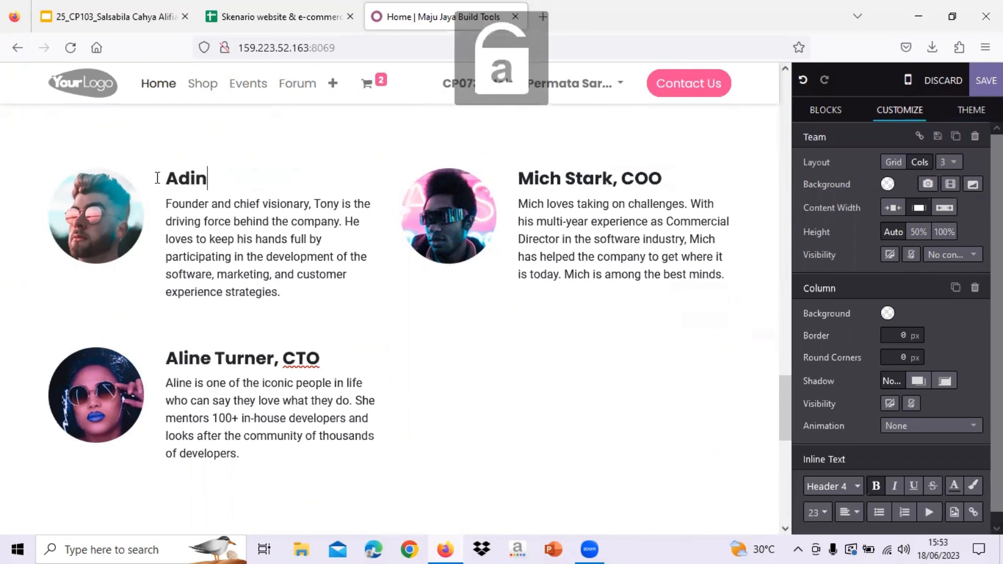
triple_click(171, 358)
key(Caps_Lock)
text(L)
key(Caps_Lock)
text(ogiand)
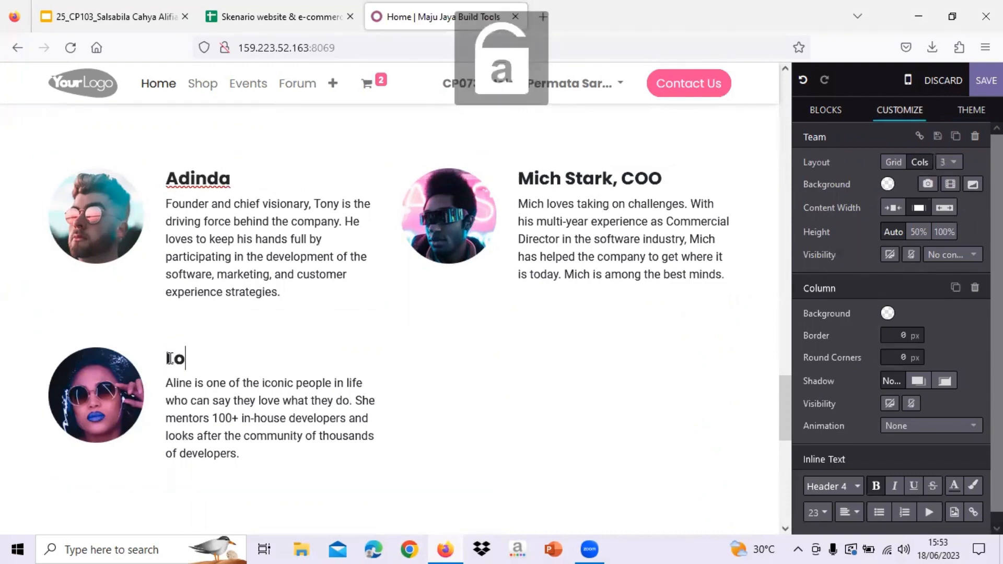
text(ani)
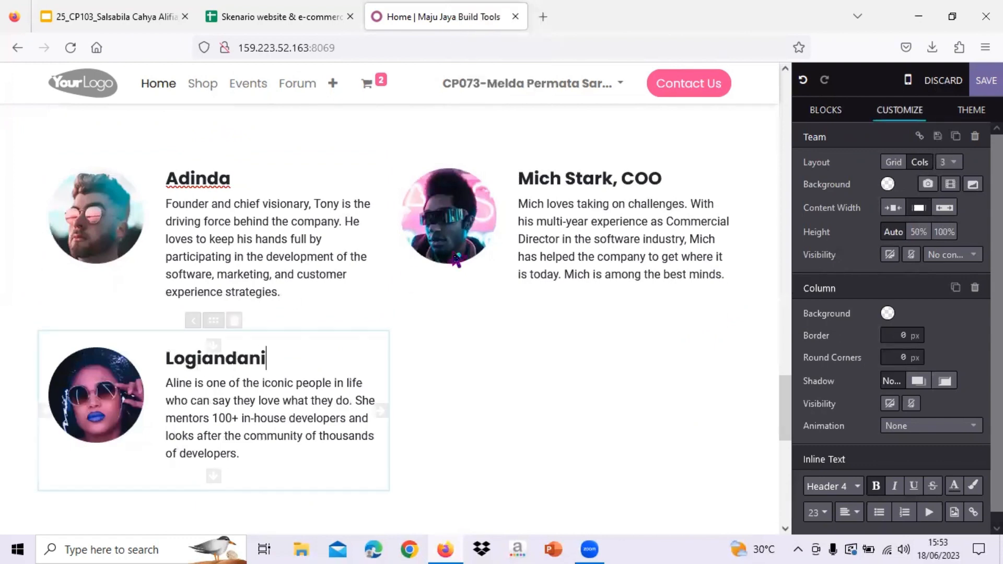
triple_click(611, 178)
key(Caps_Lock)
key(Caps_Lock)
key(Caps_Lock)
key(Caps_Lock)
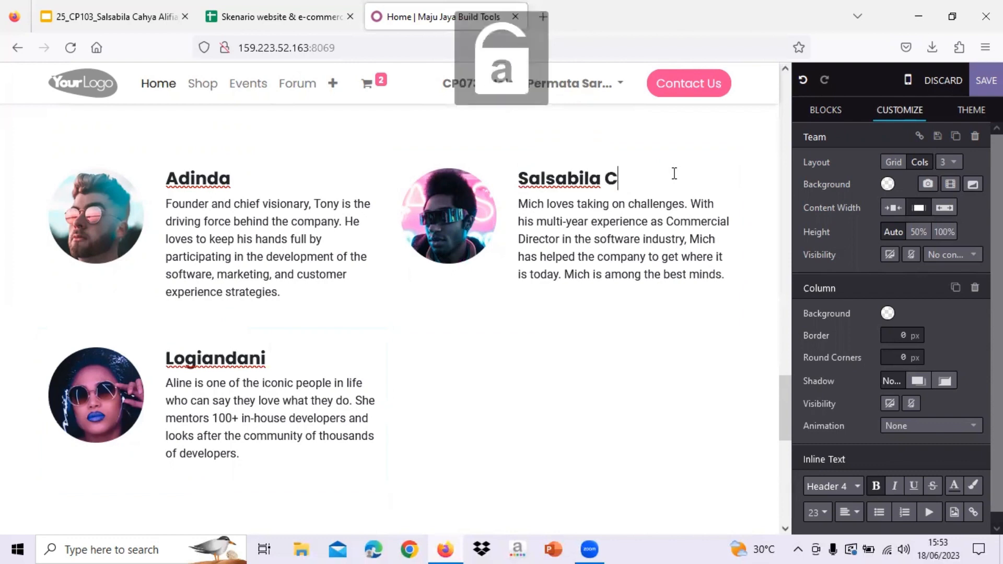
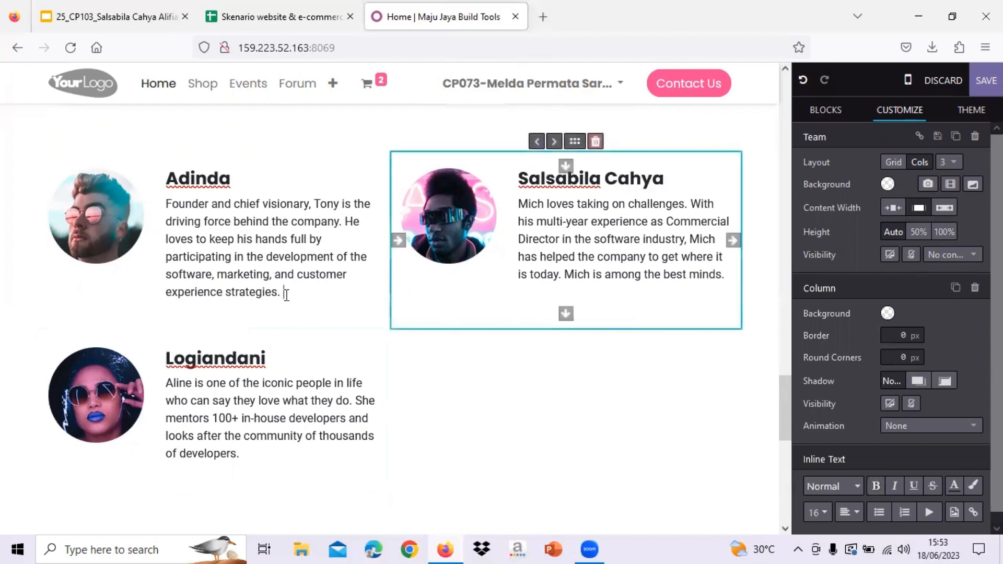
- Rewrite the first member's description as 'Staff IT, Mengatur dan Konfigurasi User'
triple_click(285, 292)
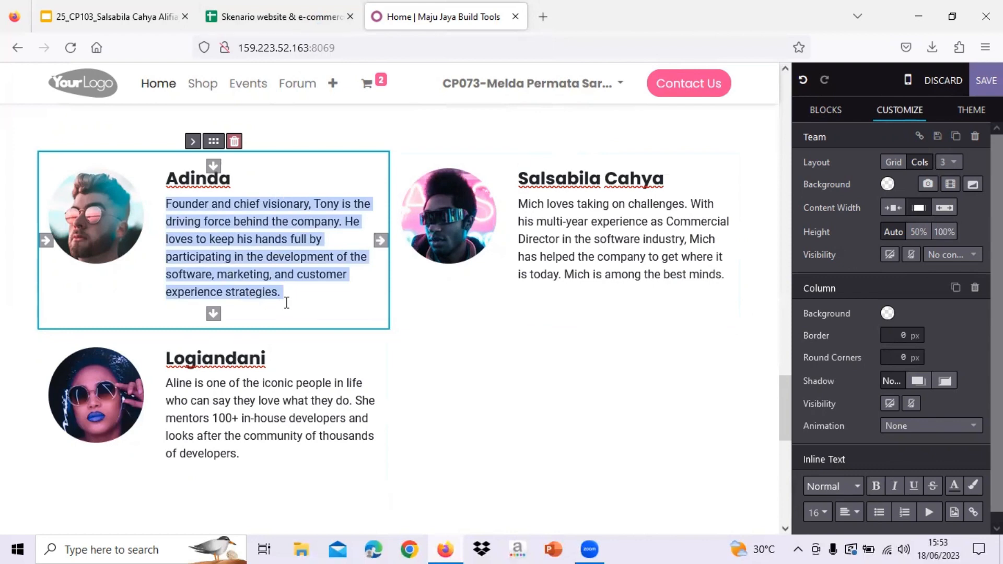
key(Caps_Lock)
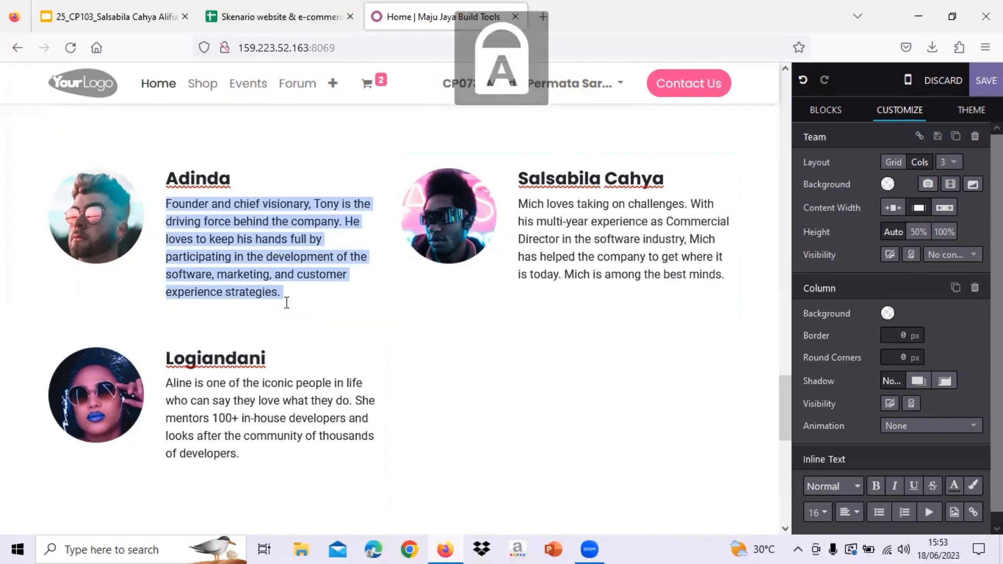
key(Caps_Lock)
text(S)
key(Caps_Lock)
text(ebagai)
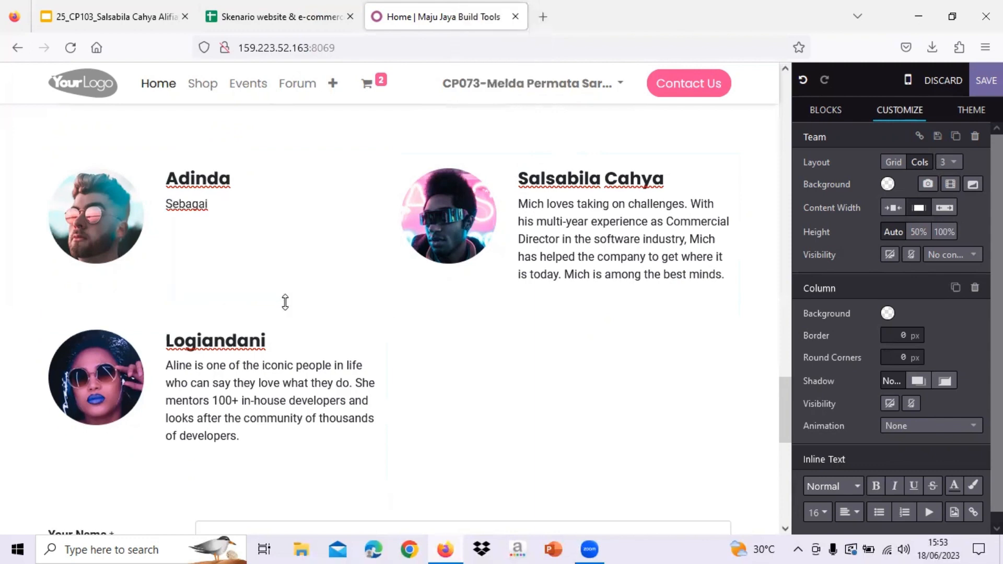
key(Caps_Lock)
text(S)
key(Caps_Lock)
text(taff)
key(Caps_Lock)
text(IT, M)
key(Caps_Lock)
text(engatur dan)
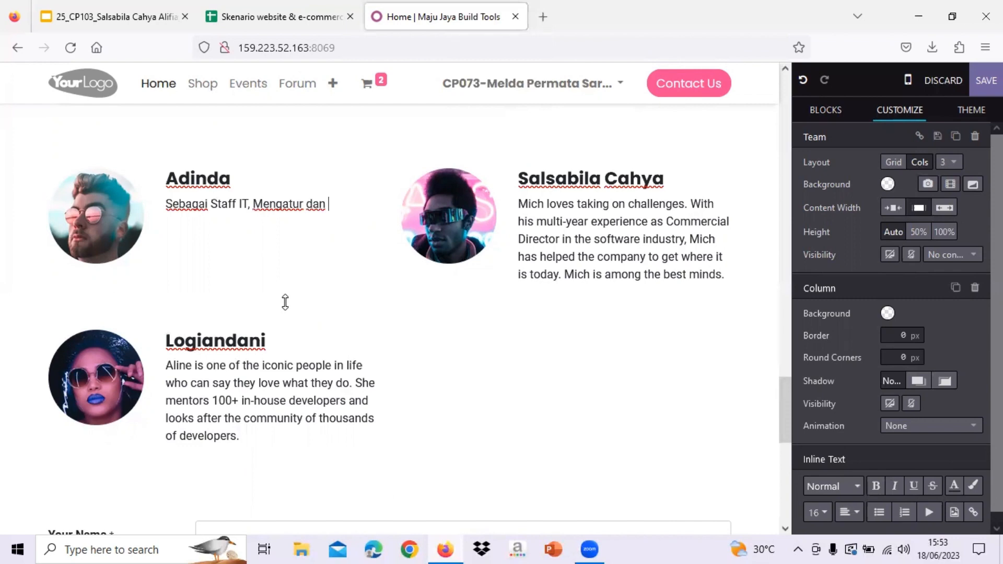
key(Caps_Lock)
text(C)
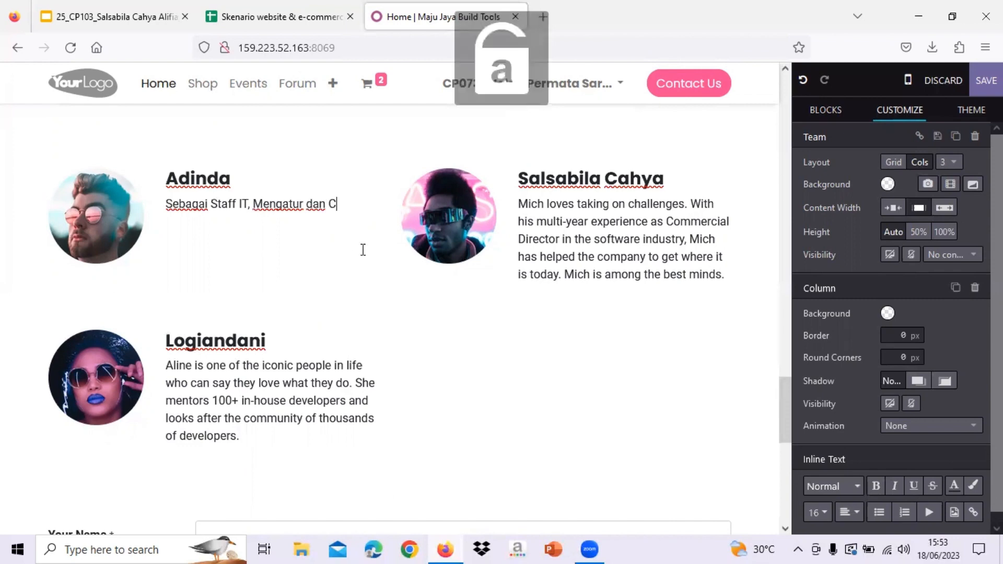
key(Caps_Lock)
text(onfigurasi)
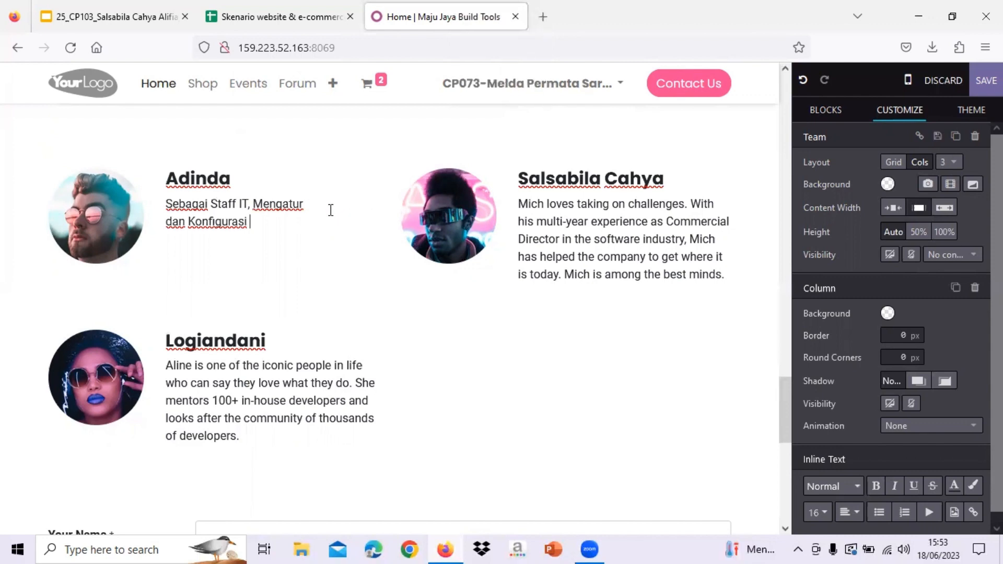
key(Caps_Lock)
text(U)
- Replace the third member's description with 'Approval & Cek Analitik'
key(Caps_Lock)
text(ser)
drag(240, 436, 169, 367)
key(BackSpace)
key(Caps_Lock)
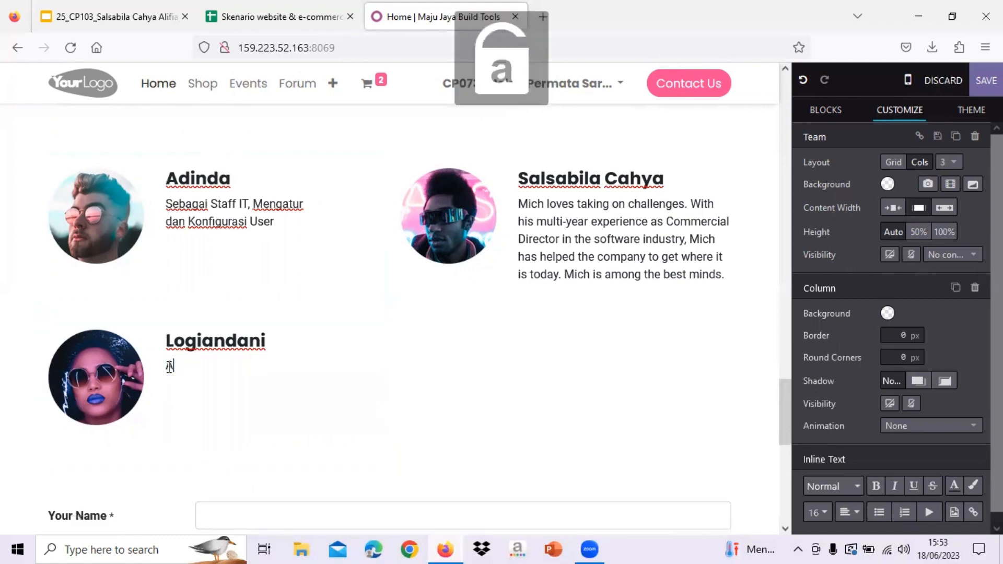
text(Approval &)
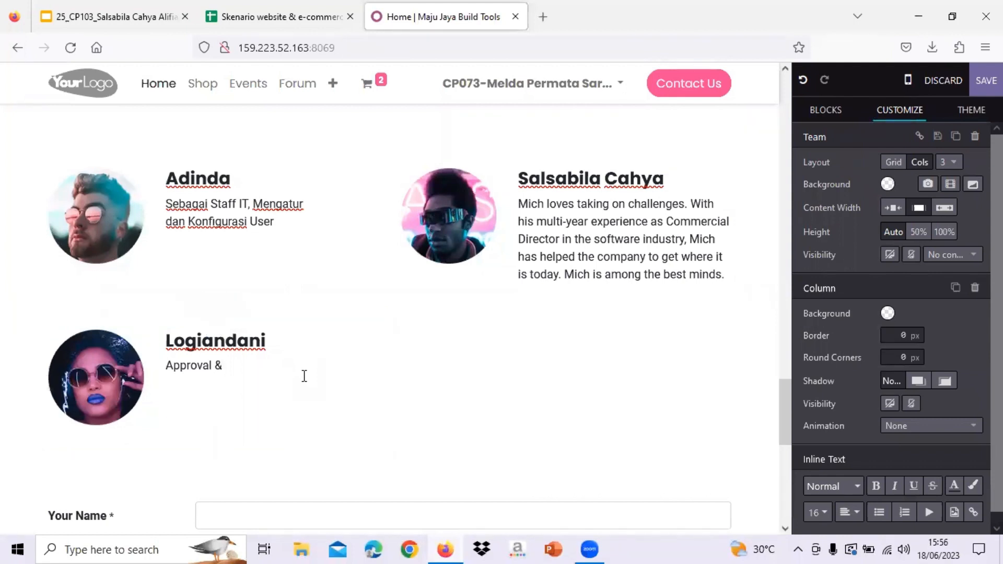
text(Cr)
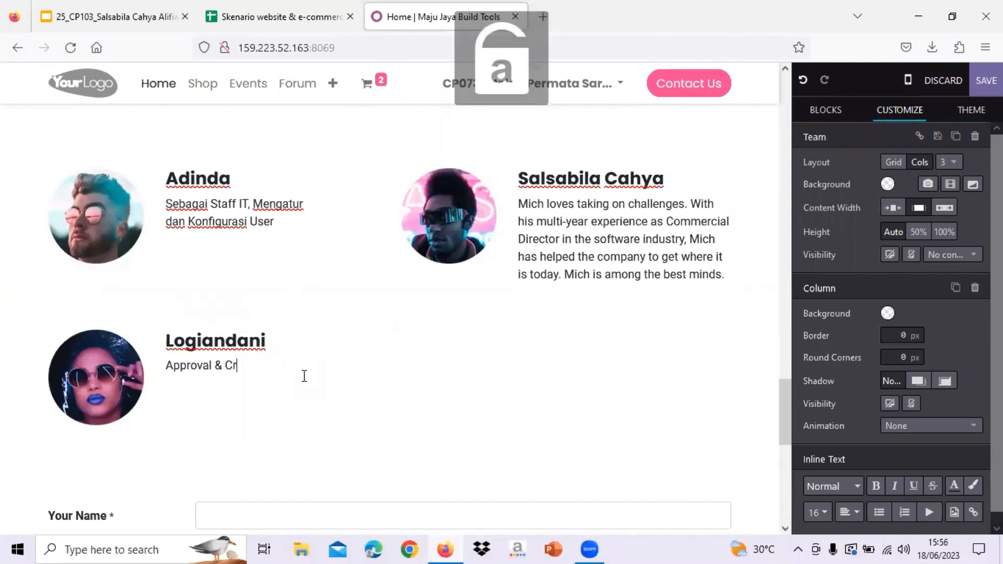
triple_click(235, 370)
text(ek)
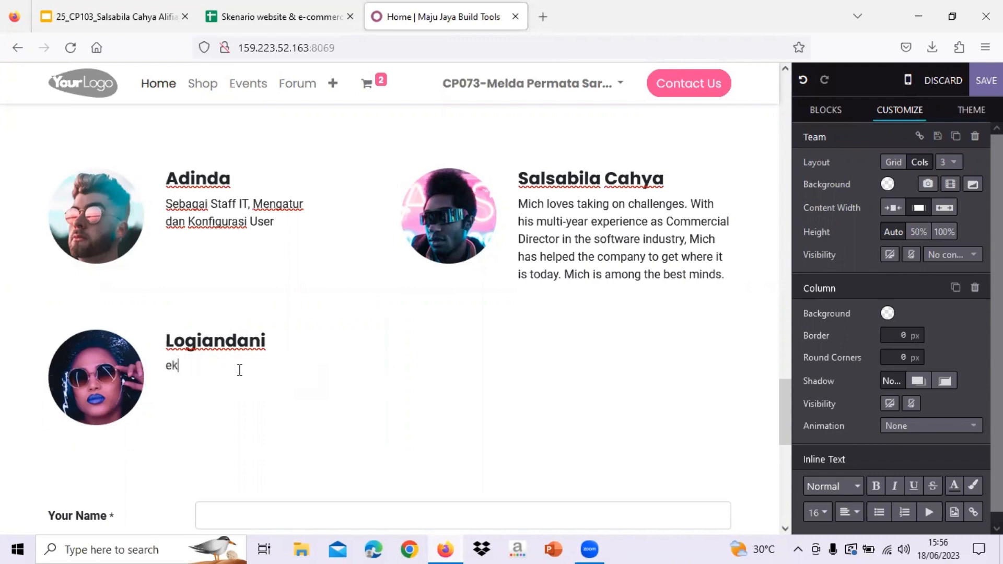
triple_click(184, 368)
key(Caps_Lock)
text(A)
key(Caps_Lock)
text(pproval &)
key(Caps_Lock)
text(C)
key(Caps_Lock)
text(ek)
key(Caps_Lock)
text(A)
key(Caps_Lock)
text(nalitik)
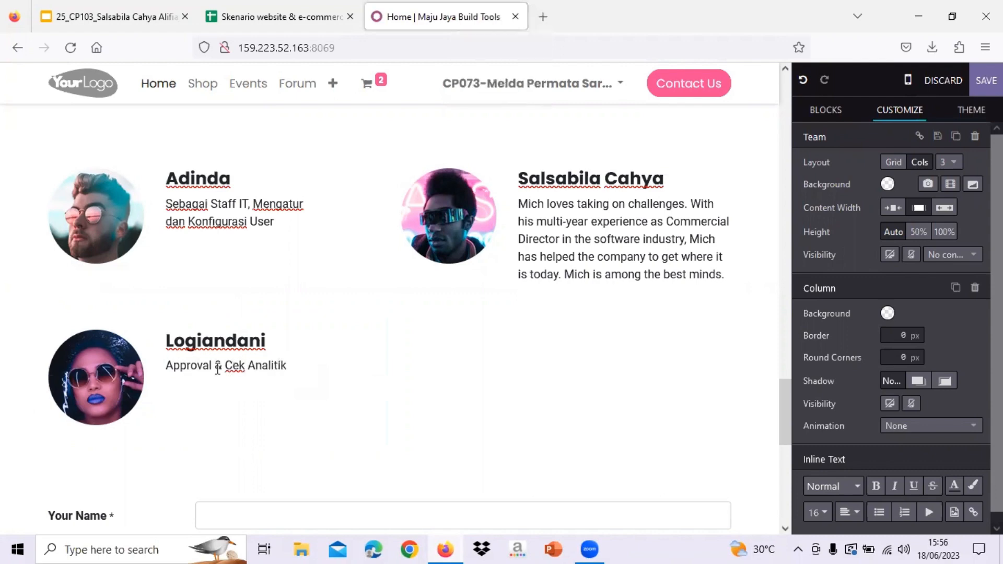
- Replace the second member's description with 'Create Website'
click(645, 293)
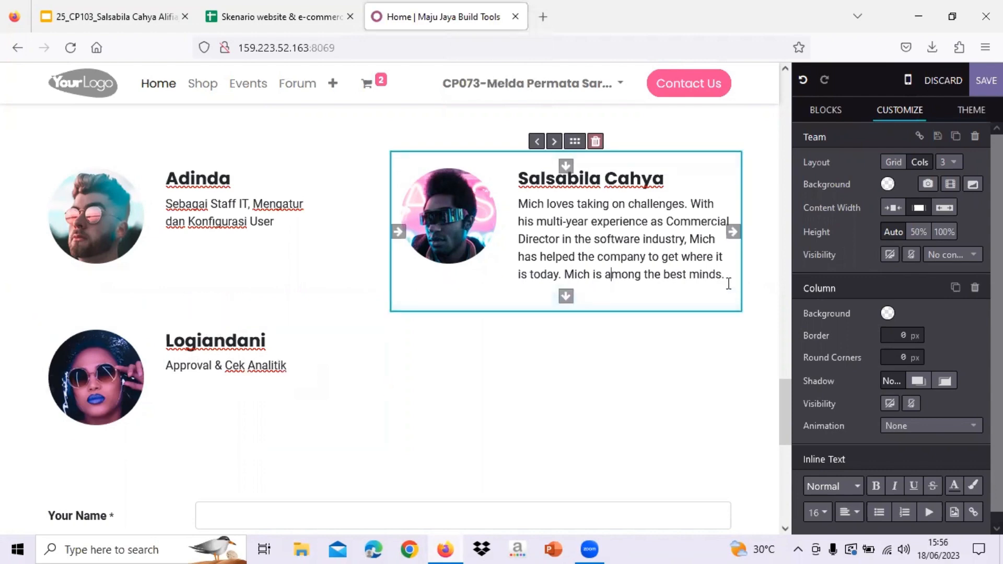
drag(727, 276, 518, 208)
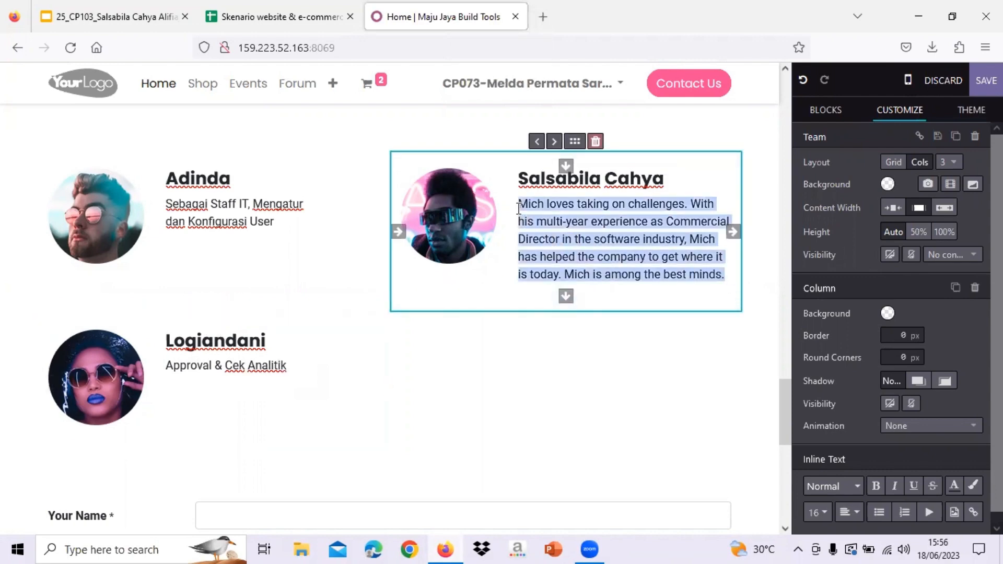
key(BackSpace)
key(Caps_Lock)
text(Create)
key(Caps_Lock)
text(W)
key(Caps_Lock)
text(ebsite)
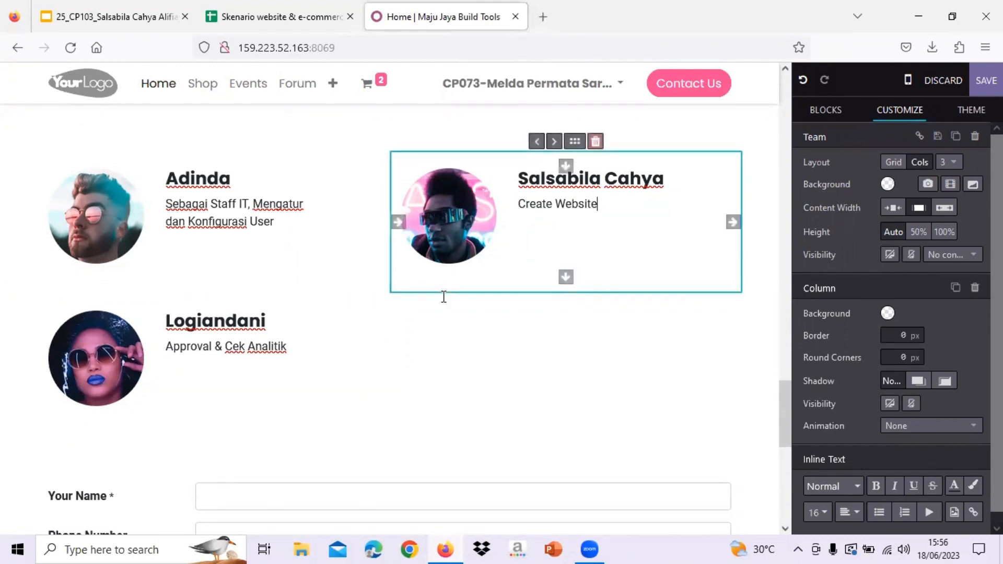
- Delete the word 'Sebagai' from the first member's description
drag(209, 205, 159, 202)
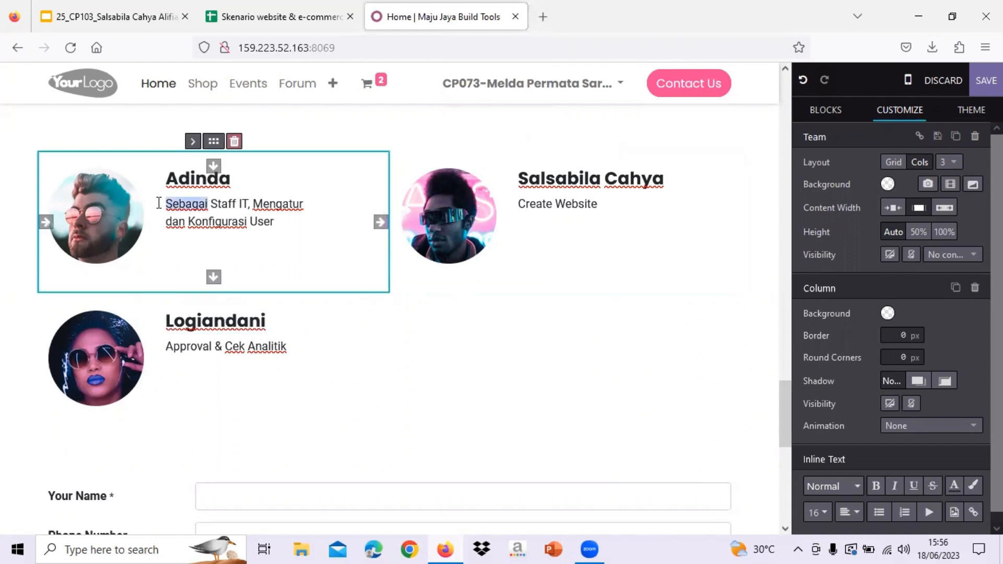
key(BackSpace)
click(656, 297)
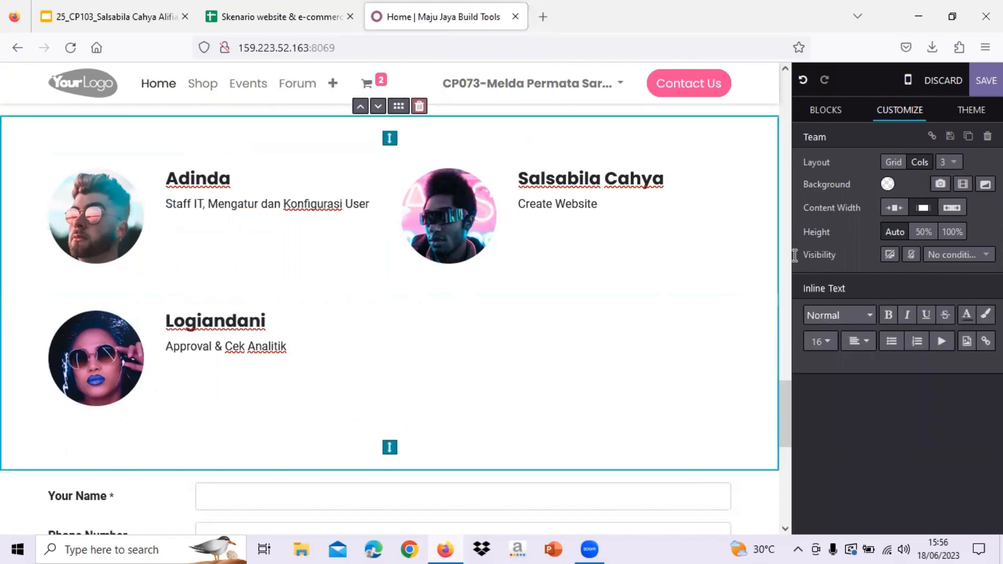
click(836, 110)
- Search the blocks for 'q' and drop the Quotes block above the Team section
scroll(585, 264, down, 5)
scroll(585, 264, up, 8)
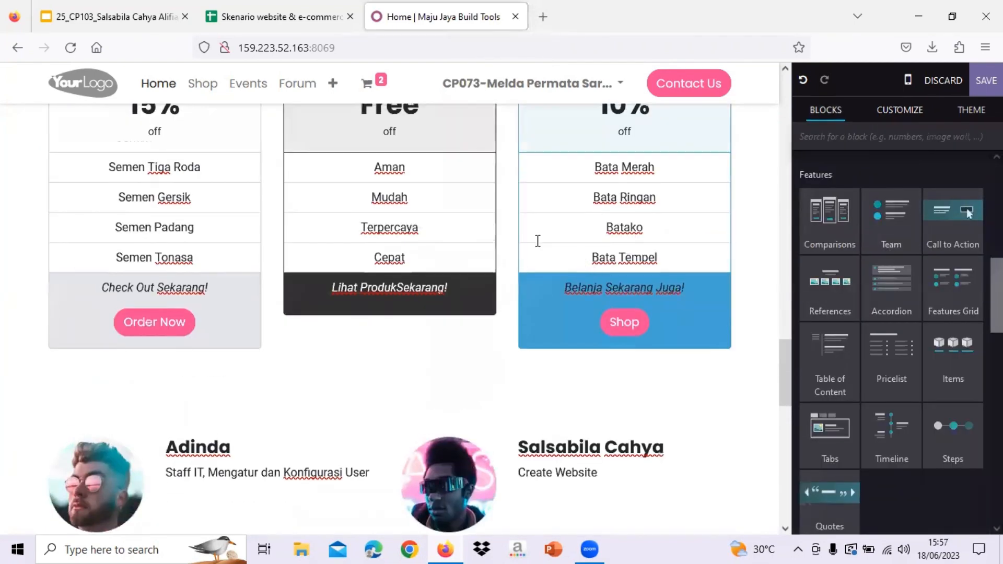
scroll(537, 241, up, 10)
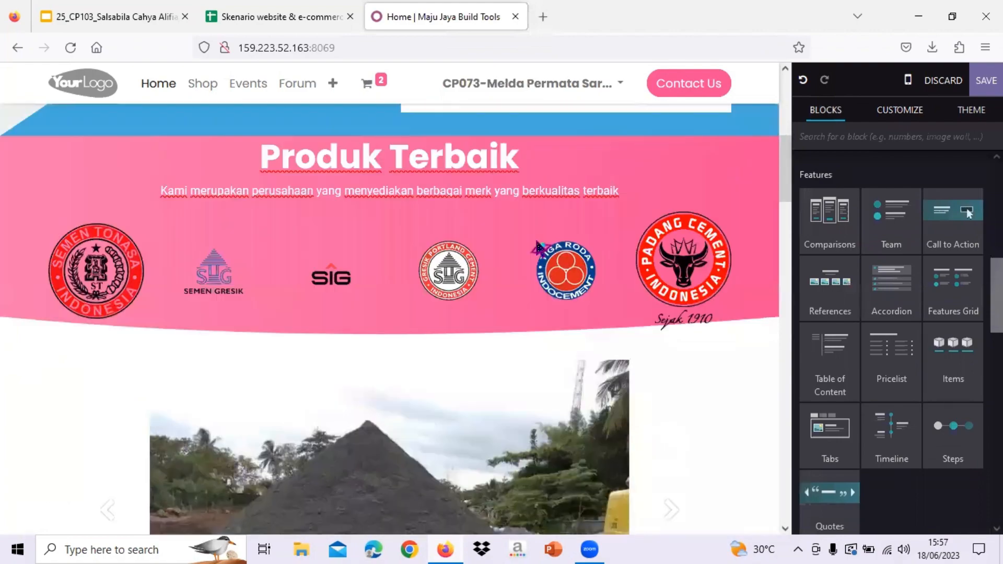
scroll(538, 244, up, 2)
scroll(677, 358, down, 10)
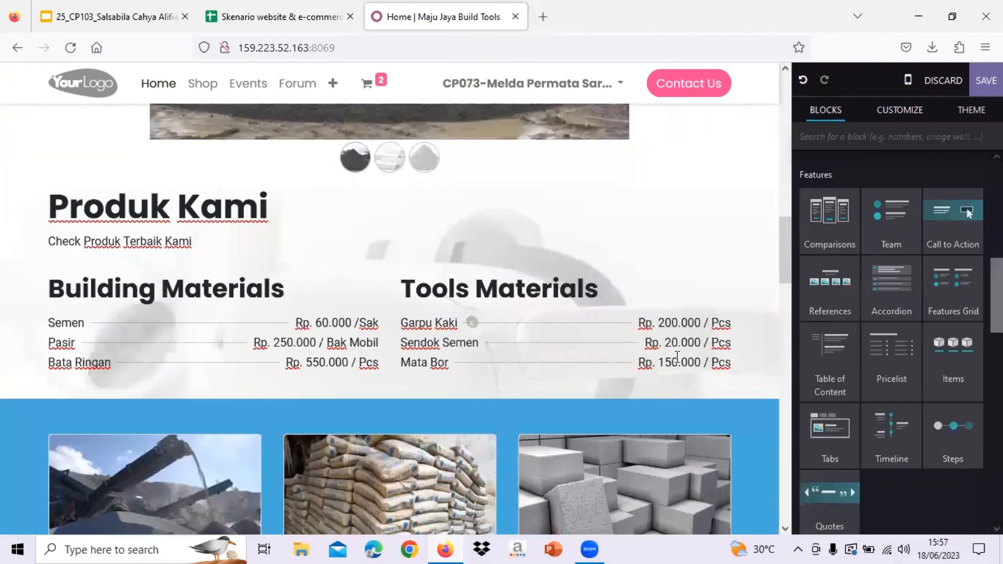
scroll(676, 357, down, 10)
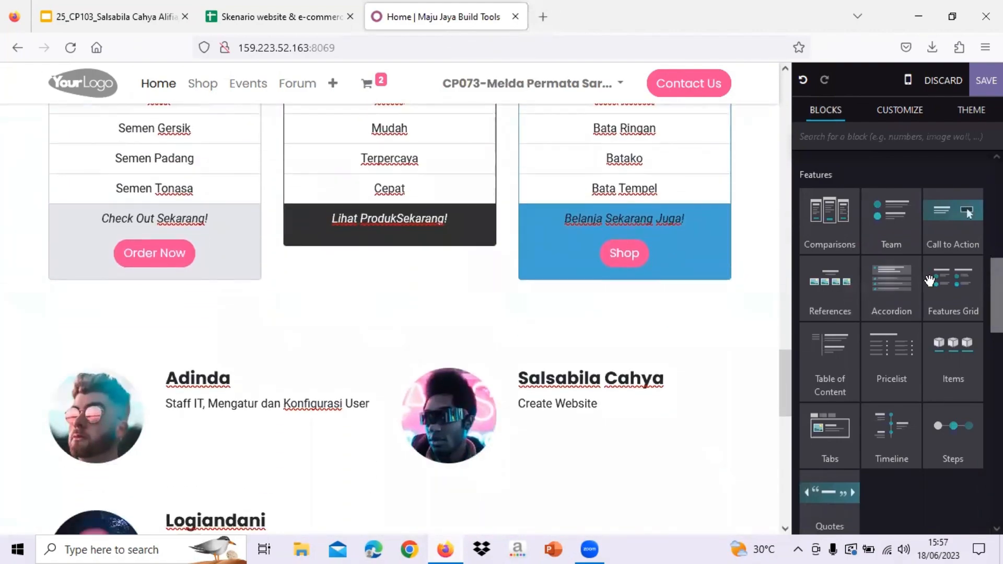
scroll(930, 281, down, 8)
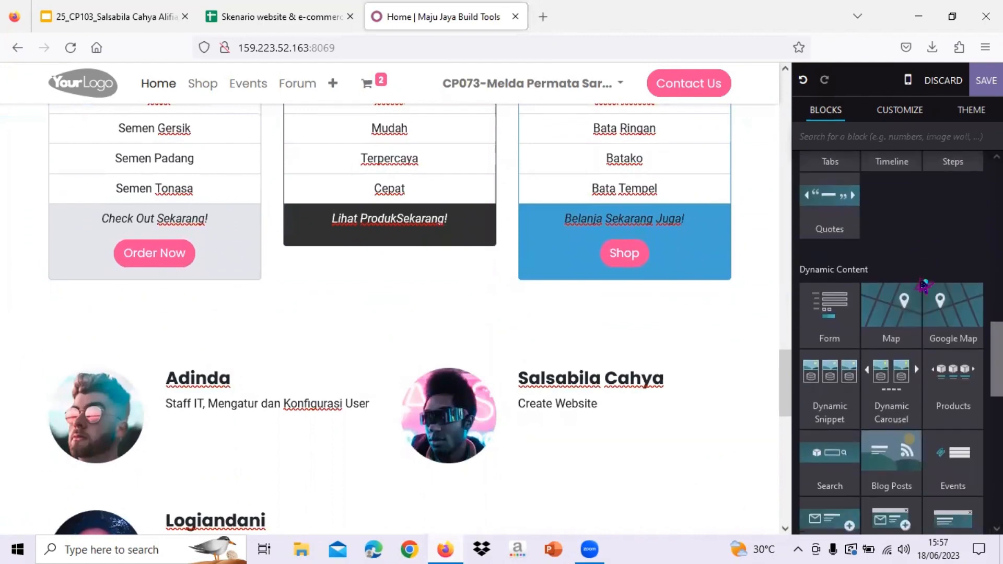
scroll(923, 284, down, 6)
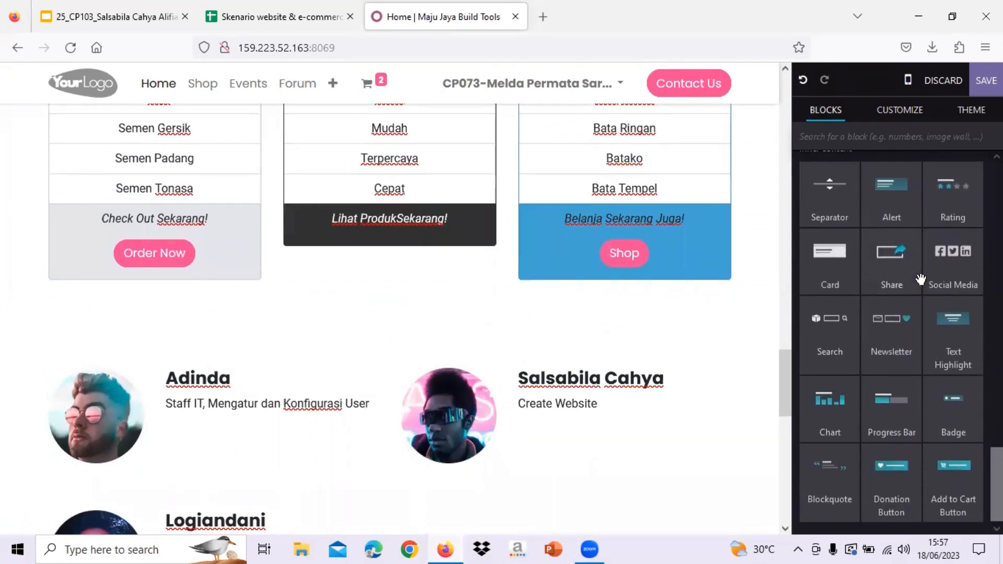
scroll(920, 281, up, 7)
scroll(920, 280, down, 1)
scroll(920, 281, up, 7)
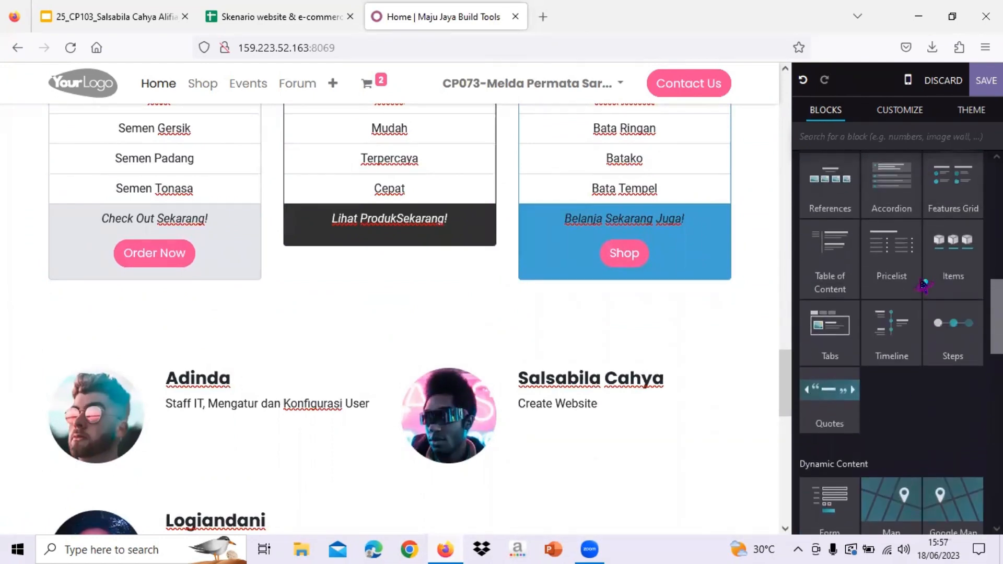
scroll(921, 280, up, 7)
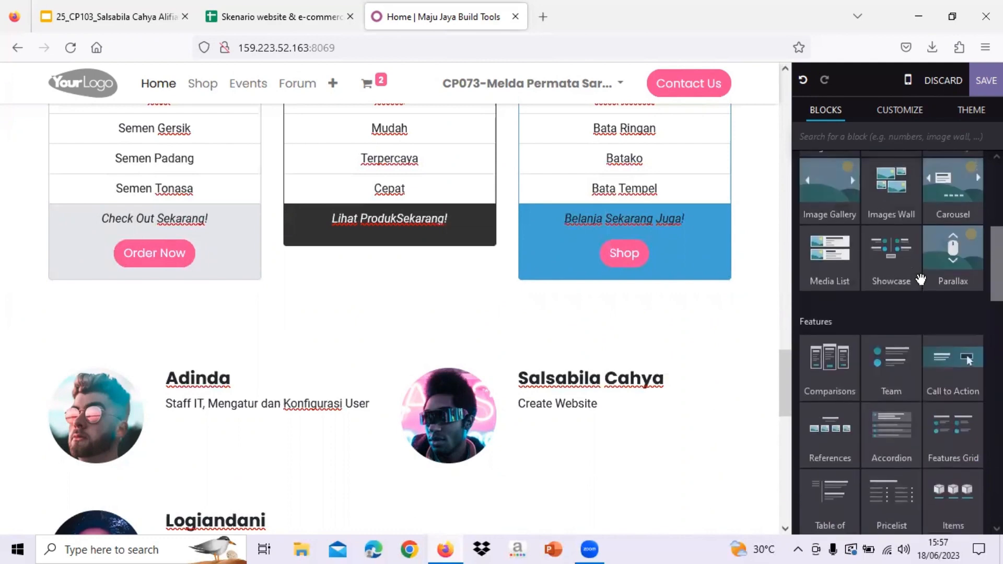
click(888, 145)
text(qu)
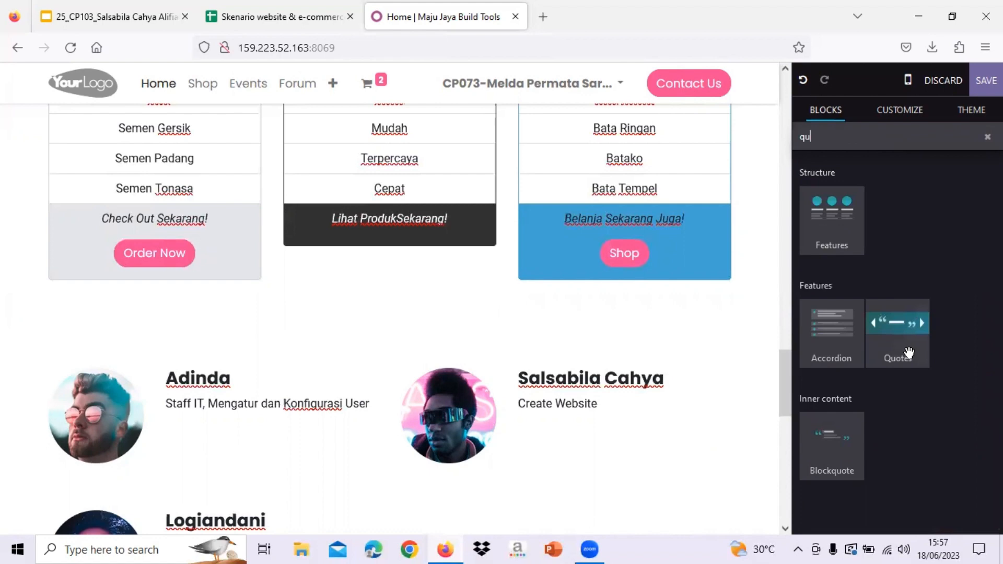
drag(909, 353, 743, 335)
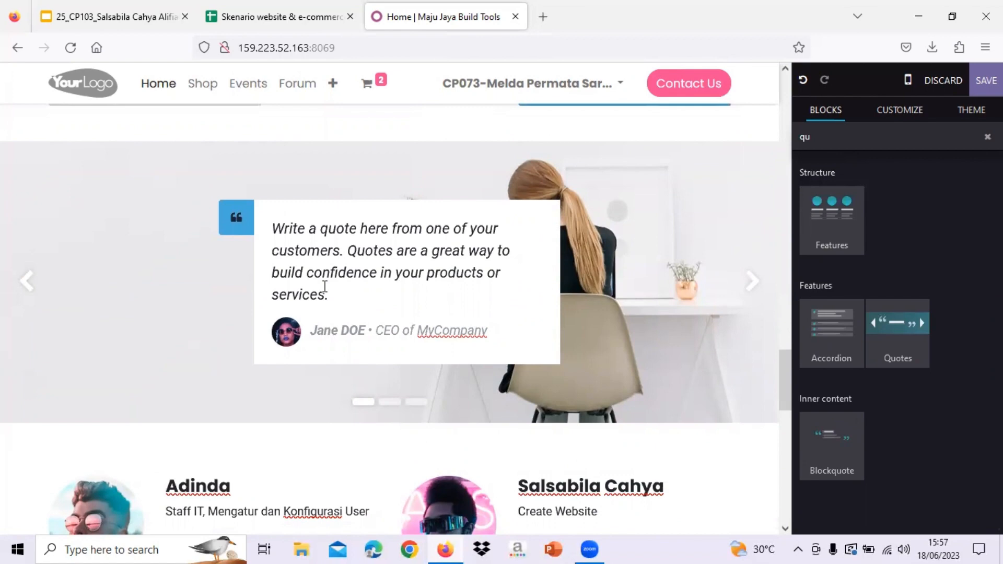
- Replace the placeholder quote with 'Desain lebih baik, Bentuk lebih baik'
drag(351, 291, 271, 226)
text(De)
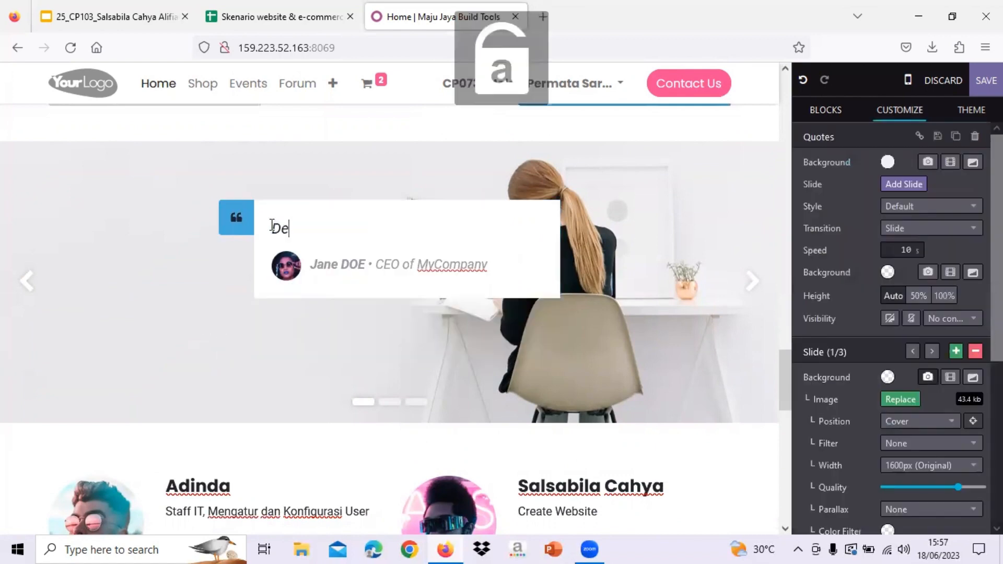
text(sain lebih baik, B)
key(Caps_Lock)
text(ent)
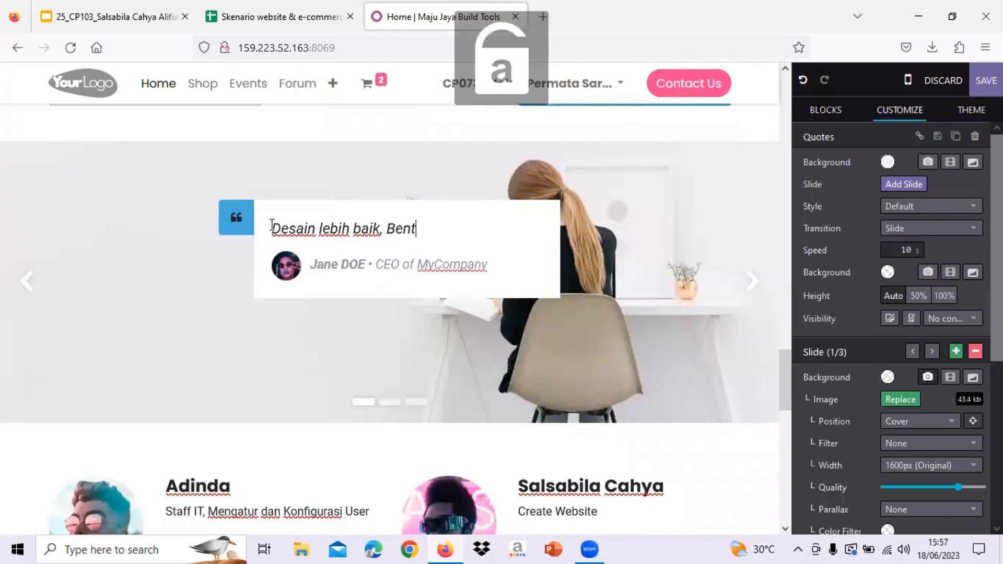
text(uk lebih baik)
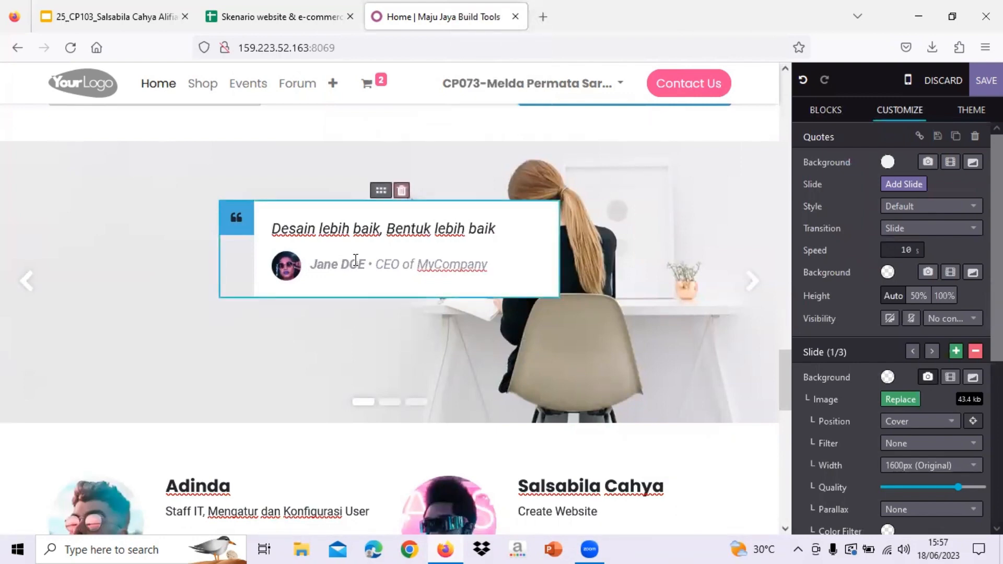
drag(311, 265, 365, 264)
scroll(356, 259, down, 3)
scroll(355, 260, up, 2)
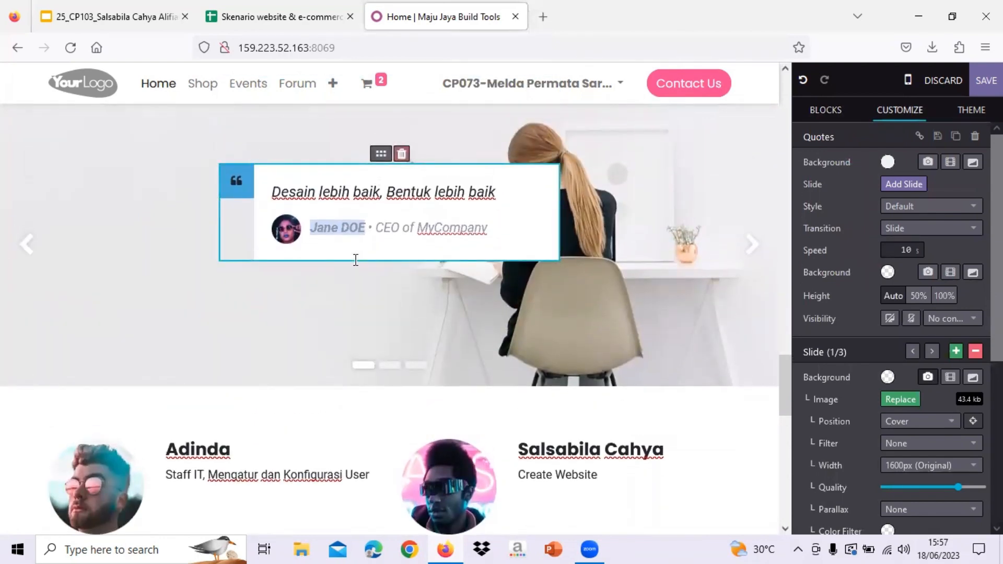
key(Caps_Lock)
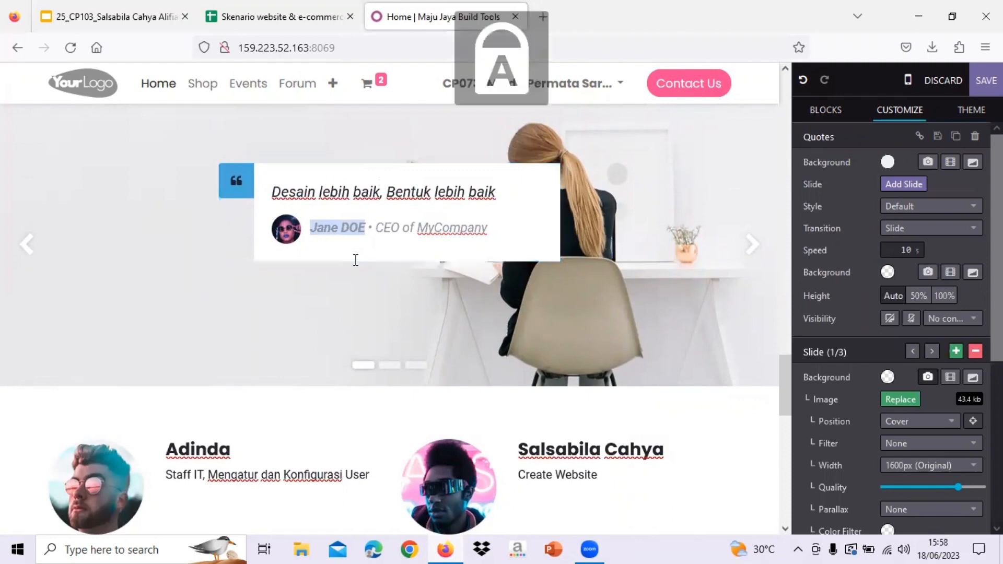
text(Z)
key(Caps_Lock)
text(ik)
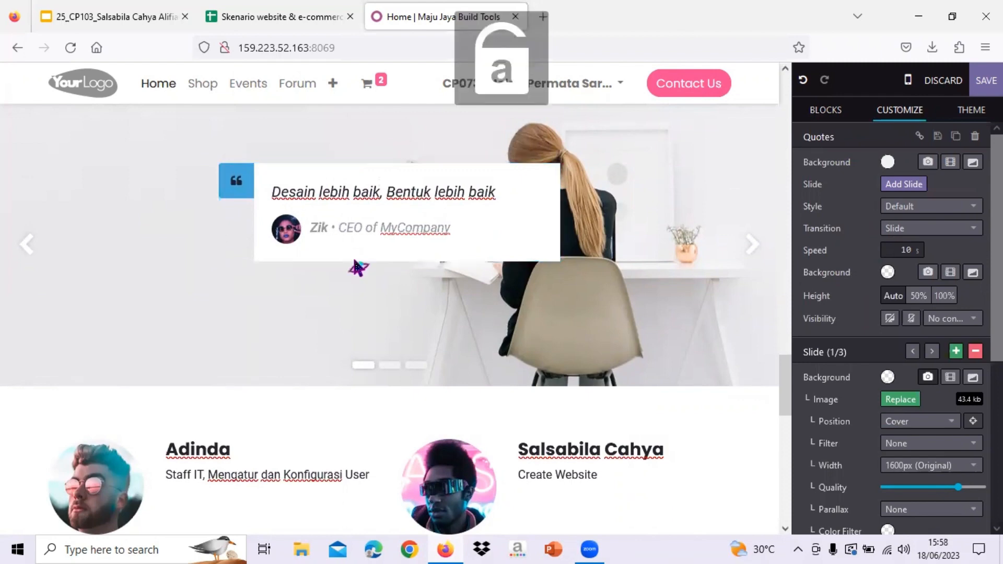
text(ri)
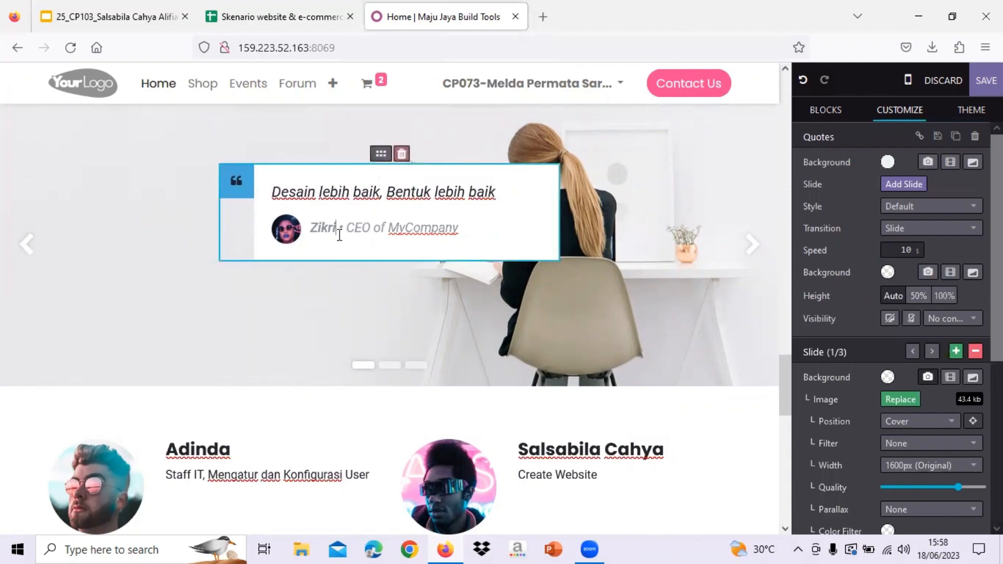
scroll(340, 234, up, 15)
scroll(340, 234, up, 3)
scroll(339, 234, down, 20)
scroll(340, 234, up, 3)
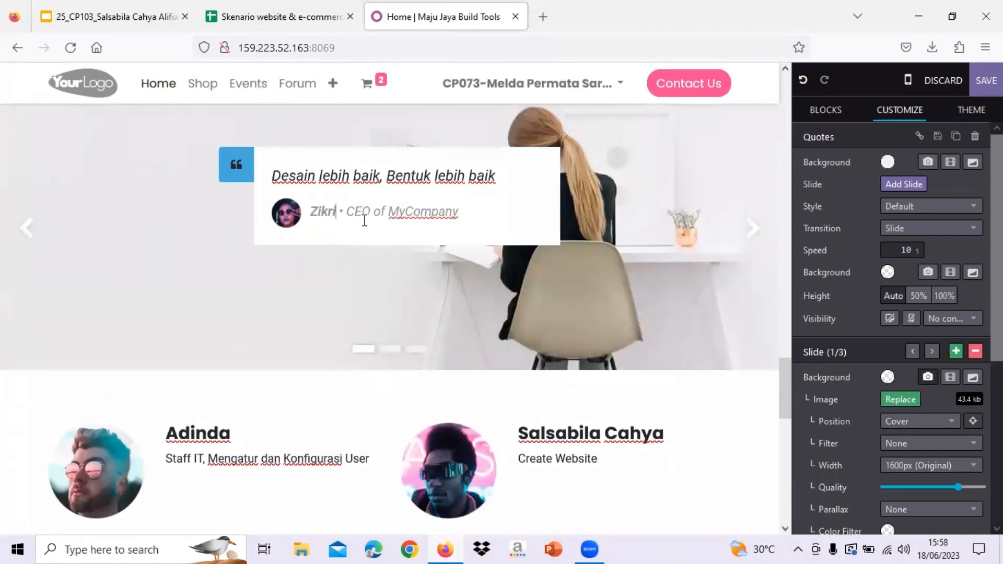
- Change the quote's author line to 'Maju Jaya Store'
drag(459, 214, 314, 214)
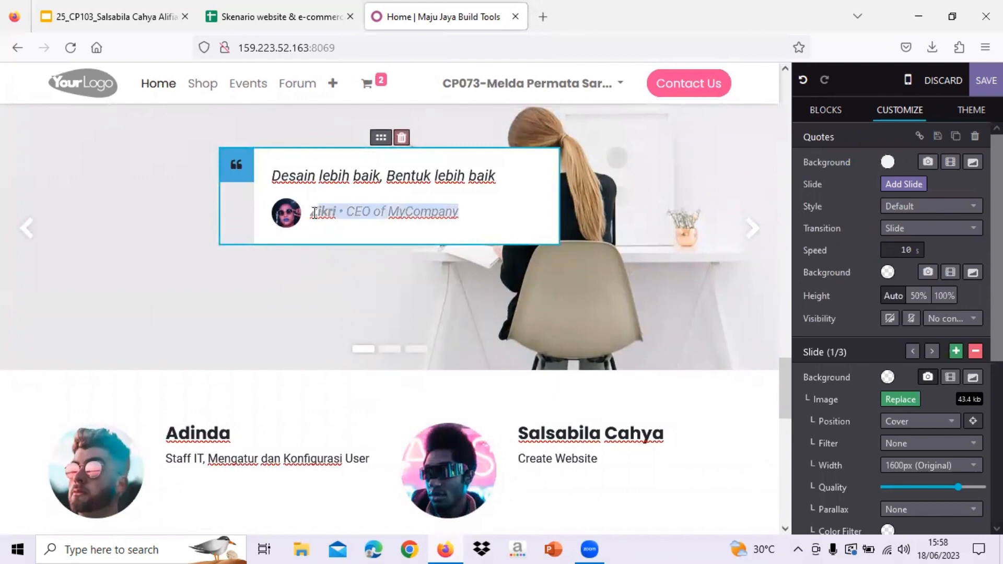
key(Caps_Lock)
text(Maju)
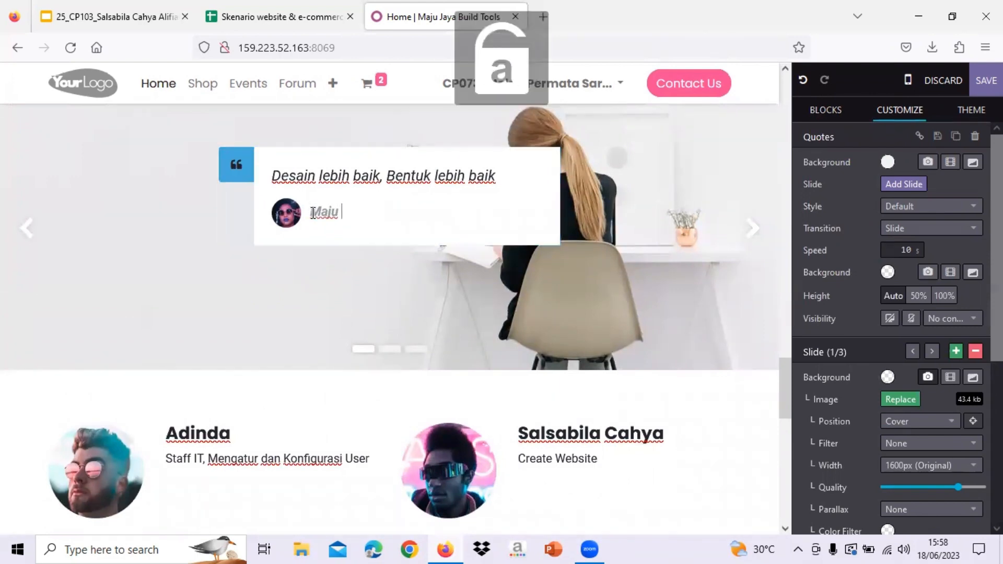
text( Jaya Store)
scroll(448, 231, up, 2)
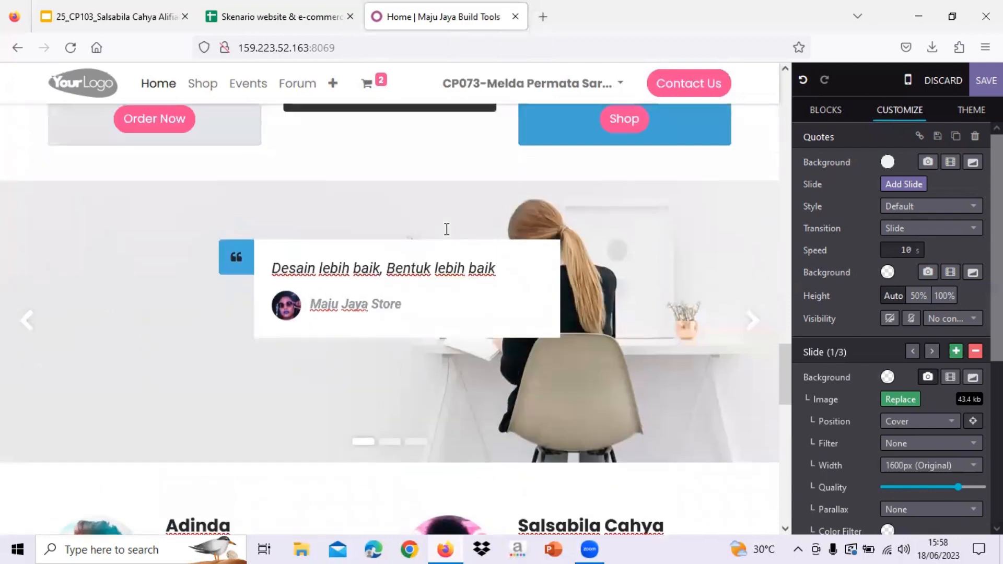
scroll(452, 347, down, 2)
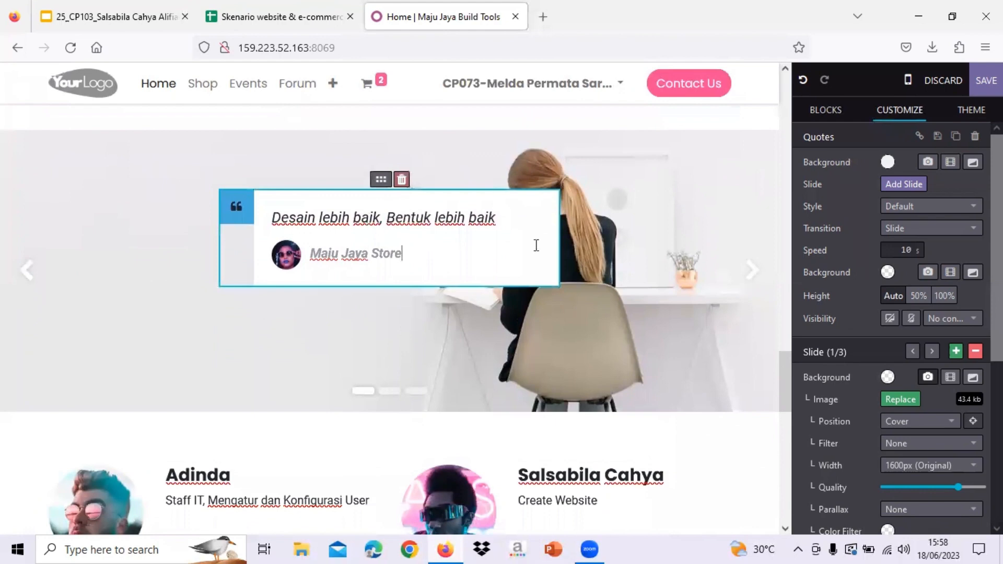
- Reduce the quote slider's top and bottom padding
click(671, 187)
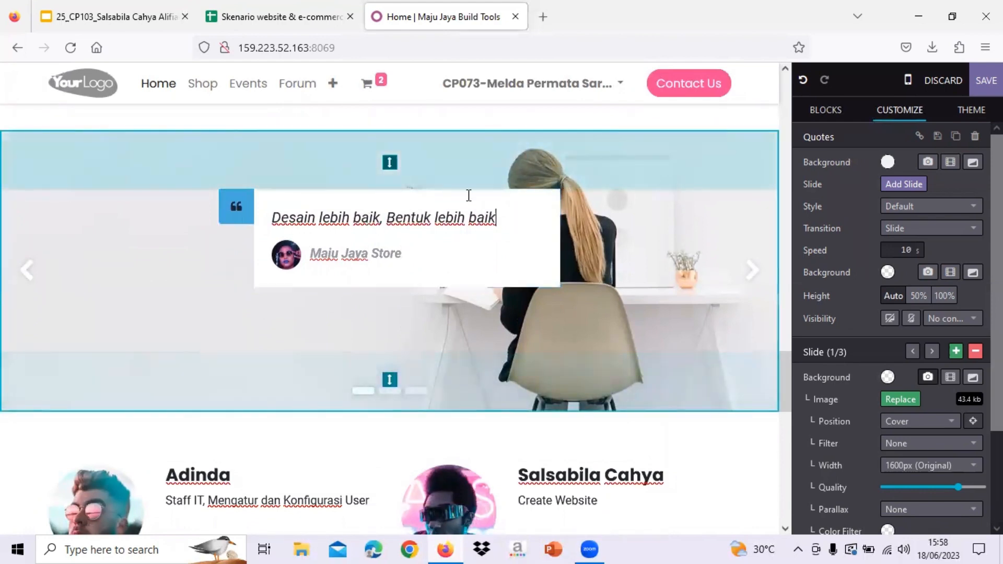
drag(392, 165, 399, 105)
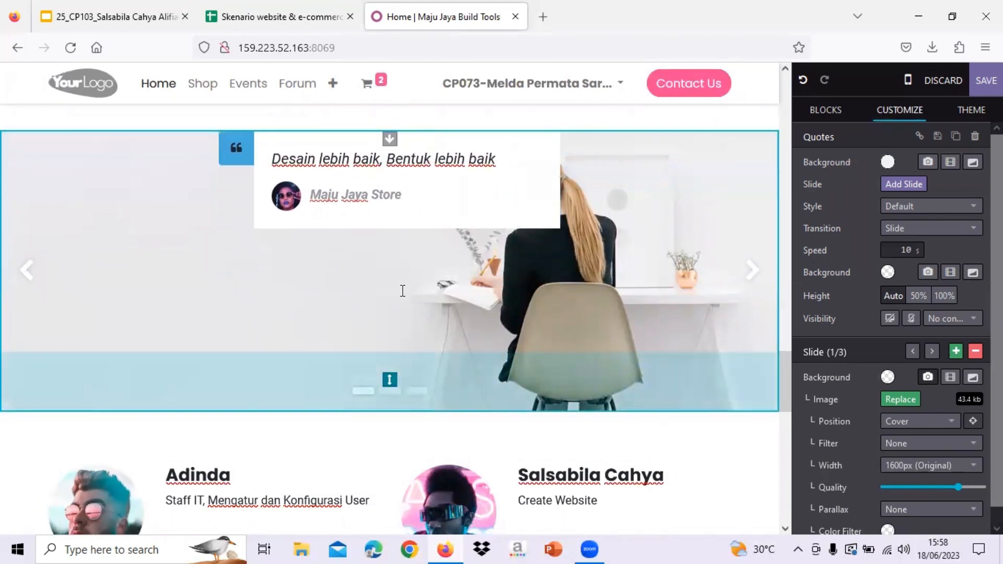
drag(389, 380, 389, 121)
- Remove the team section's top and bottom padding
scroll(447, 429, down, 6)
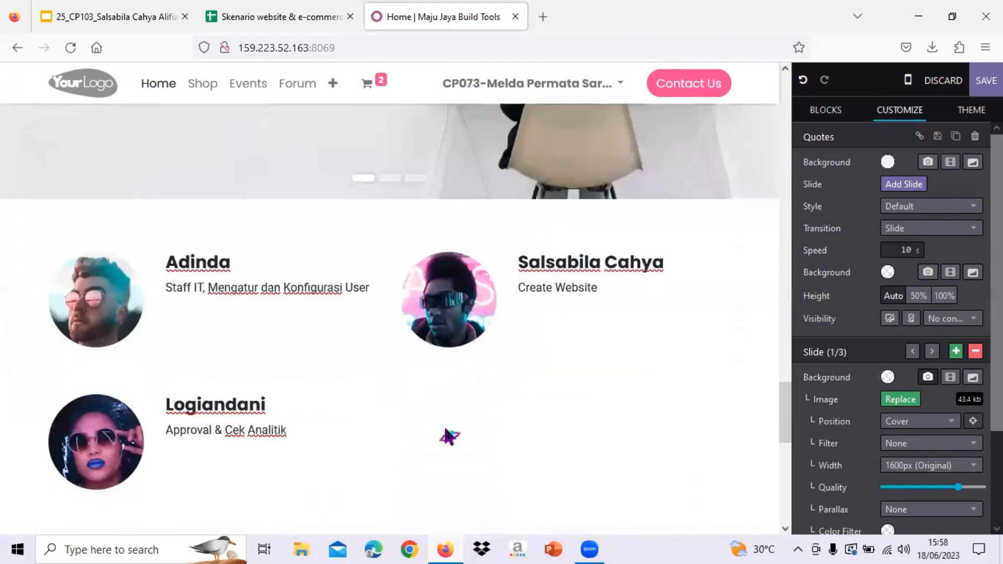
click(449, 453)
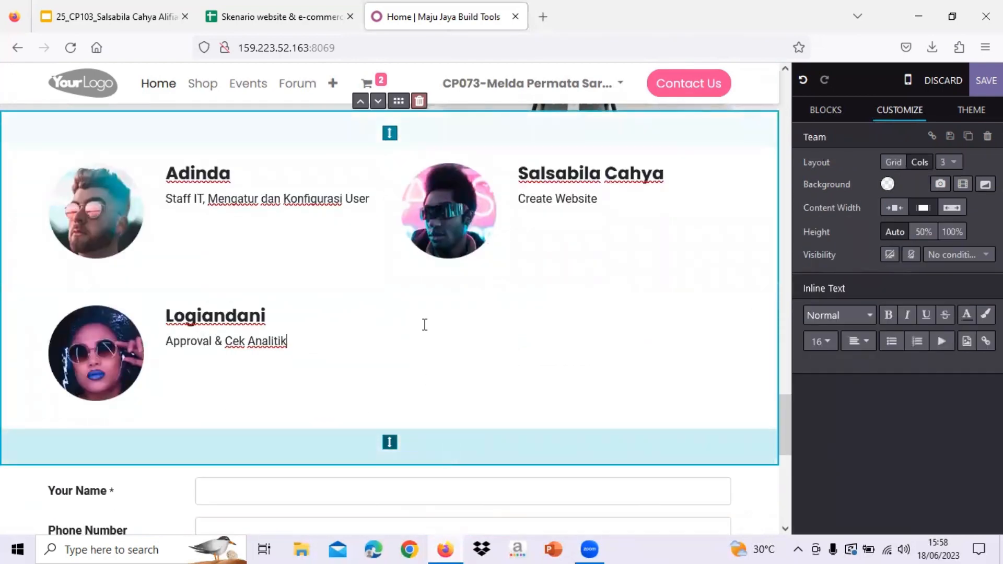
drag(389, 442, 394, 405)
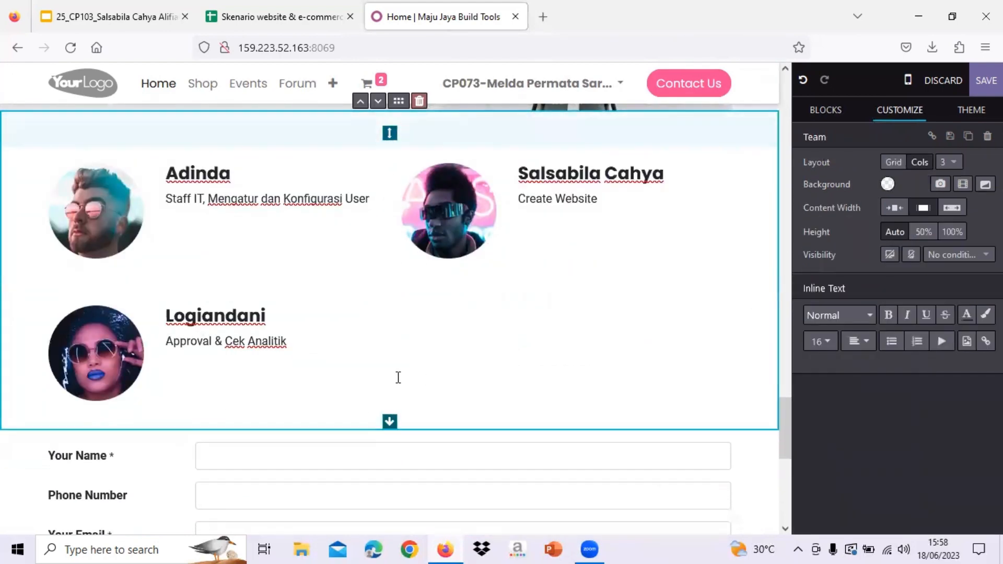
drag(390, 133, 391, 98)
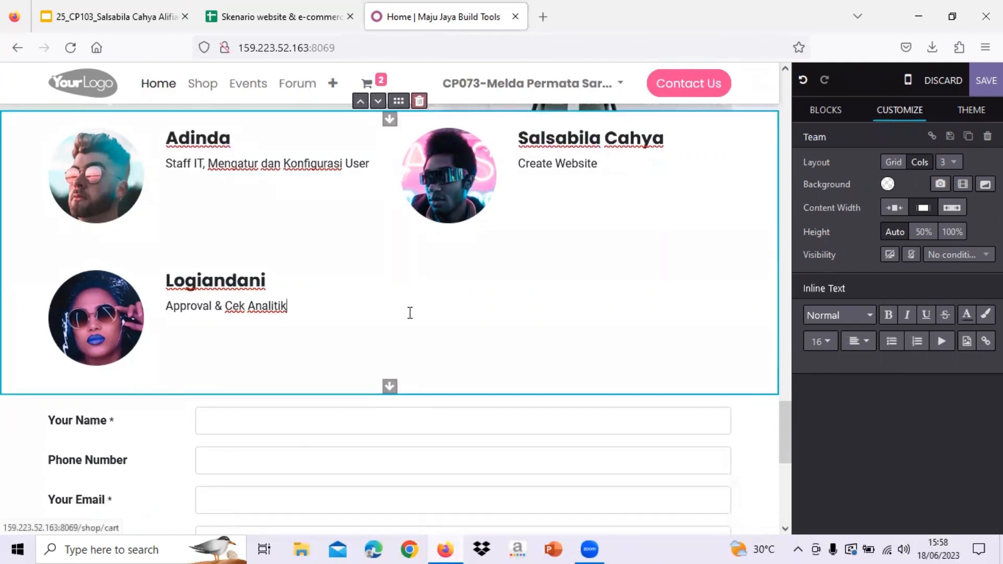
- Inspect the contact form's Submit, Your Question and Your Name rows and the map block
scroll(410, 312, down, 5)
click(449, 433)
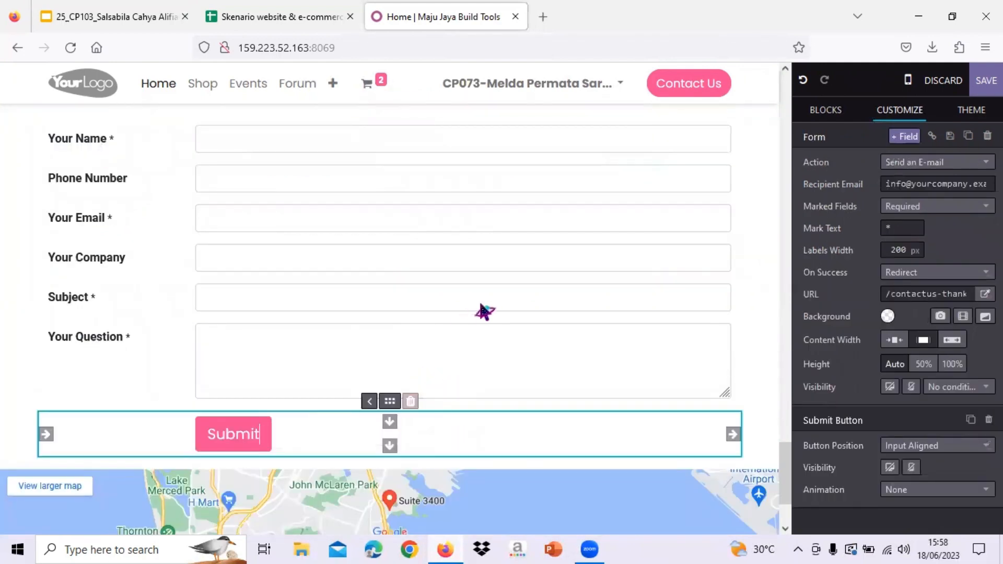
click(127, 360)
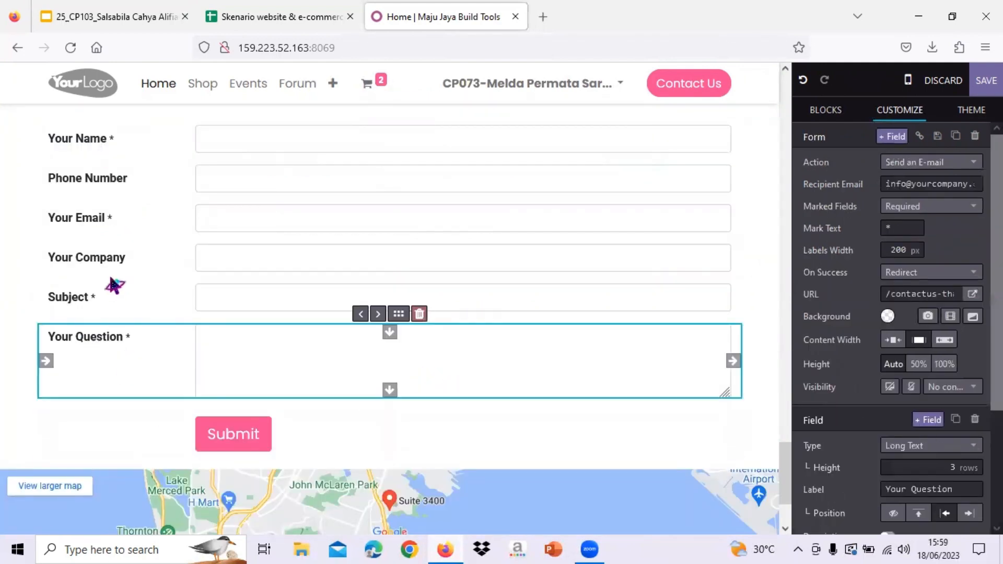
scroll(111, 283, up, 3)
scroll(111, 279, down, 1)
scroll(112, 279, up, 1)
click(112, 281)
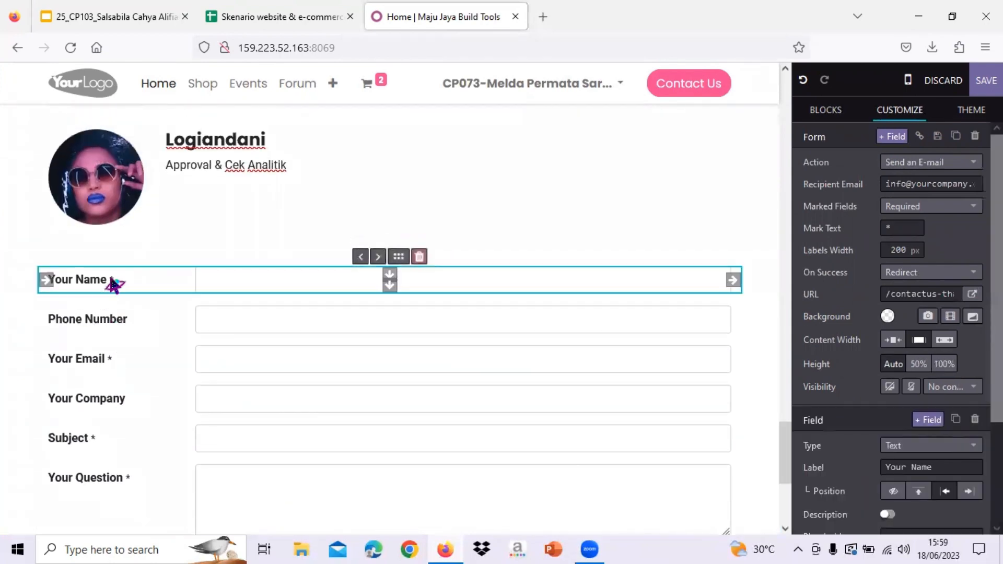
scroll(112, 284, down, 5)
click(114, 341)
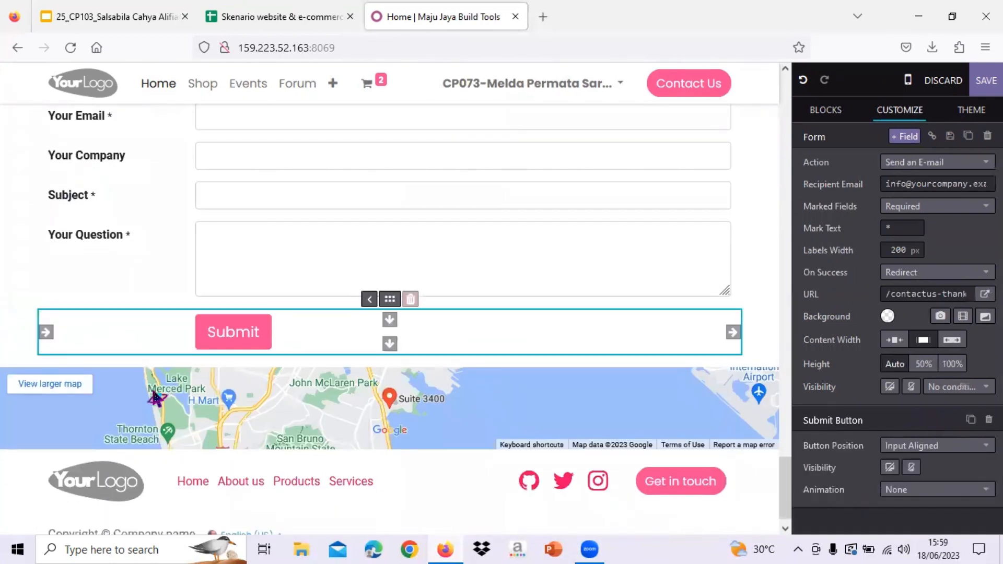
click(160, 397)
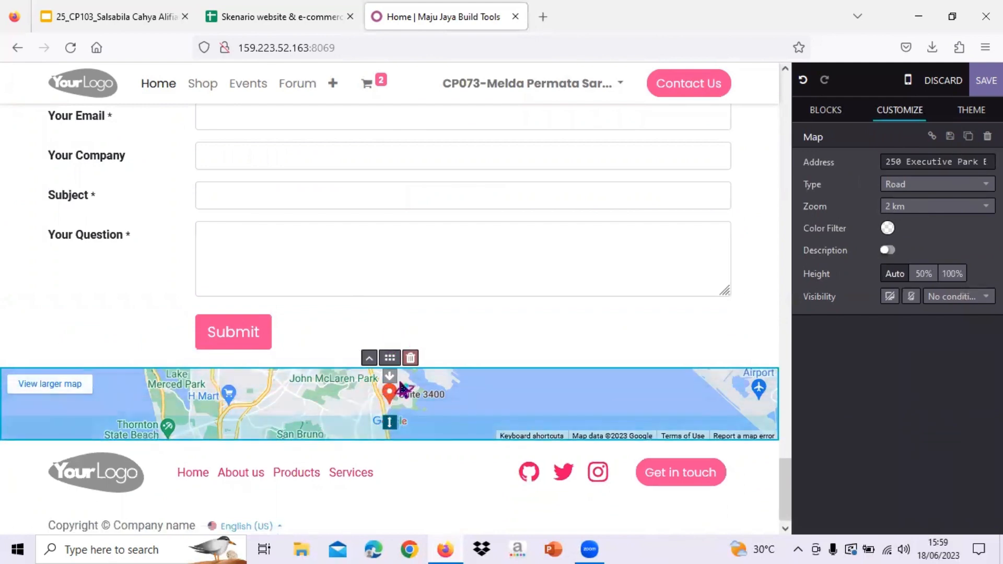
- Save the homepage edits and exit the editor
scroll(405, 313, up, 15)
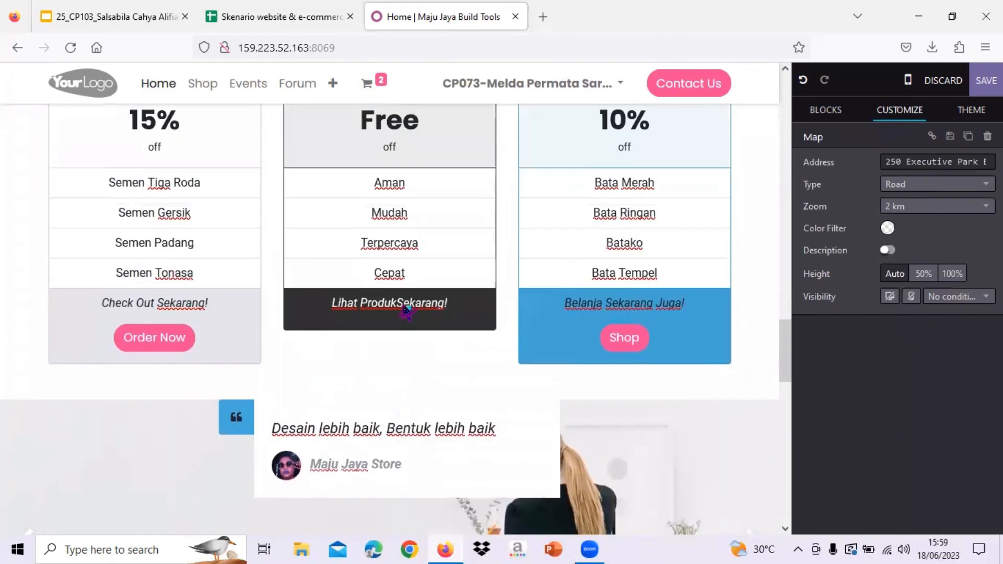
scroll(405, 312, up, 10)
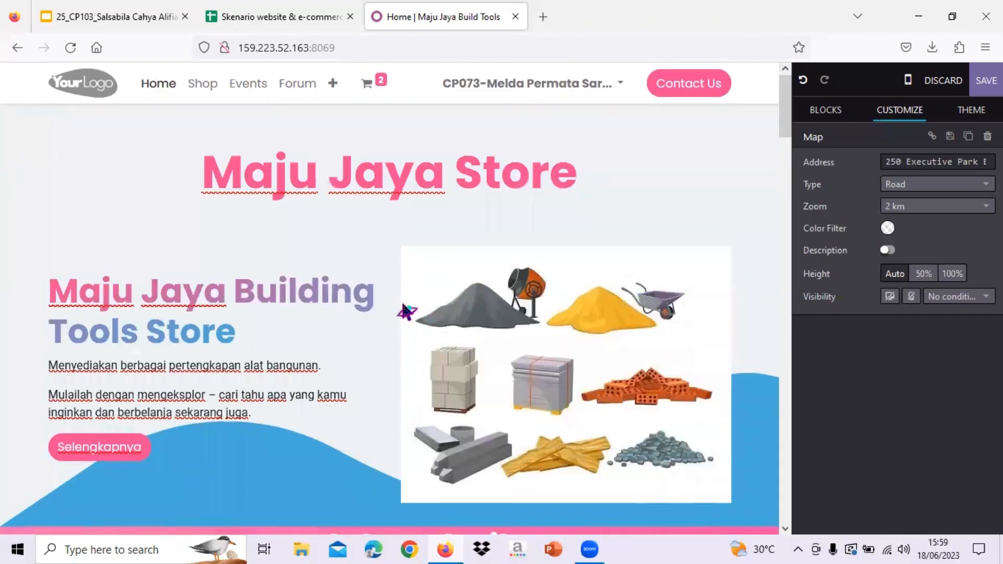
scroll(235, 311, down, 4)
scroll(235, 311, down, 15)
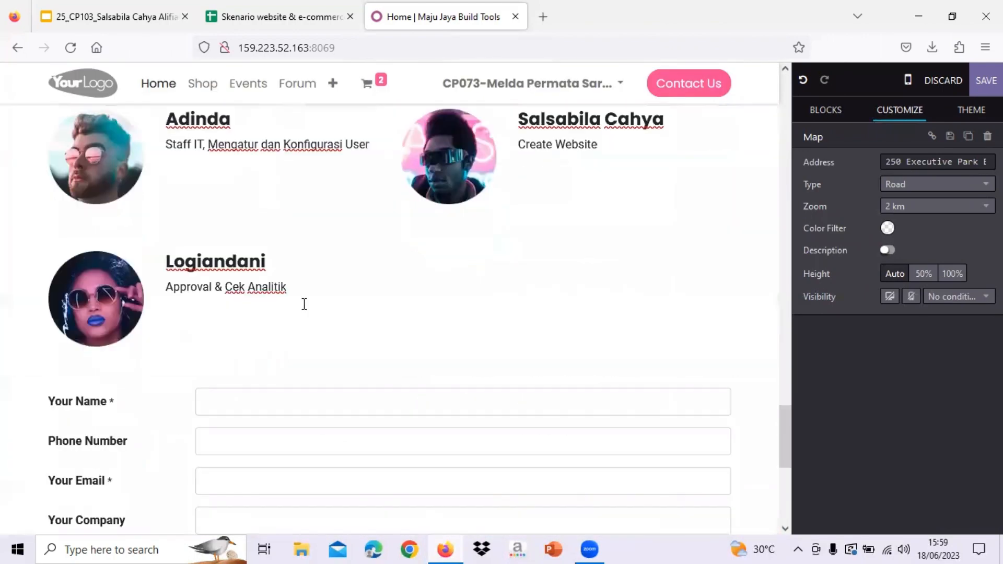
scroll(304, 304, down, 4)
click(986, 80)
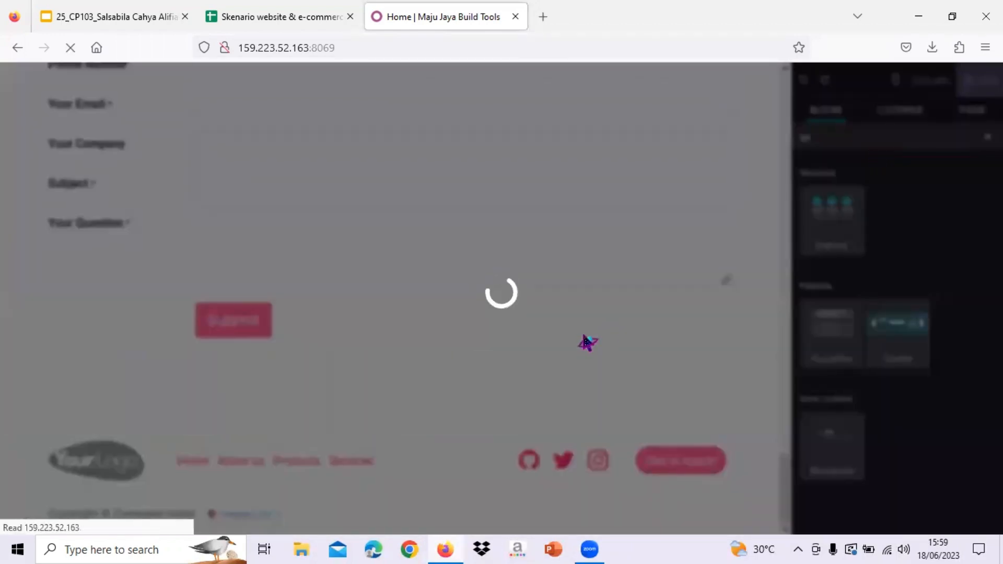
- Scroll down to the image carousel and advance it by two slides
scroll(586, 342, up, 20)
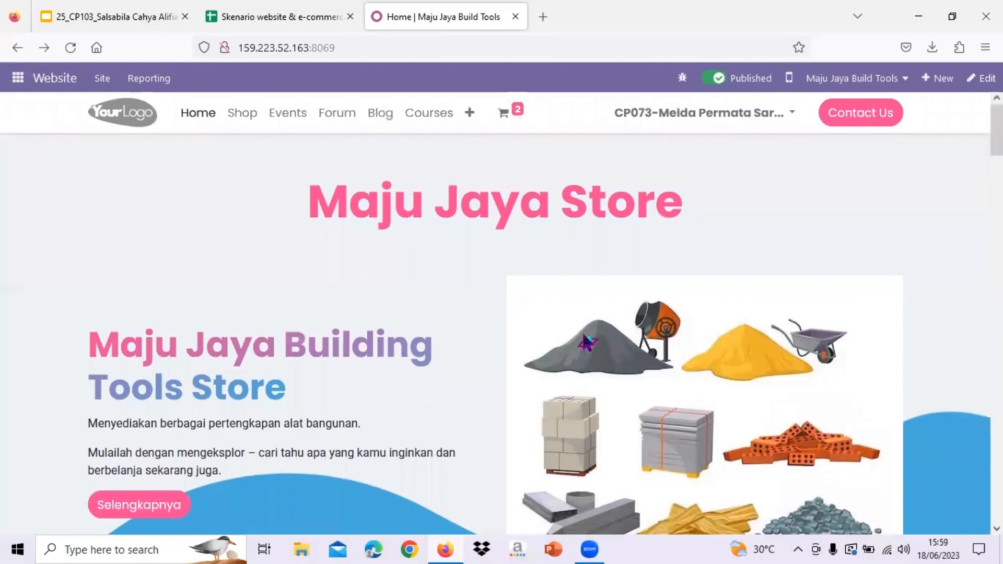
scroll(586, 342, down, 3)
scroll(586, 342, down, 9)
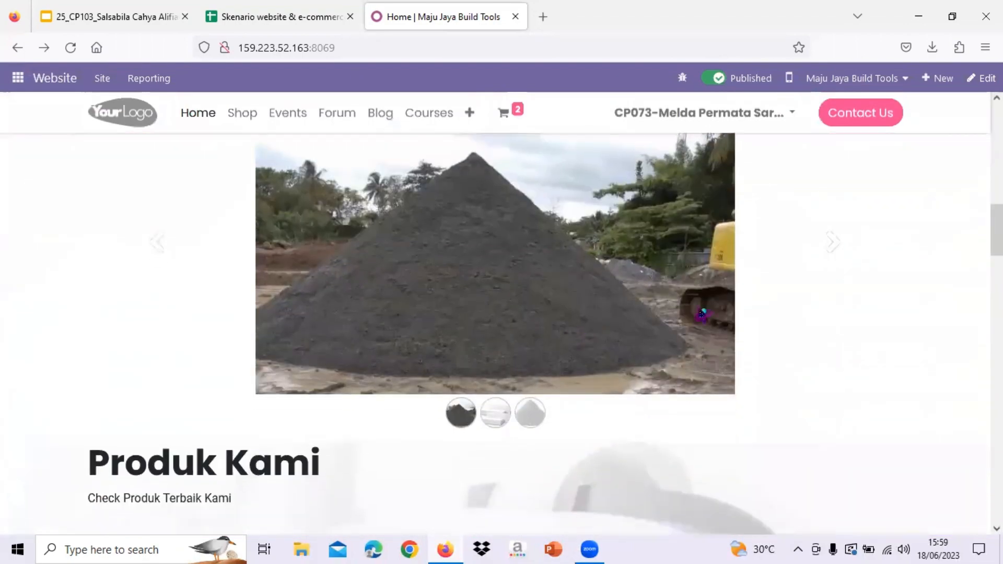
click(835, 239)
click(836, 239)
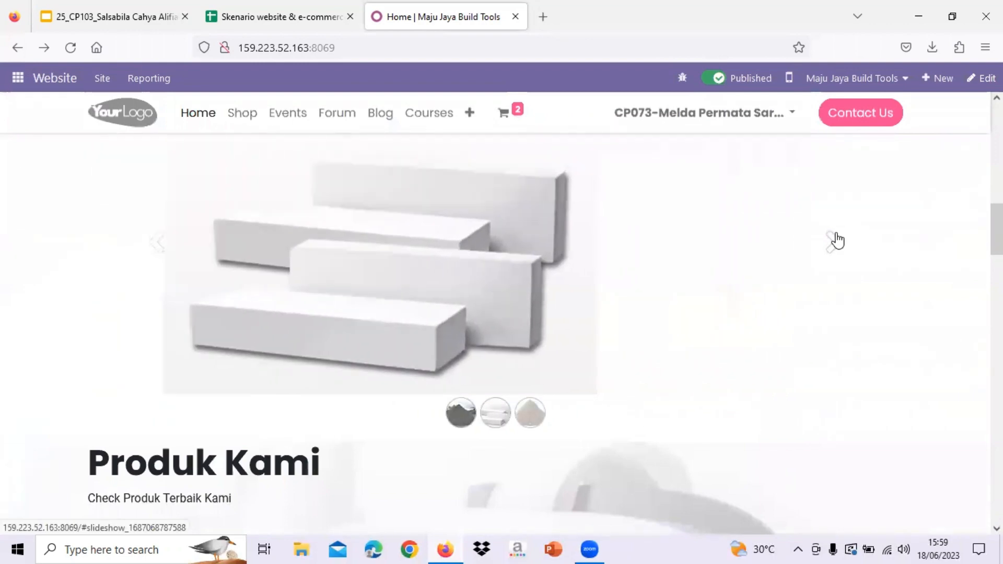
- Scroll past the products and team sections and move the testimonial carousel to another slide
scroll(656, 351, down, 5)
scroll(230, 241, up, 1)
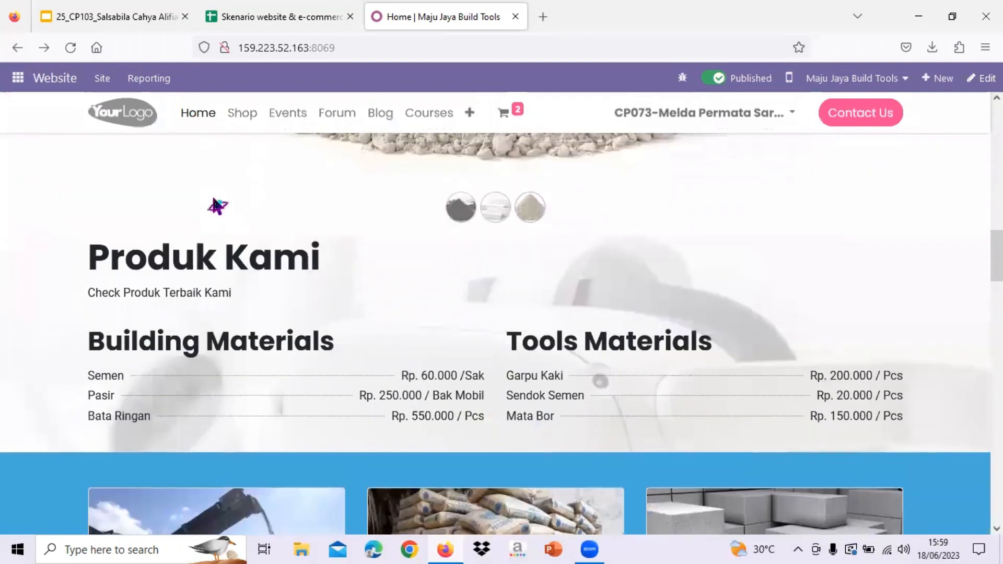
scroll(395, 372, down, 1)
scroll(267, 385, down, 6)
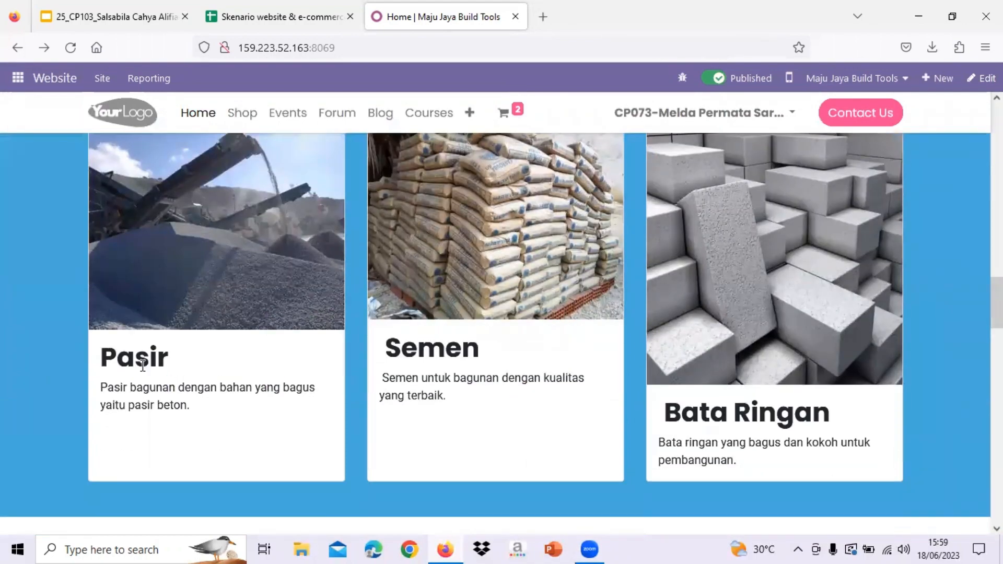
scroll(199, 402, down, 8)
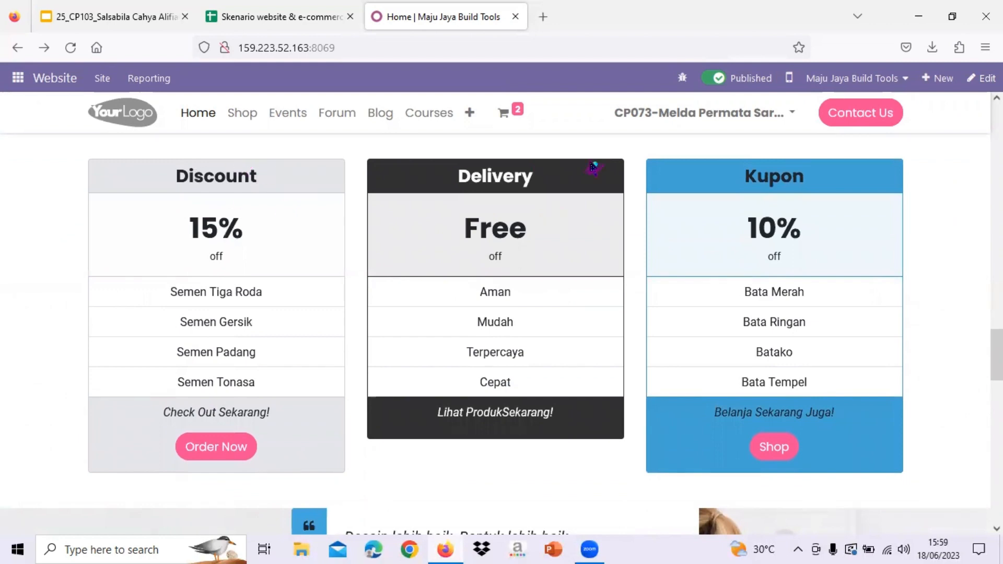
scroll(431, 293, down, 6)
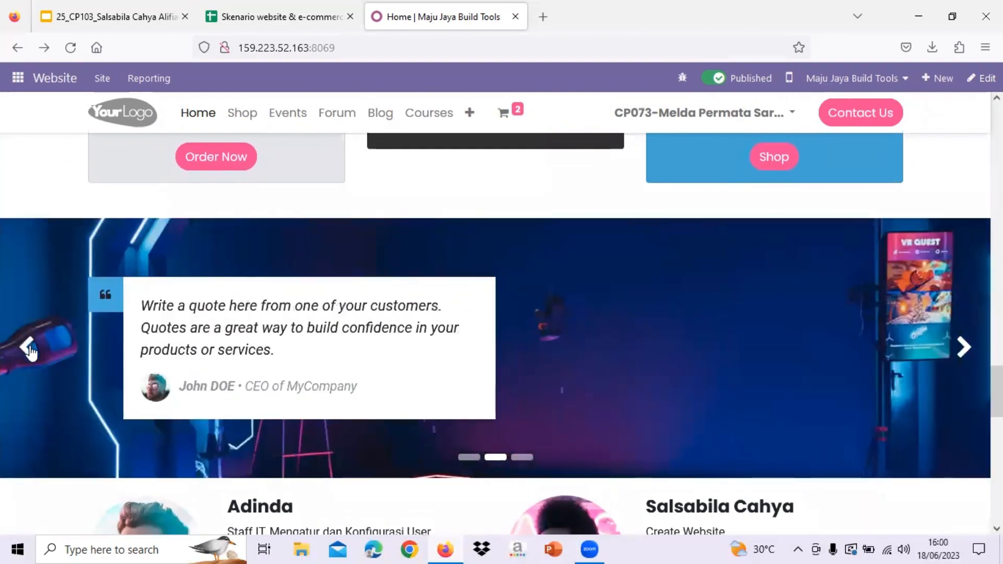
click(30, 349)
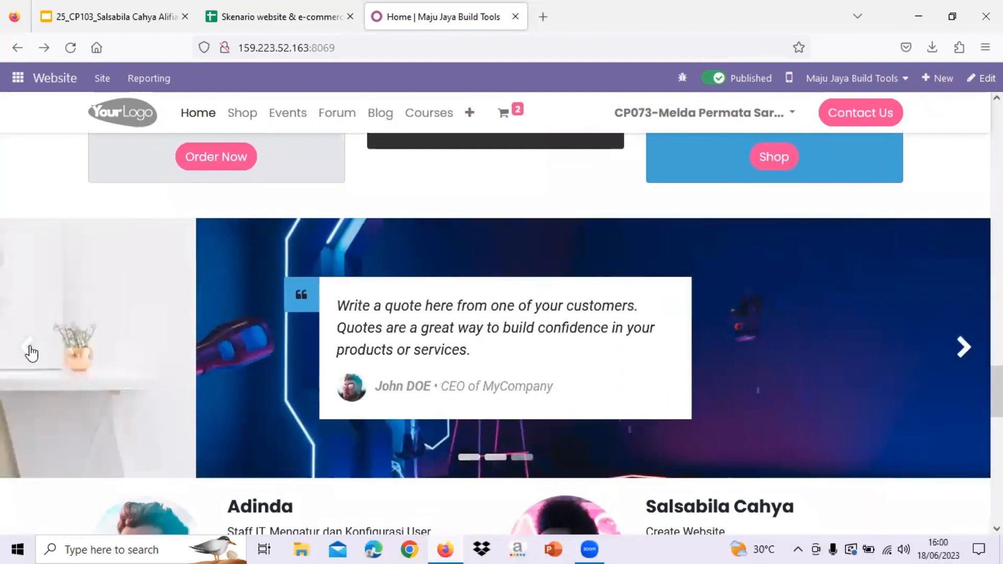
- Check the contact form's Your Name field, then scroll back up to the header
scroll(472, 356, down, 8)
scroll(279, 250, up, 3)
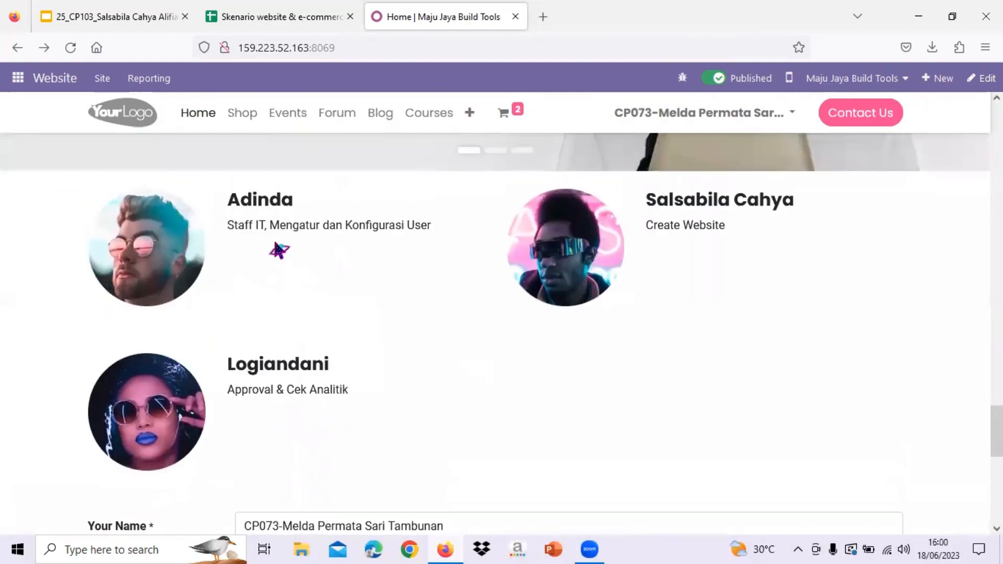
scroll(278, 250, down, 1)
scroll(373, 358, down, 2)
scroll(373, 357, up, 3)
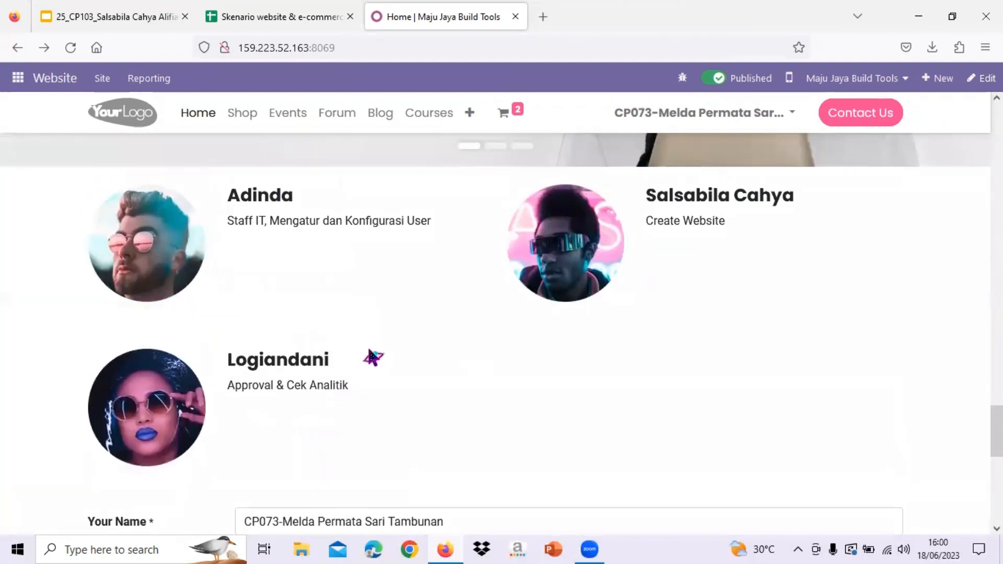
scroll(373, 358, down, 1)
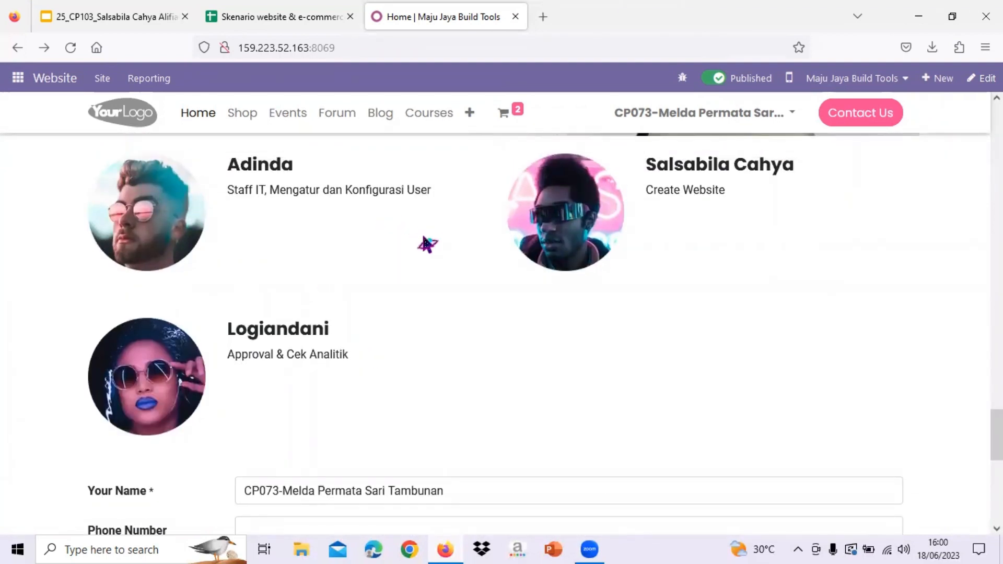
scroll(426, 243, down, 4)
click(290, 275)
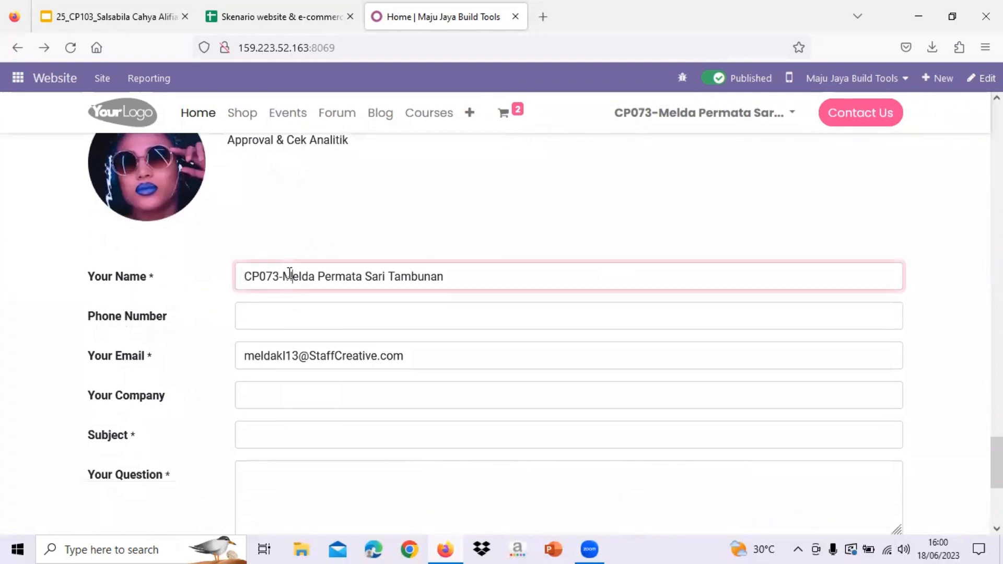
scroll(290, 276, down, 2)
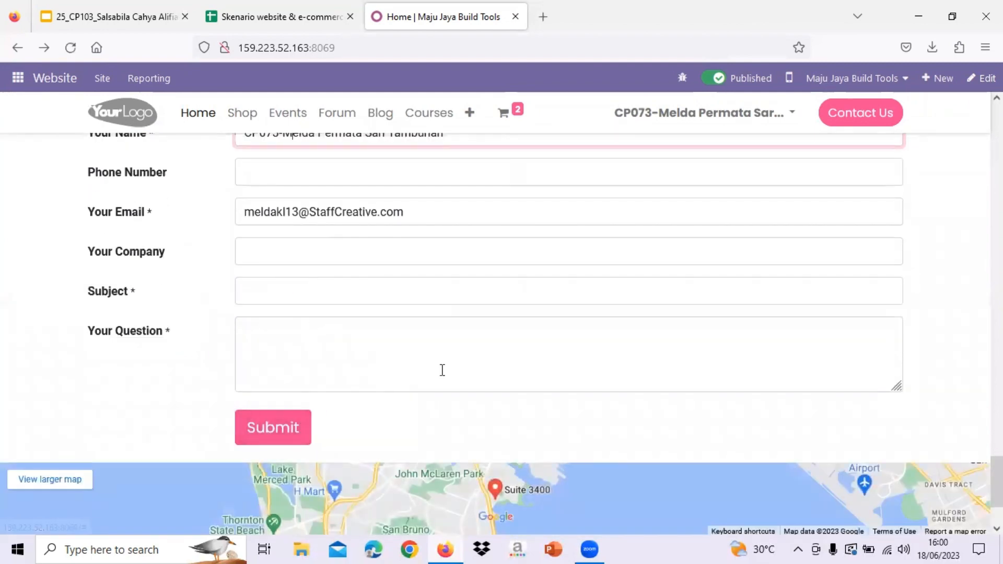
scroll(442, 371, down, 2)
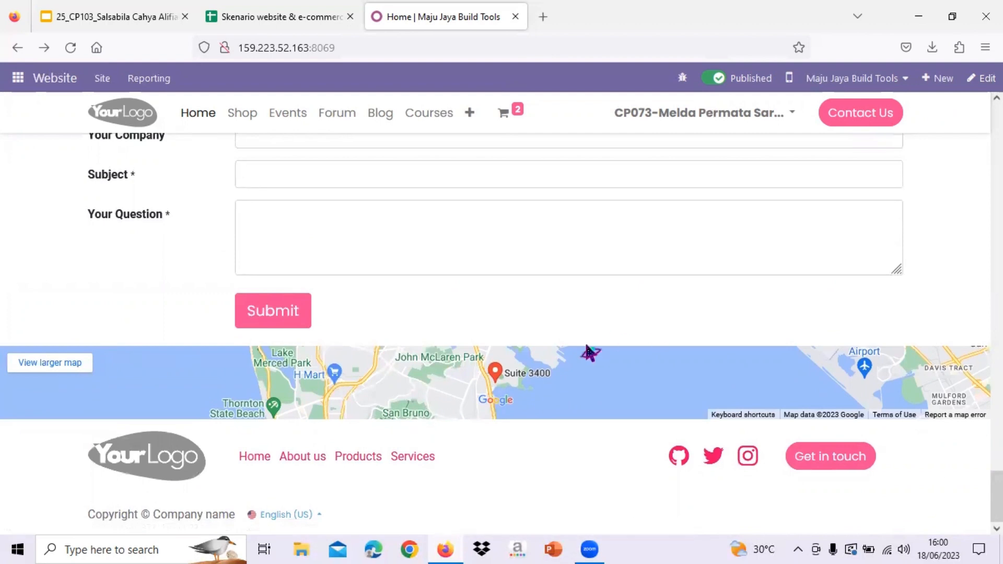
scroll(591, 352, up, 10)
scroll(899, 146, up, 10)
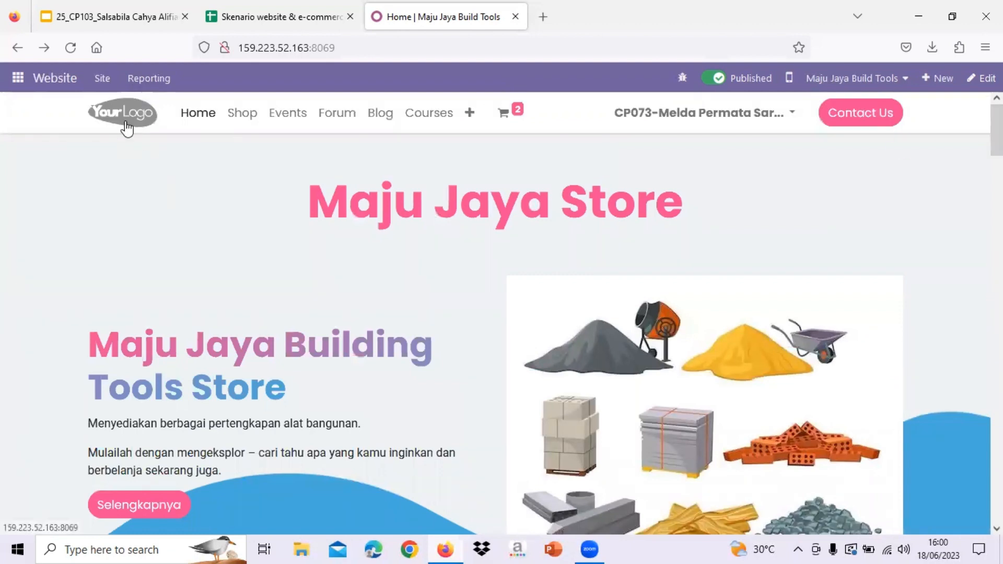
- In edit mode, swap the header logo for the Logo image from Downloads and save
click(980, 88)
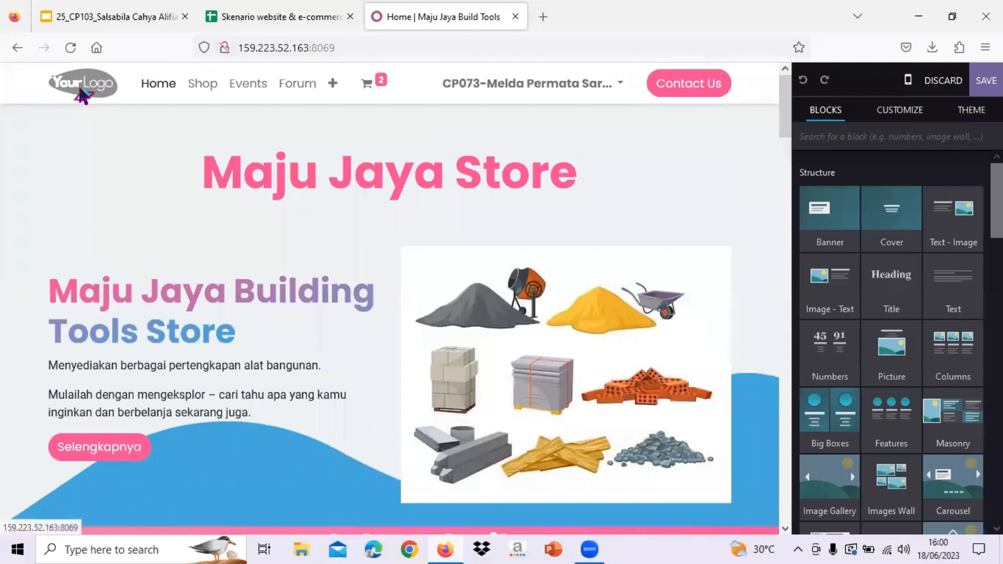
double_click(83, 94)
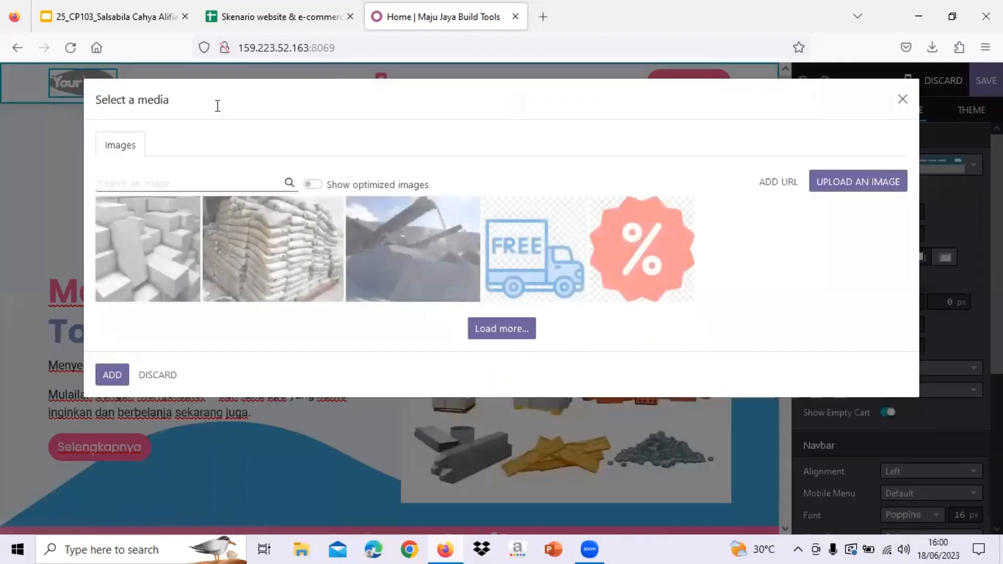
click(872, 196)
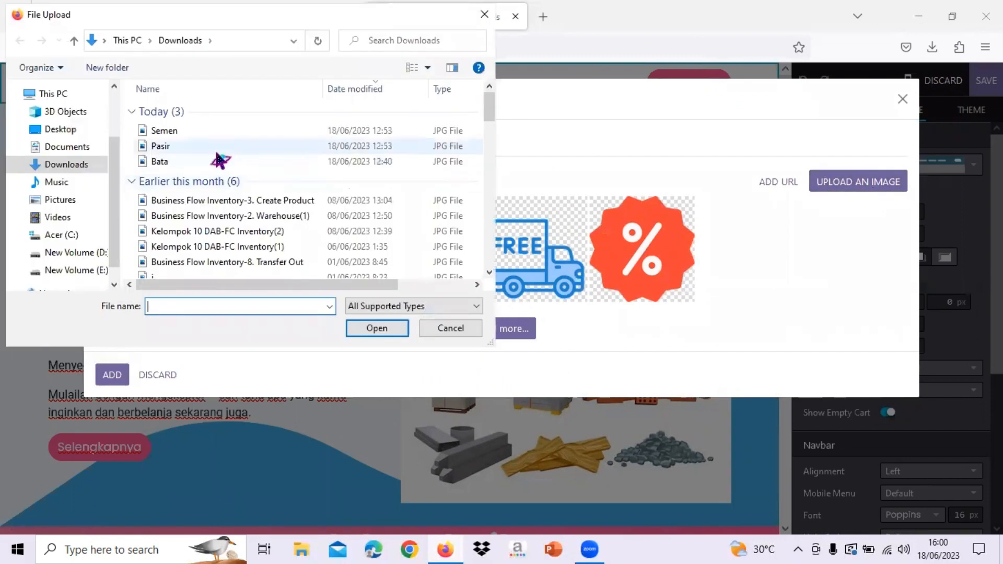
drag(490, 111, 490, 264)
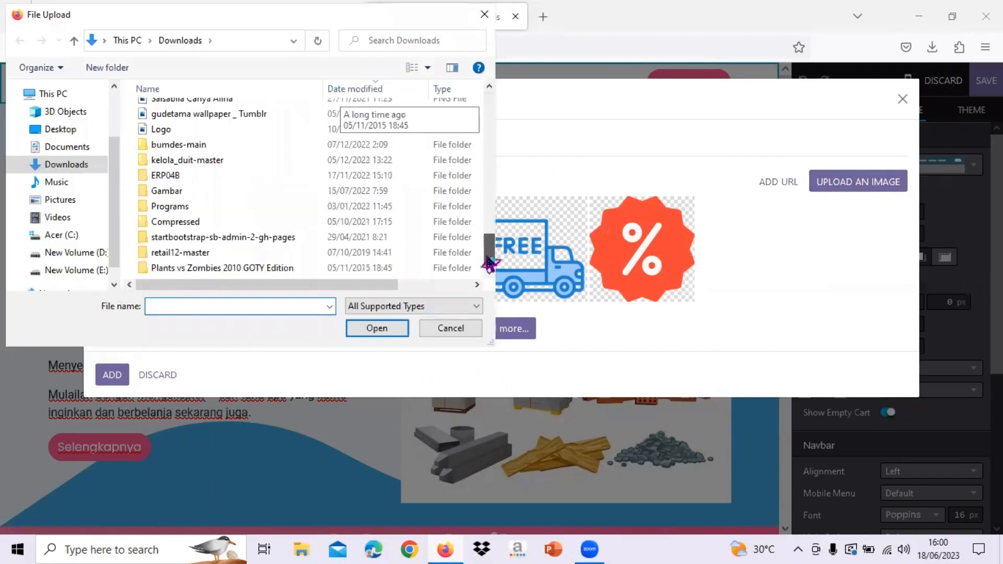
click(342, 131)
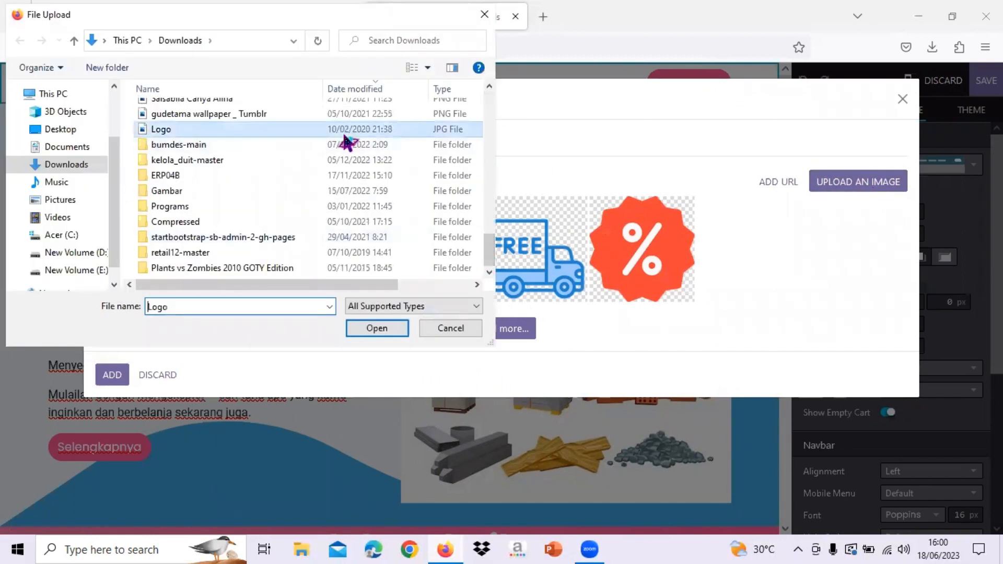
click(378, 328)
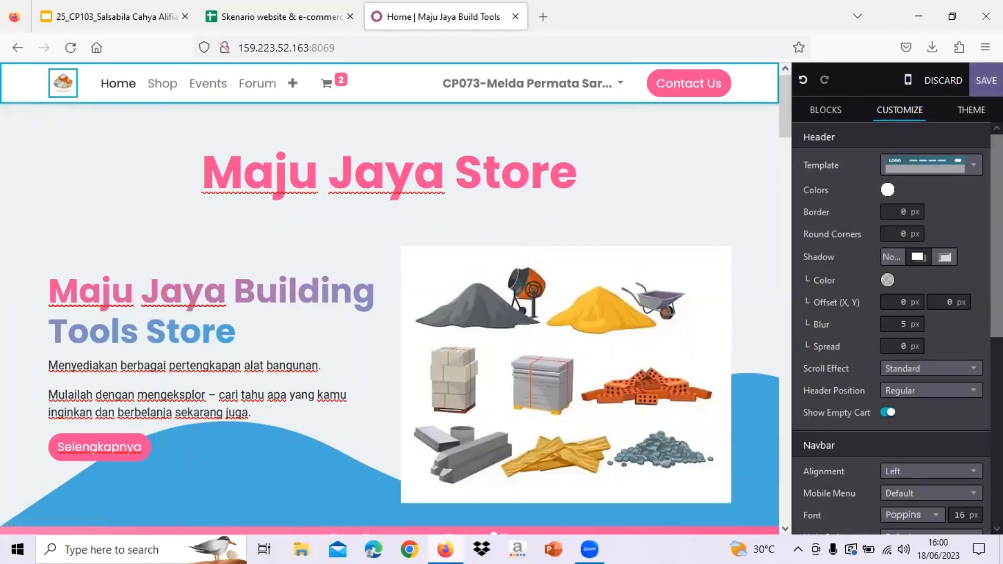
click(986, 80)
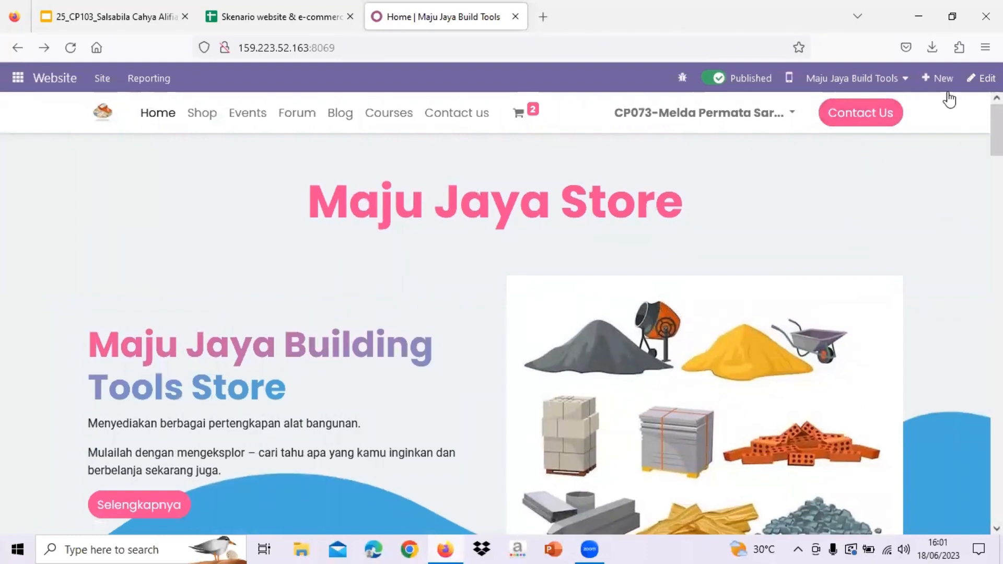
drag(996, 130, 997, 497)
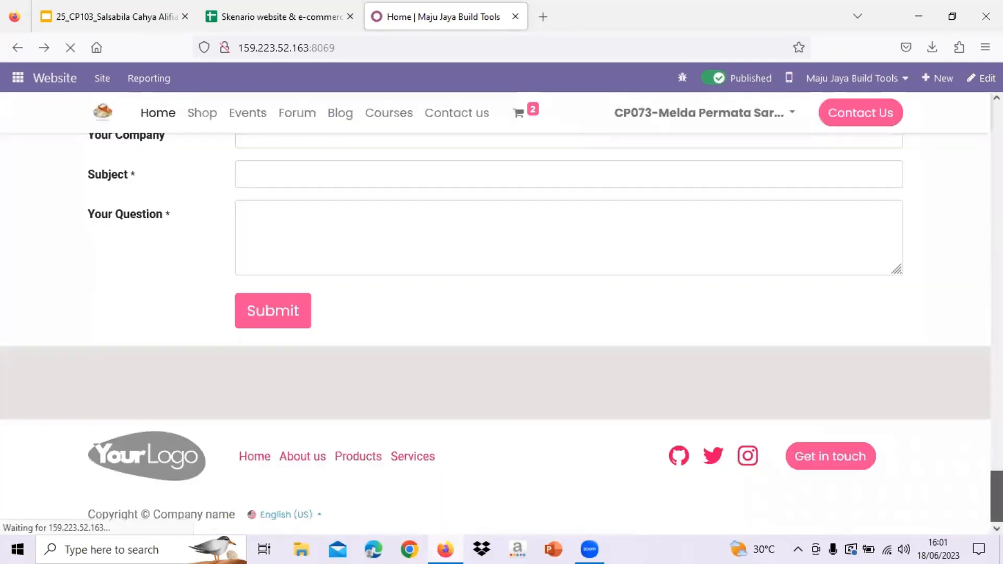
drag(997, 499, 997, 500)
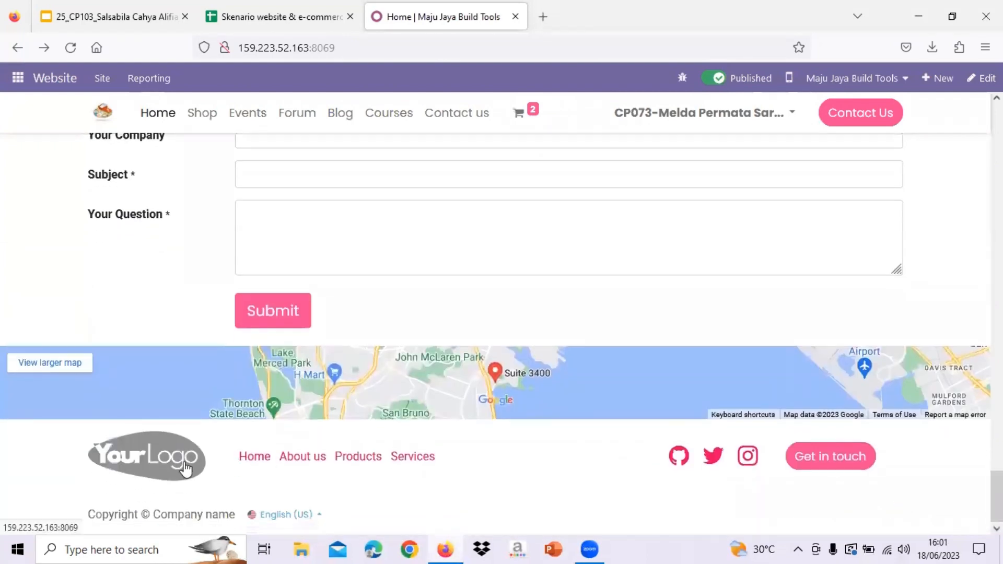
click(185, 469)
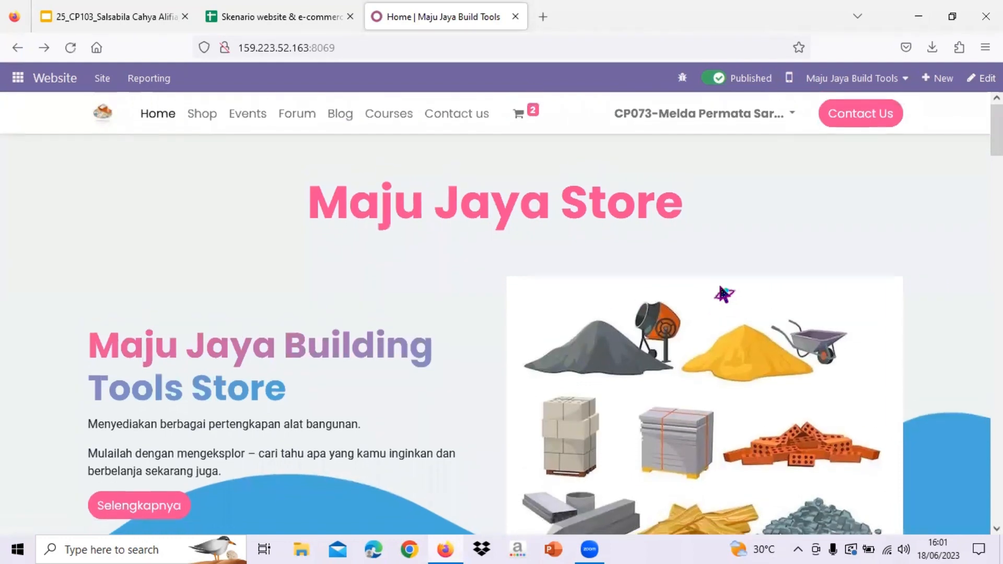
scroll(723, 294, down, 3)
scroll(834, 106, up, 3)
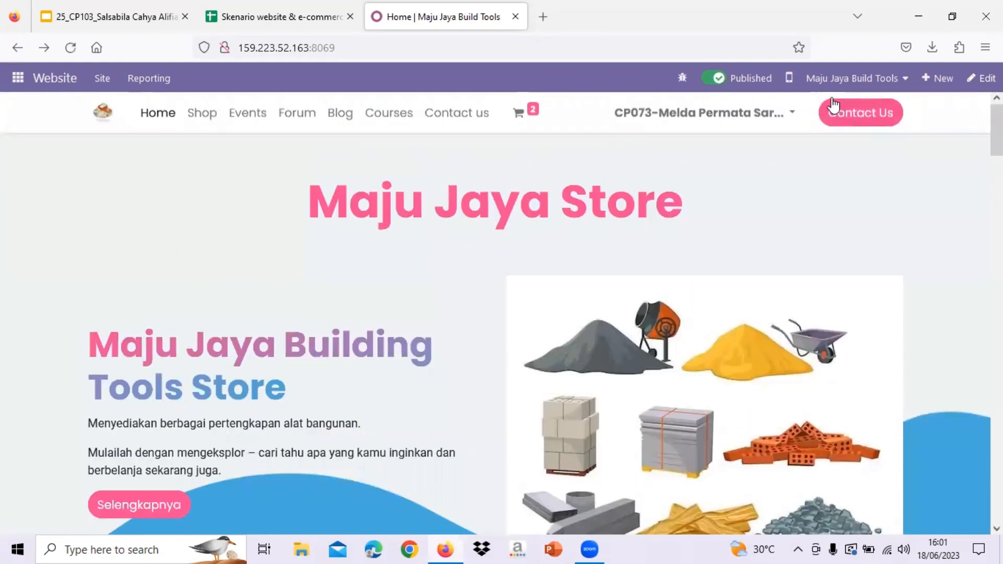
click(790, 79)
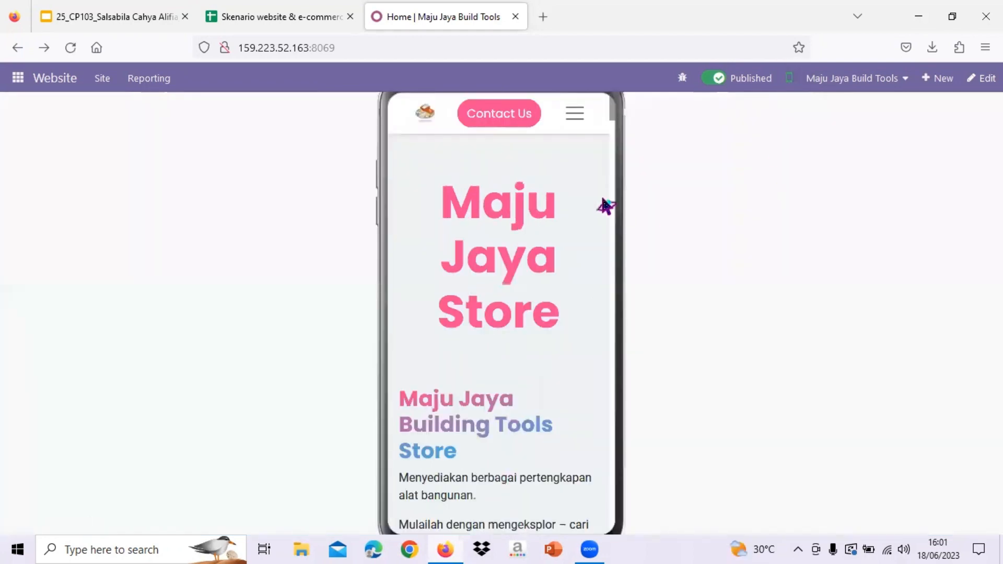
click(576, 116)
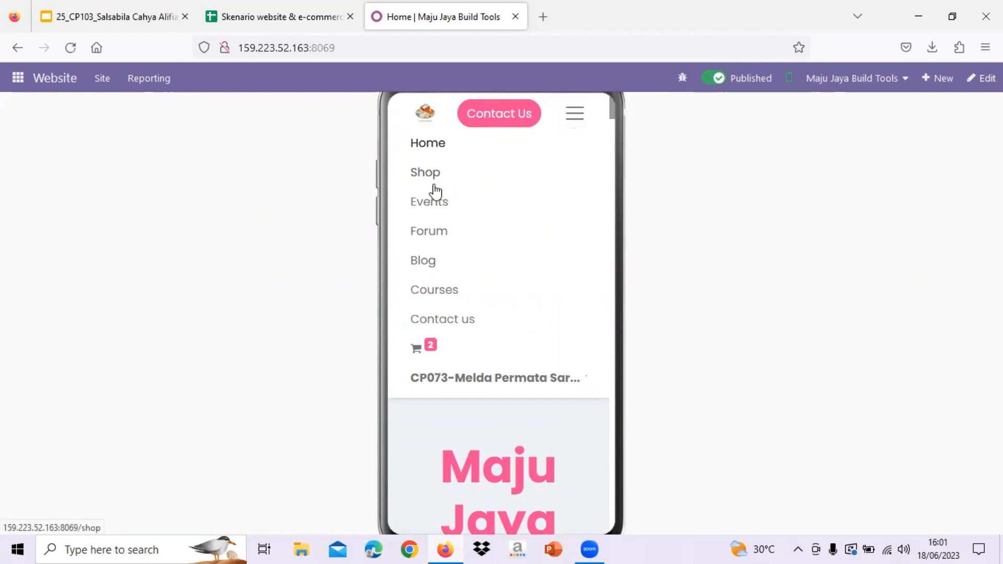
click(433, 184)
click(576, 115)
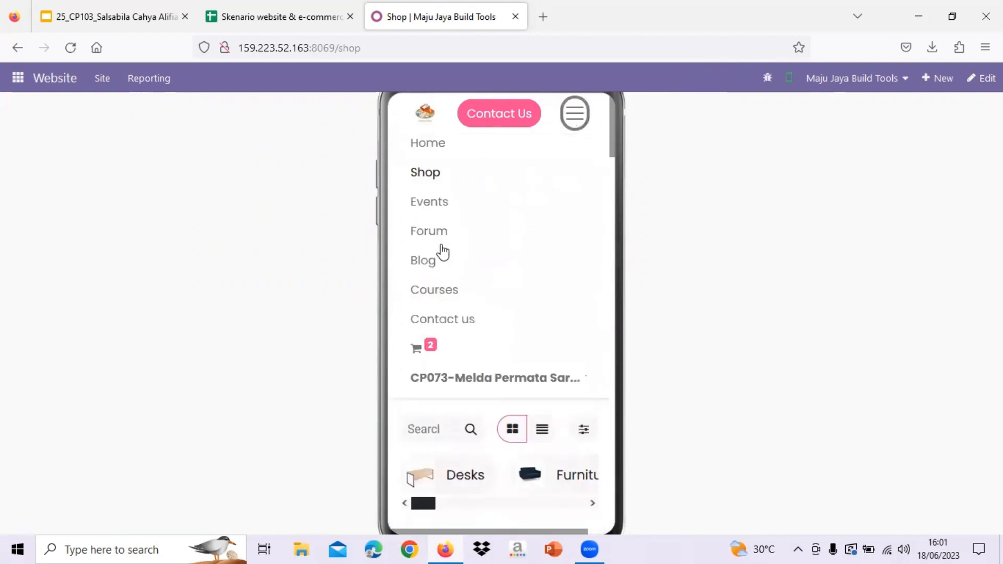
scroll(468, 313, down, 5)
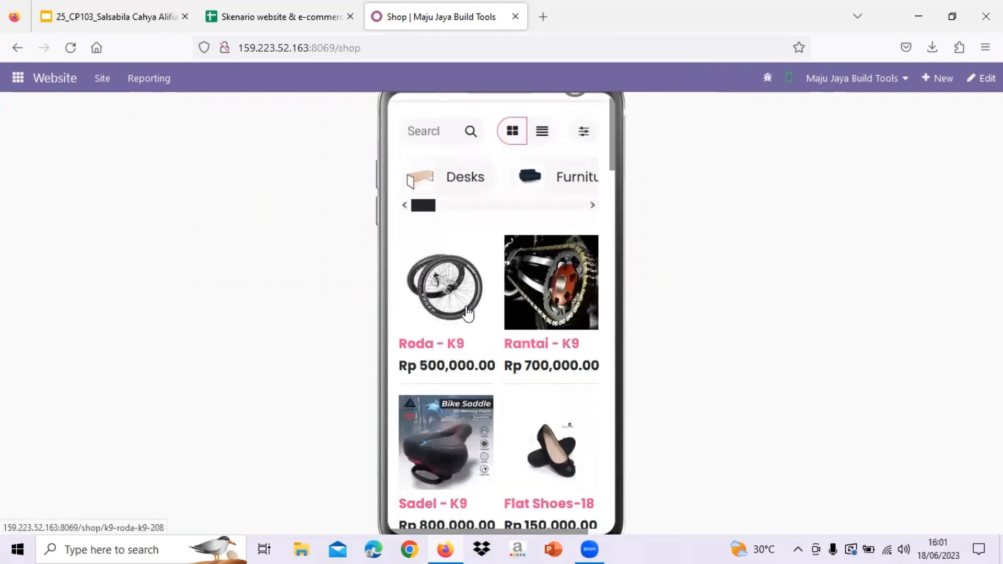
scroll(445, 240, up, 1)
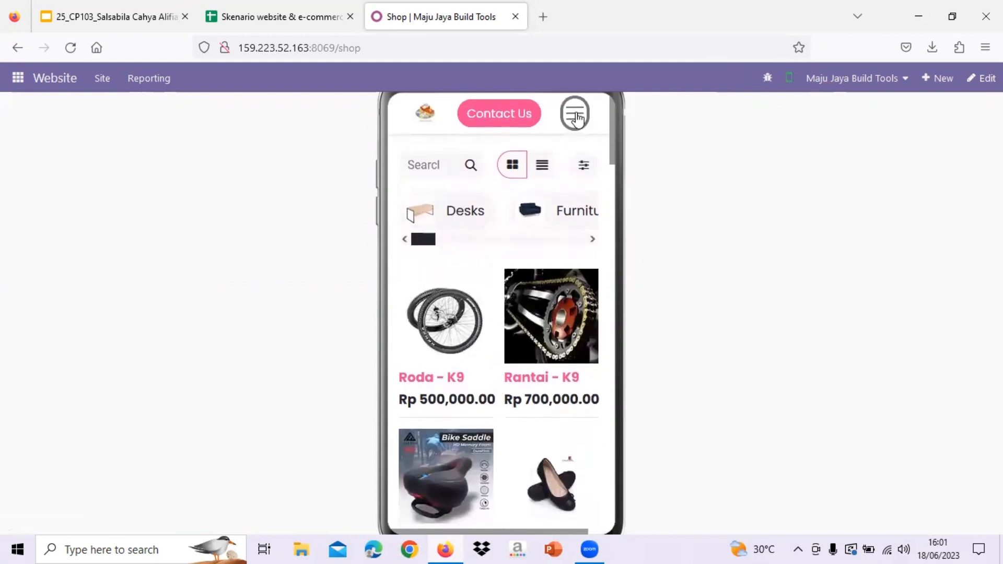
click(576, 119)
click(437, 153)
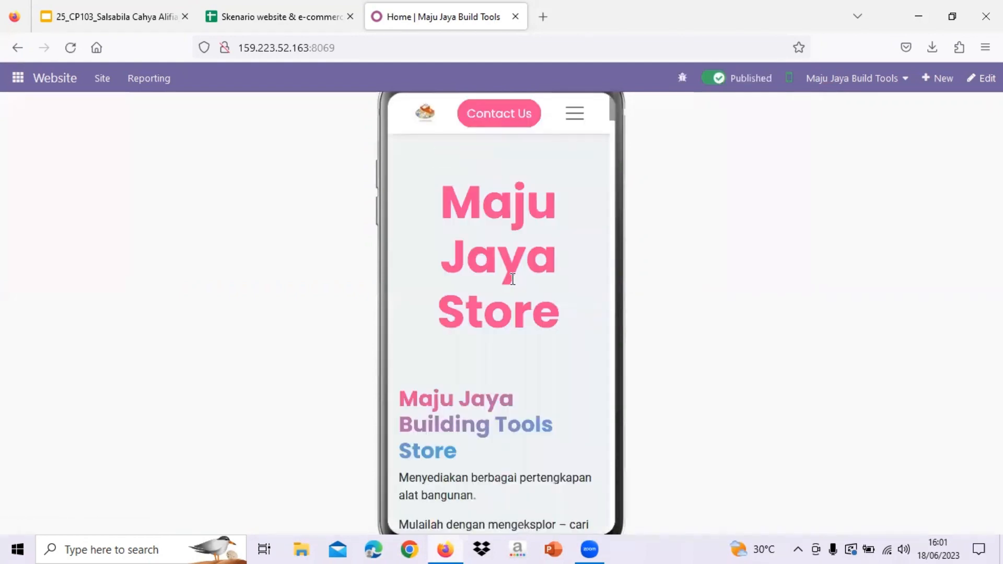
scroll(512, 280, down, 15)
scroll(514, 286, down, 20)
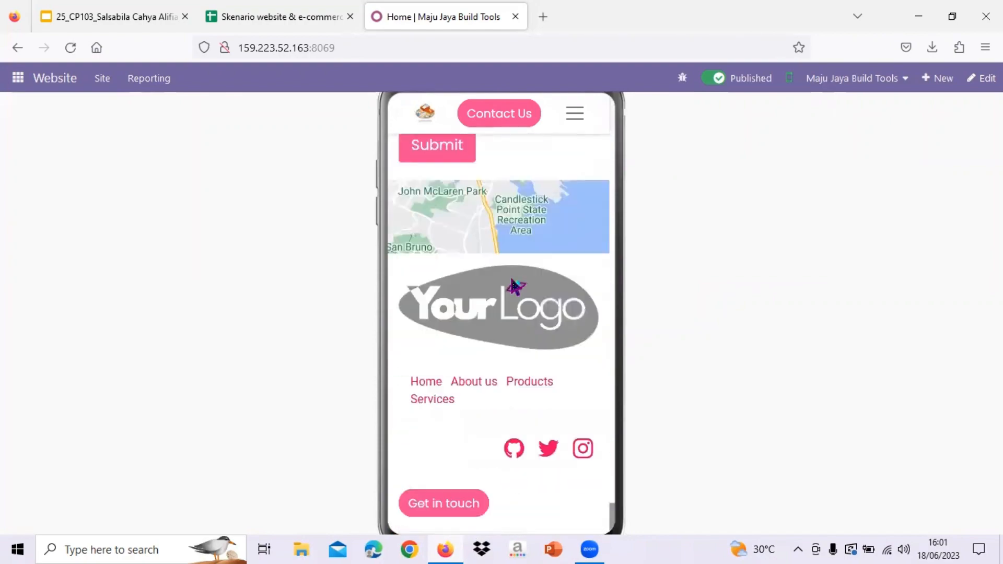
scroll(514, 287, down, 3)
click(786, 83)
scroll(532, 257, up, 15)
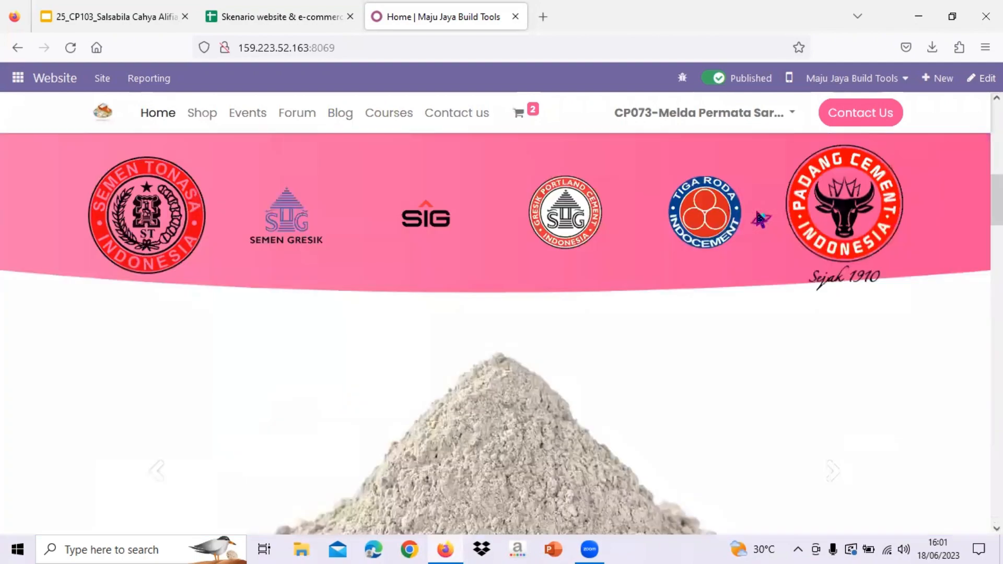
scroll(759, 218, up, 5)
click(202, 121)
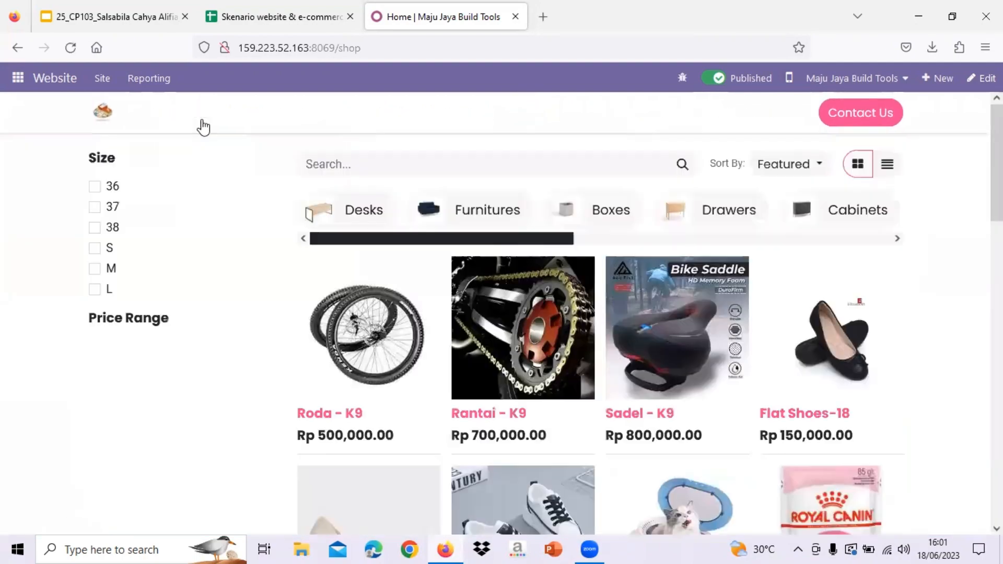
scroll(501, 334, down, 15)
scroll(497, 338, up, 15)
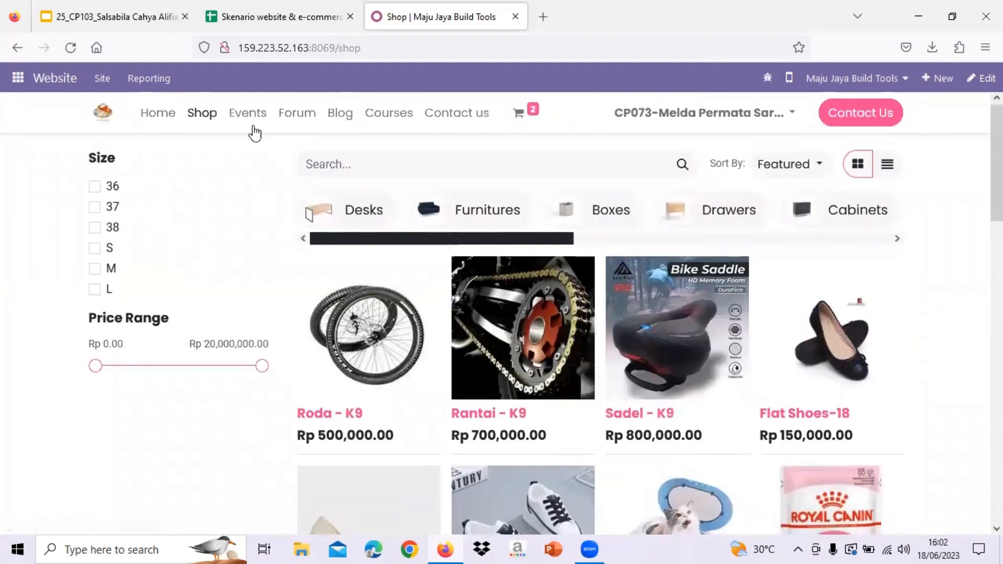
click(158, 112)
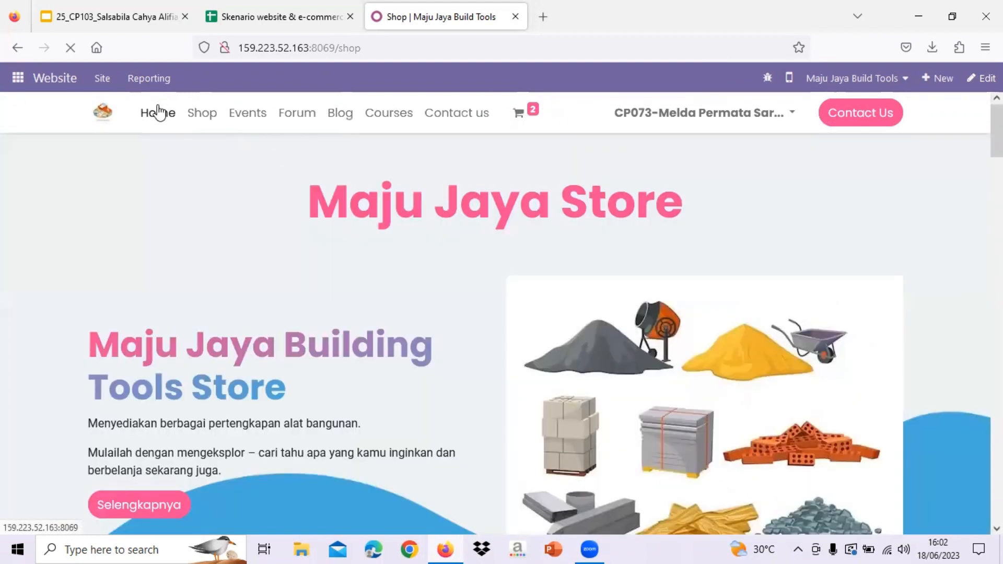
- Create a new page titled 'Products' with Add to menu on, and look over the empty page
click(938, 81)
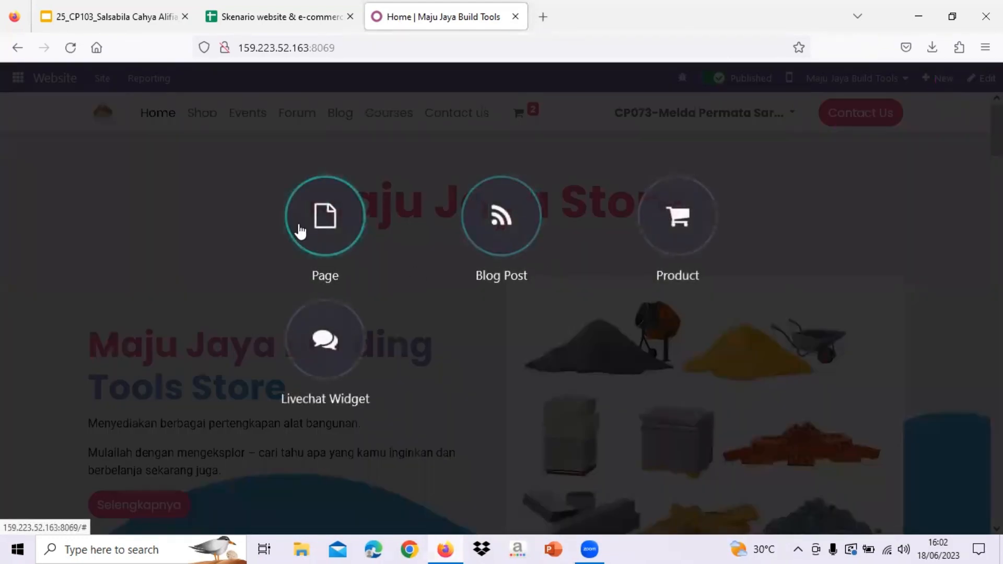
click(297, 226)
text(P)
key(Caps_Lock)
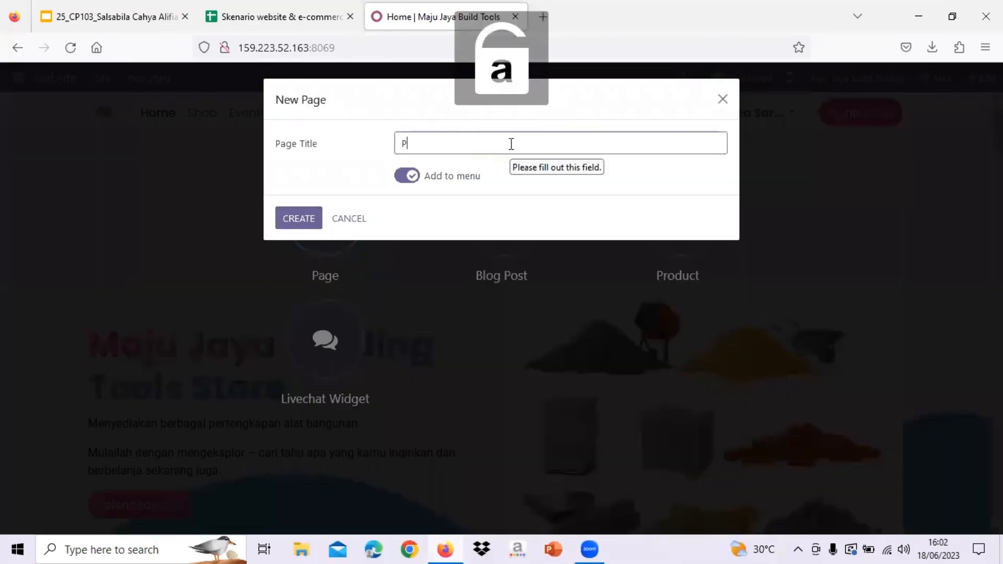
text(rodu)
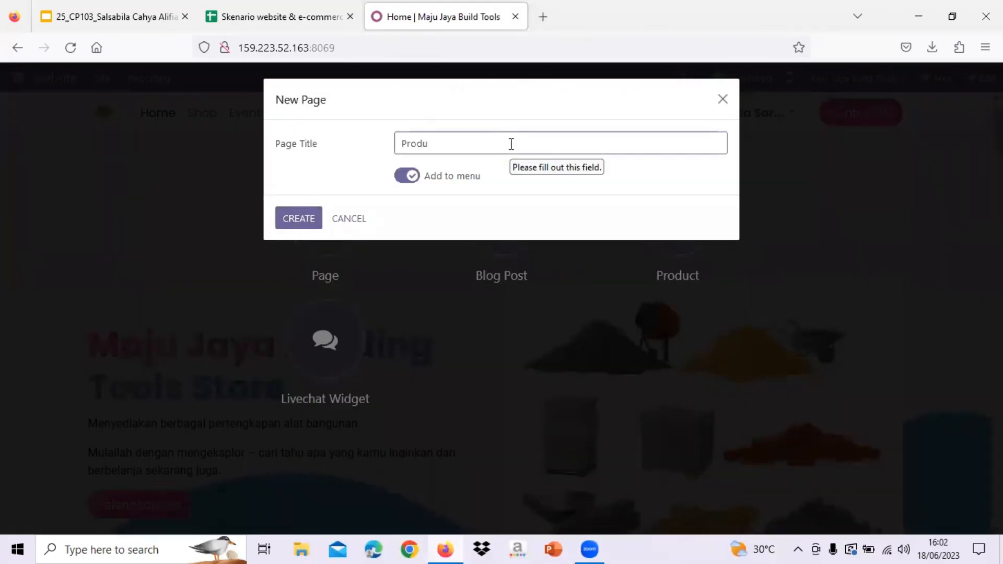
text(s)
click(290, 226)
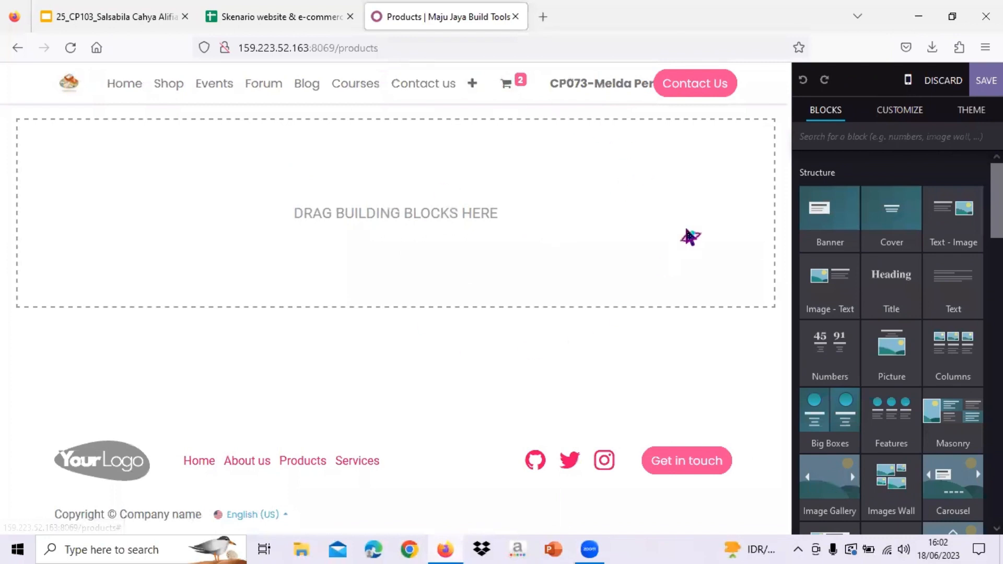
scroll(891, 334, down, 1)
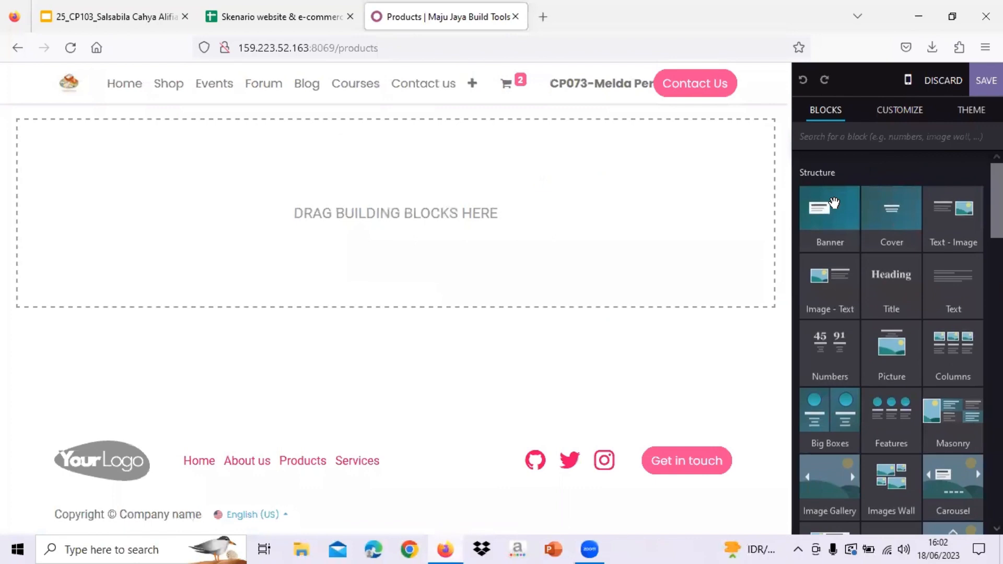
scroll(833, 203, down, 1)
scroll(884, 250, down, 6)
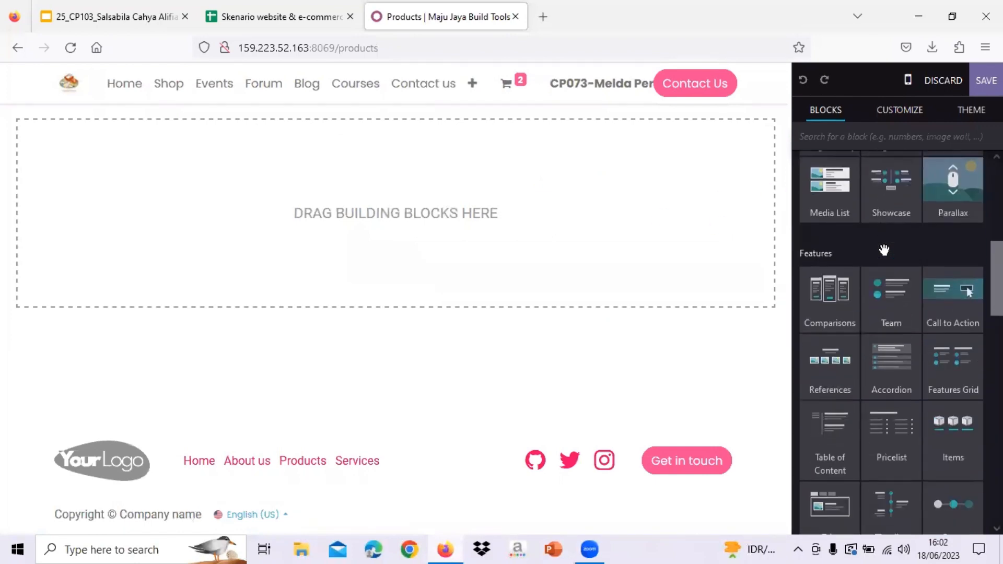
scroll(883, 250, up, 6)
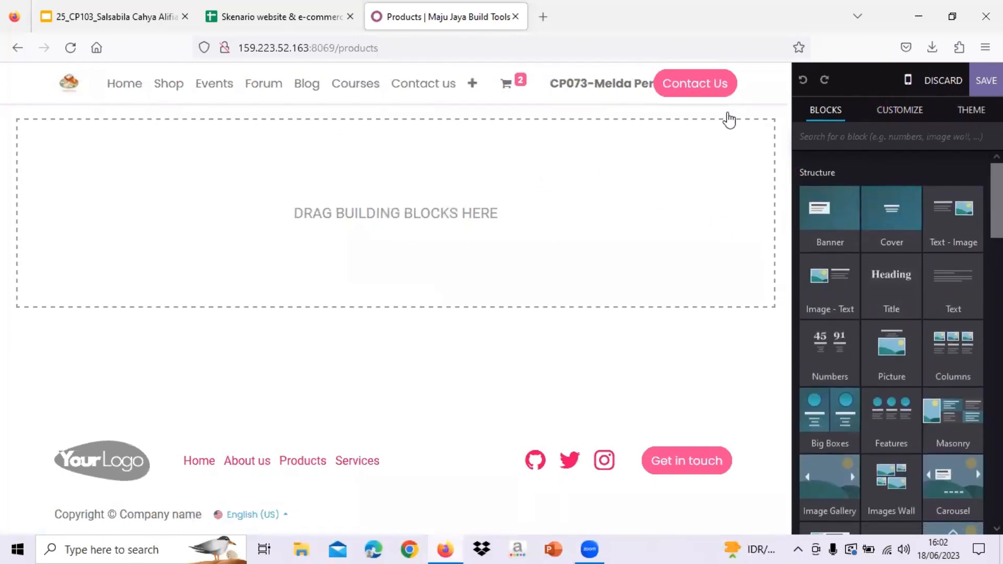
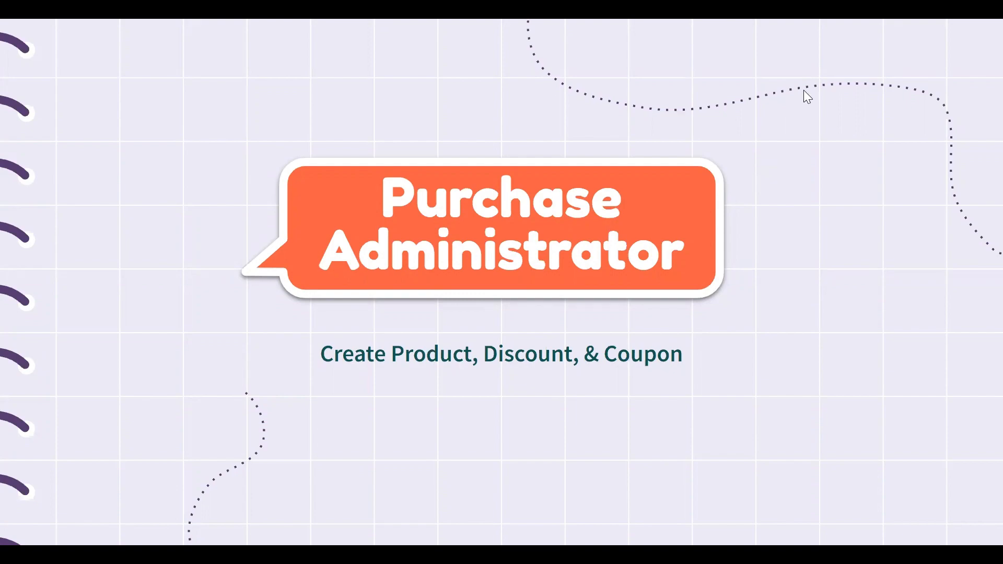
- Exit the full-screen slideshow and switch to the Odoo Discuss browser tab
key(Escape)
click(560, 24)
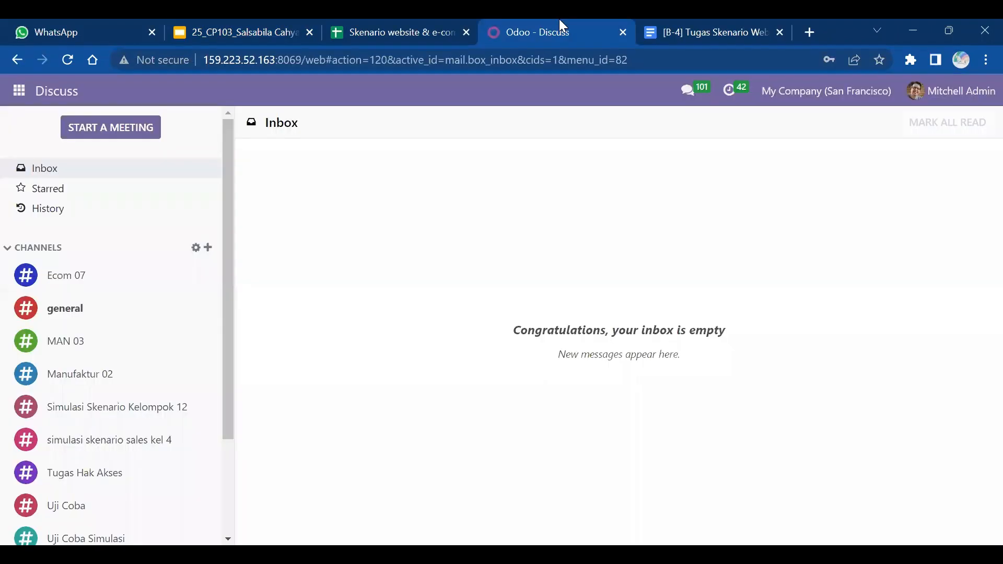
- Open the Inventory app's Products catalogue
click(18, 93)
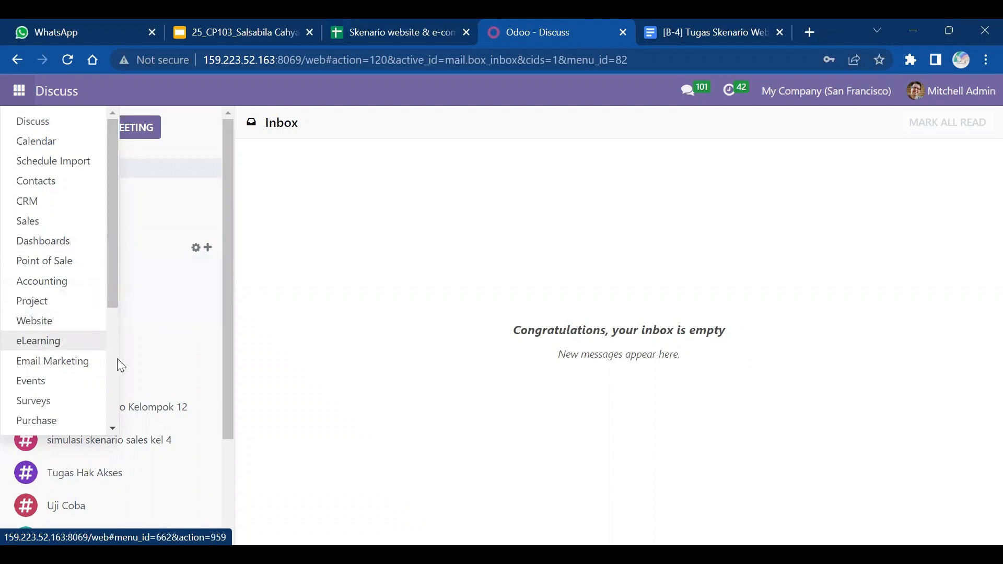
scroll(117, 358, down, 4)
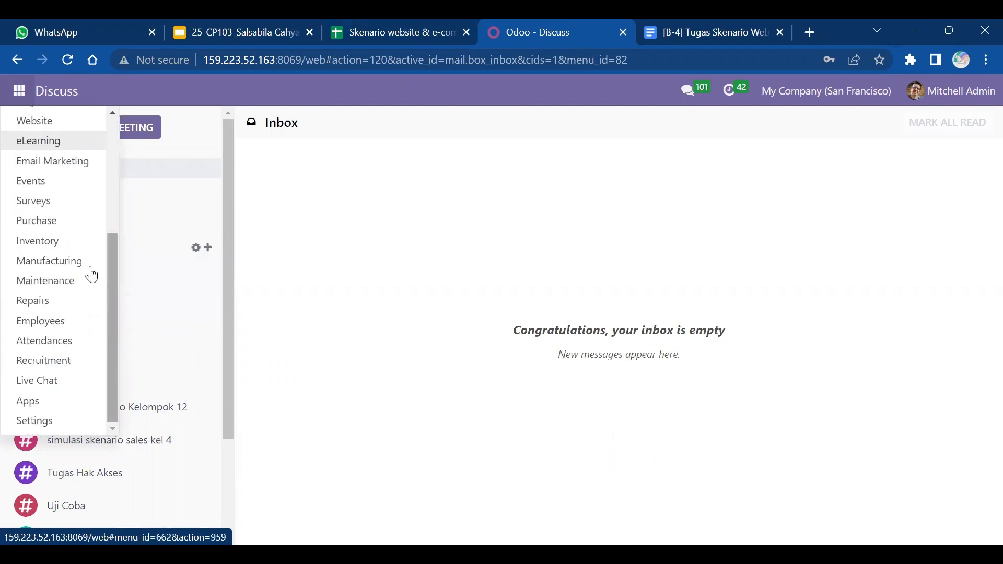
click(68, 241)
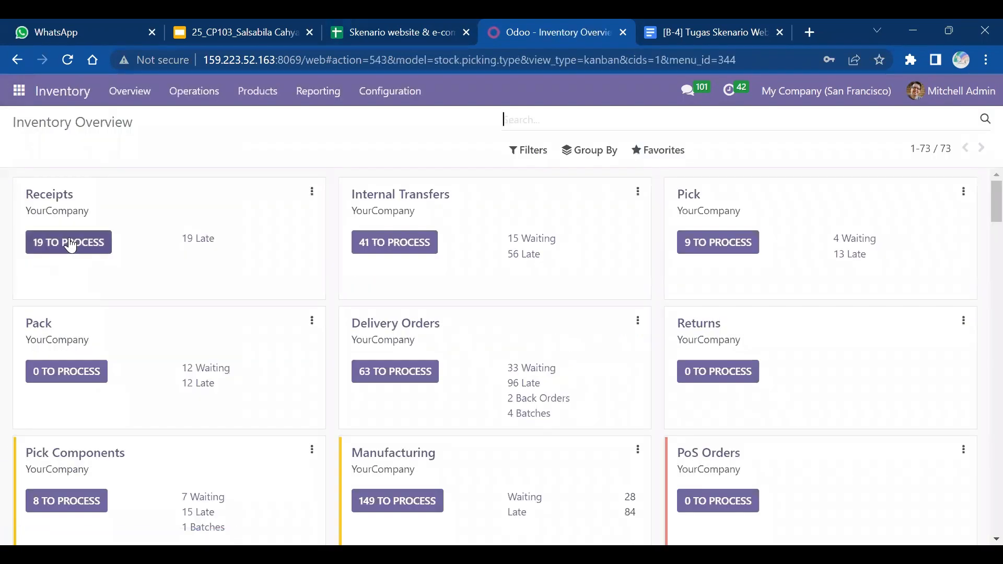
click(257, 94)
click(278, 125)
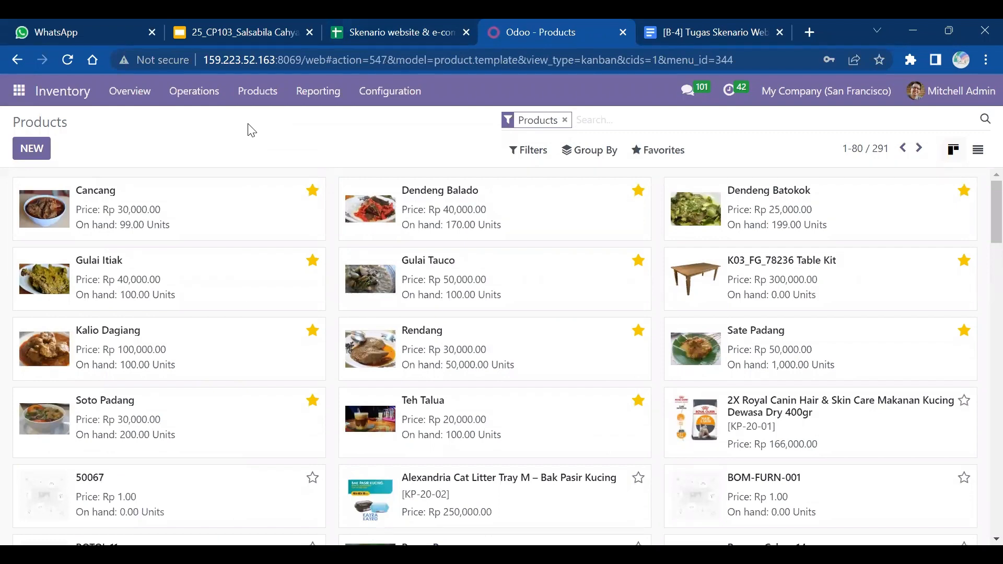
- Filter products by 'pasir' and review the Pasir 13 record (Rp 250,000, 200 on hand)
click(372, 24)
click(504, 32)
text(pasir)
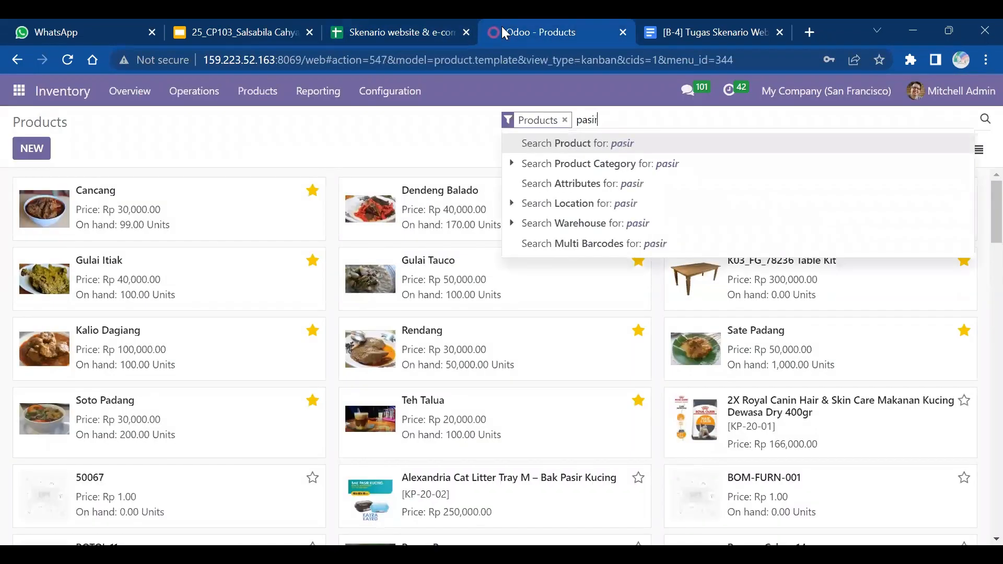
key(Return)
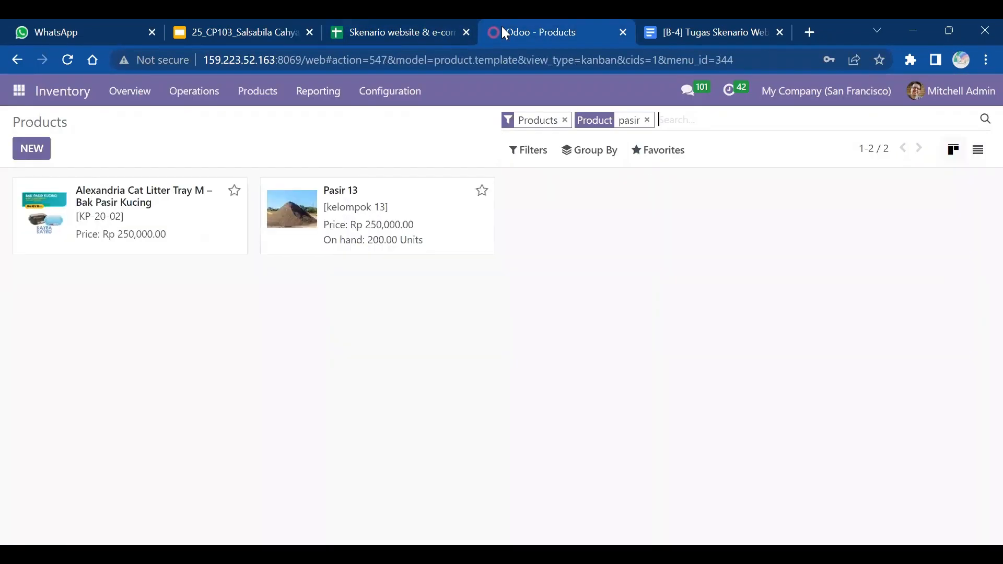
click(382, 218)
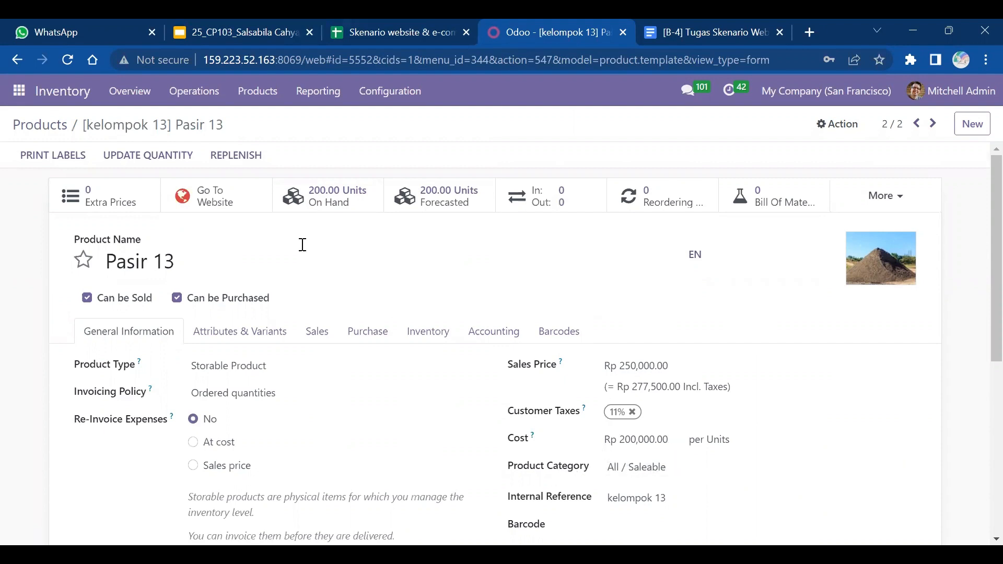
click(43, 127)
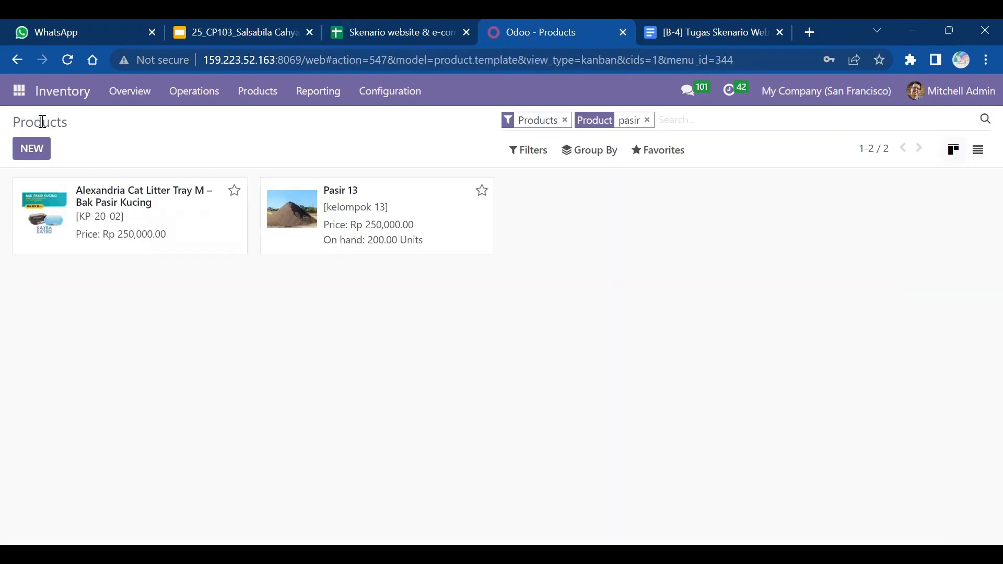
- Start a new product named 'Hebel/Bata Ringan 13'
click(406, 22)
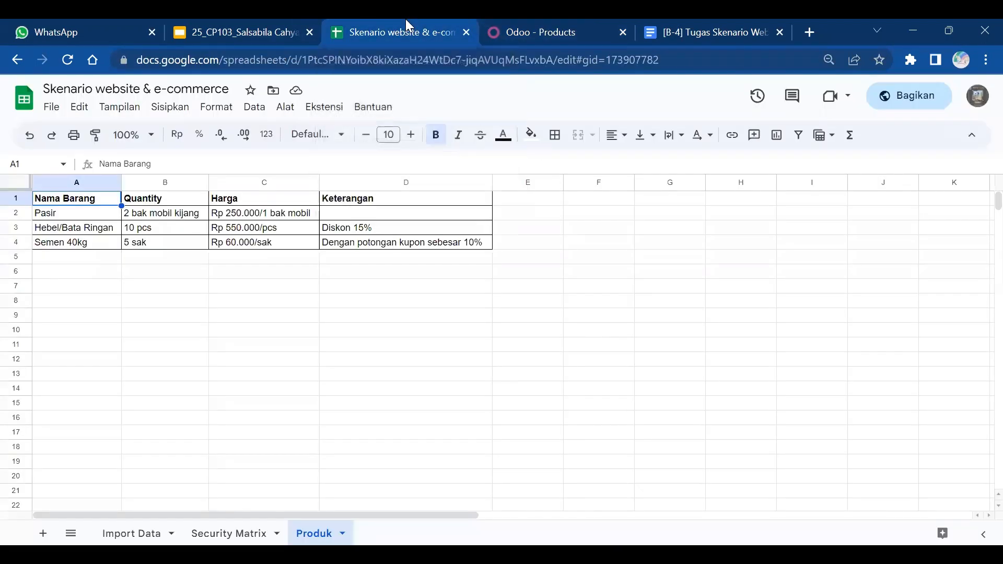
click(576, 21)
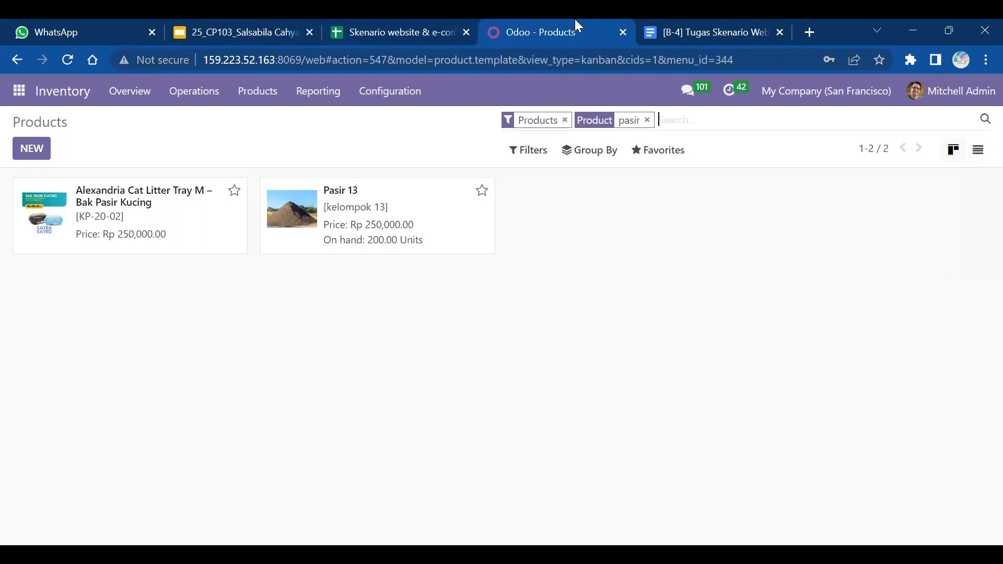
click(25, 155)
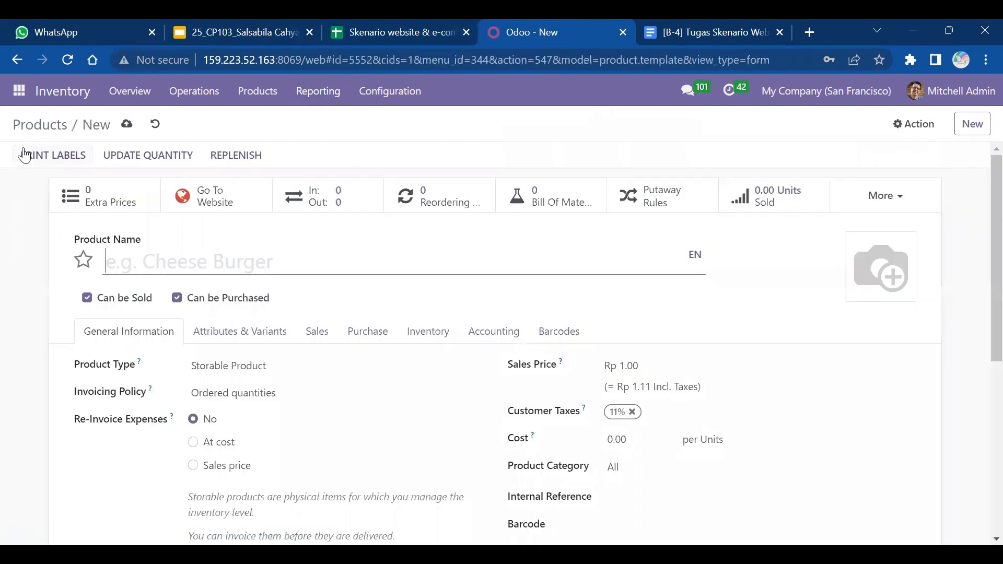
text(Hebe)
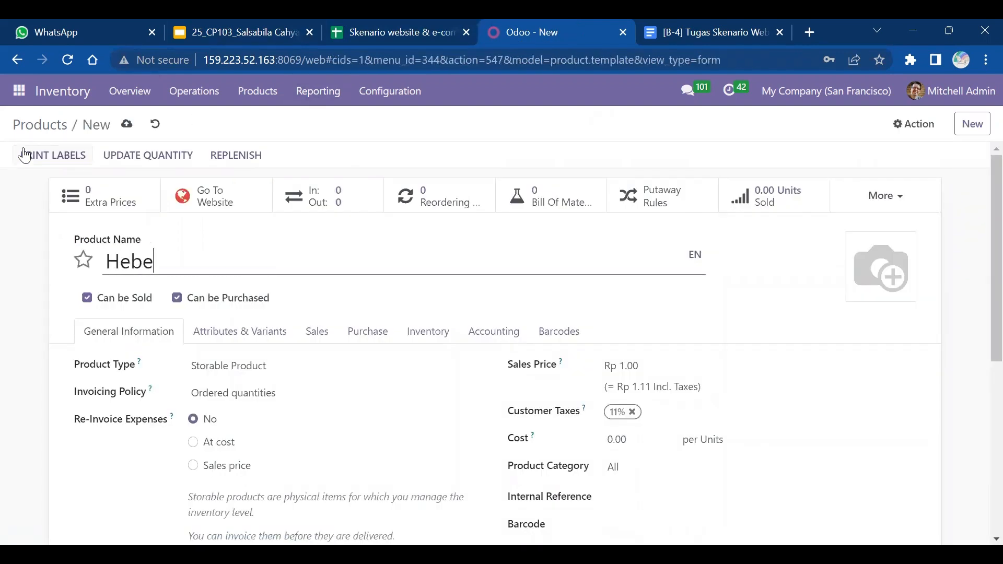
text(l/Bata Ringan 13)
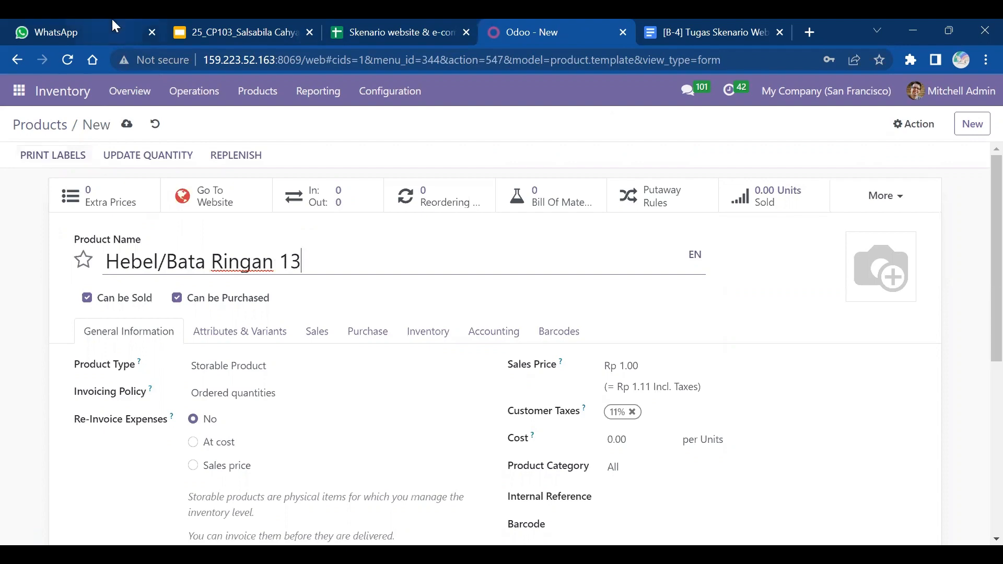
- Set the sales price to Rp 550,000 and the cost to Rp 500,000
click(377, 26)
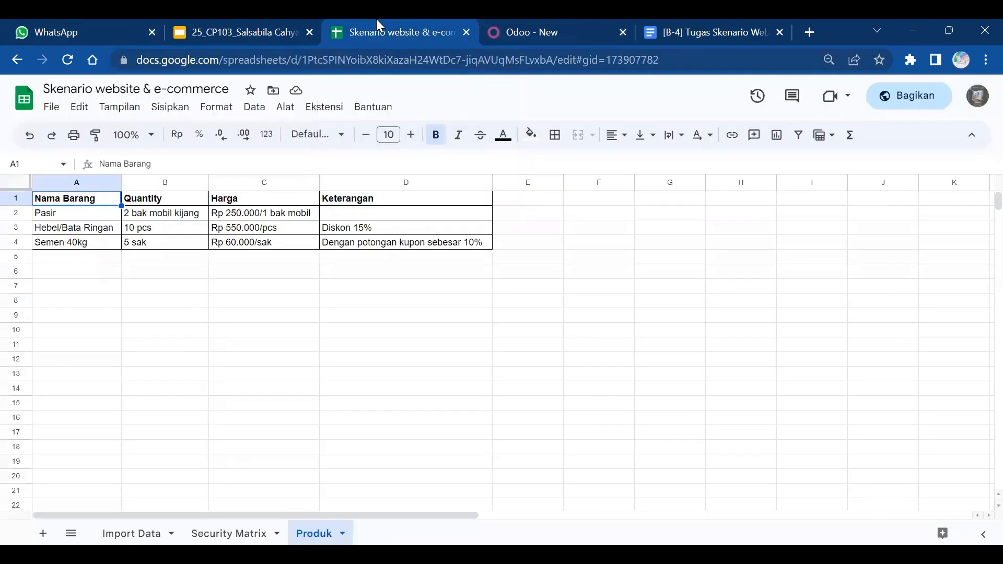
click(587, 21)
click(645, 360)
key(BackSpace)
key(BackSpace)
key(BackSpace)
key(BackSpace)
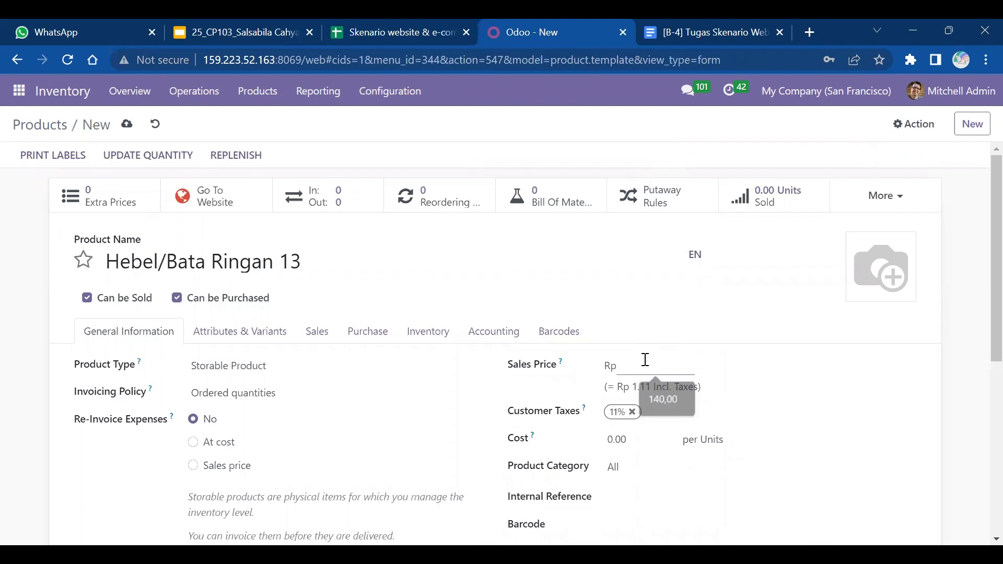
text(550,000)
key(Return)
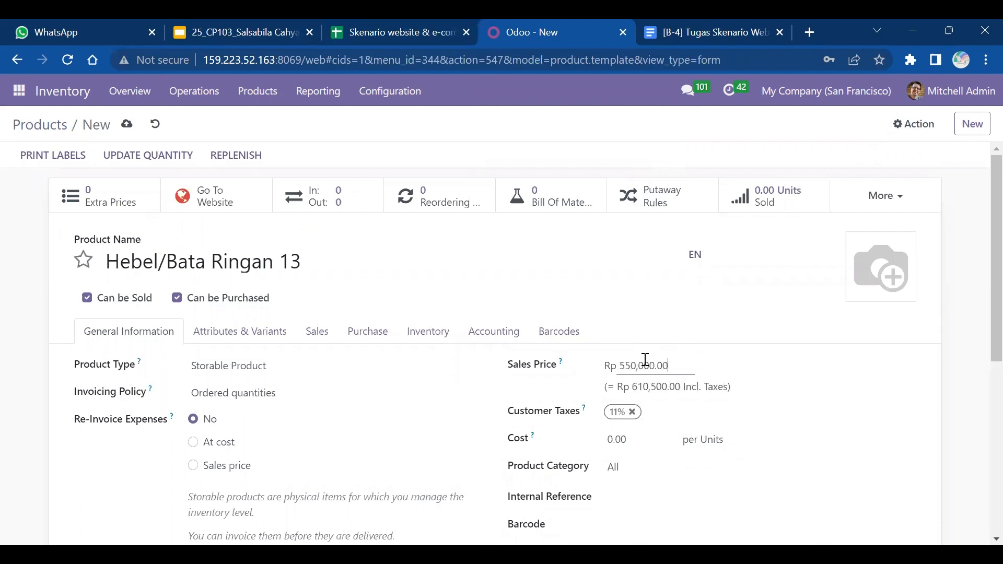
click(625, 439)
key(BackSpace)
key(BackSpace)
key(BackSpace)
key(BackSpace)
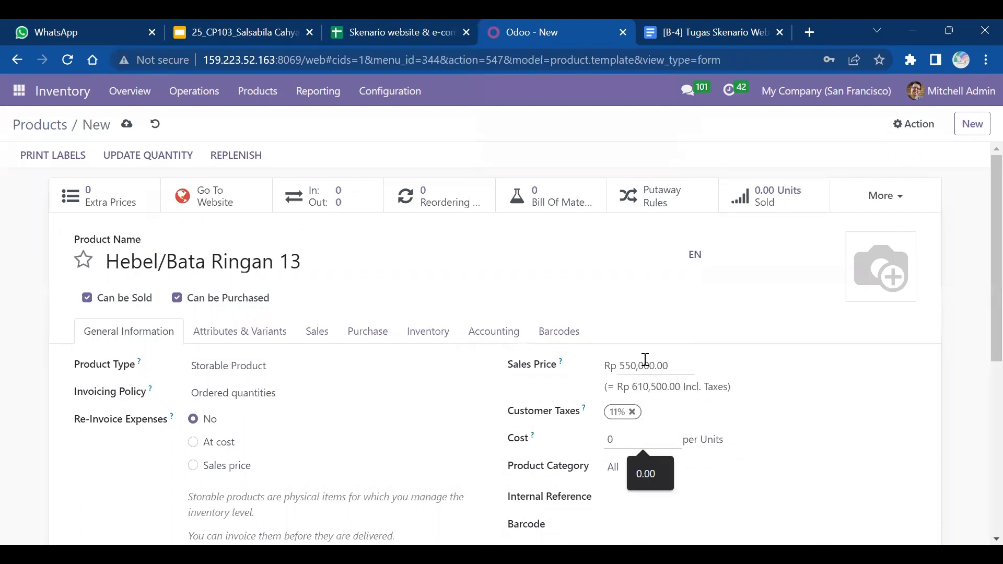
text(500000)
key(Return)
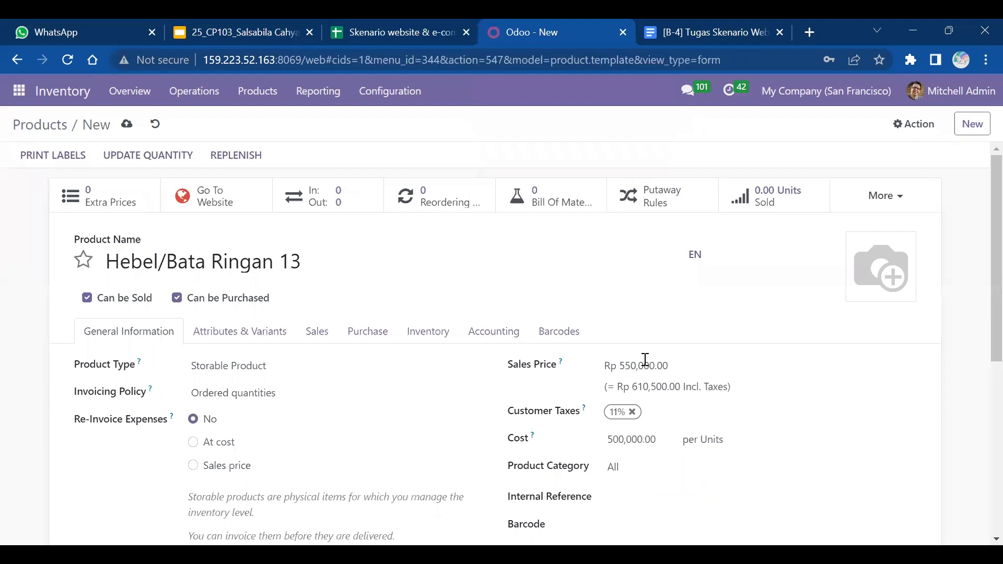
- Set the product category to All / Saleable
click(616, 466)
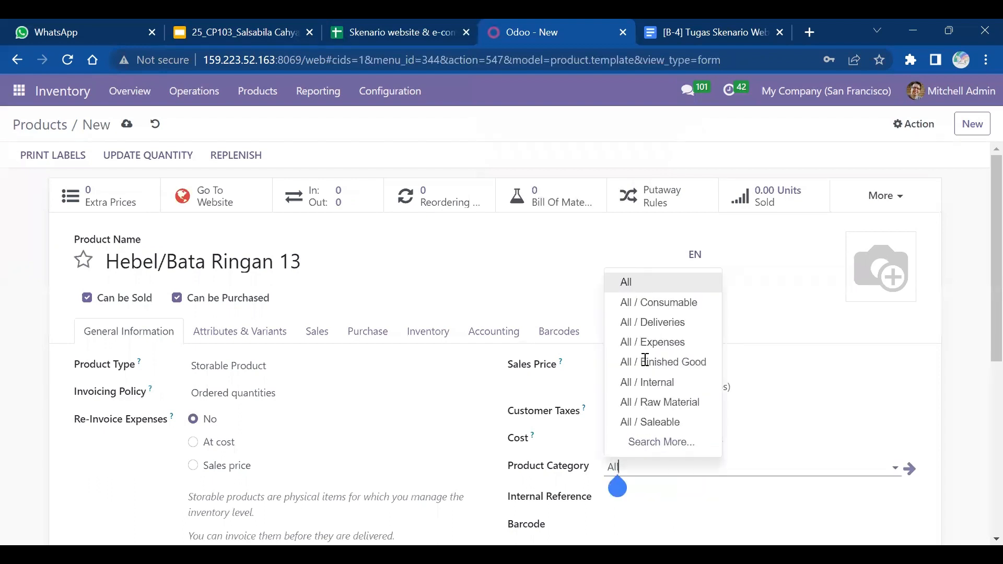
click(660, 442)
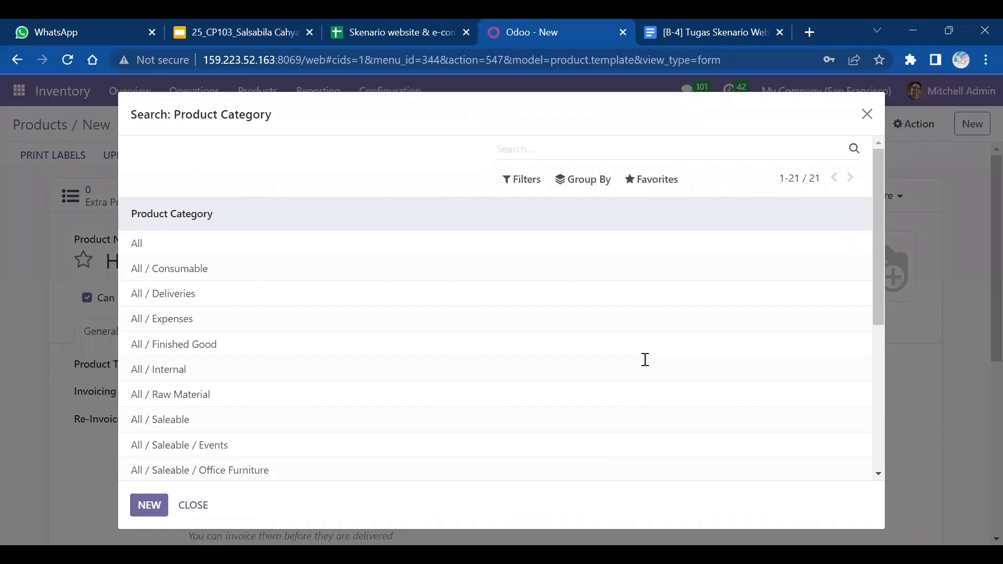
click(159, 420)
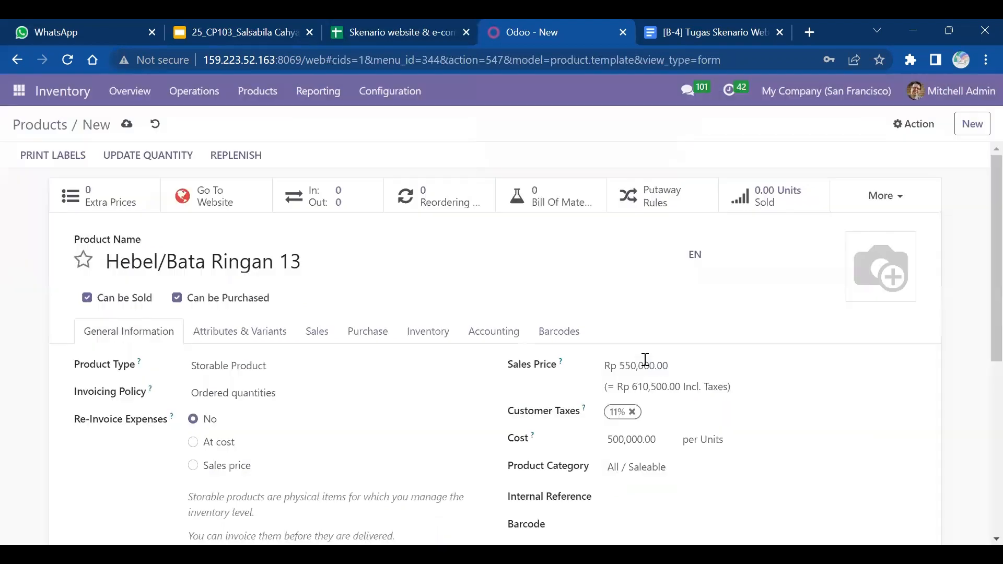
scroll(645, 359, down, 3)
scroll(645, 360, up, 2)
scroll(645, 359, up, 2)
- Upload the bata ringan photo and save the product
mouse_move(865, 265)
click(858, 288)
click(289, 191)
click(370, 371)
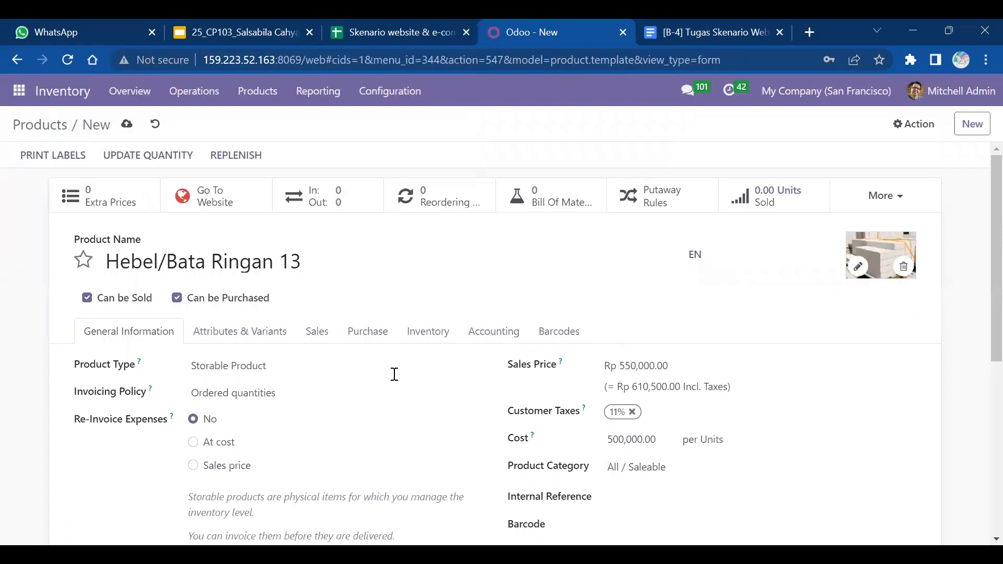
click(128, 124)
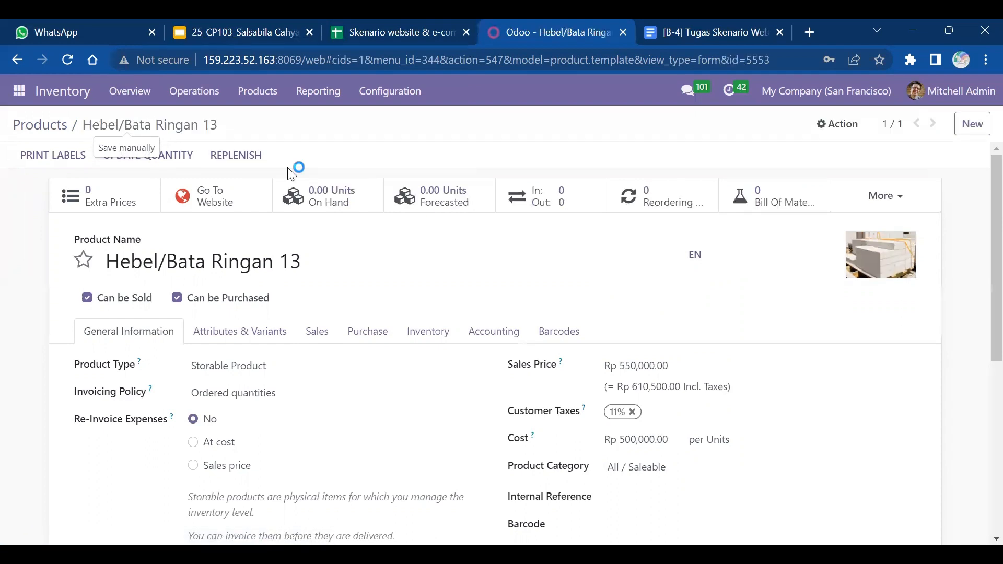
- Record 200 units on hand for Hebel/Bata Ringan 13 in WH/Stock, then return to Products
click(339, 194)
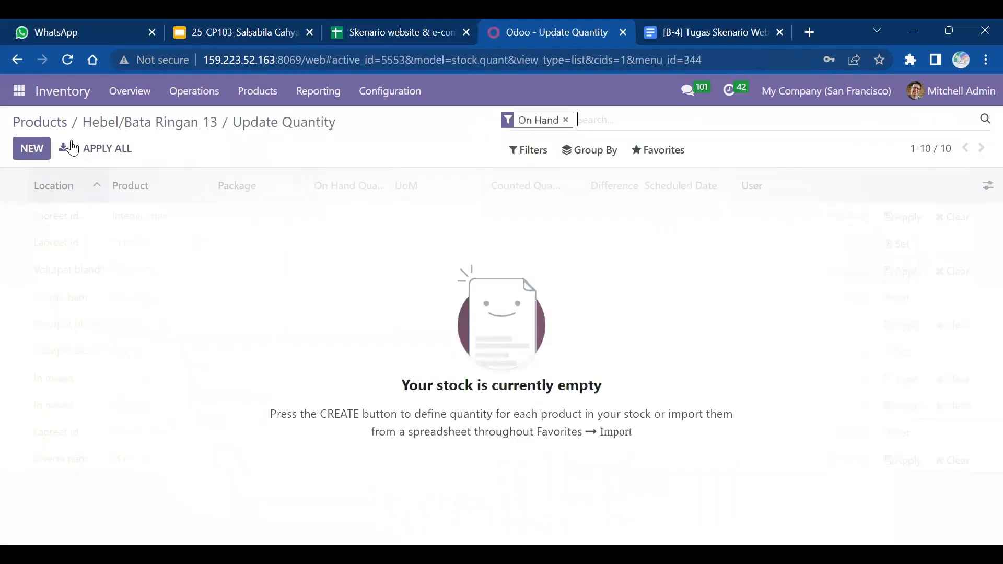
click(30, 149)
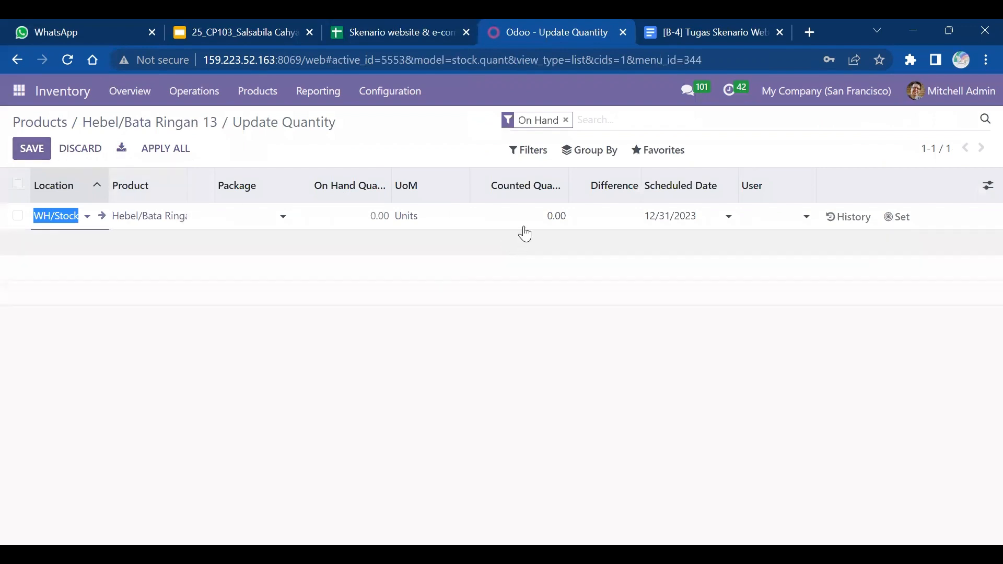
click(555, 215)
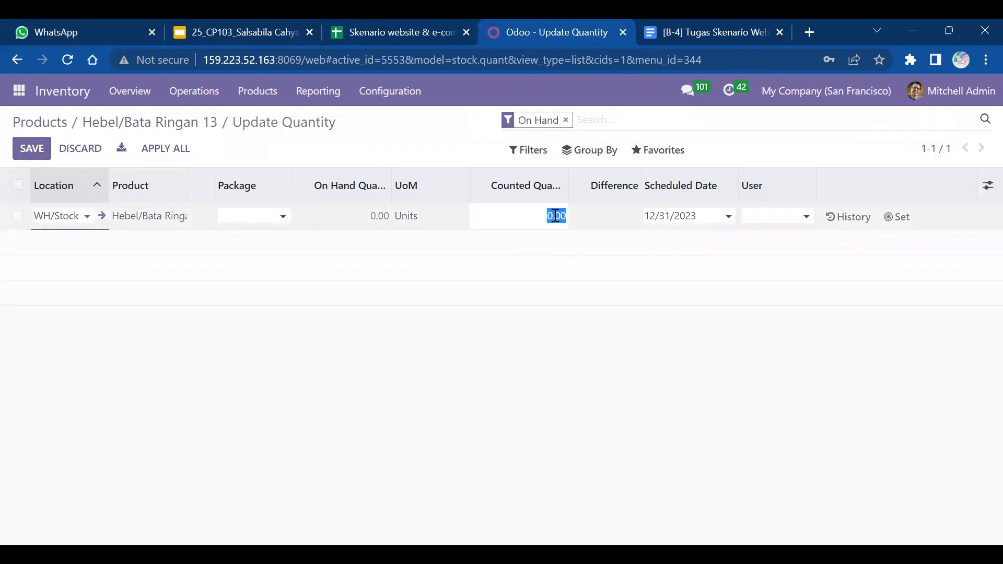
text(200)
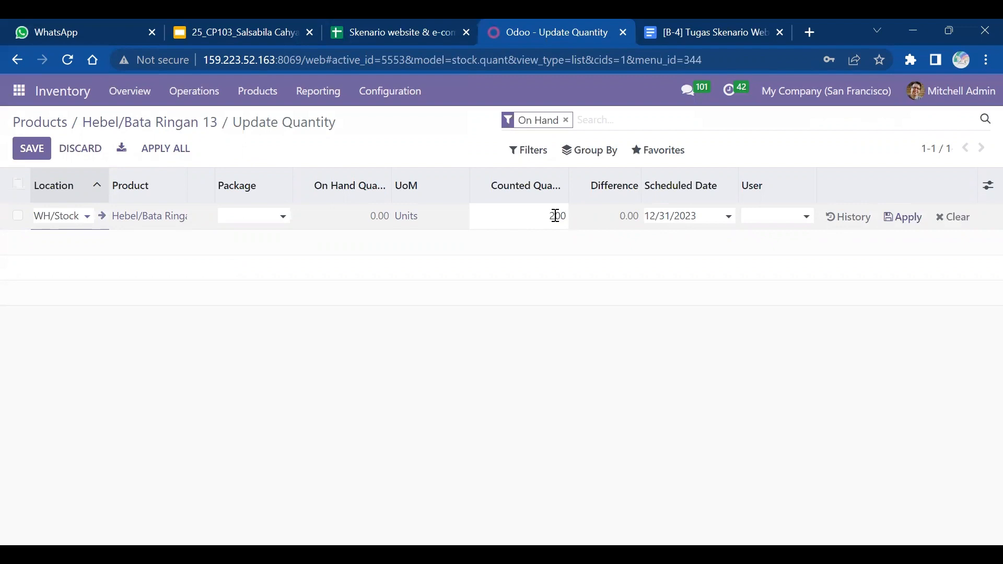
click(897, 219)
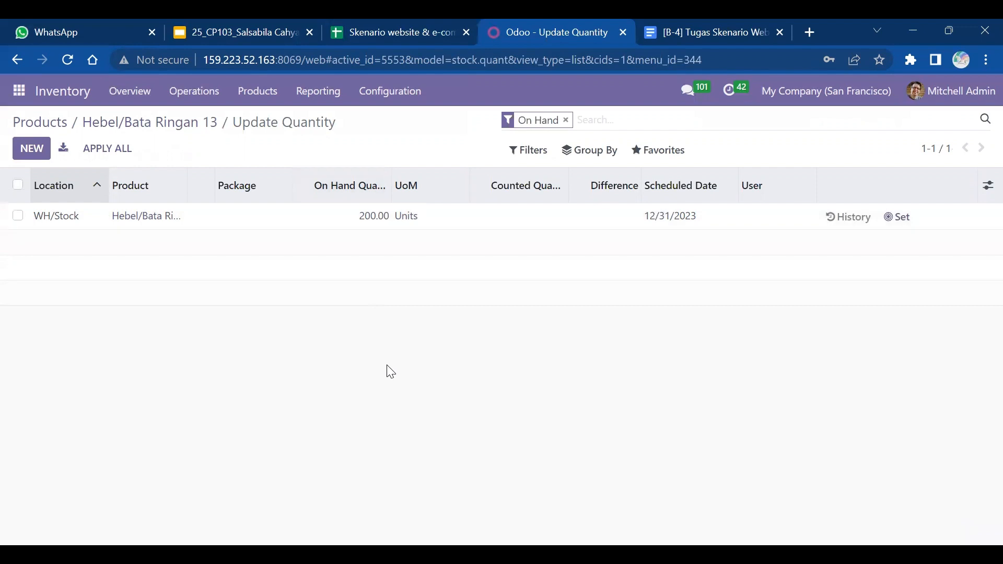
click(50, 126)
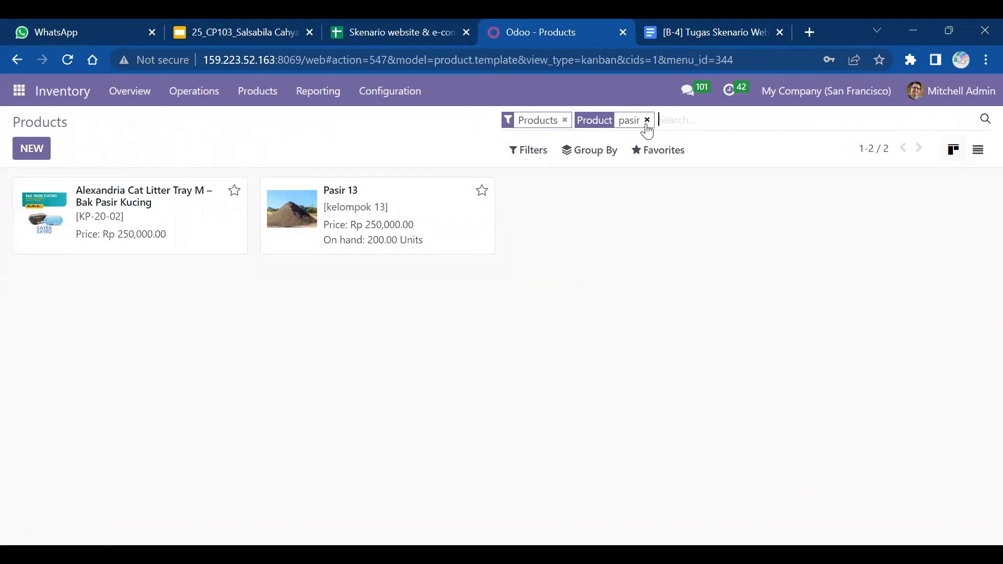
- Start a new product named 'Semen 13'
click(384, 33)
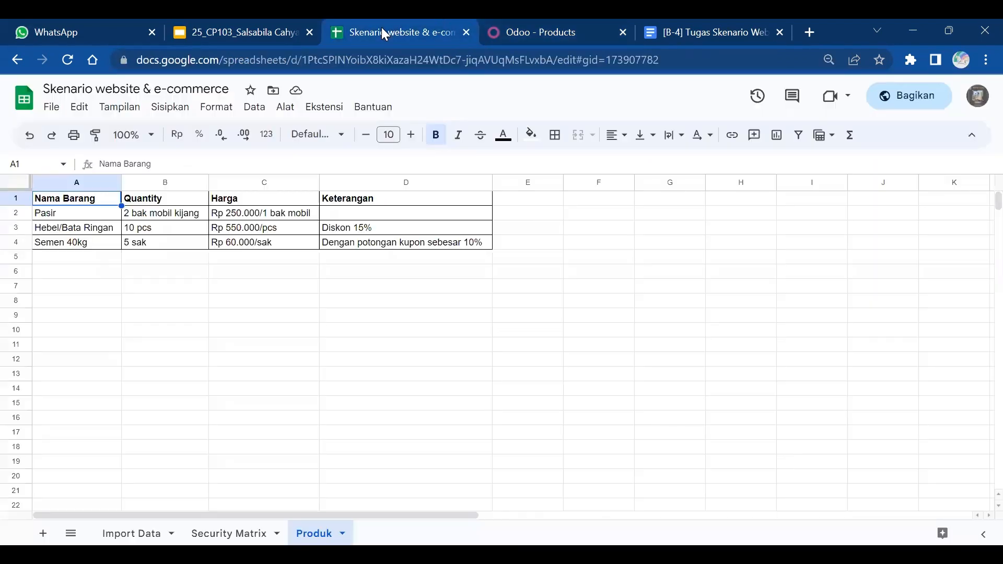
click(529, 29)
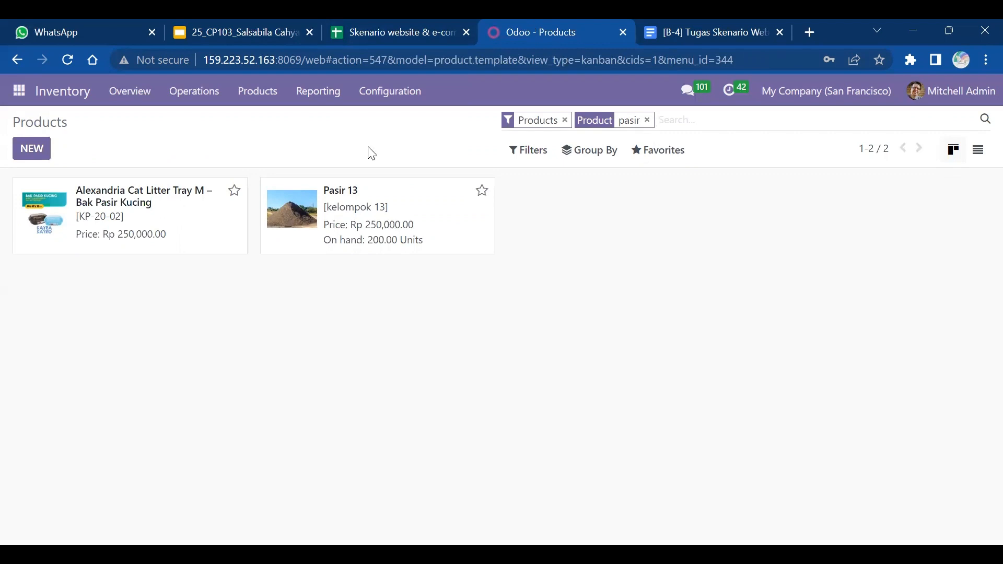
click(30, 152)
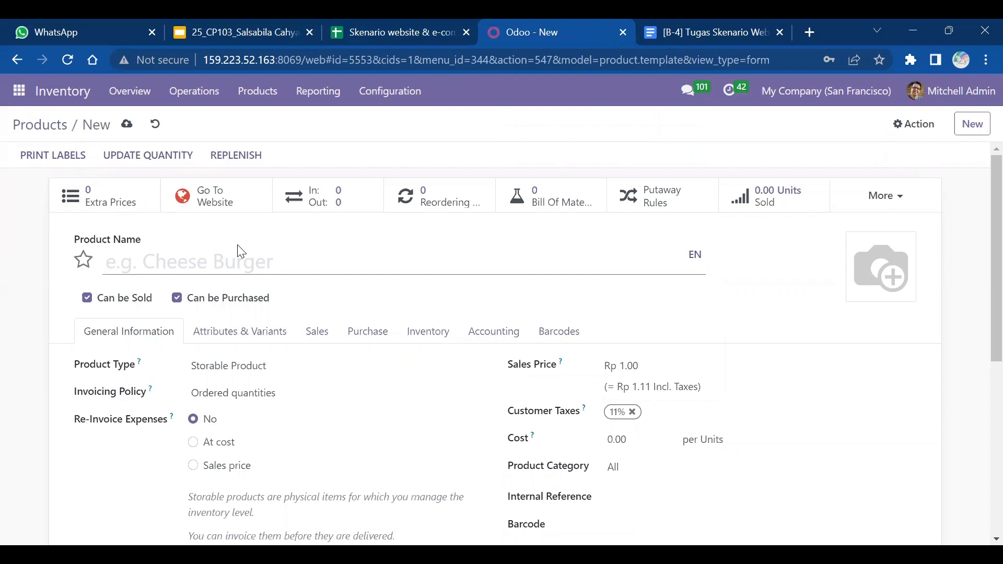
text(Semen 13)
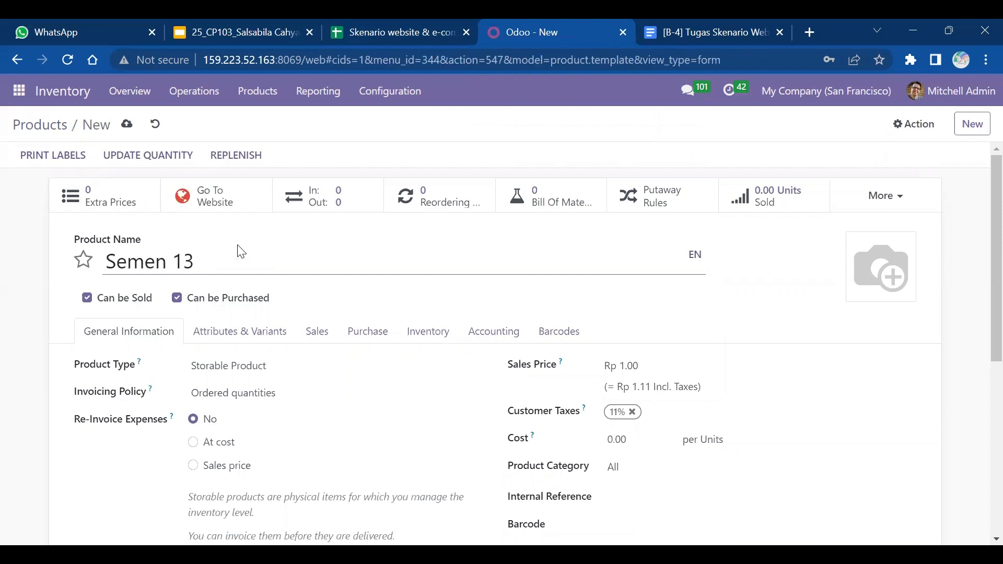
- Set Semen 13's sales price to Rp 60,000 and cost to Rp 50,000
key(ctrl+shift+Tab)
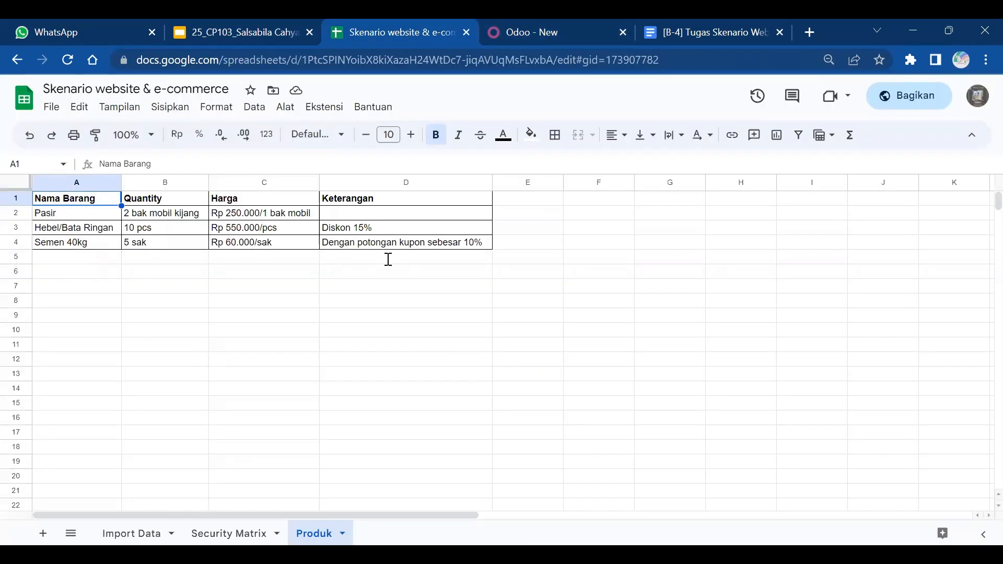
key(ctrl+Tab)
click(638, 366)
key(BackSpace)
key(BackSpace)
key(BackSpace)
key(BackSpace)
text(60,000)
key(Tab)
click(617, 440)
key(BackSpace)
key(BackSpace)
key(BackSpace)
key(BackSpace)
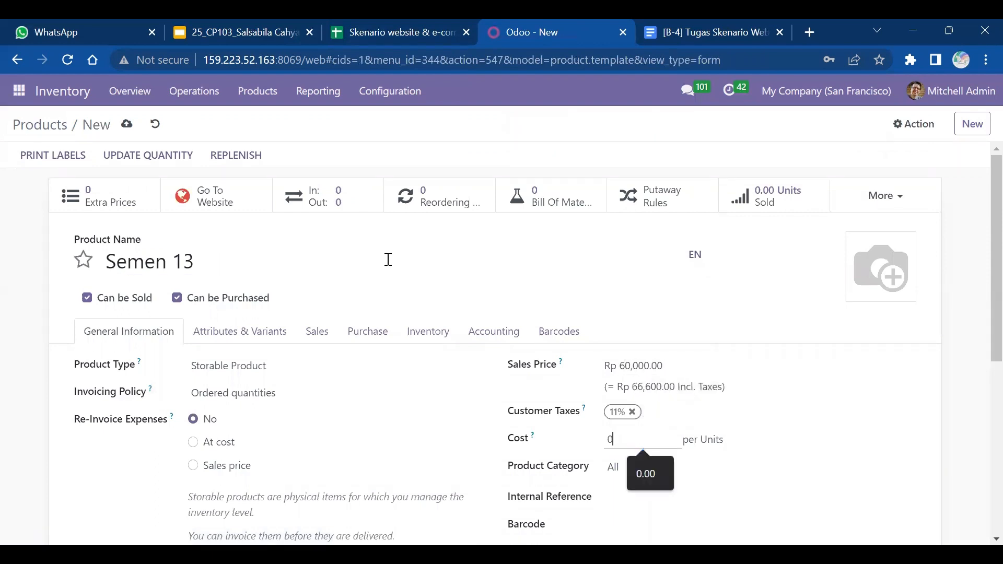
text(50000)
key(Tab)
- Set category All / Saleable and internal reference 'kelompok 13', accepting the duplicate warning
scroll(388, 259, down, 1)
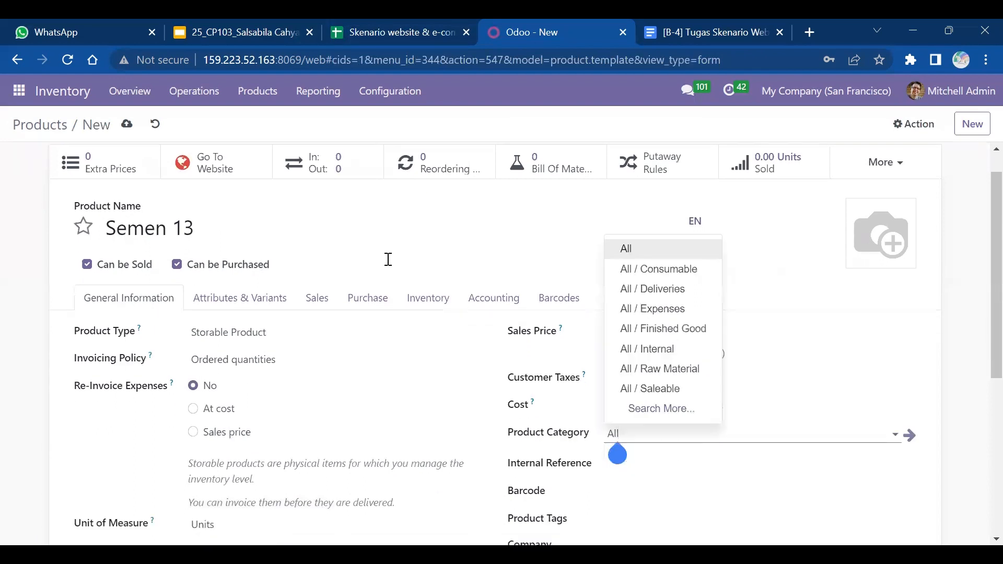
click(649, 388)
scroll(388, 259, down, 1)
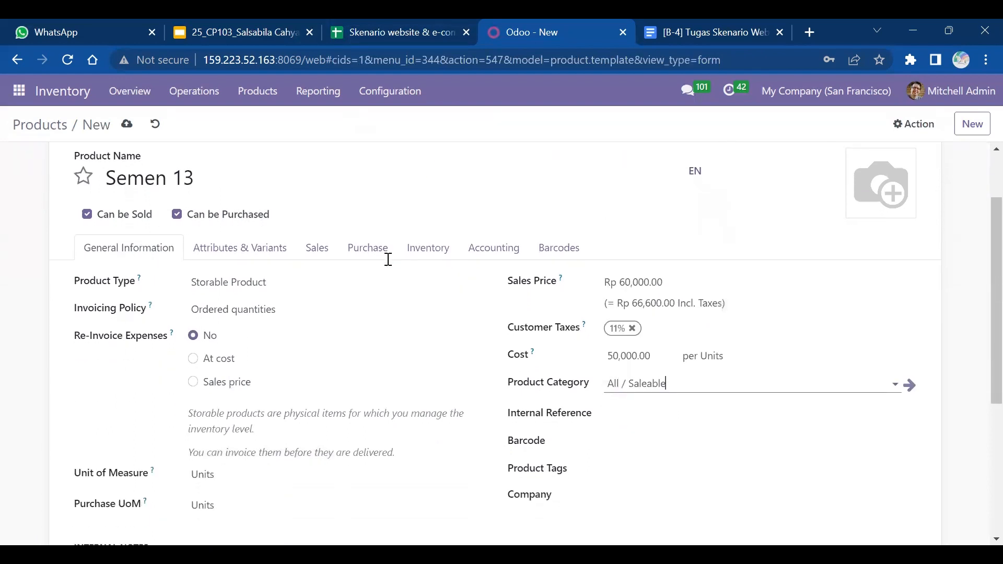
key(Tab)
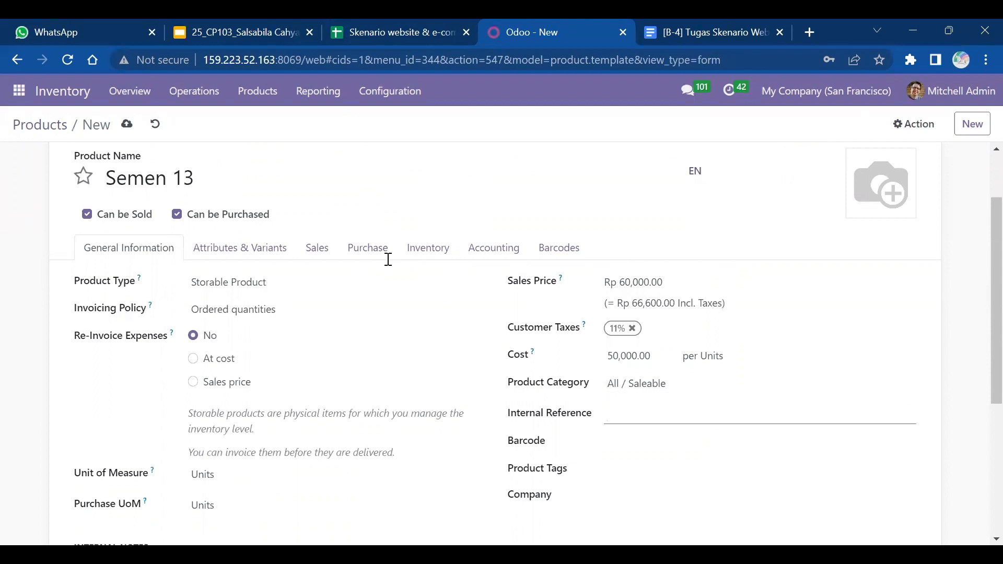
text(kelompok 13)
click(388, 260)
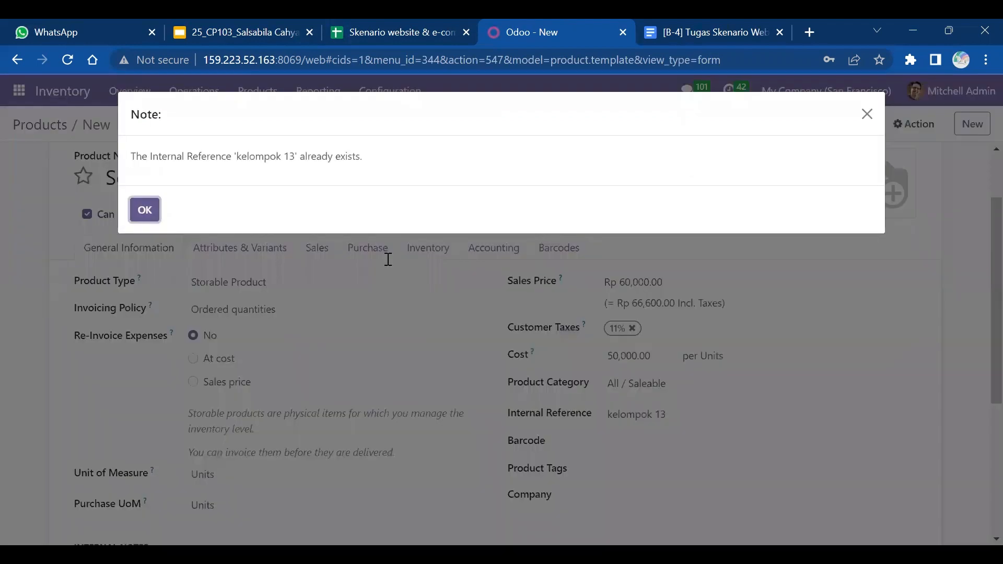
key(Return)
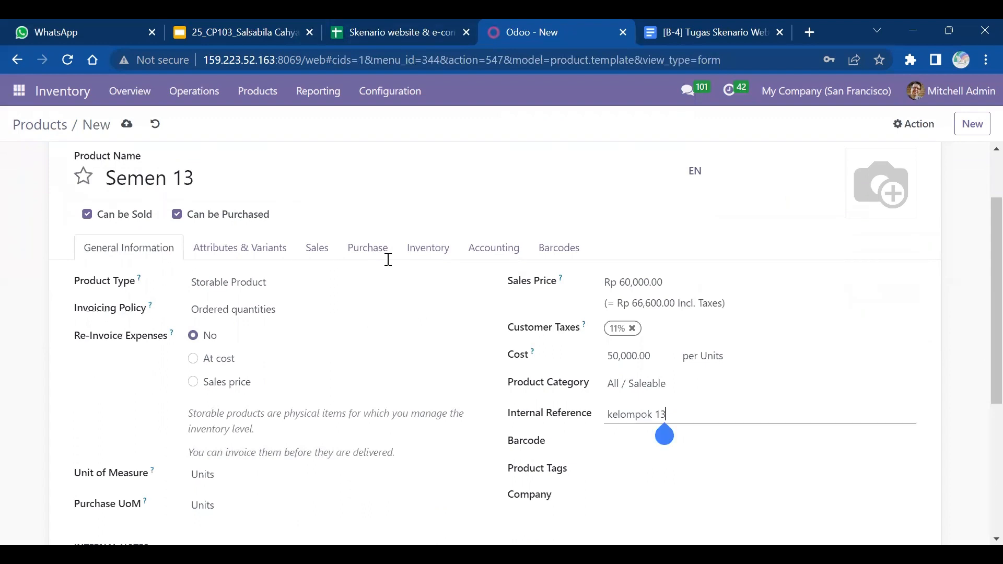
- Add the semen photo, save Semen 13, and open its on-hand quantities
scroll(388, 260, up, 2)
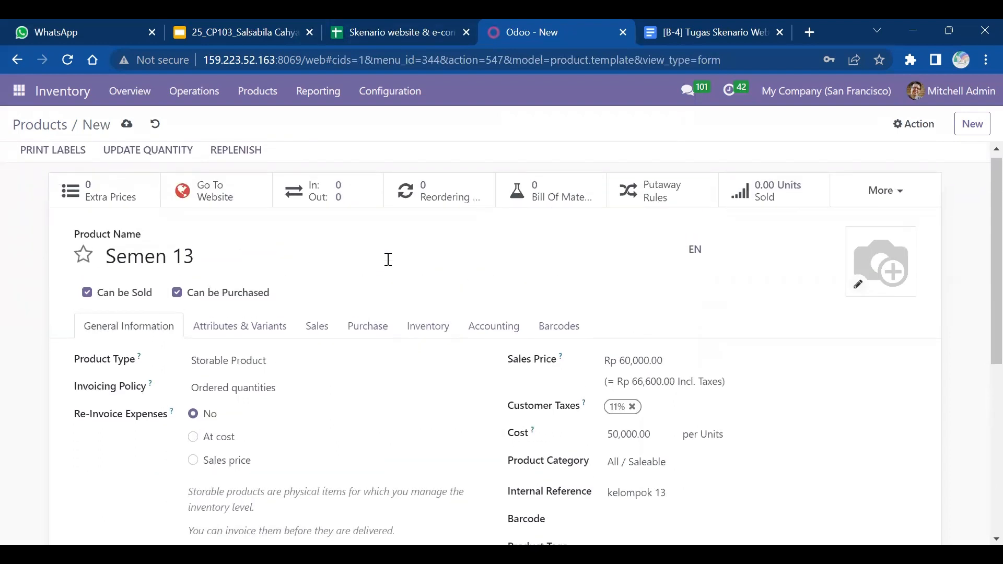
click(287, 161)
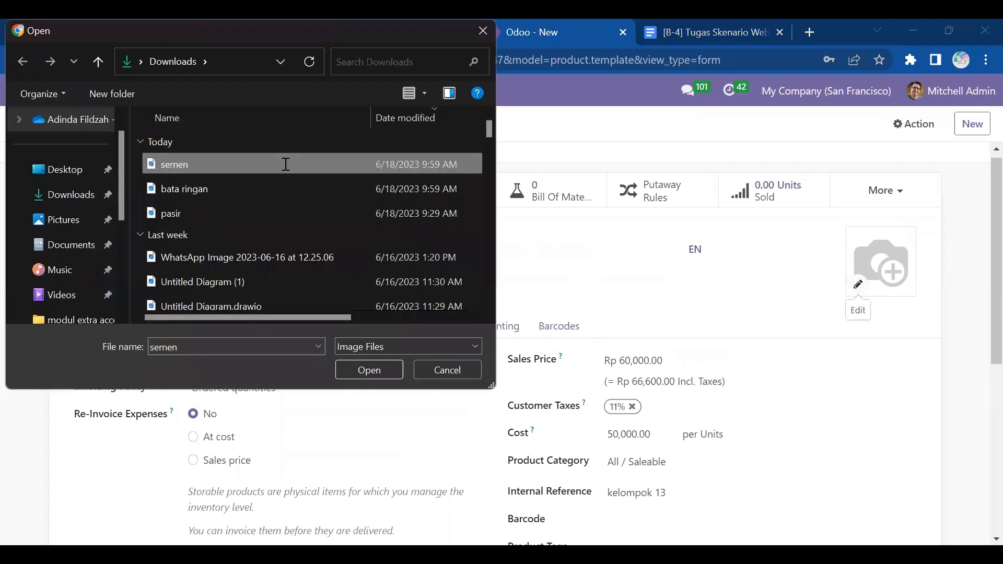
click(388, 372)
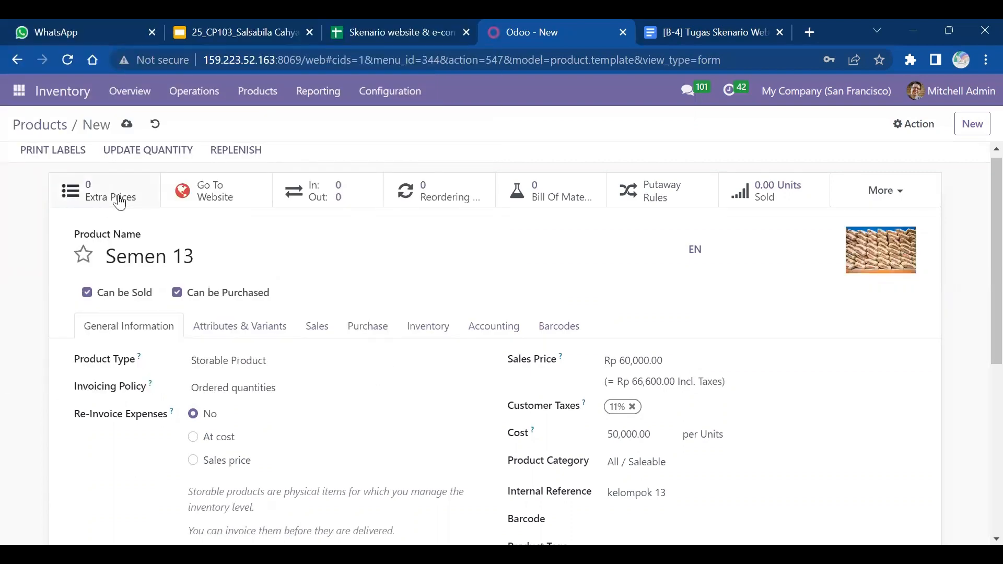
click(128, 125)
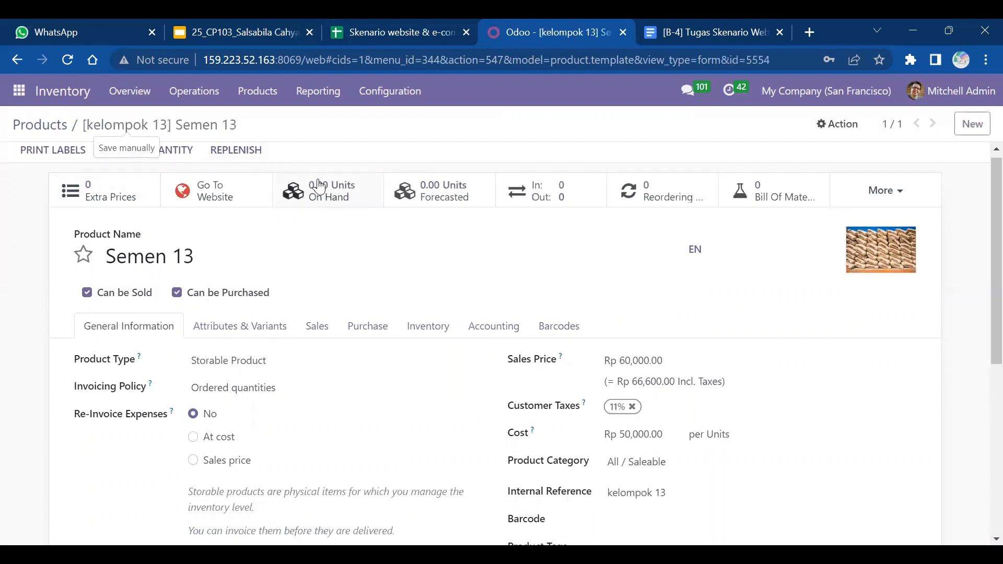
click(321, 189)
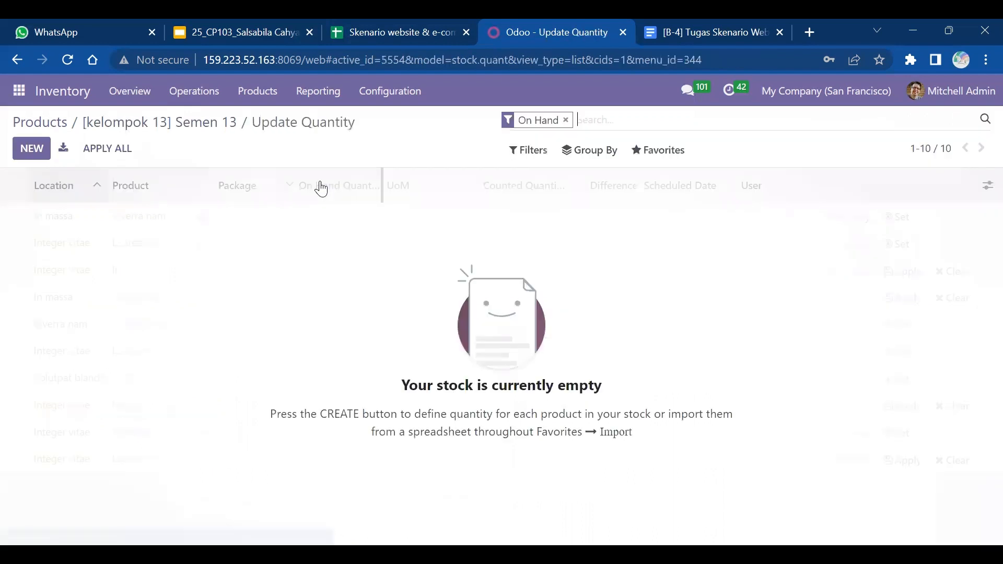
- Record a counted quantity of 200 units on hand for Semen 13
click(32, 149)
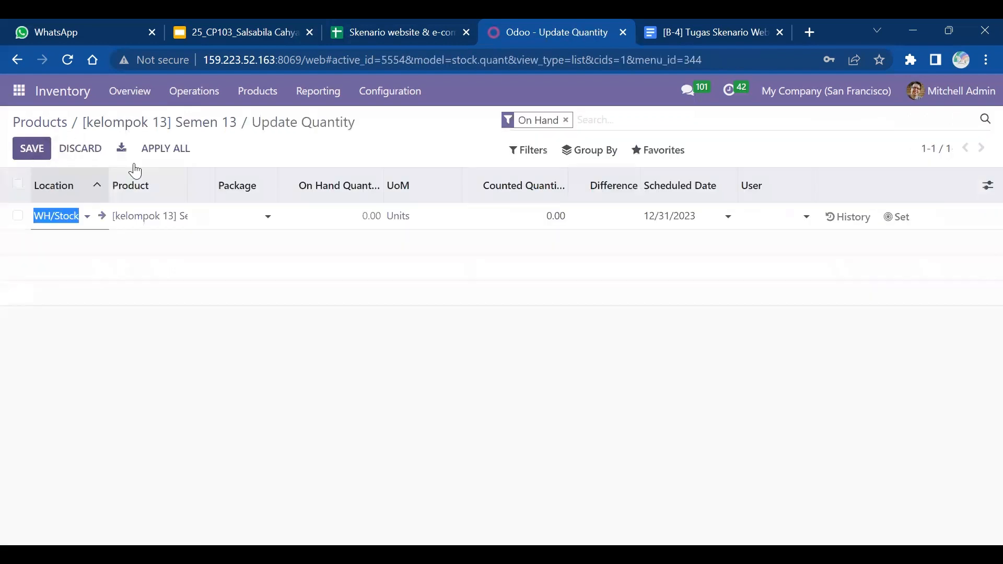
click(554, 217)
text(200)
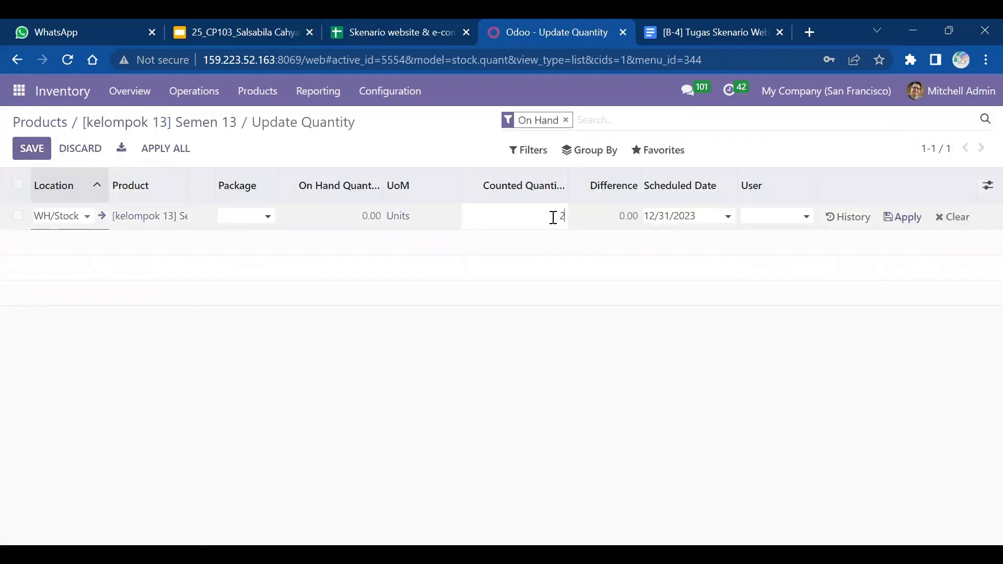
click(904, 219)
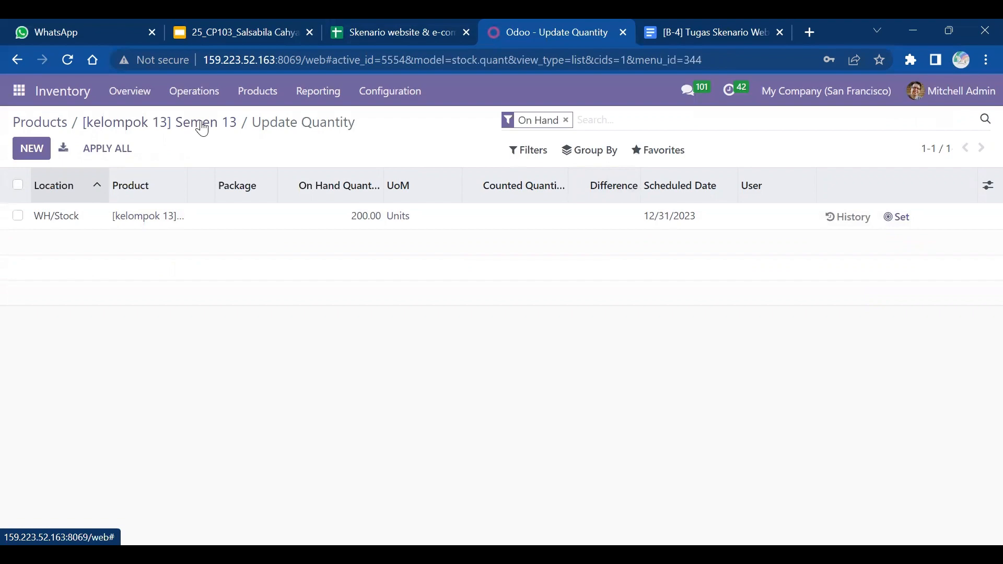
- Search the product catalogue for 'bata ringan' and open Hebel/Bata Ringan 13
click(58, 121)
click(381, 26)
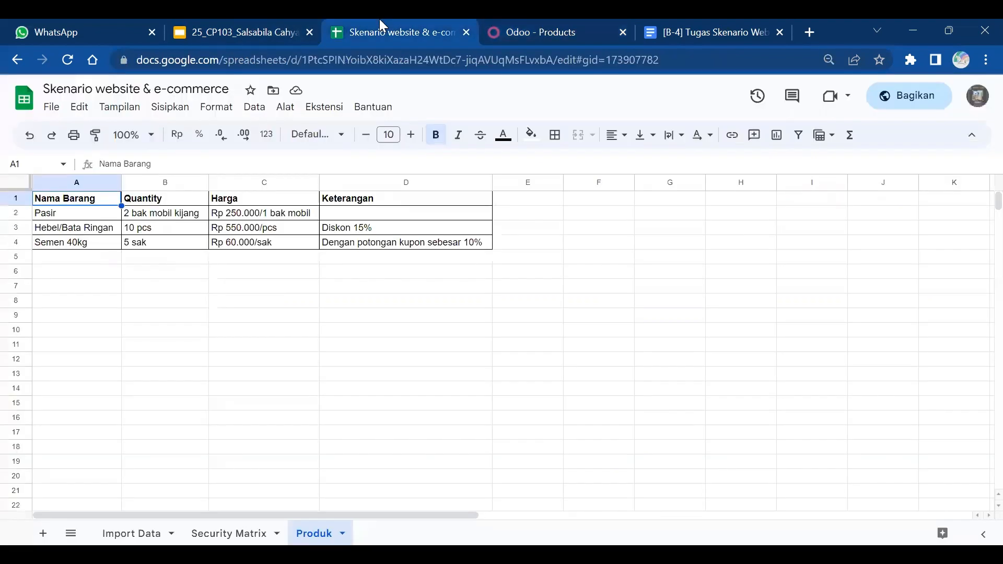
click(555, 24)
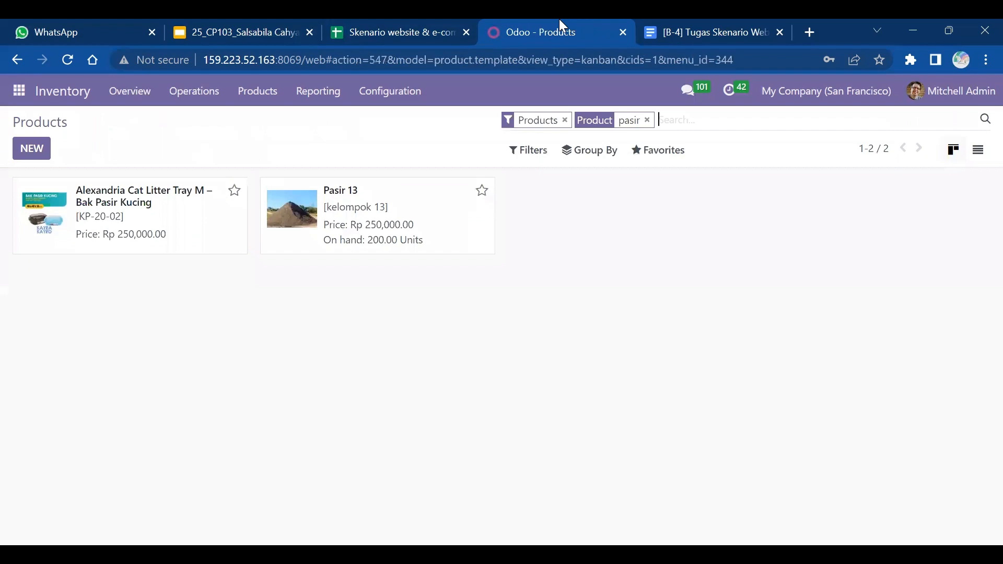
click(647, 120)
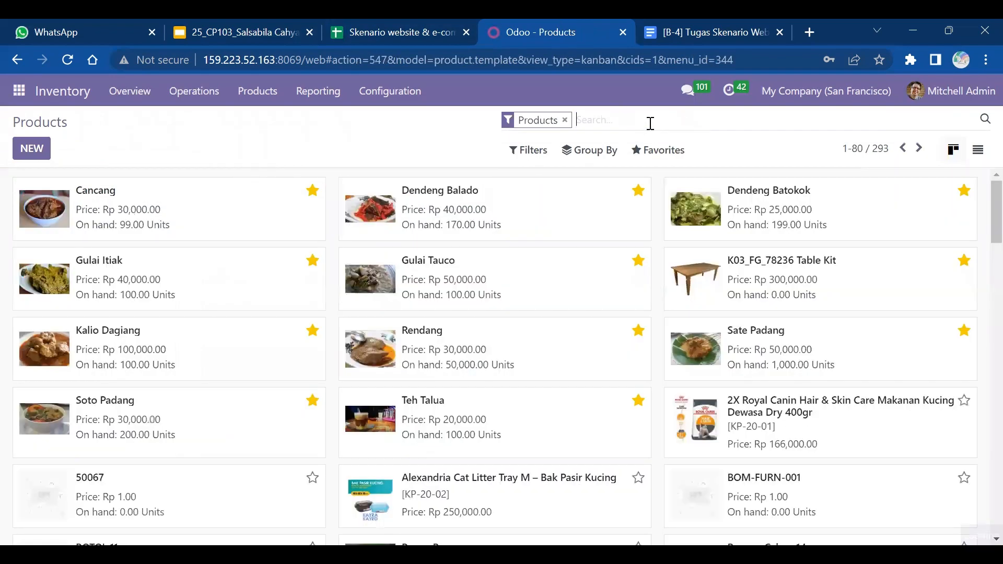
text(bata ringan)
key(Return)
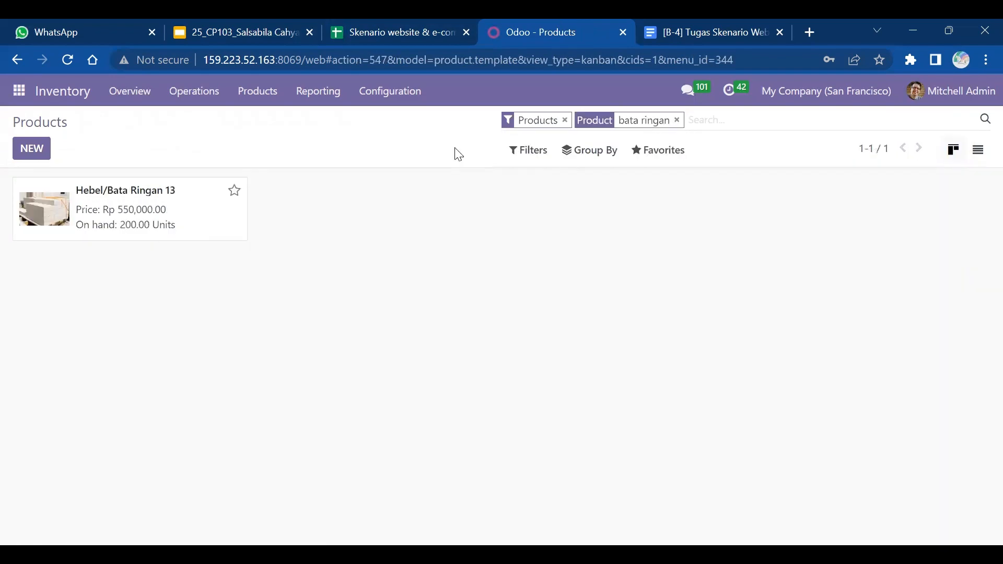
click(103, 228)
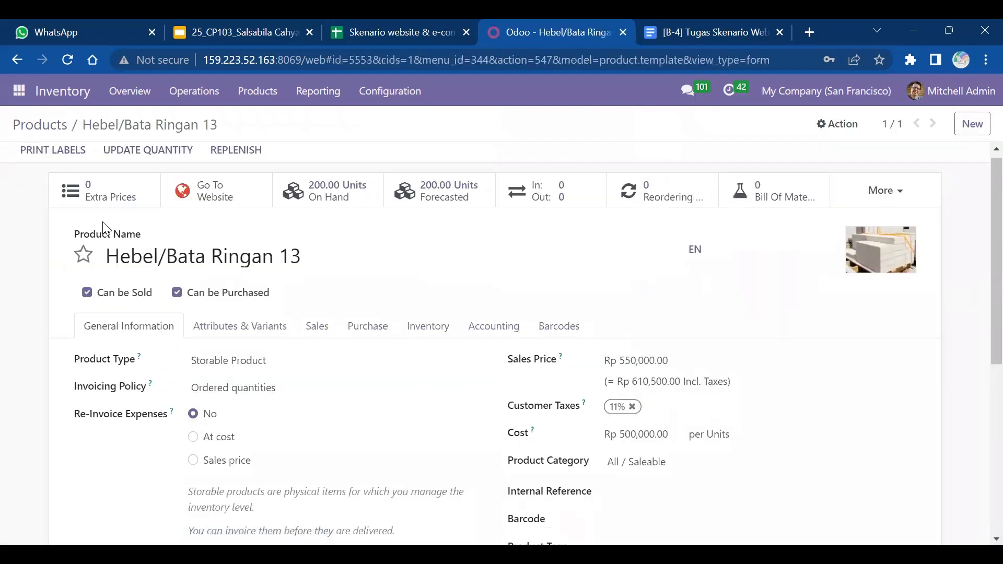
- Give Hebel/Bata Ringan 13 internal reference 'kelompok 13', save it, and open the Website app
scroll(103, 228, down, 1)
click(648, 422)
text(kelompok 13)
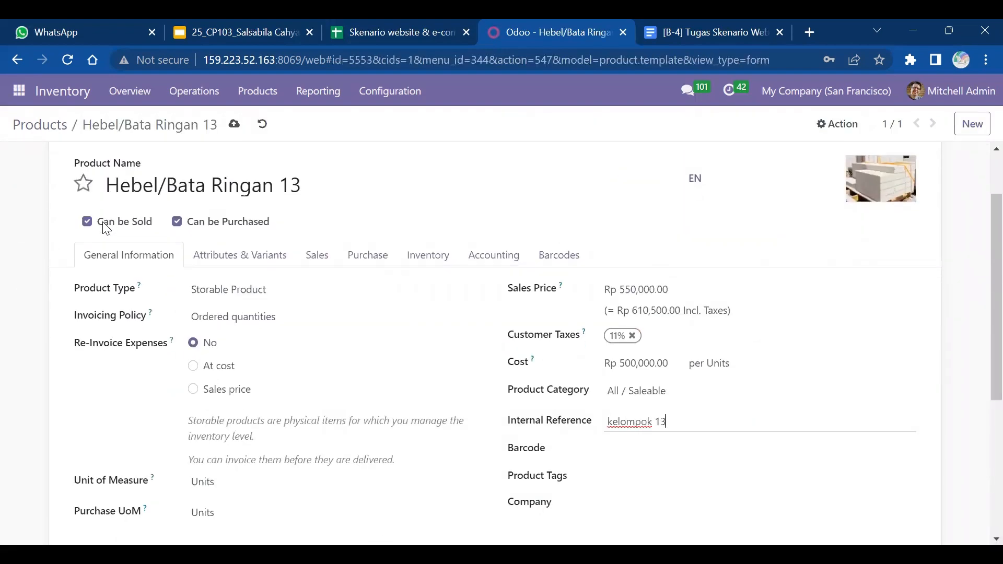
key(Tab)
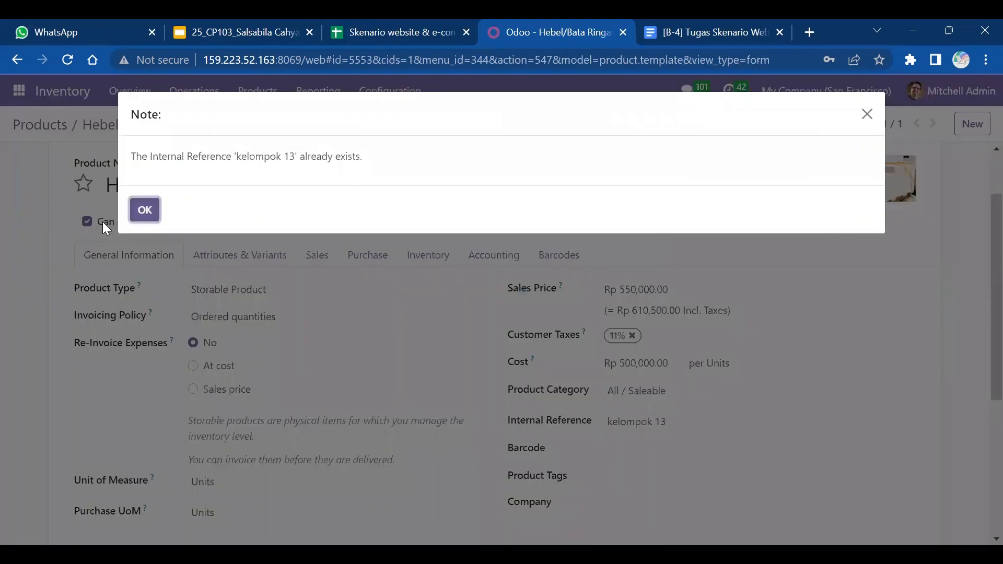
key(Return)
scroll(105, 230, up, 2)
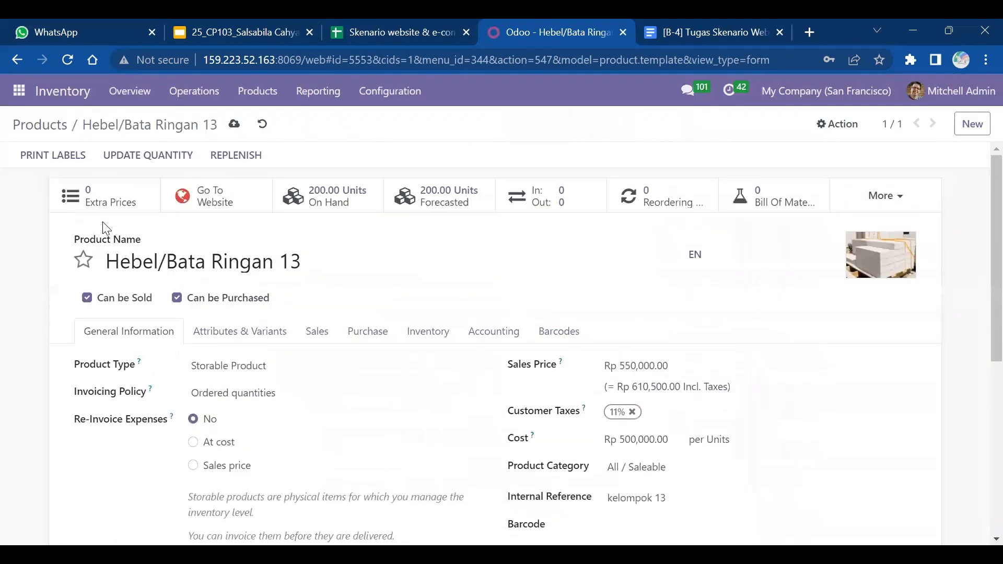
click(235, 124)
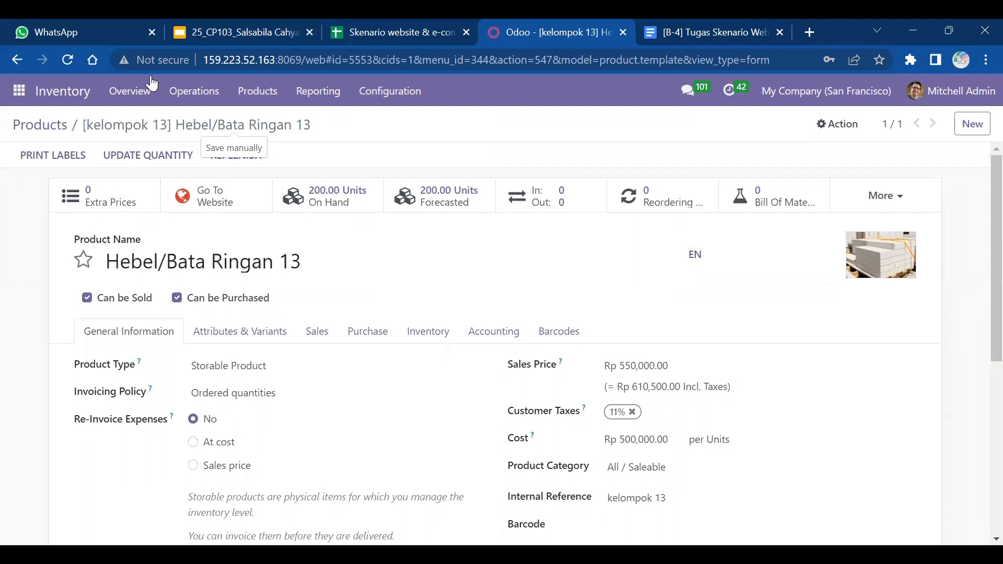
click(20, 94)
click(31, 319)
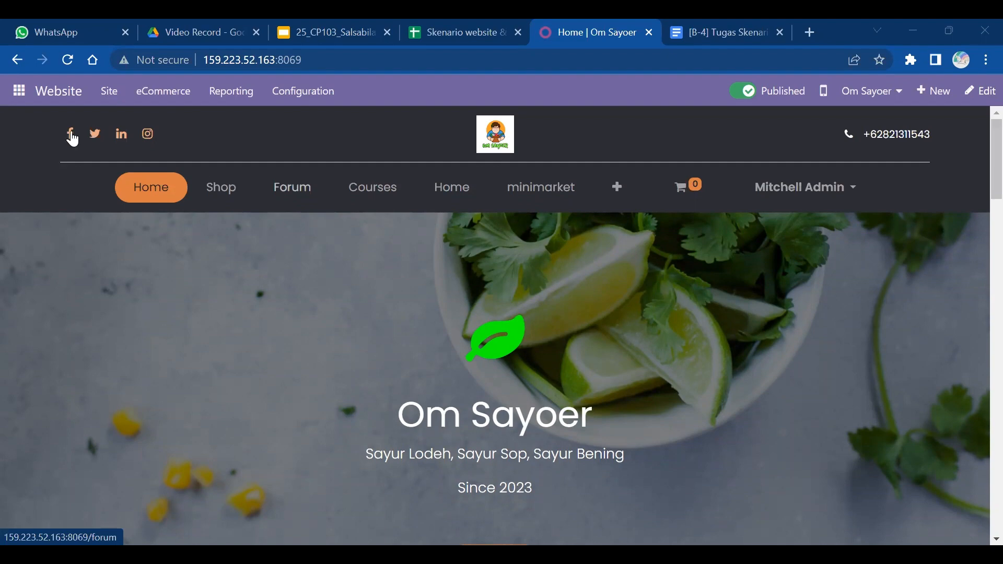
- Add a 10% discount-on-order reward to the kupon 10% kel 13 coupon program
click(159, 99)
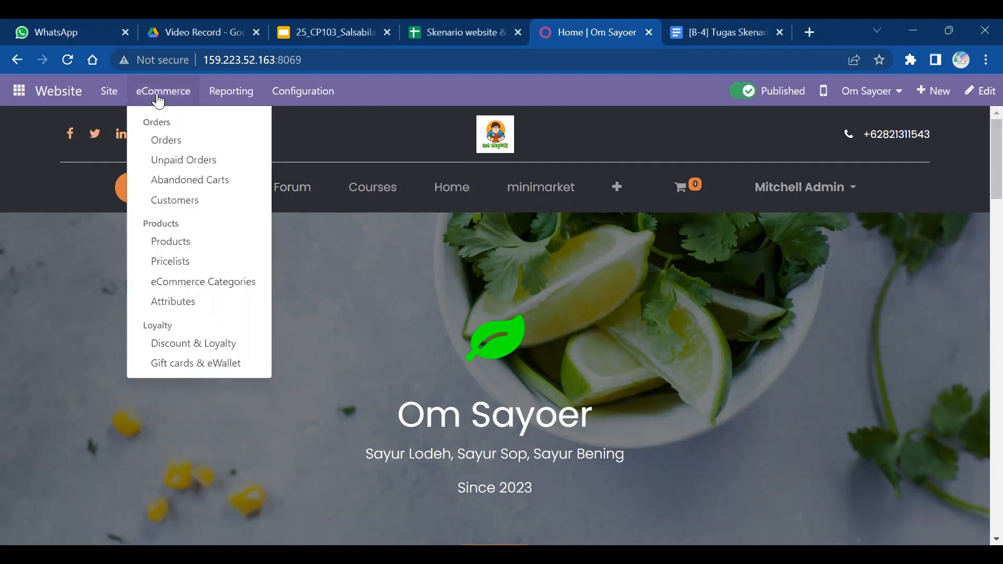
click(201, 344)
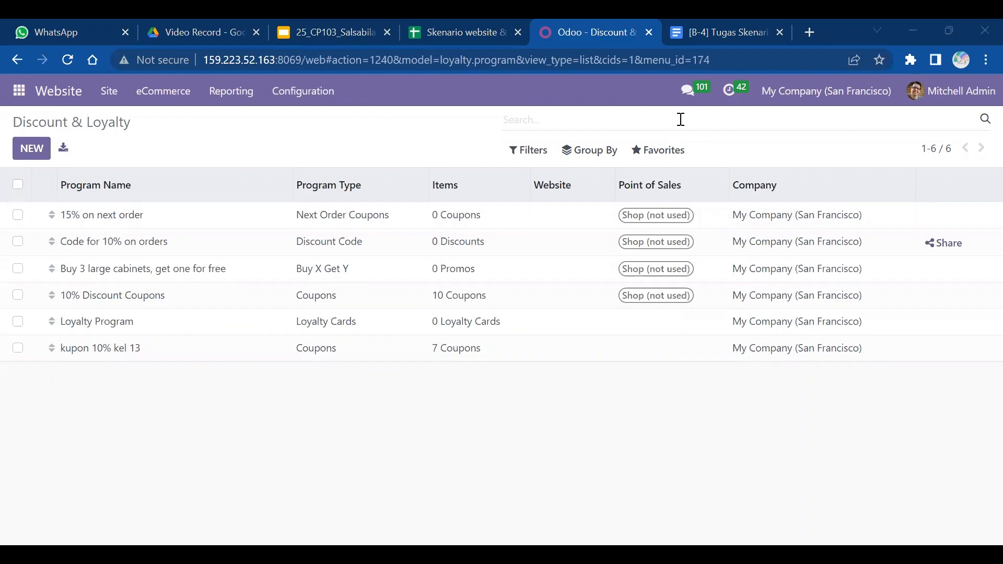
click(113, 349)
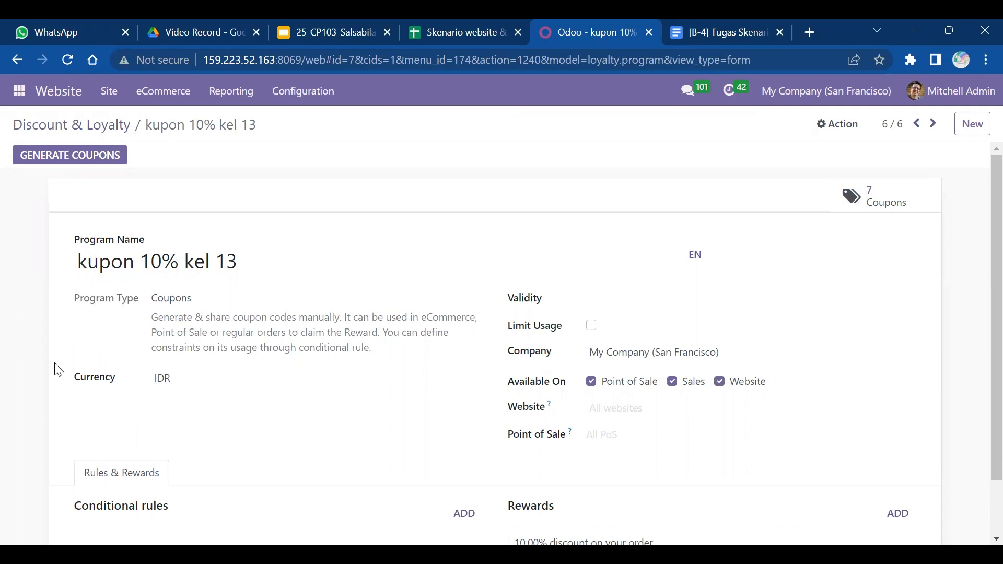
scroll(59, 370, down, 1)
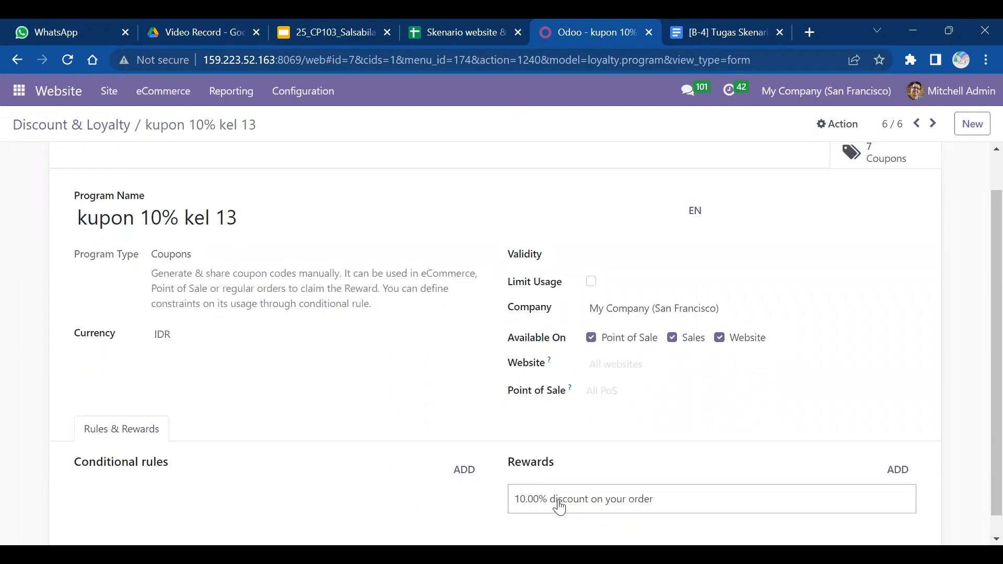
click(900, 470)
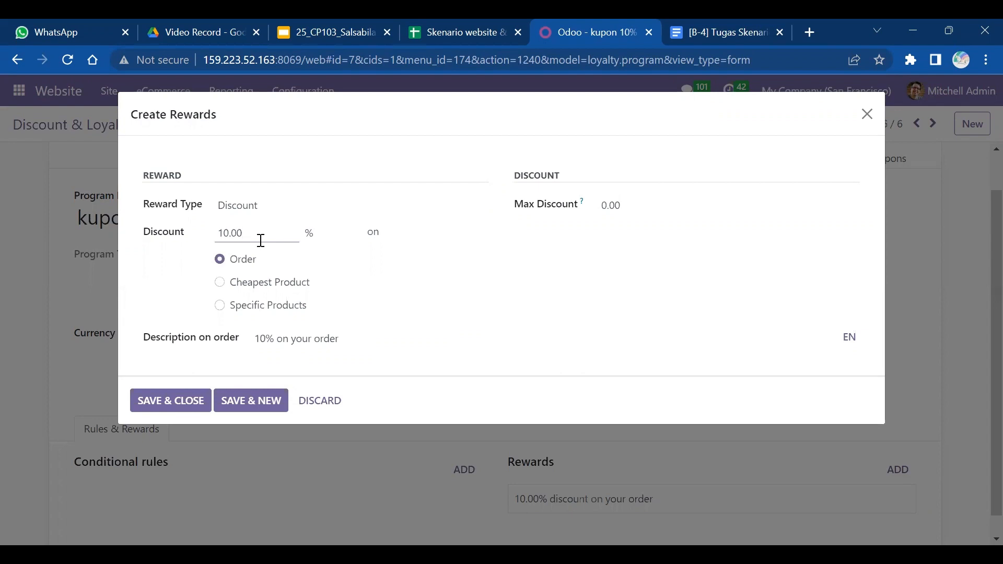
click(220, 306)
click(222, 261)
click(199, 402)
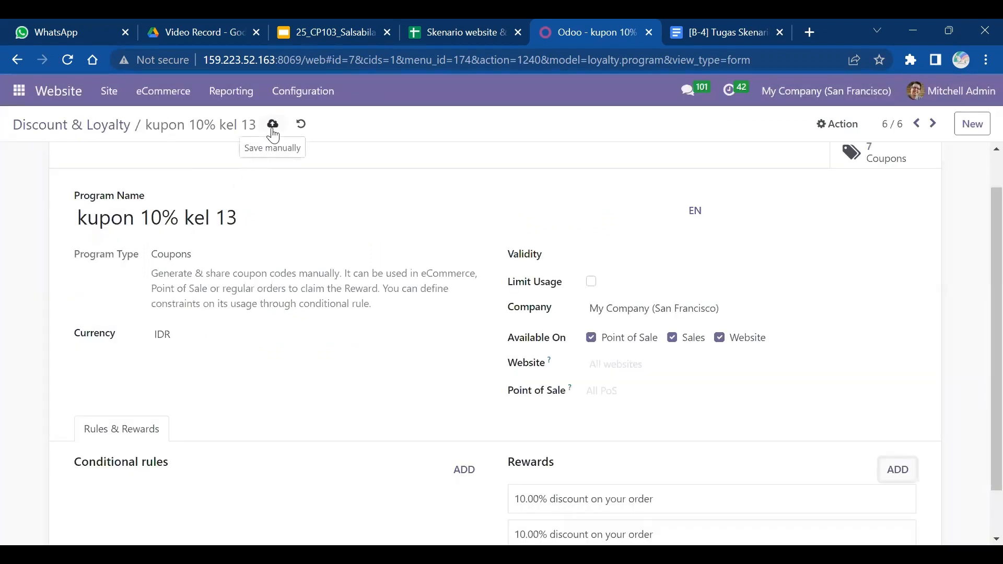
- Review the new reward and save the kupon 10% kel 13 program
scroll(273, 136, down, 1)
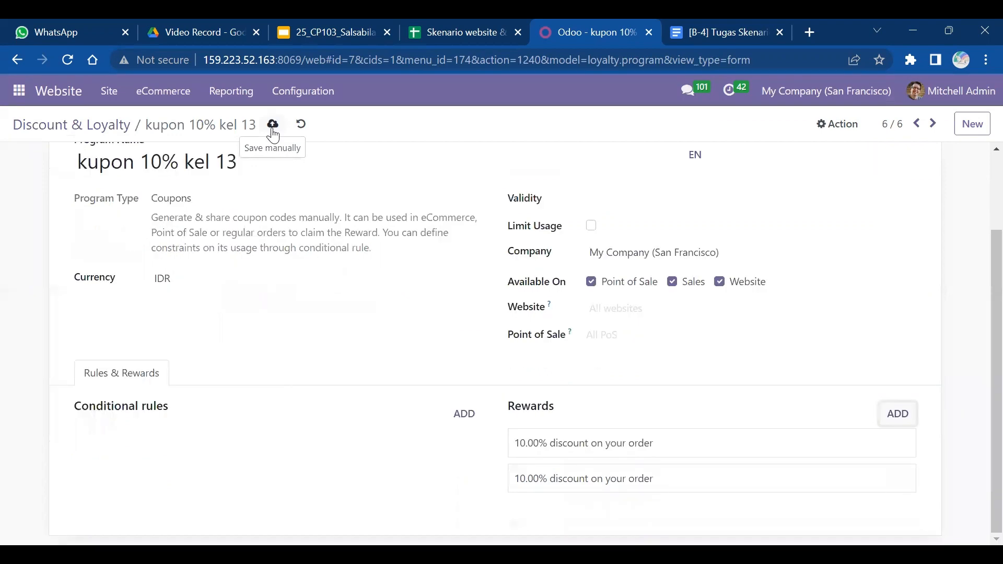
key(Return)
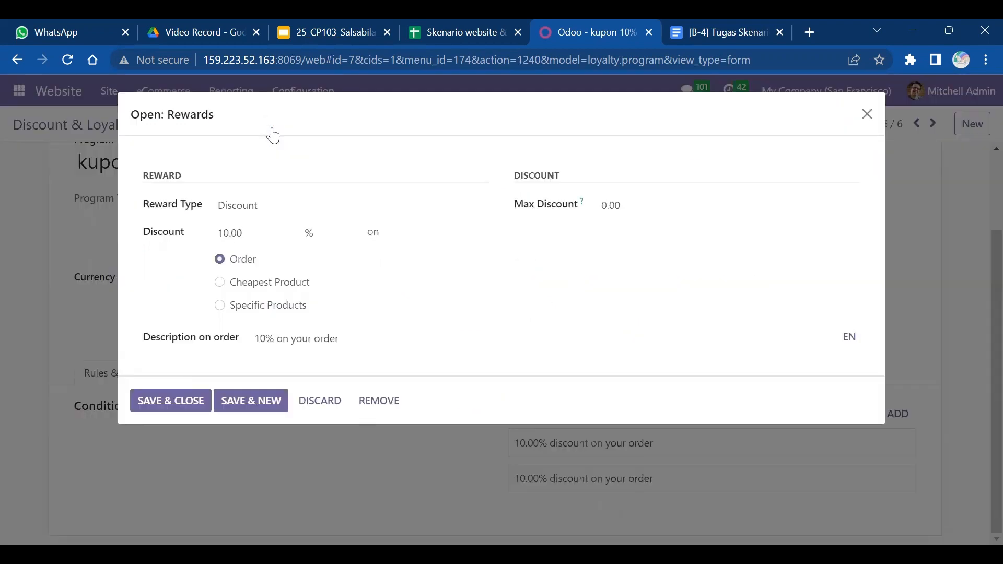
key(Escape)
scroll(273, 136, up, 1)
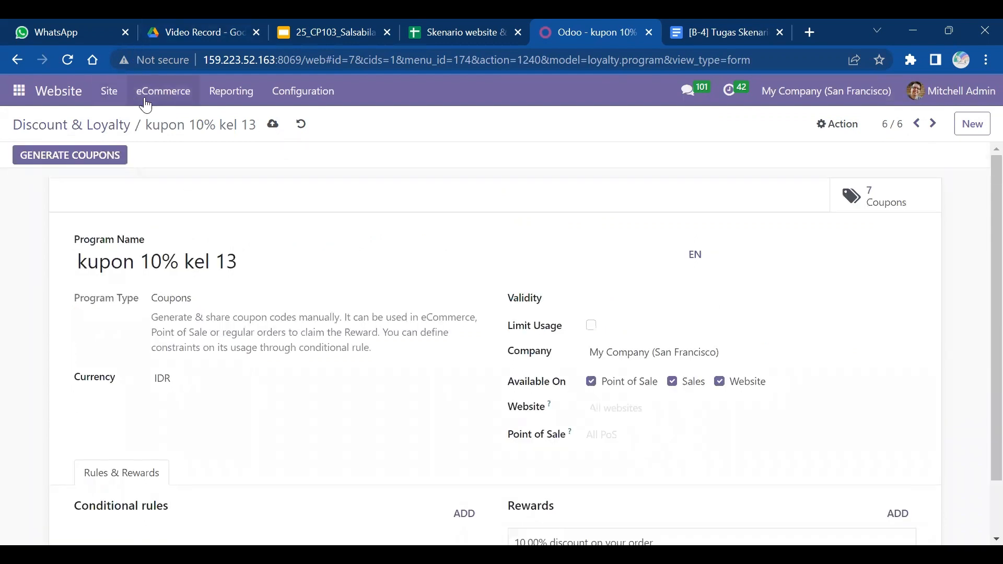
click(273, 125)
click(173, 98)
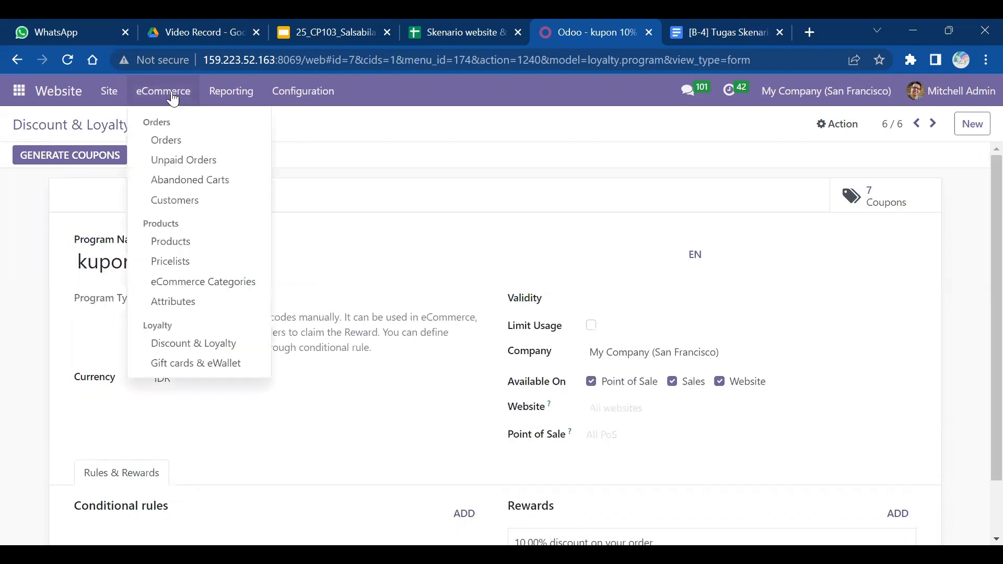
- Open the Public Pricelist and compare it with the scenario spreadsheet
click(177, 262)
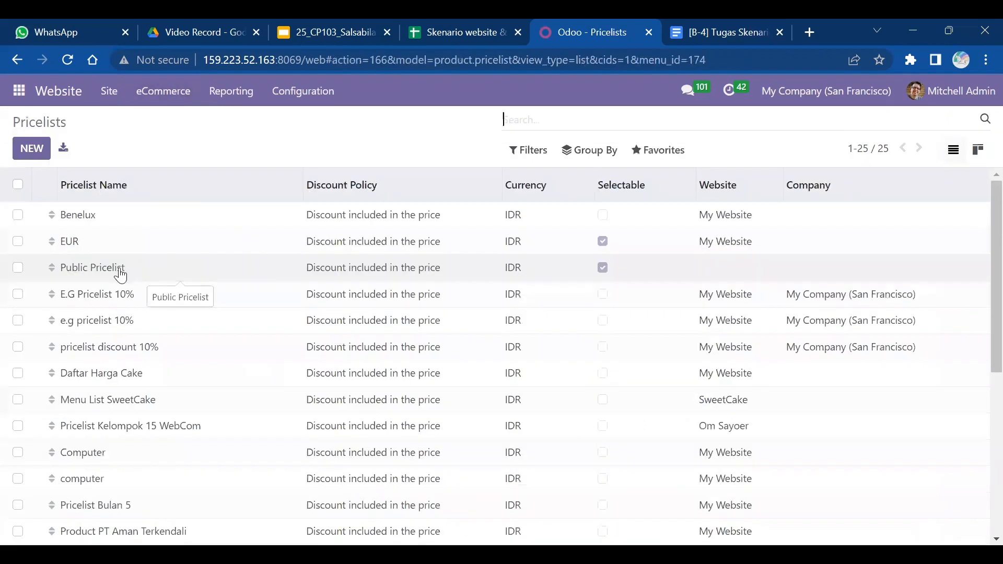
double_click(121, 275)
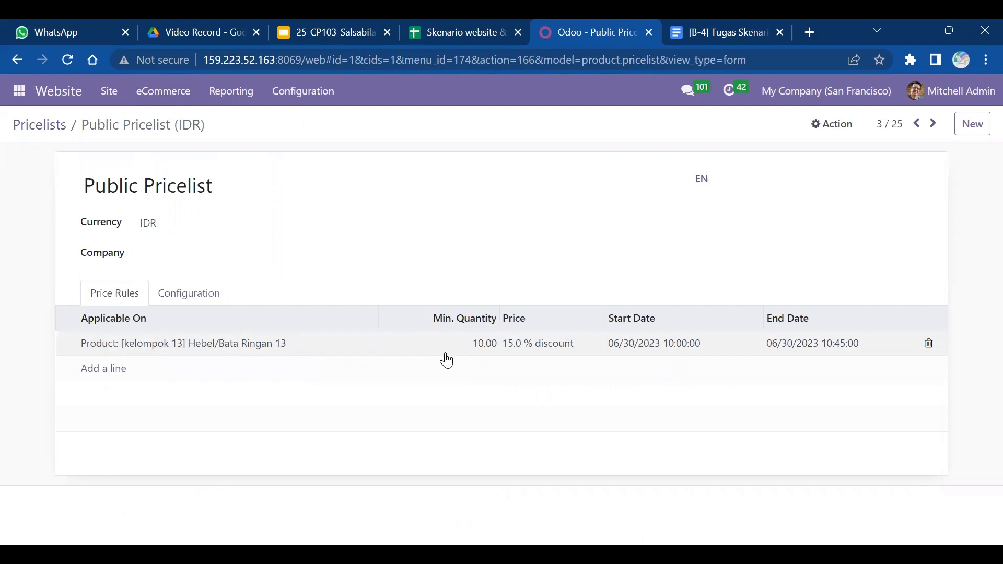
click(479, 24)
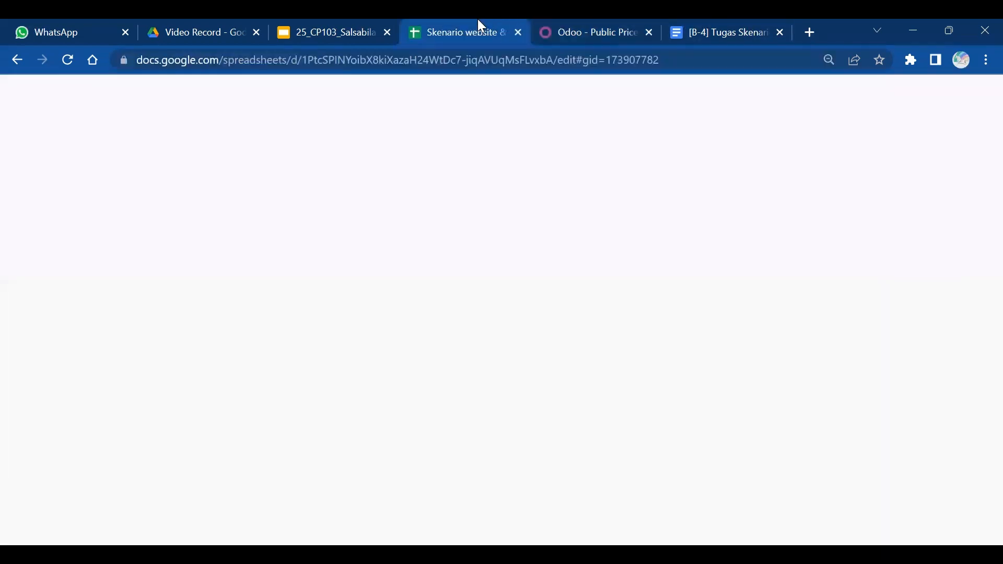
click(600, 21)
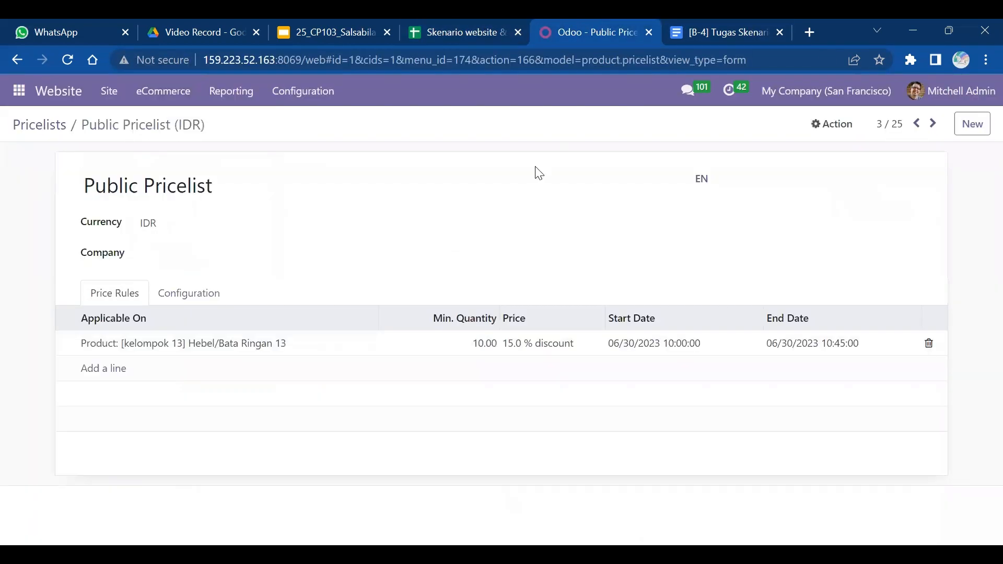
click(465, 25)
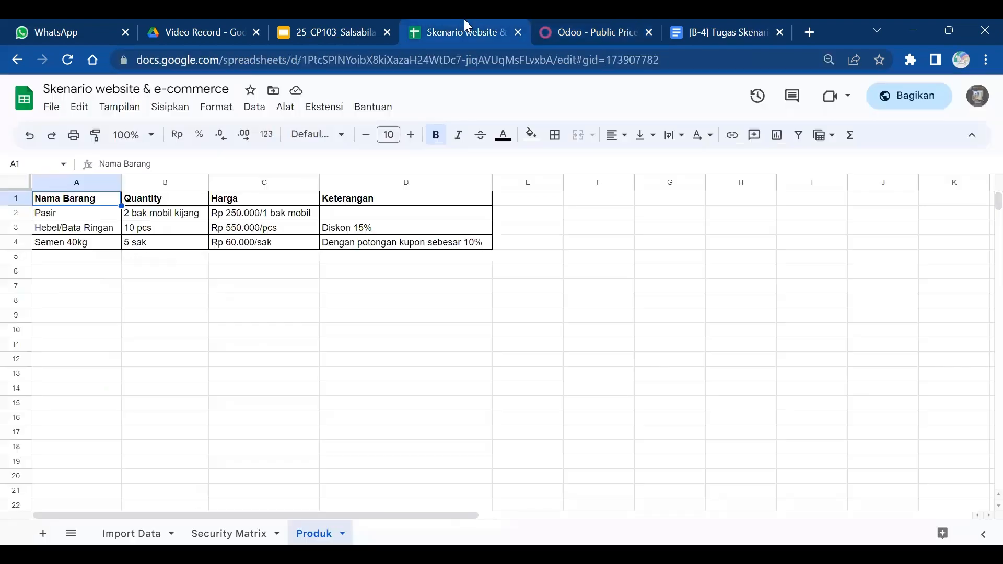
click(609, 22)
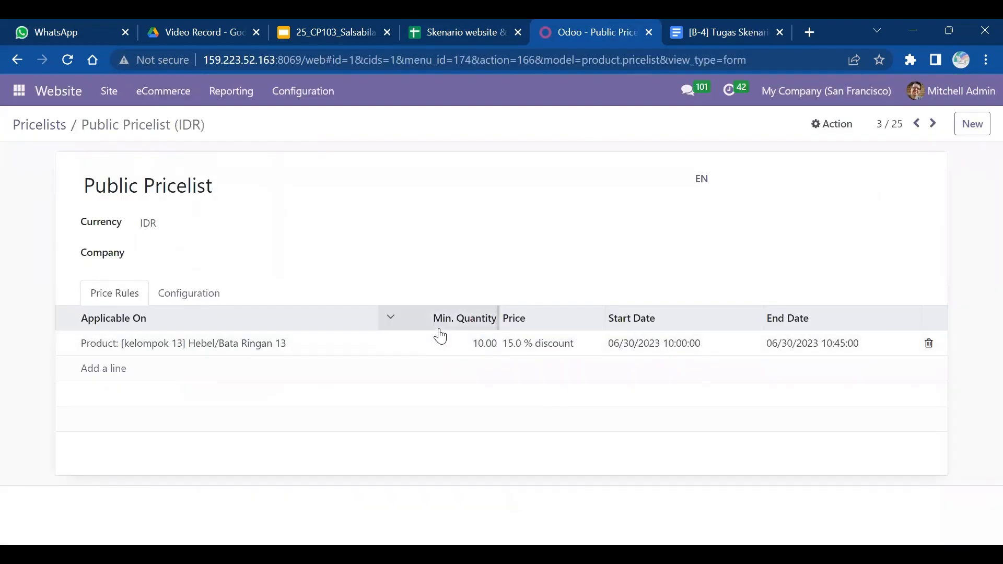
- Verify the Hebel/Bata Ringan 13 rule (15% off from 10 units) and save the pricelist
click(157, 349)
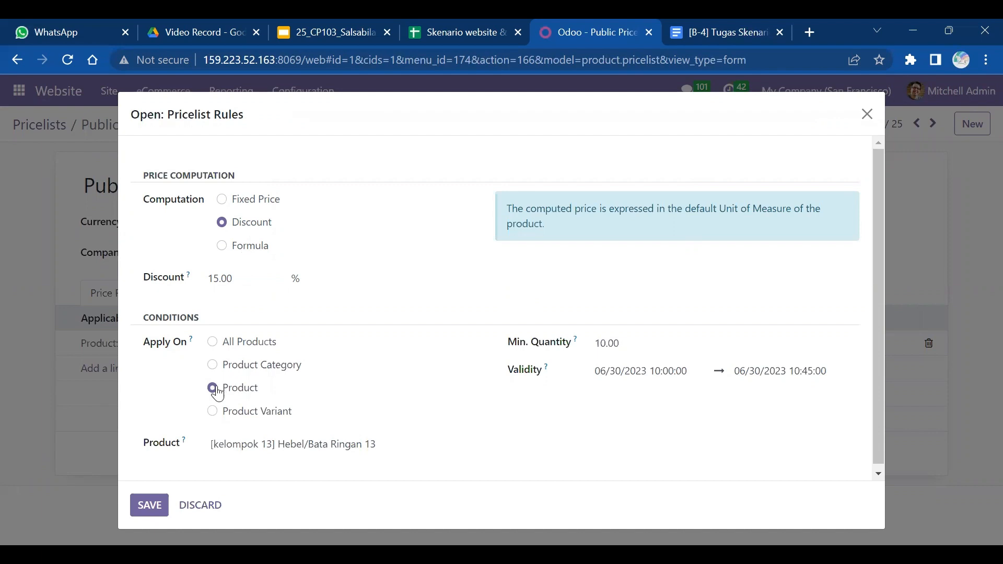
click(453, 26)
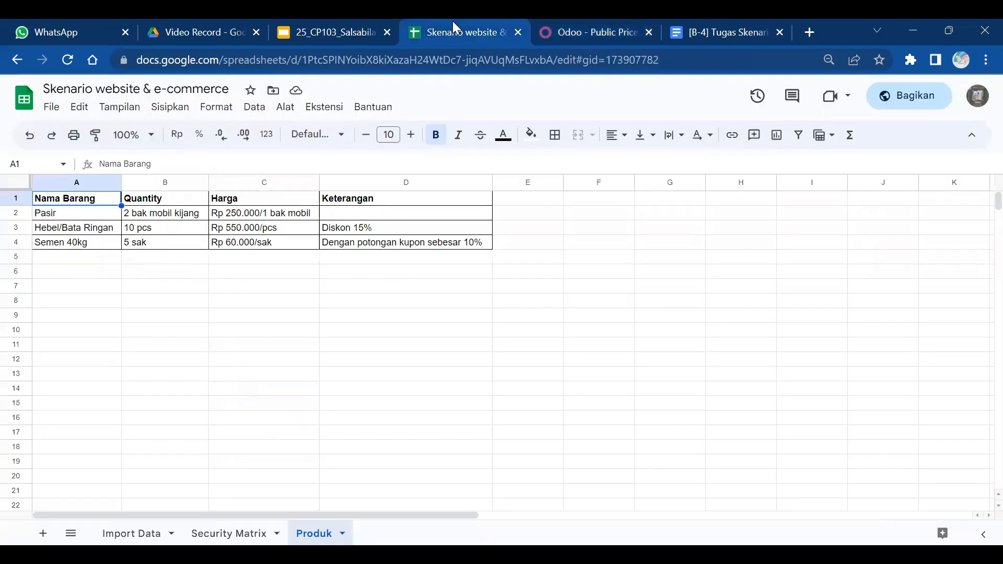
click(576, 24)
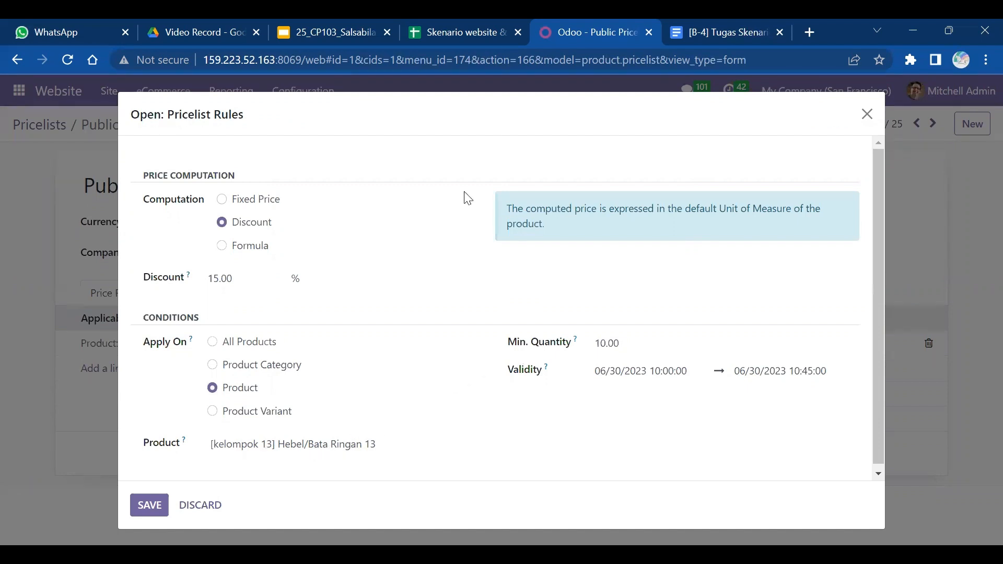
click(421, 21)
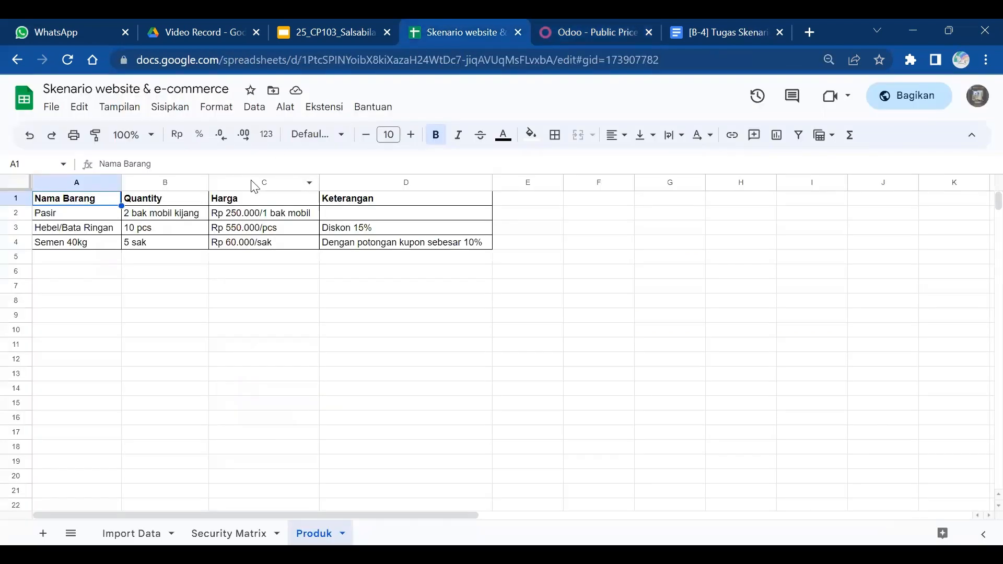
click(167, 233)
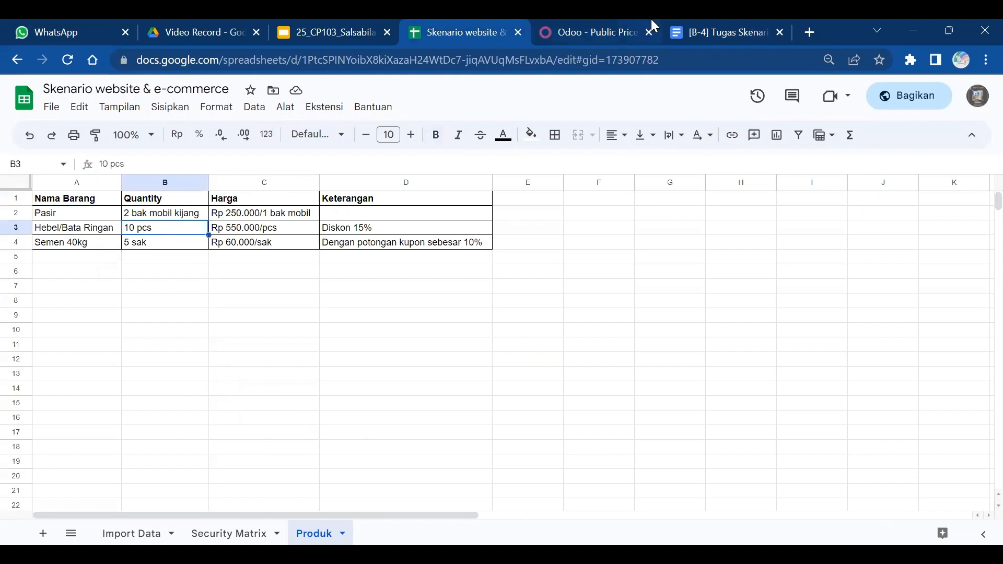
click(595, 38)
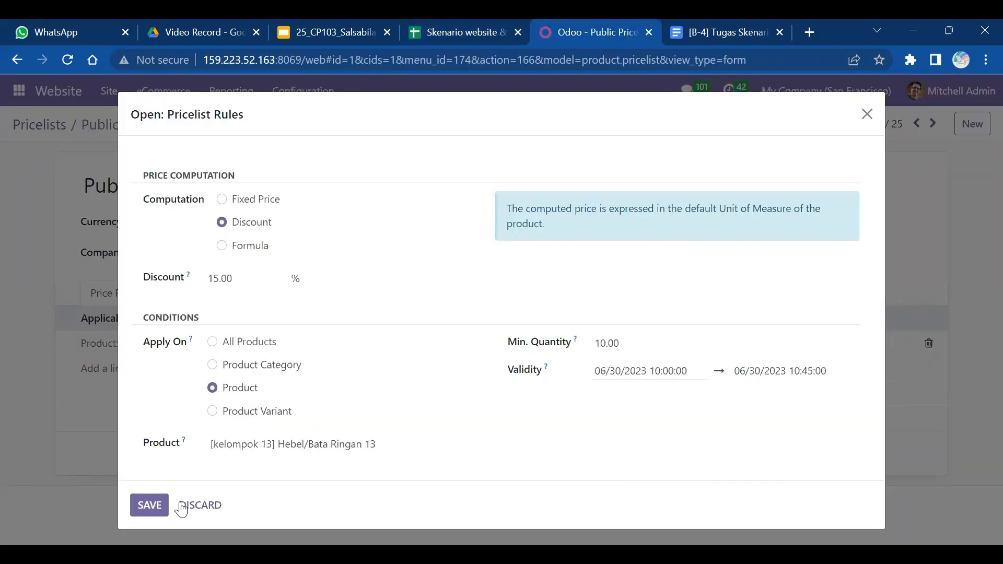
click(150, 505)
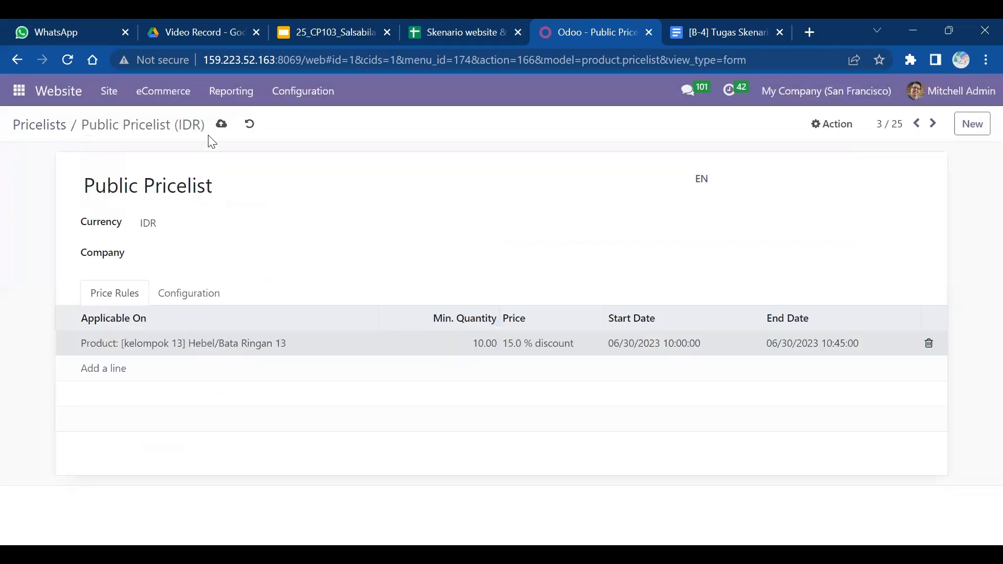
click(220, 130)
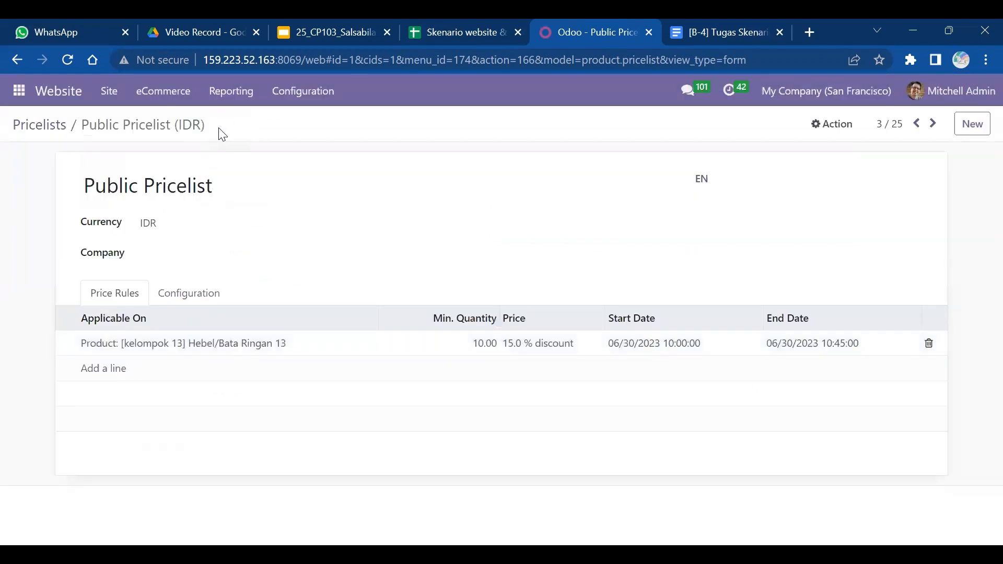
click(303, 94)
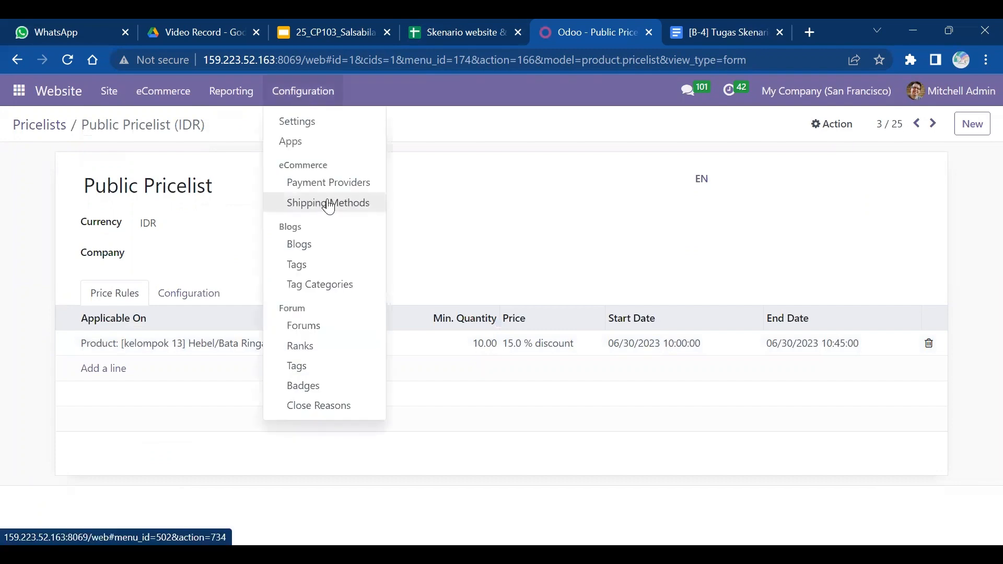
- Search shipping methods for '13' and open Delivery ongkir 13
click(357, 211)
text(1)
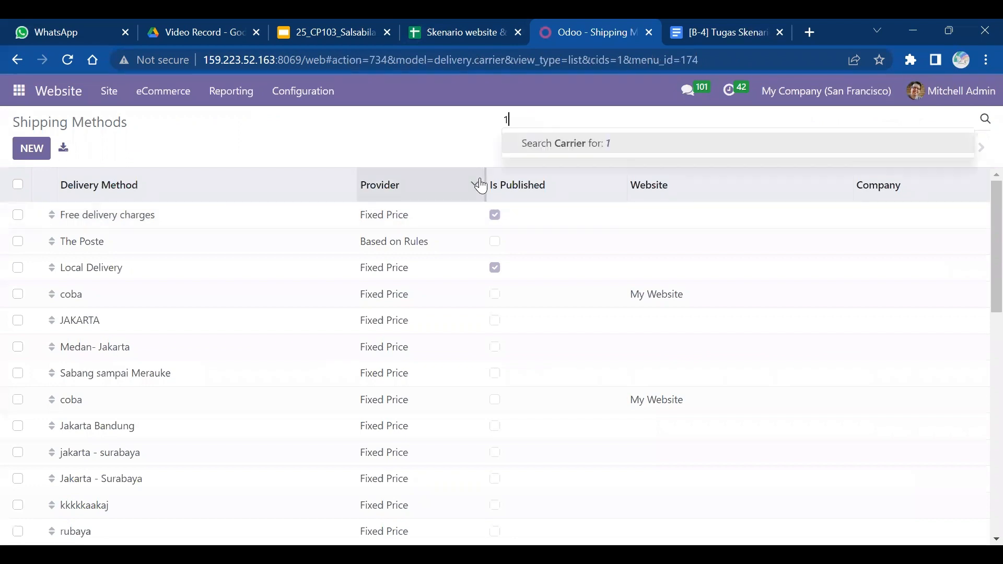
text(4)
key(BackSpace)
text(3)
key(Return)
click(127, 220)
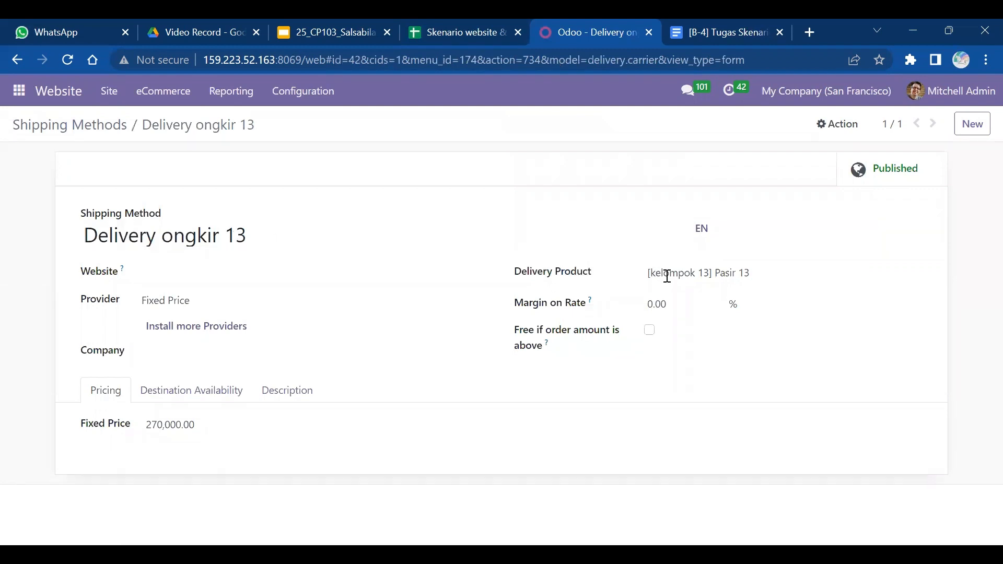
- Check the Skenario spreadsheet's product quantities and prices against the shipping method
click(427, 21)
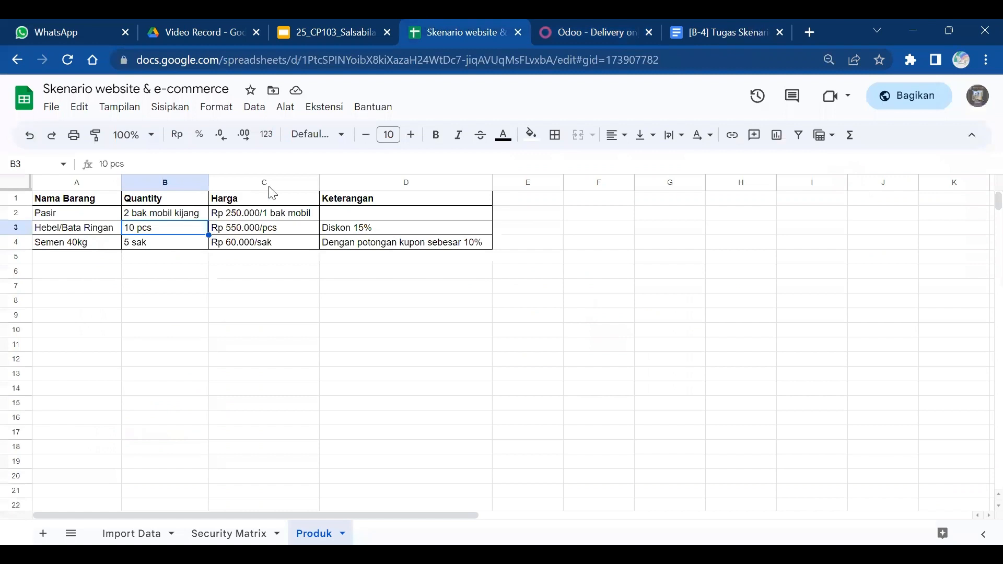
click(577, 23)
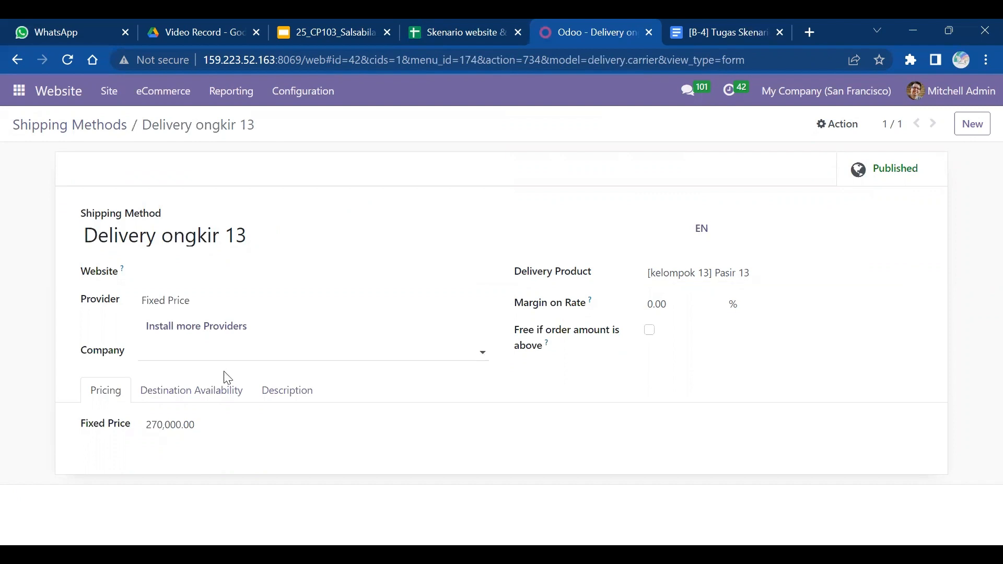
click(469, 26)
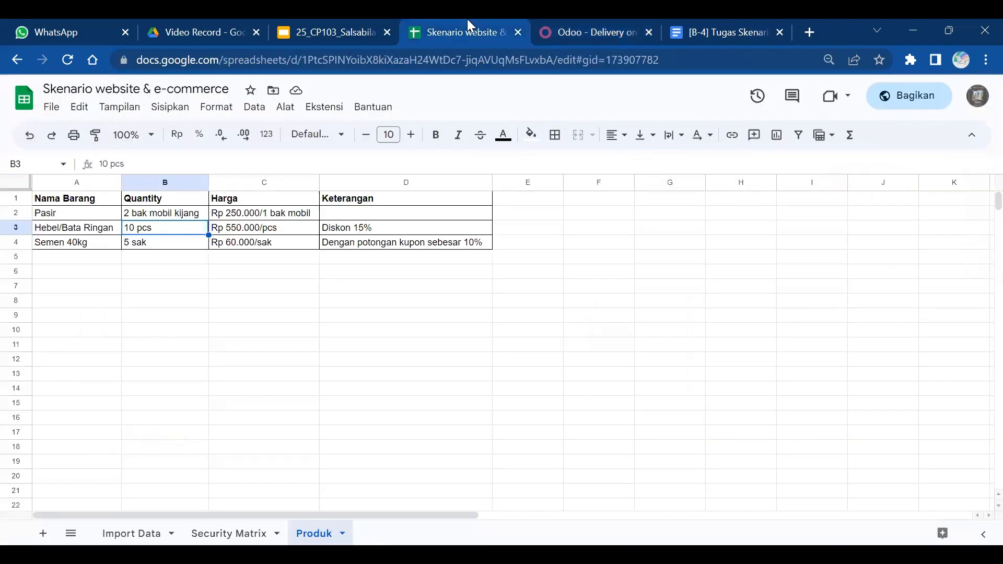
- Present the slides up to the Skenario product table, then return to Odoo's Discuss inbox
click(580, 26)
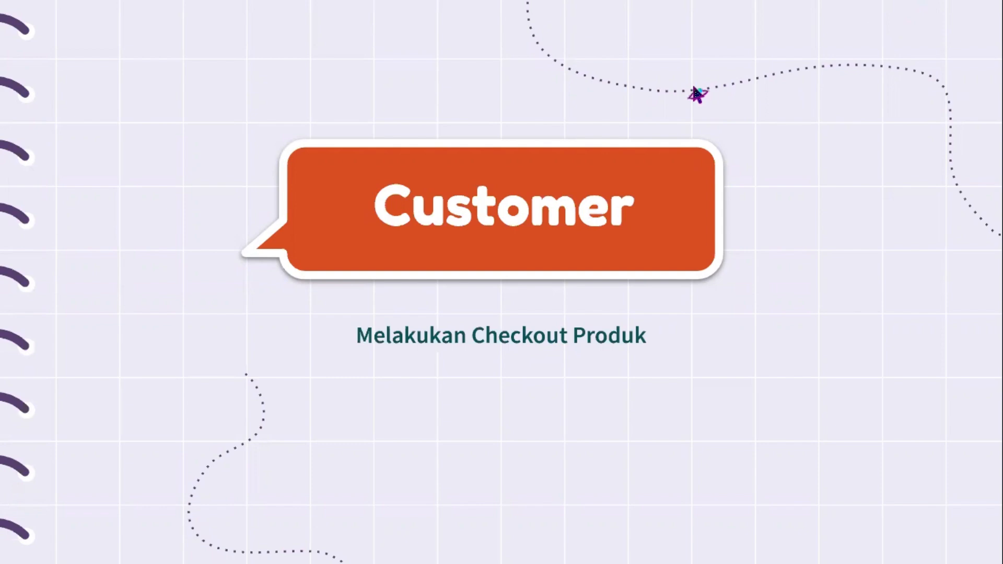
key(Right)
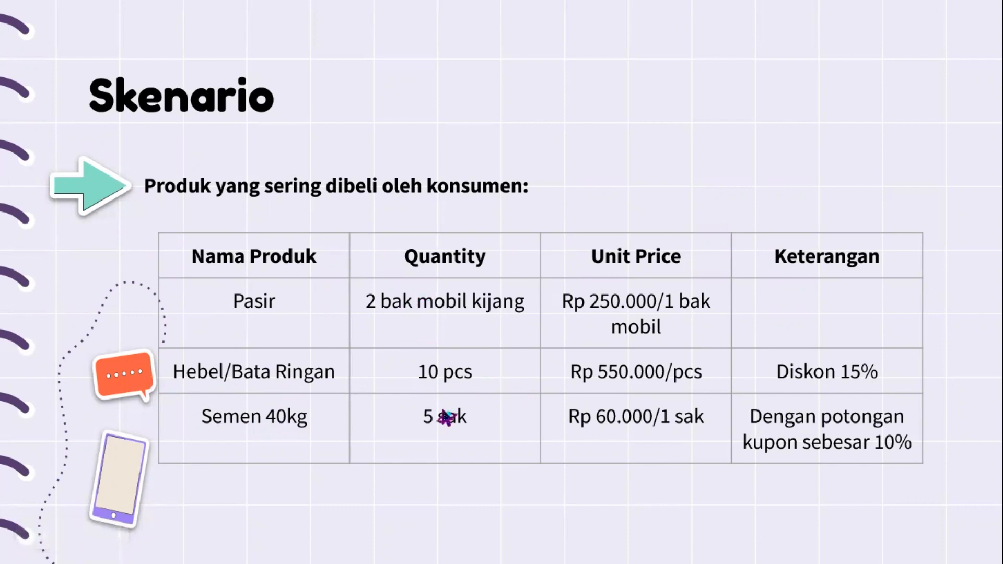
mouse_move(609, 8)
key(alt+Tab)
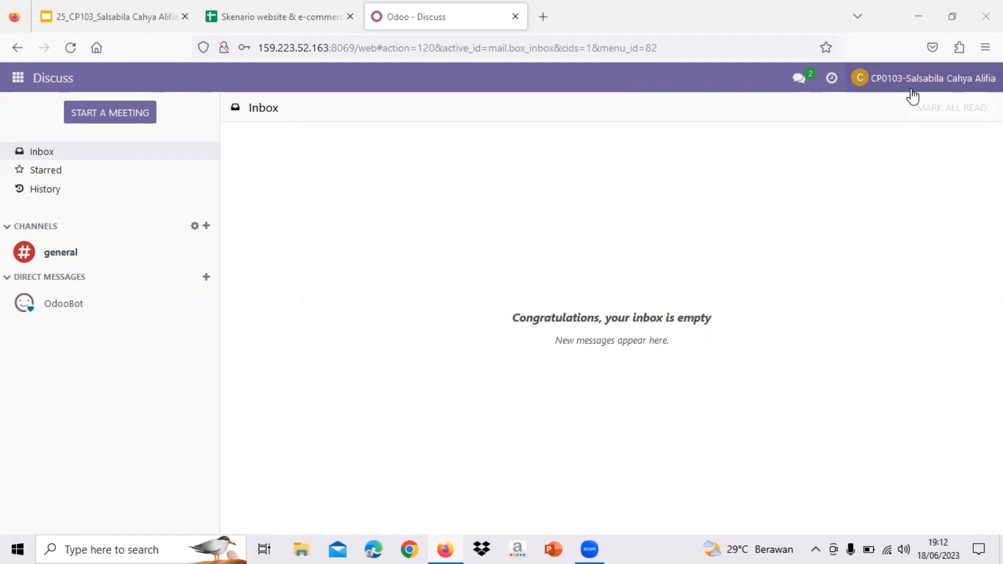
- Launch the Website app from the apps grid to show the Maju Jaya Store home page
click(21, 79)
click(51, 200)
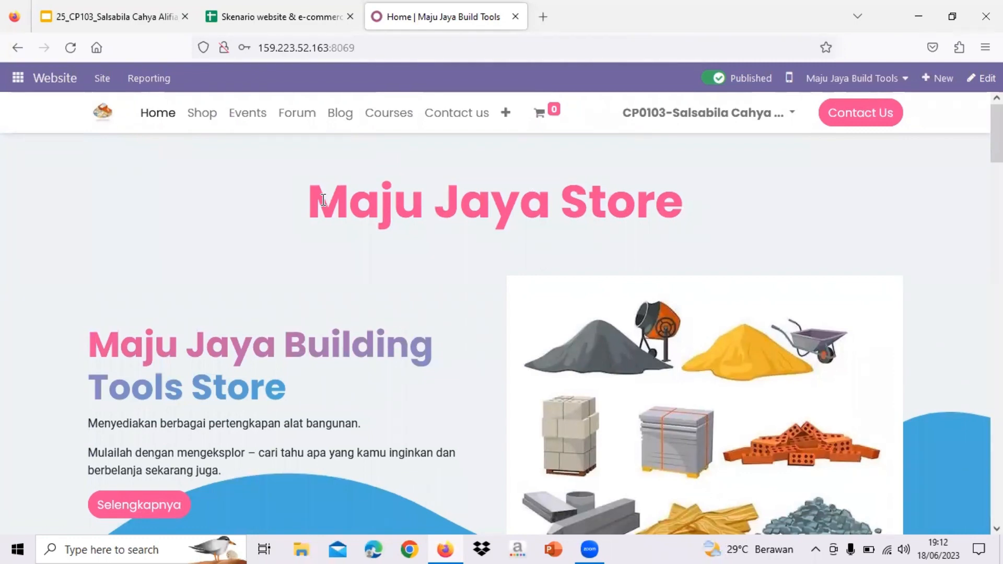
scroll(323, 200, down, 1)
scroll(323, 200, up, 1)
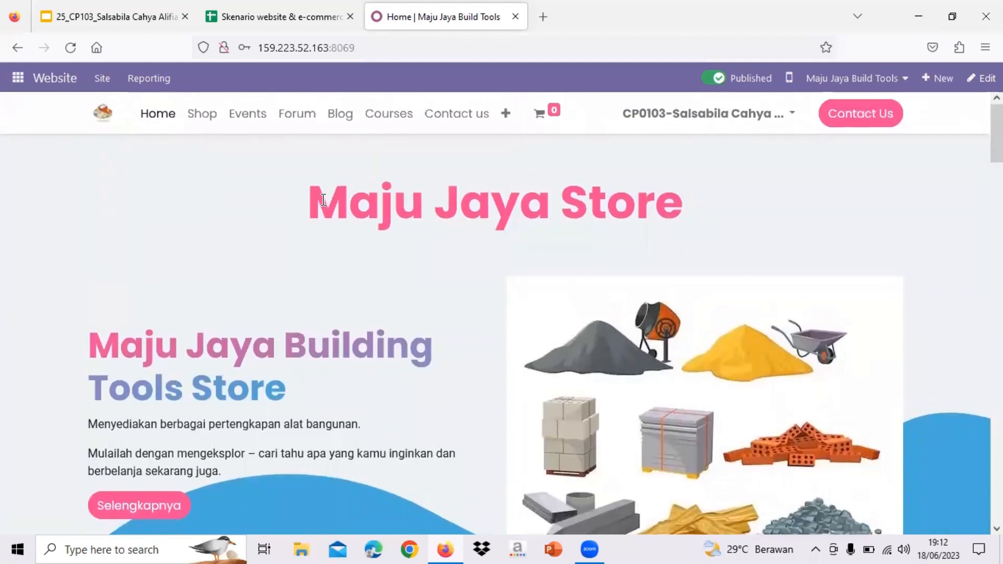
scroll(323, 201, down, 2)
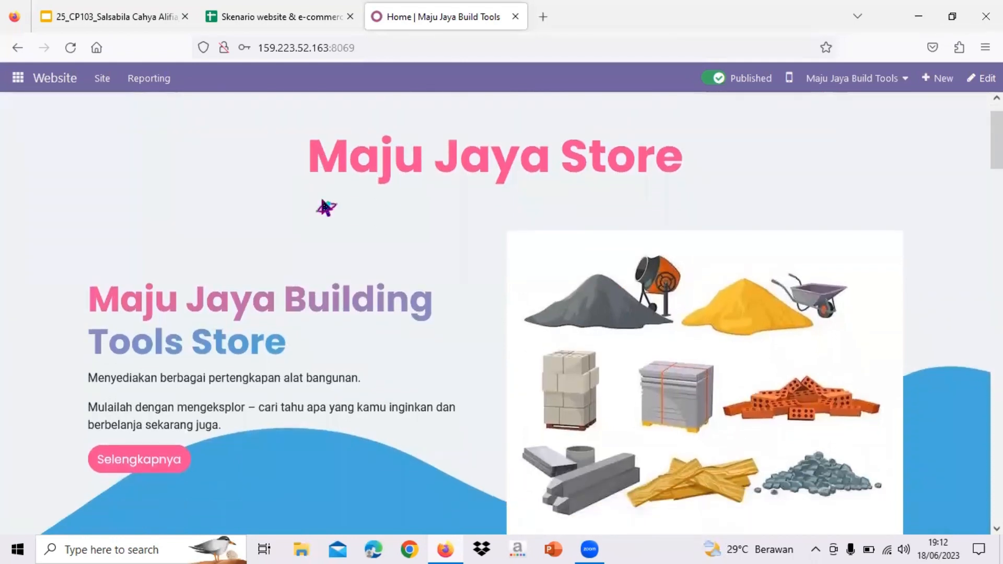
scroll(323, 200, up, 2)
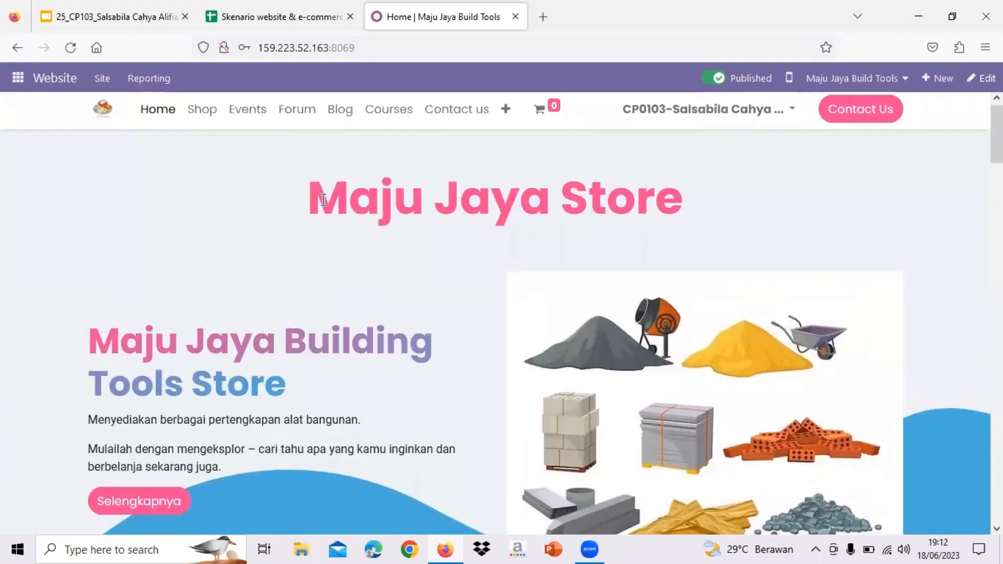
drag(323, 200, 667, 239)
scroll(688, 233, down, 2)
click(817, 162)
scroll(816, 162, down, 7)
scroll(816, 162, up, 5)
scroll(817, 162, down, 1)
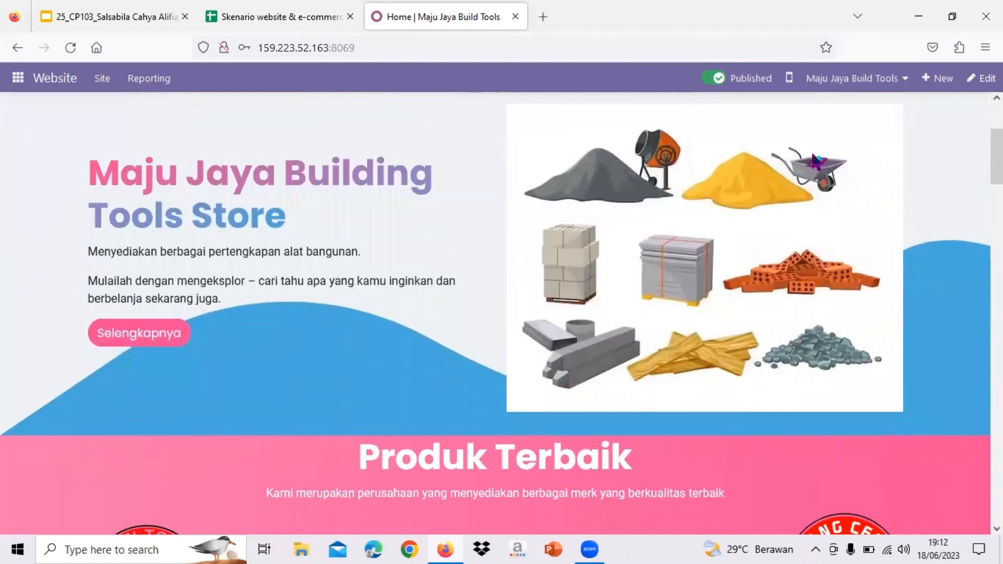
scroll(817, 162, down, 10)
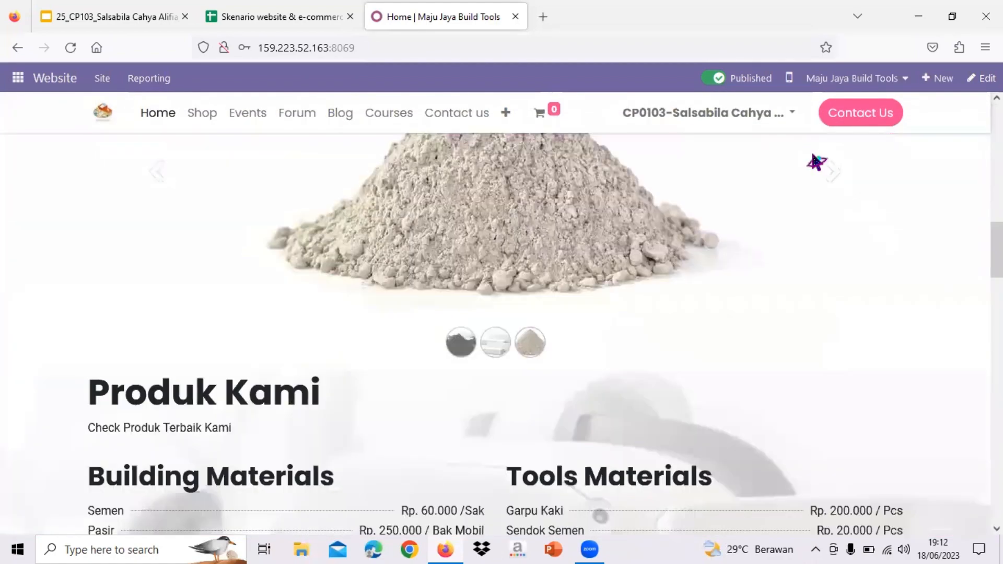
scroll(816, 162, down, 10)
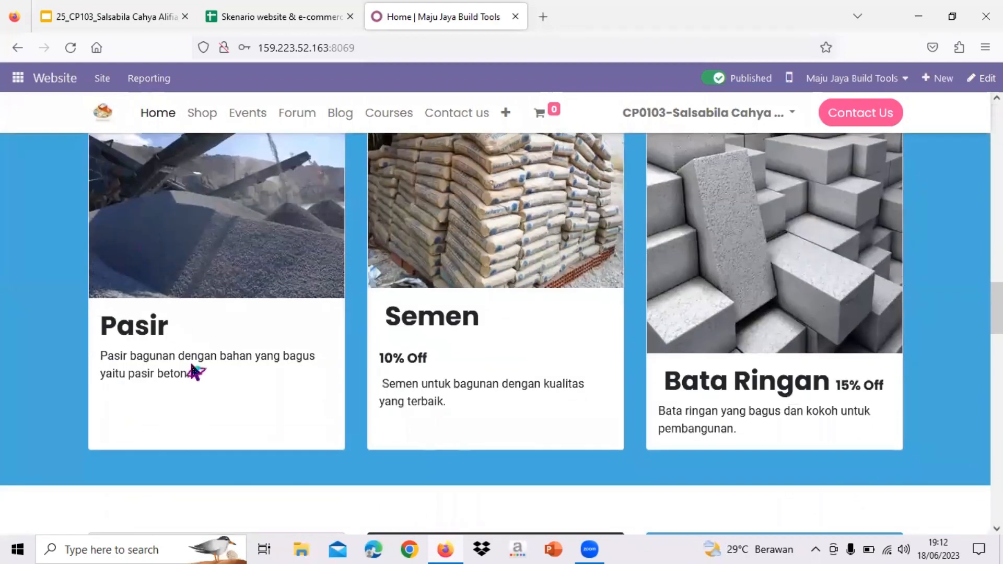
scroll(600, 277, up, 5)
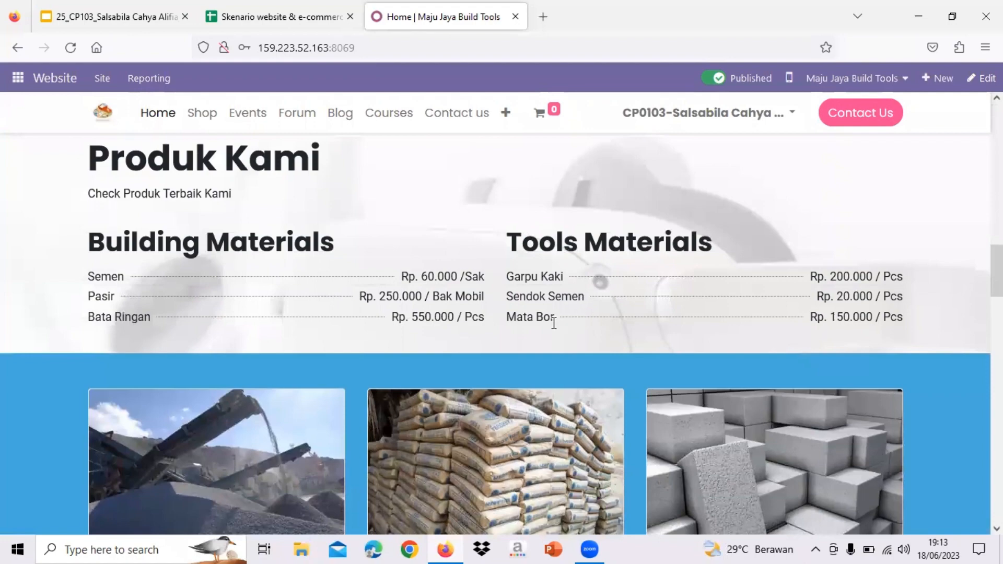
scroll(553, 323, down, 10)
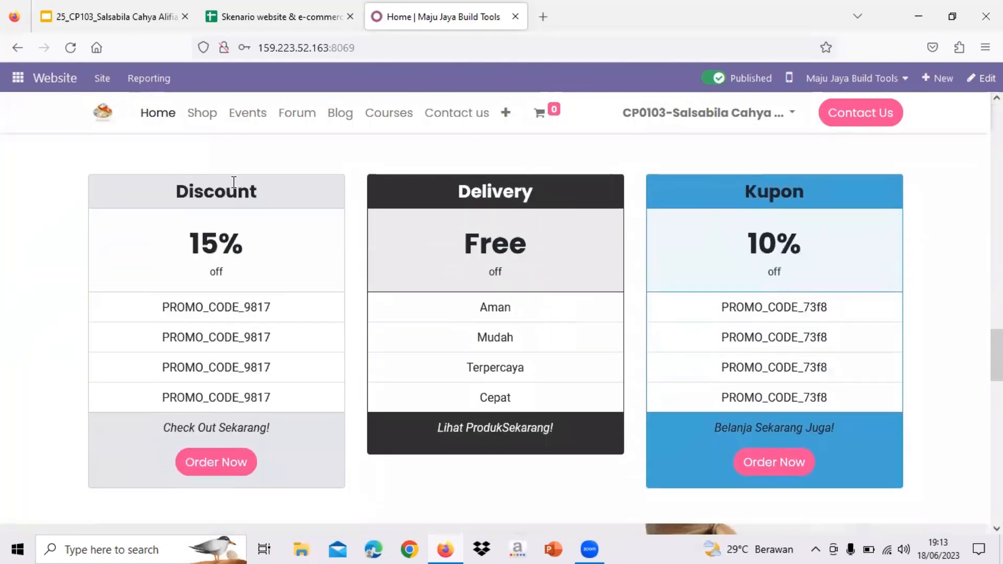
scroll(235, 188, up, 5)
scroll(410, 252, down, 1)
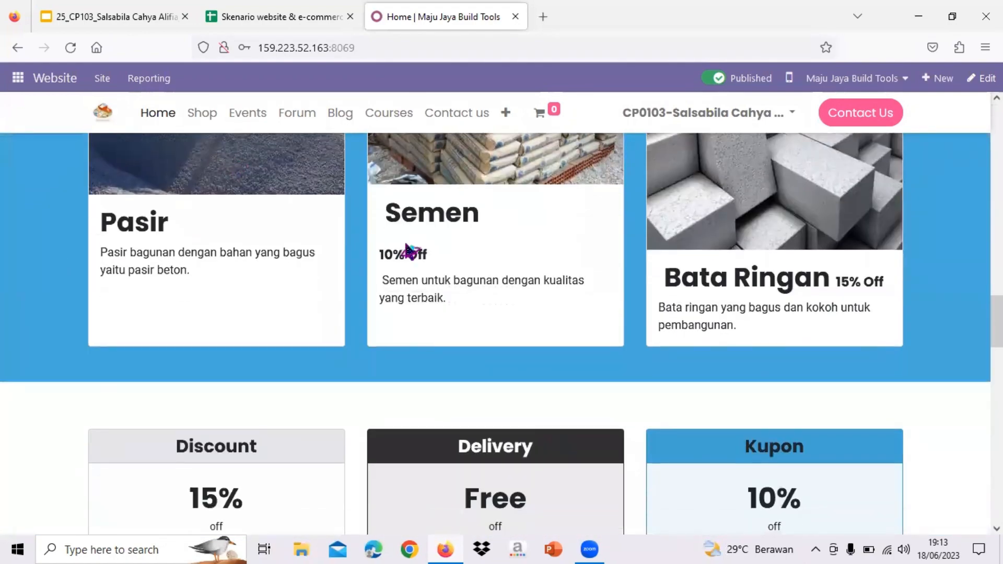
scroll(703, 309, down, 1)
scroll(845, 279, down, 2)
scroll(849, 286, down, 3)
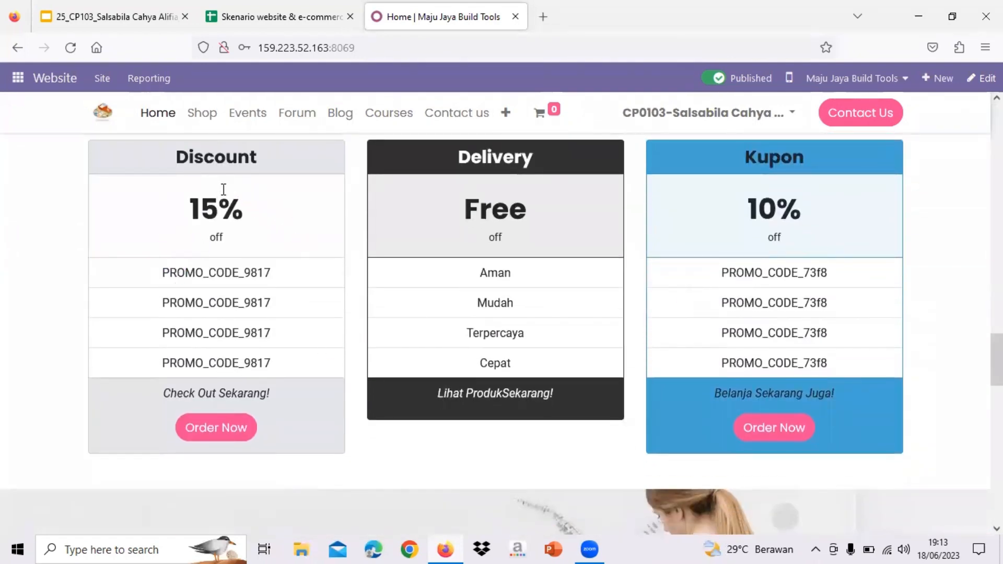
drag(162, 275, 271, 273)
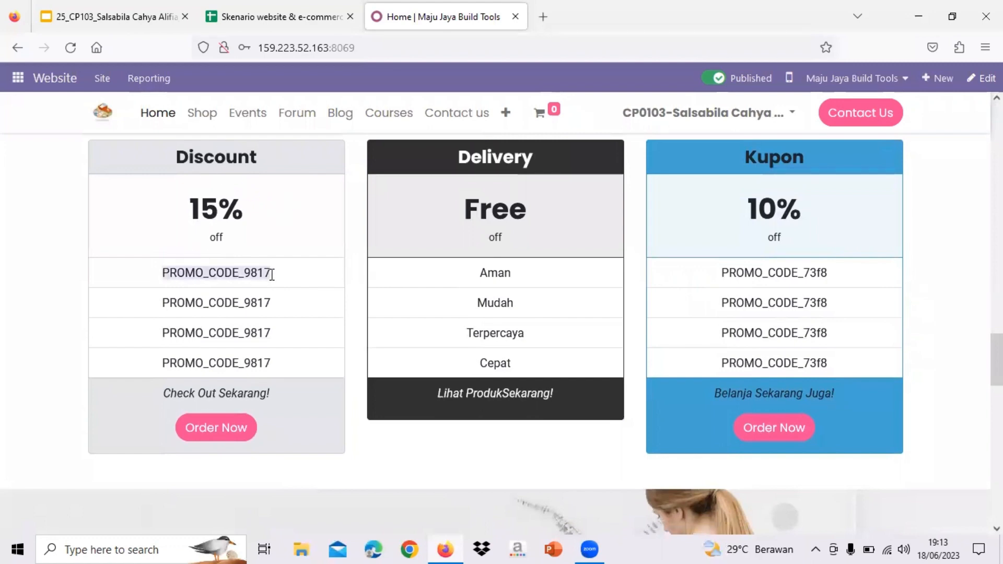
click(747, 178)
drag(737, 272, 778, 273)
scroll(455, 207, down, 1)
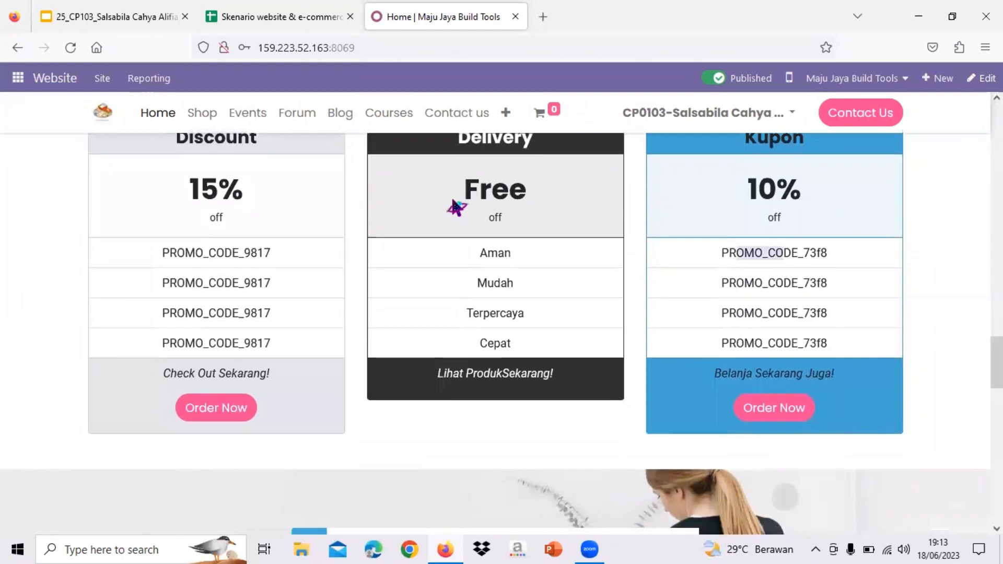
scroll(458, 208, down, 2)
scroll(510, 313, up, 1)
scroll(510, 313, up, 5)
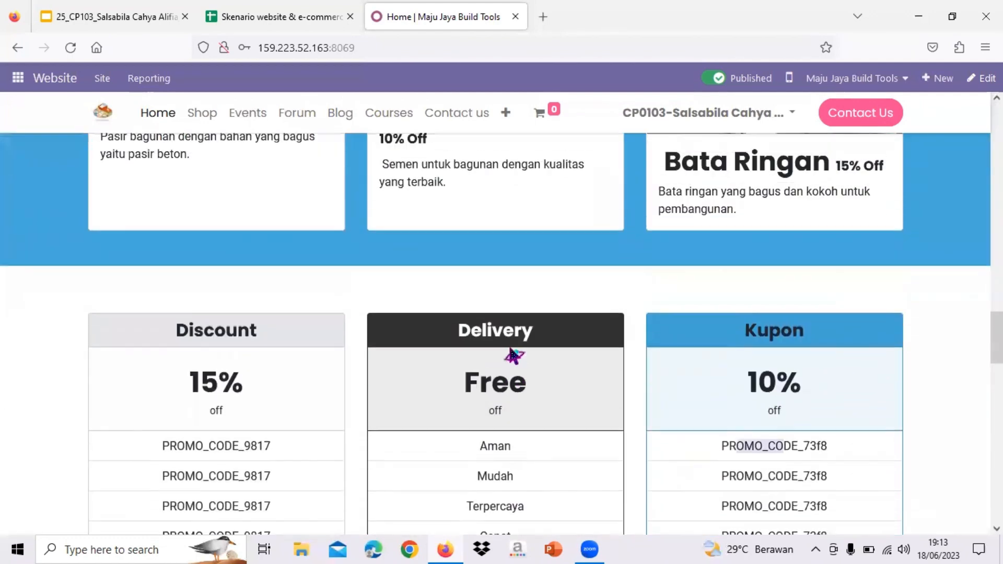
scroll(510, 355, down, 5)
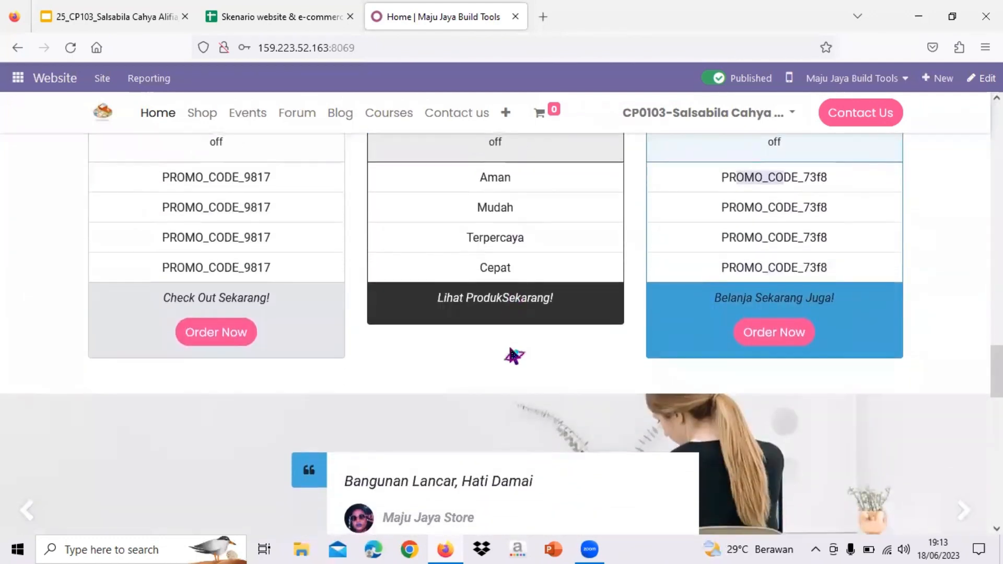
scroll(511, 355, down, 5)
scroll(511, 355, down, 5)
scroll(512, 355, up, 15)
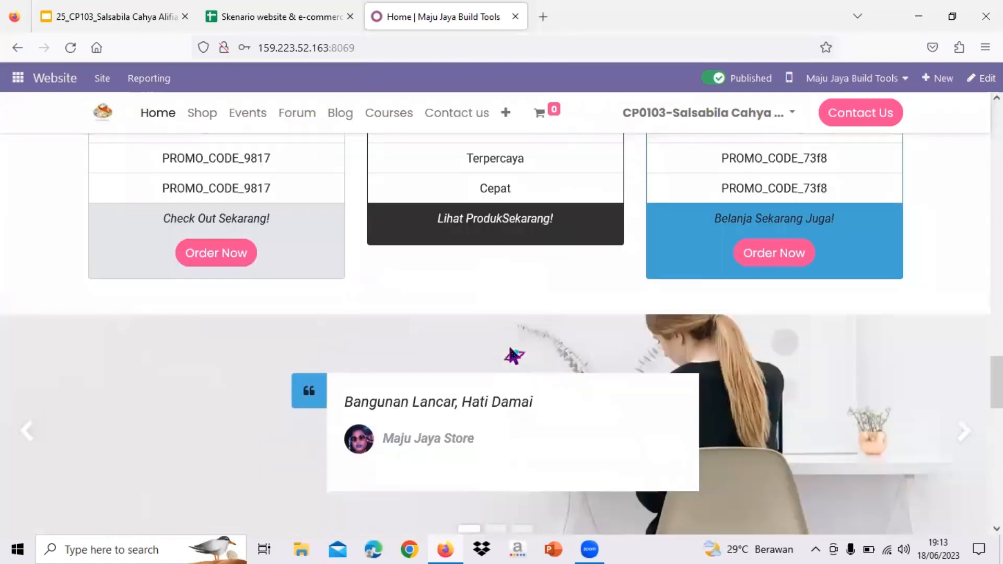
scroll(511, 355, down, 5)
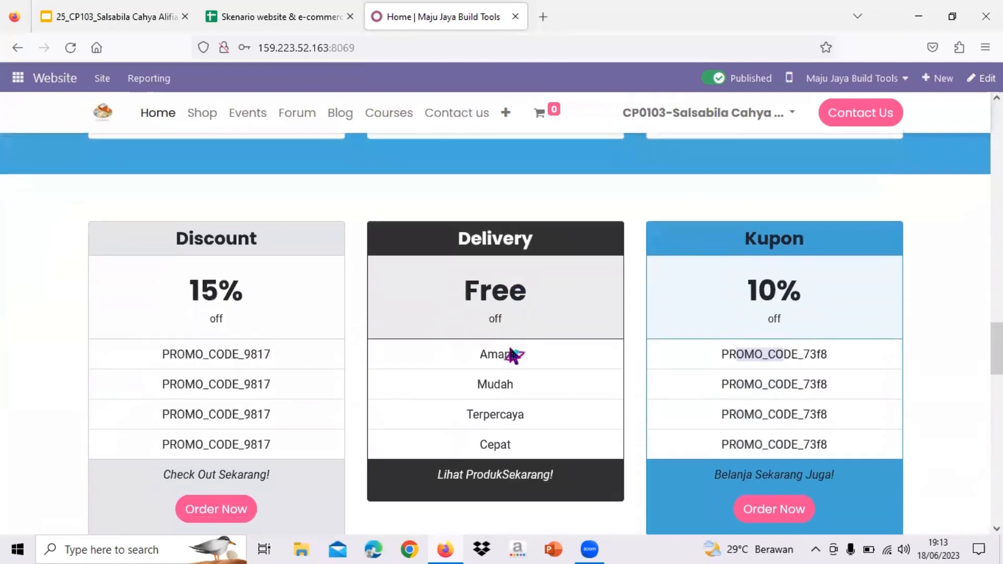
scroll(512, 355, up, 4)
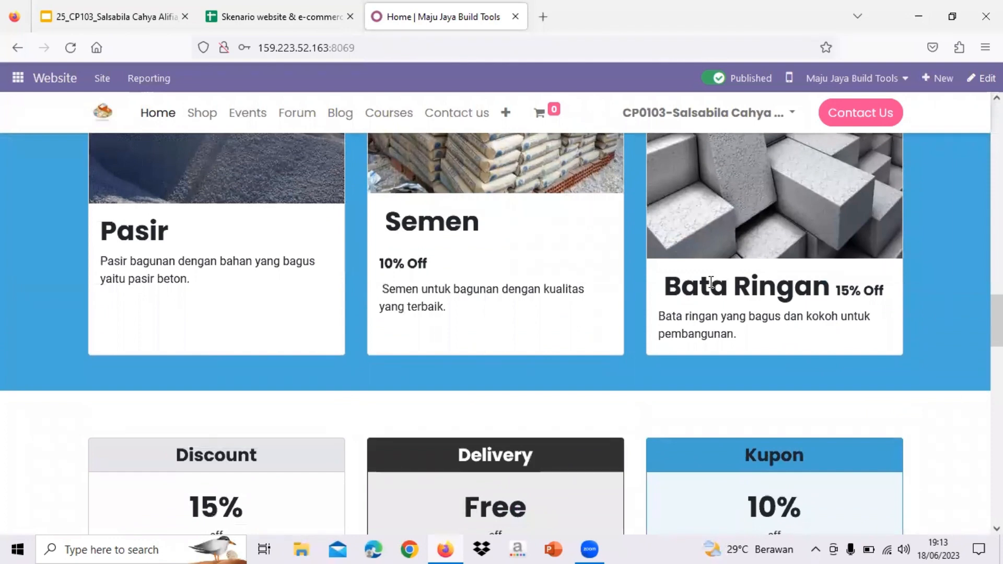
scroll(712, 285, down, 1)
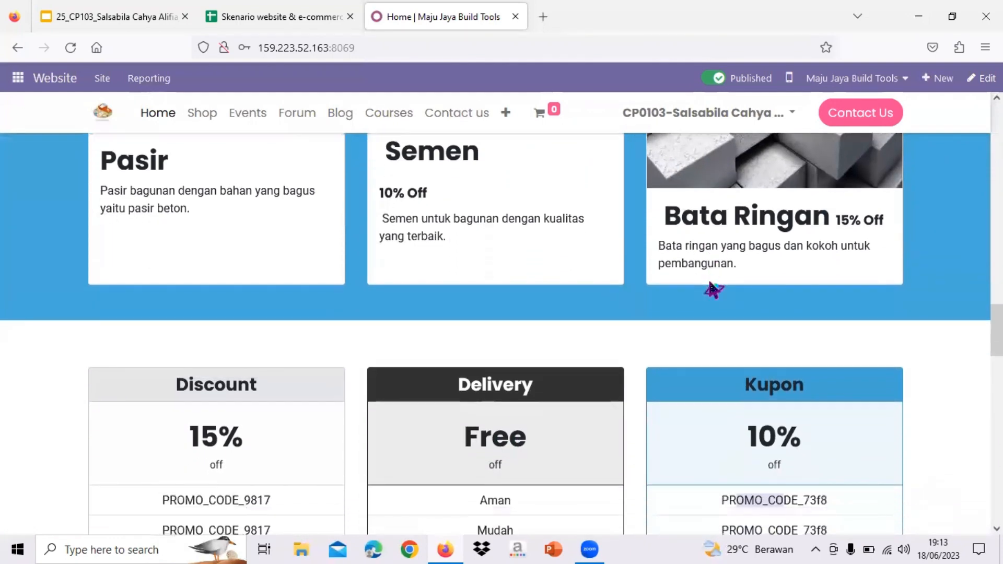
scroll(347, 379, down, 2)
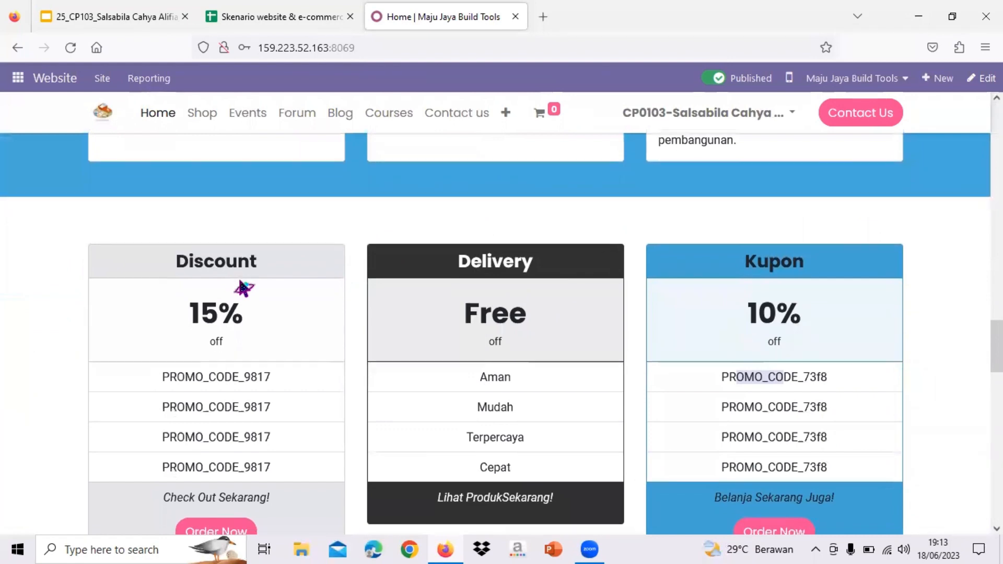
scroll(243, 287, down, 1)
scroll(243, 287, up, 4)
scroll(850, 340, down, 8)
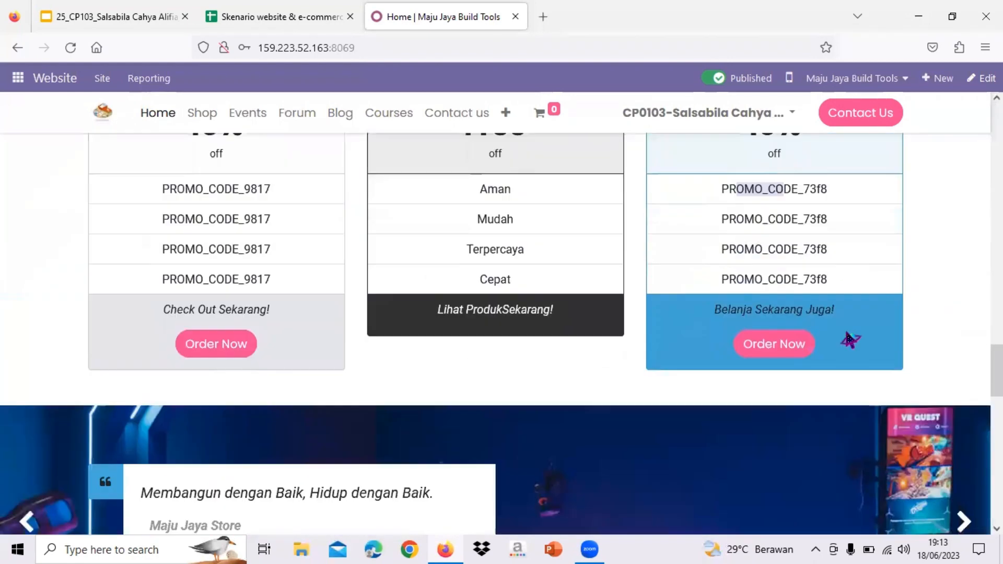
scroll(209, 471, up, 3)
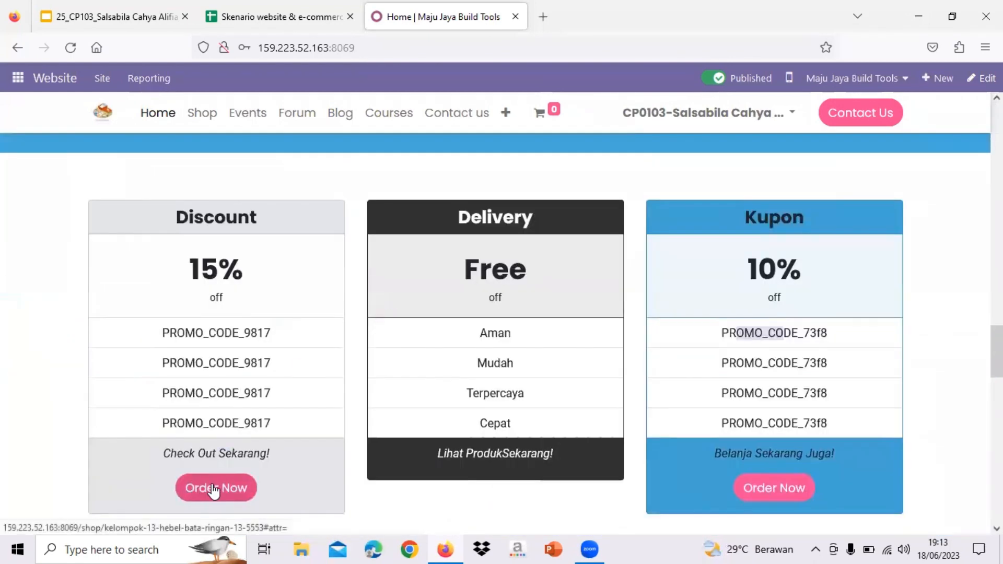
- Open the discounted Hebel/Bata Ringan 13 product and note promo code PROMO_CODE_9817 from the home page
click(213, 489)
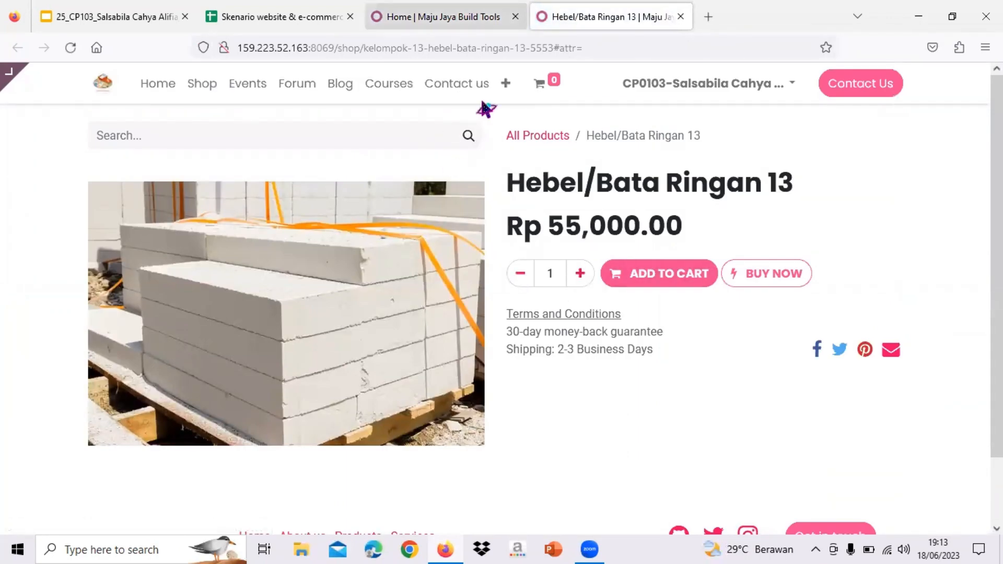
click(444, 17)
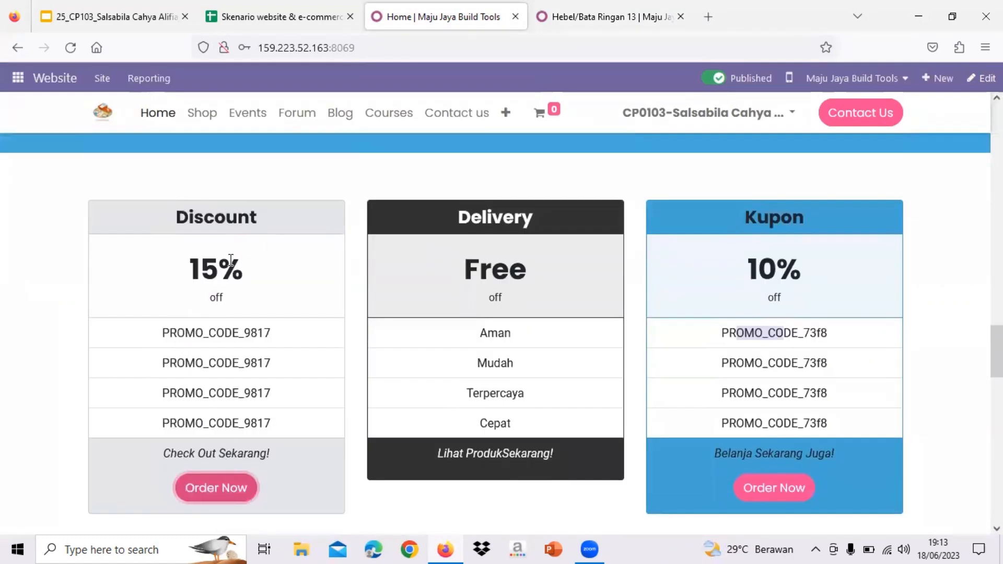
key(ctrl+Tab)
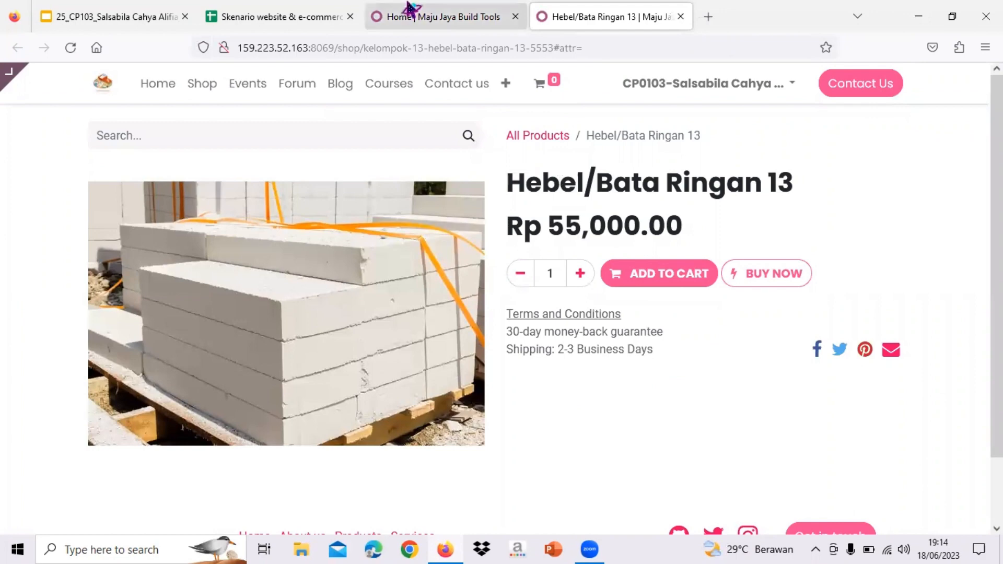
click(425, 17)
drag(165, 335, 277, 347)
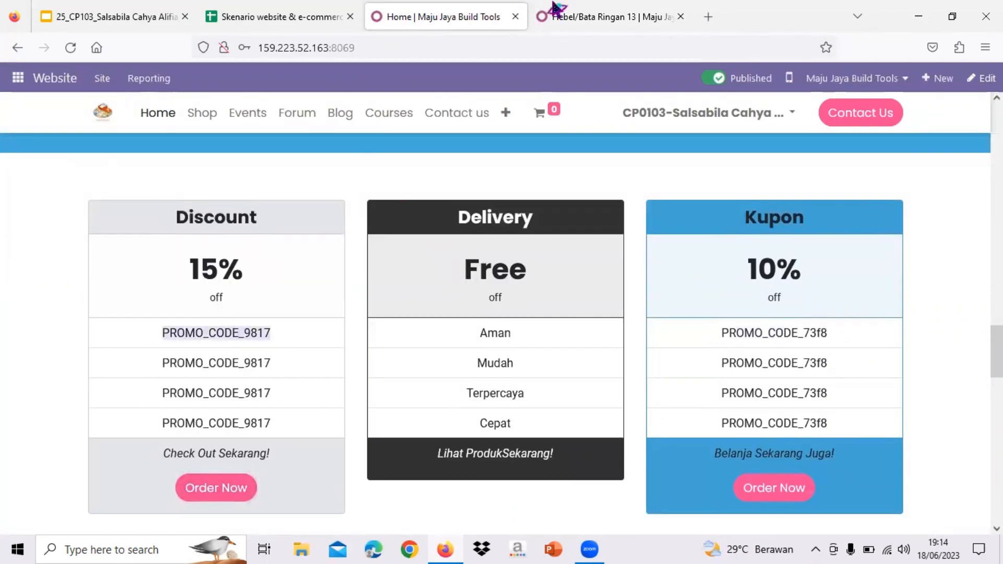
click(578, 11)
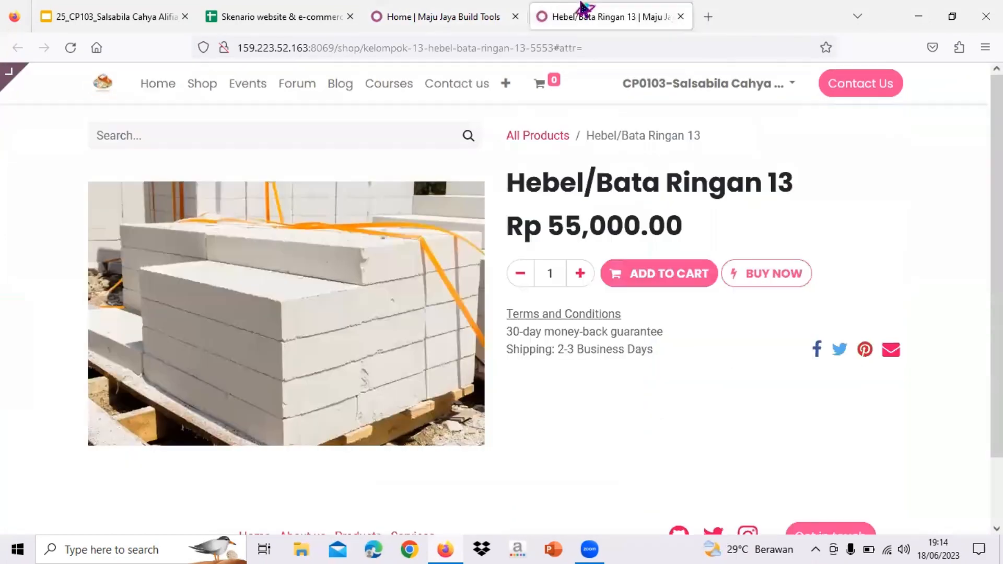
- Add ten Hebel/Bata Ringan 13 blocks at Rp 46,750.00 to the cart and view the cart
click(587, 278)
click(587, 278)
click(587, 278)
click(587, 279)
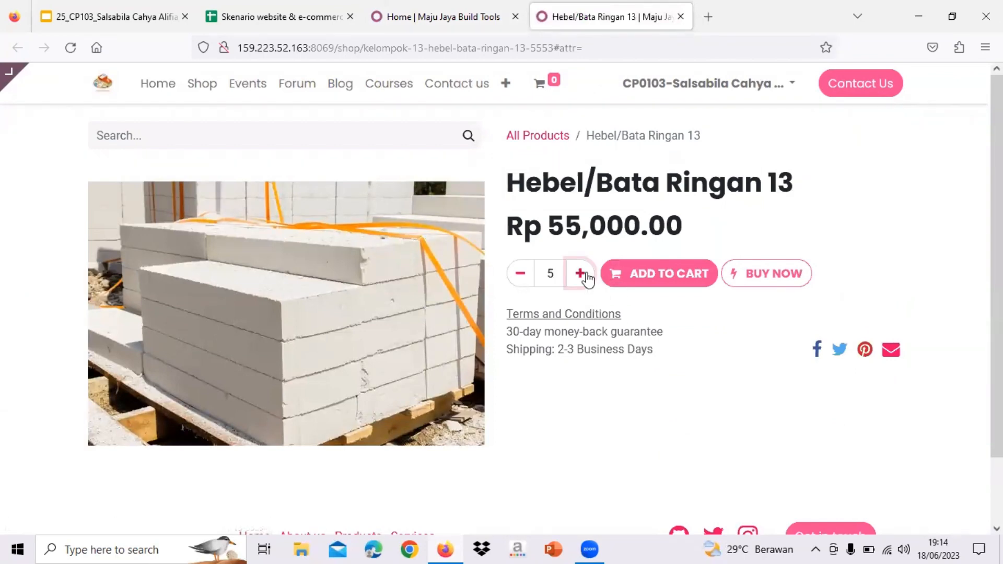
click(582, 277)
click(580, 278)
click(580, 277)
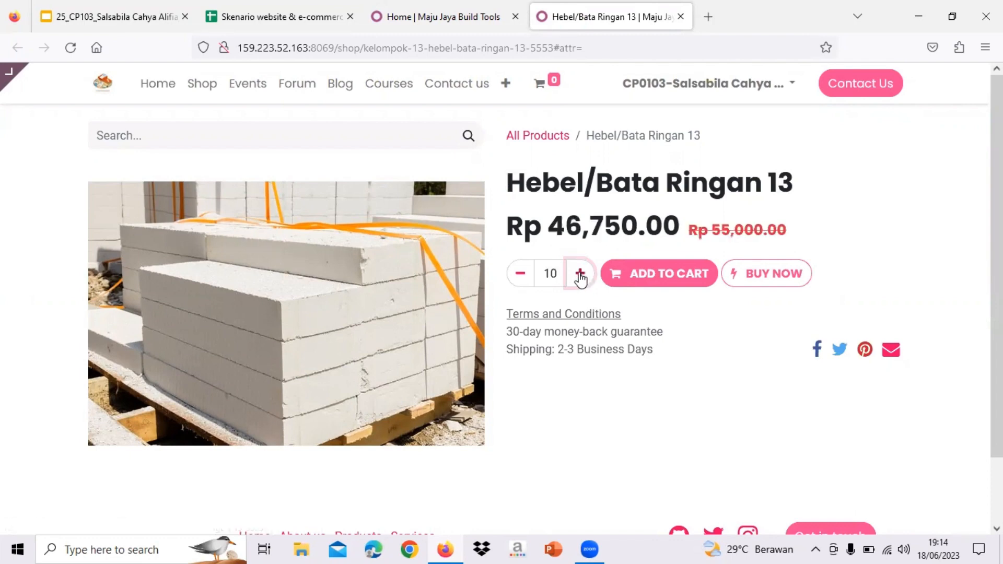
click(643, 280)
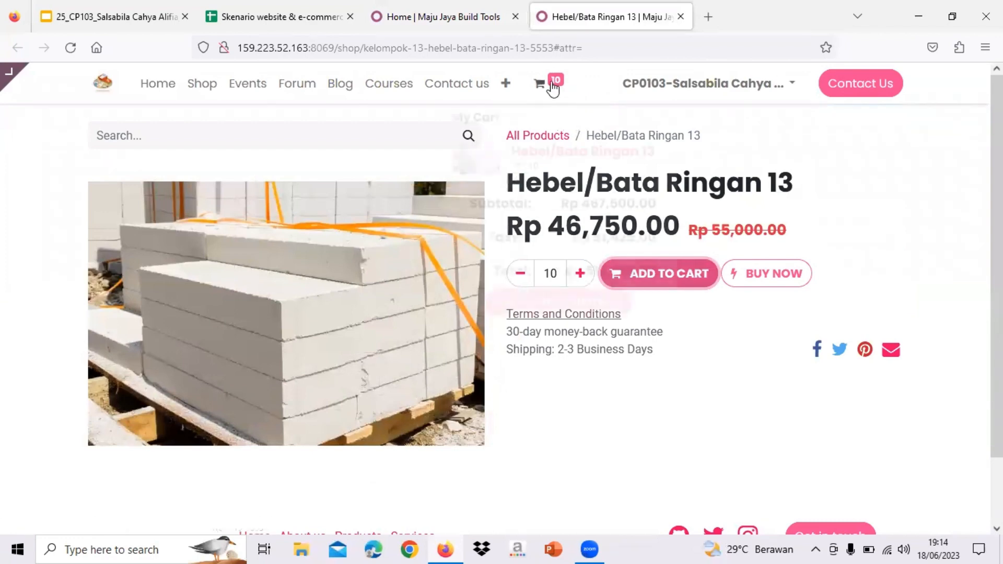
click(553, 88)
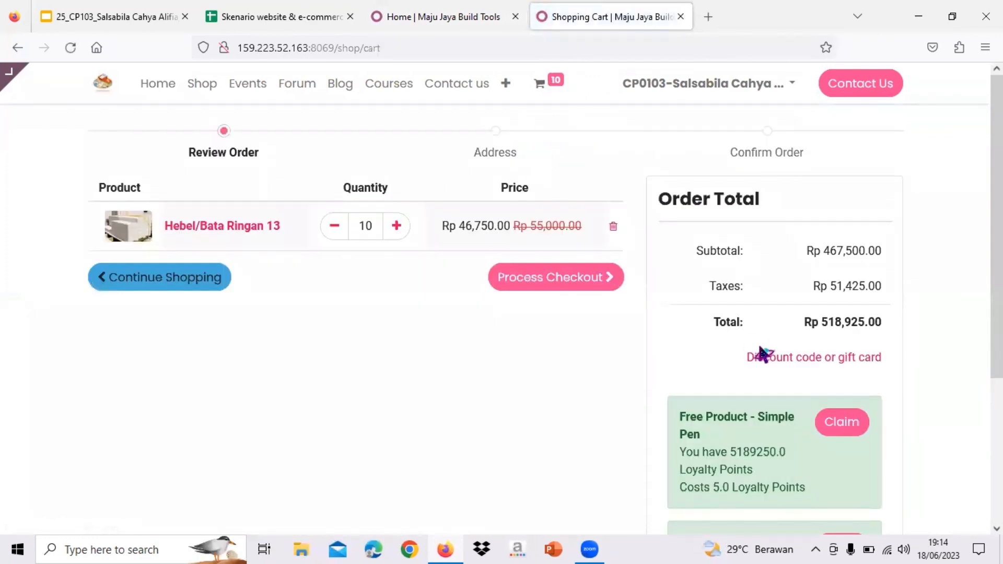
- Apply promo code PROMO_CODE_9817 for a 15% discount, bringing the total to Rp 441,086.25
click(789, 358)
click(788, 361)
text(PROMO_CODE_9817)
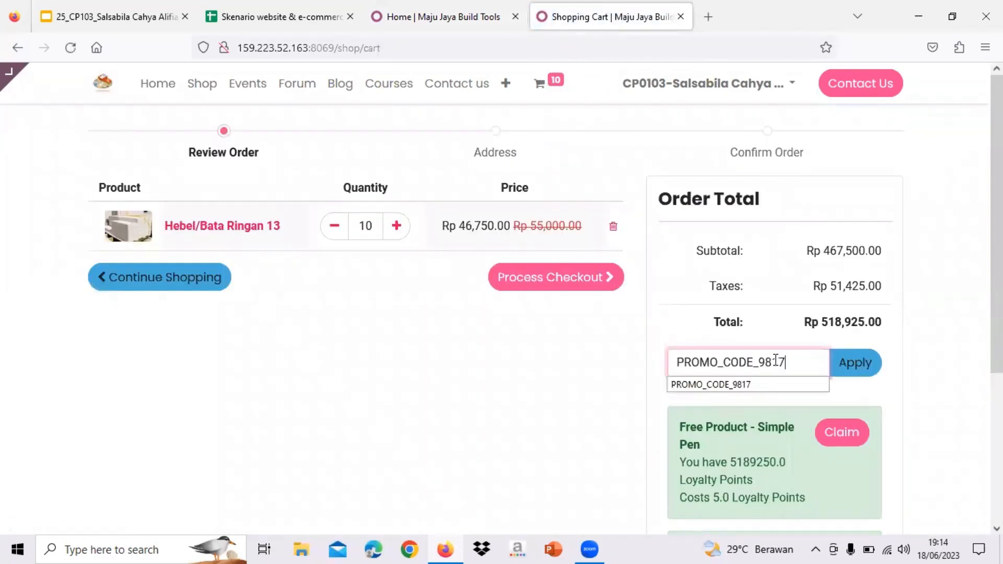
click(846, 375)
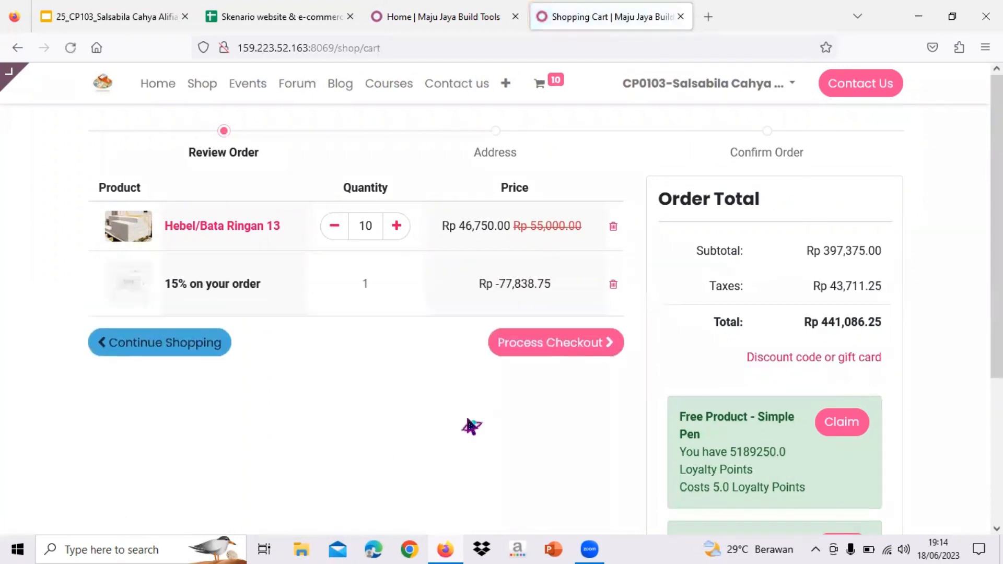
drag(165, 285, 272, 289)
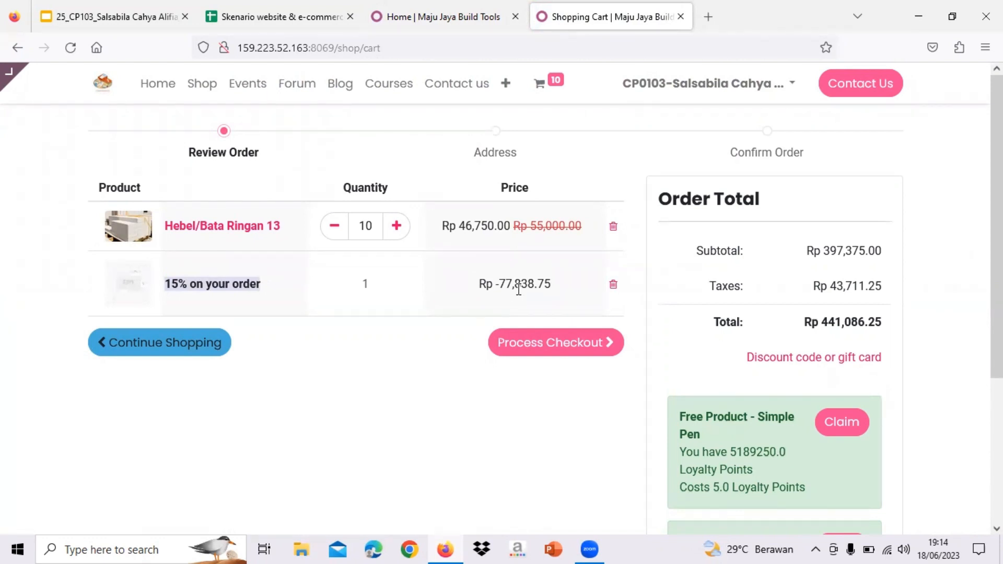
- Start checkout, pick Free delivery charges, and review and confirm the billing and shipping address
click(569, 351)
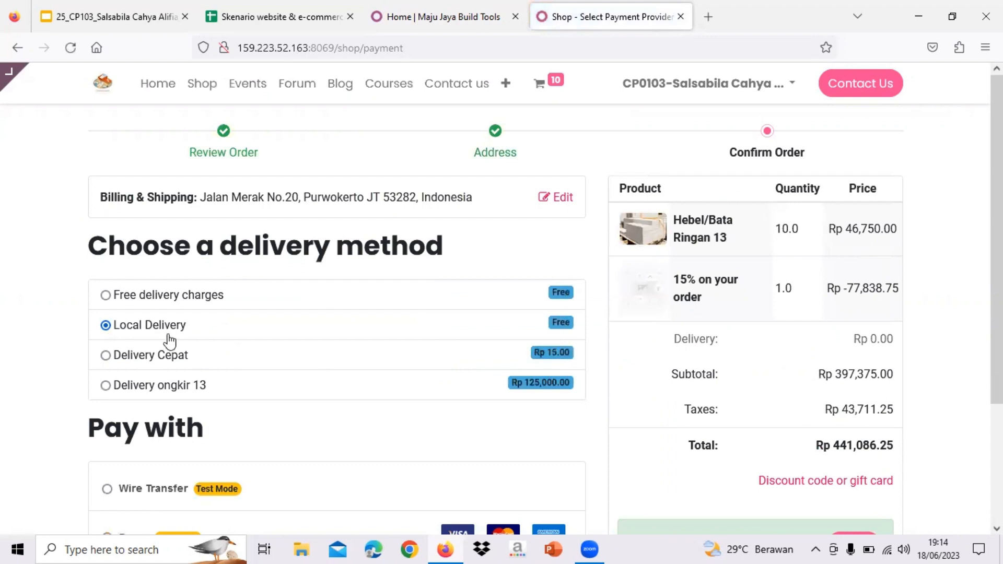
click(106, 296)
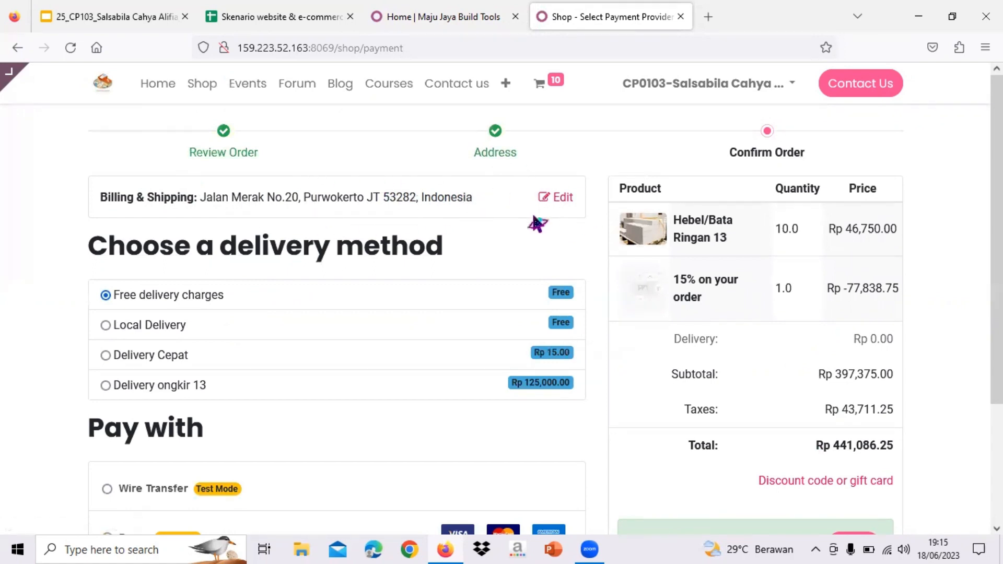
click(573, 211)
scroll(418, 340, down, 3)
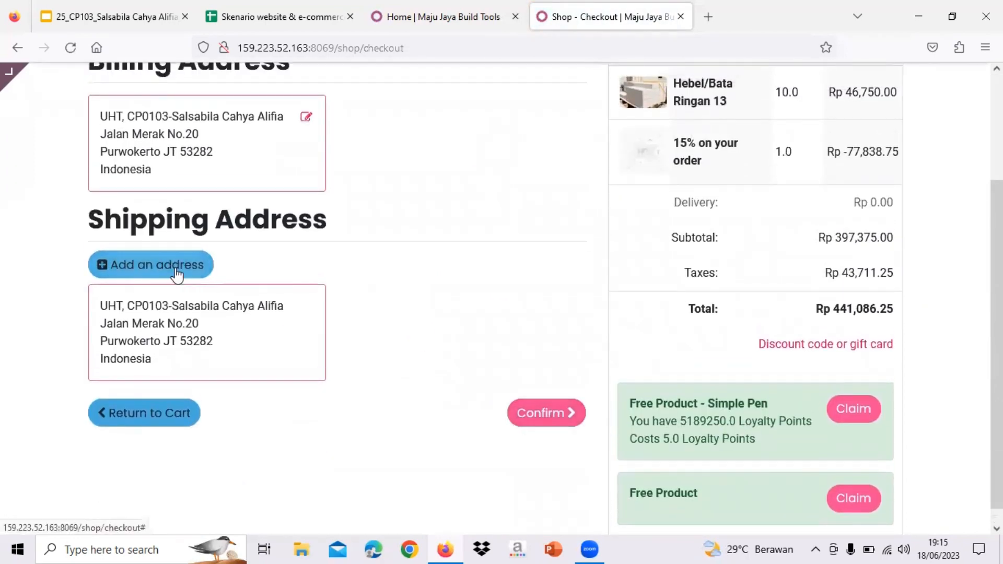
click(555, 419)
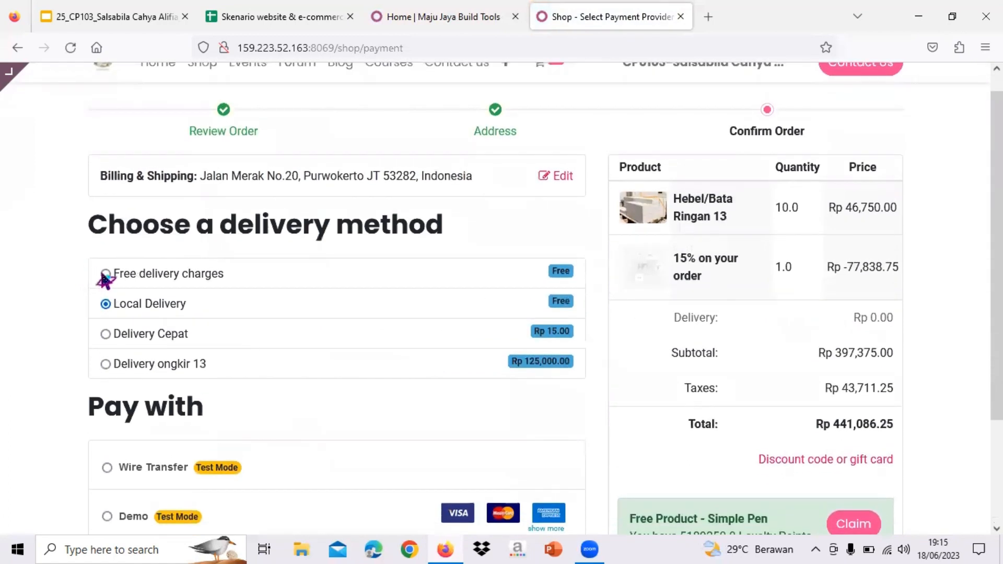
- Keep Free delivery charges selected and choose Wire Transfer as the payment method
click(105, 274)
scroll(209, 313, down, 2)
scroll(209, 308, down, 1)
click(107, 335)
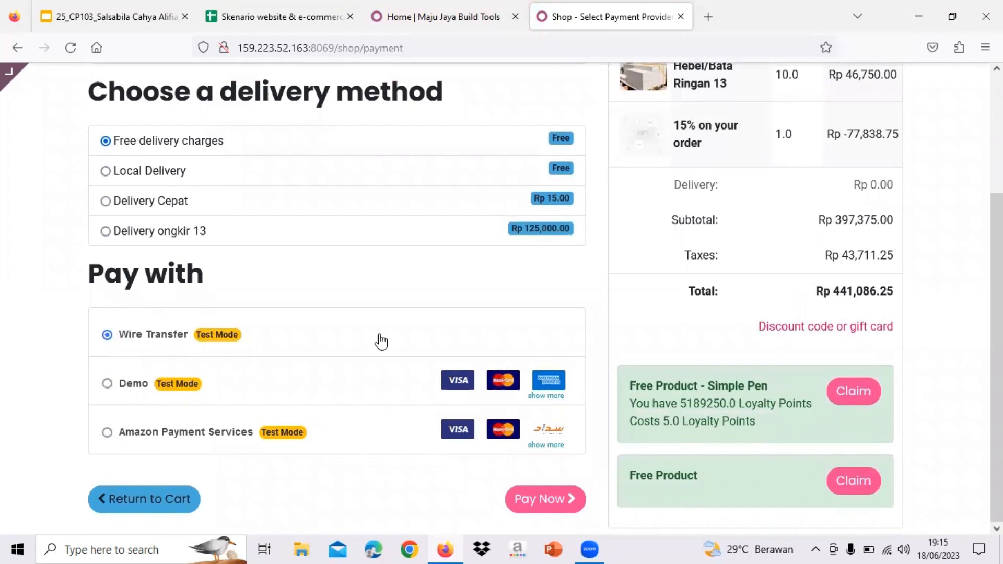
scroll(432, 351, up, 3)
scroll(433, 351, down, 3)
scroll(551, 301, up, 4)
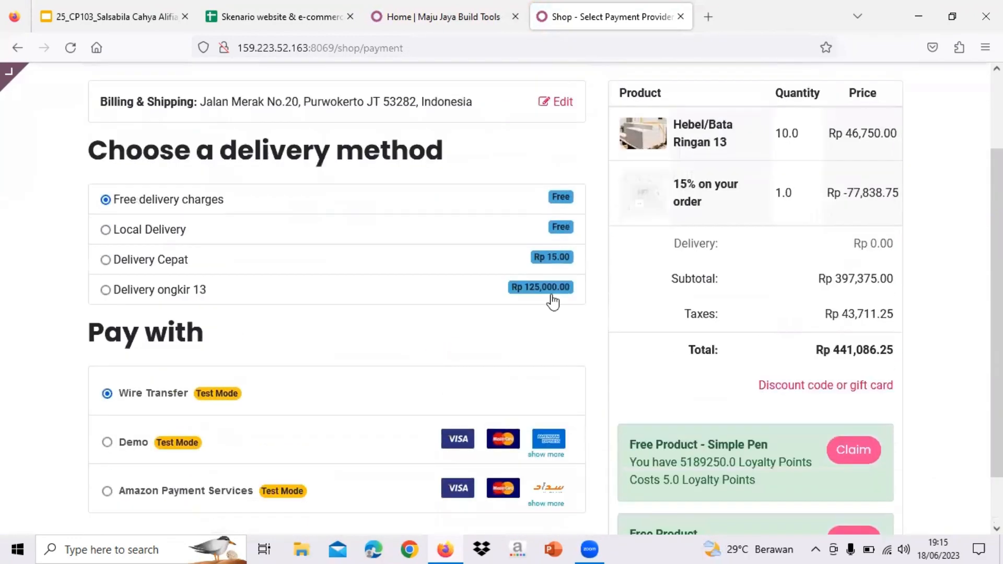
scroll(538, 147, down, 2)
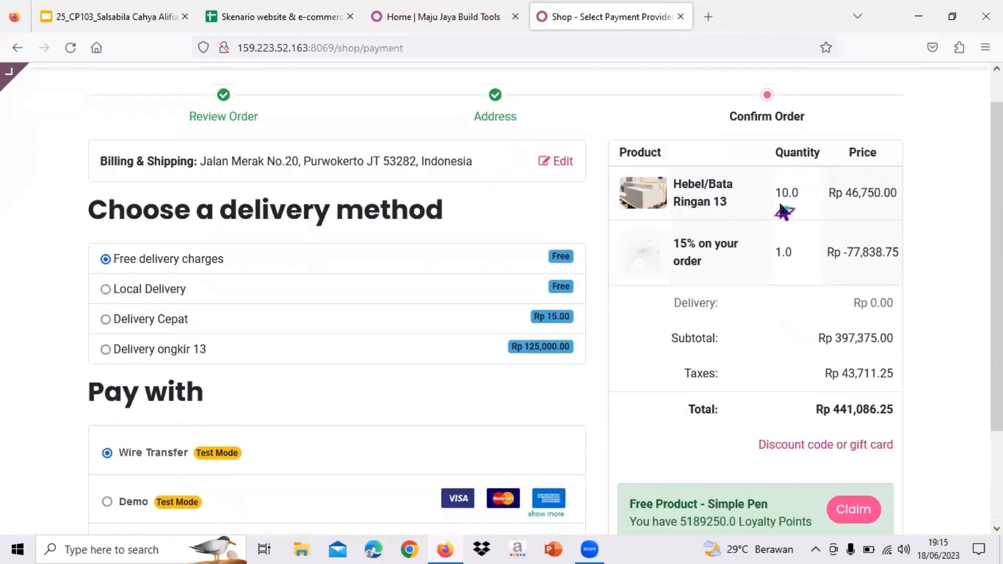
scroll(781, 212, up, 1)
scroll(779, 200, down, 2)
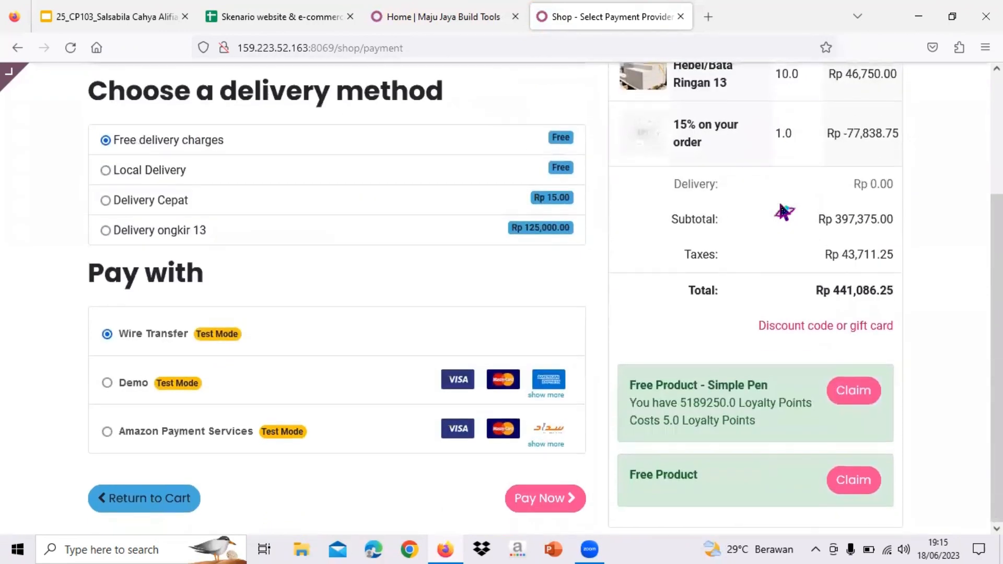
- Place the wire-transfer order for Rp 441,086.25 and review its confirmation and order number
click(547, 504)
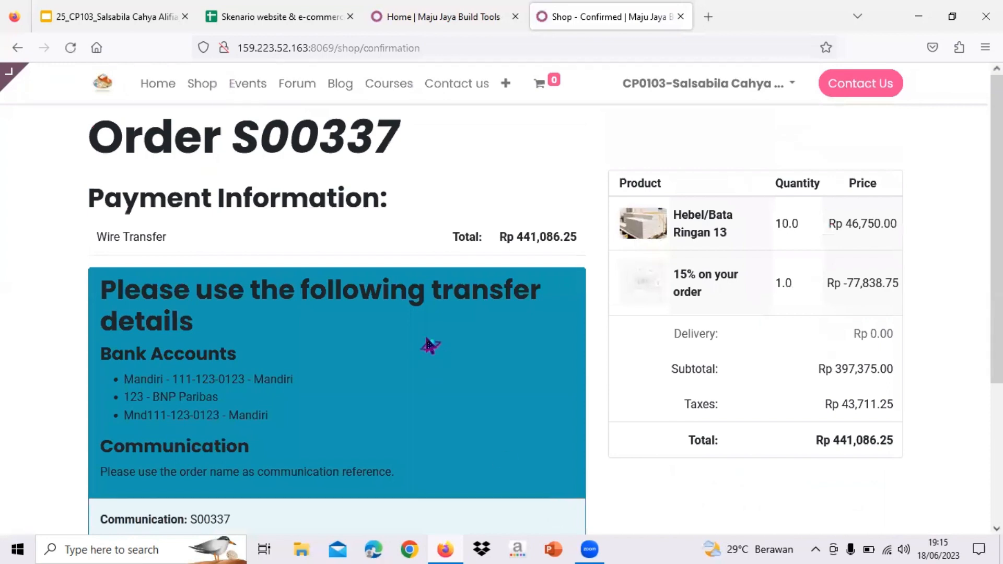
drag(100, 146, 394, 152)
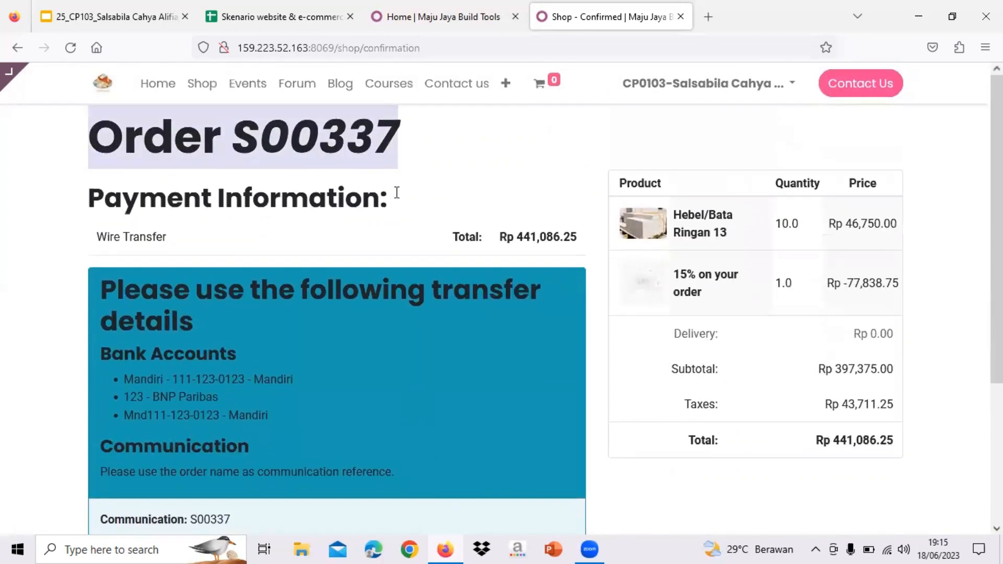
scroll(423, 203, down, 1)
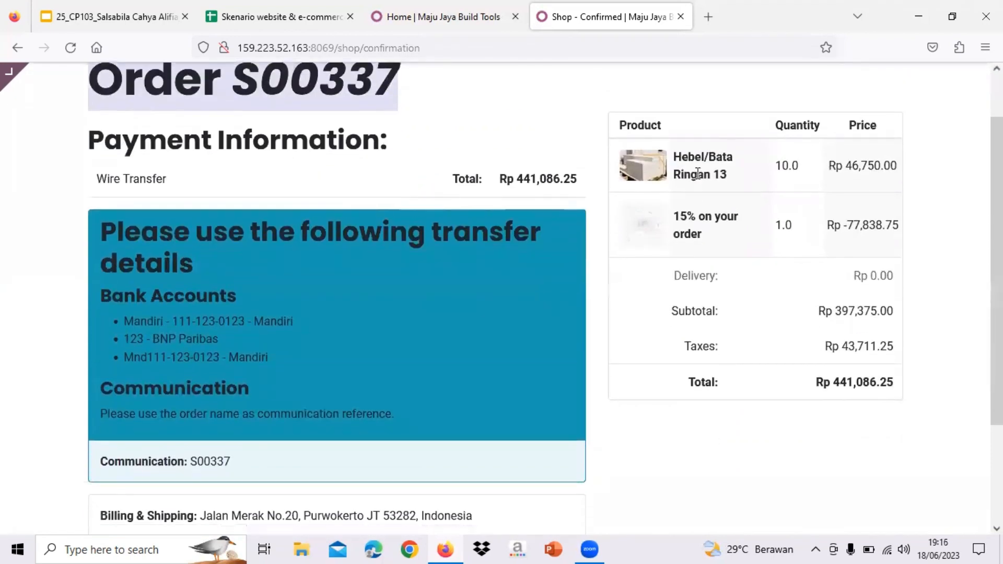
scroll(698, 174, down, 2)
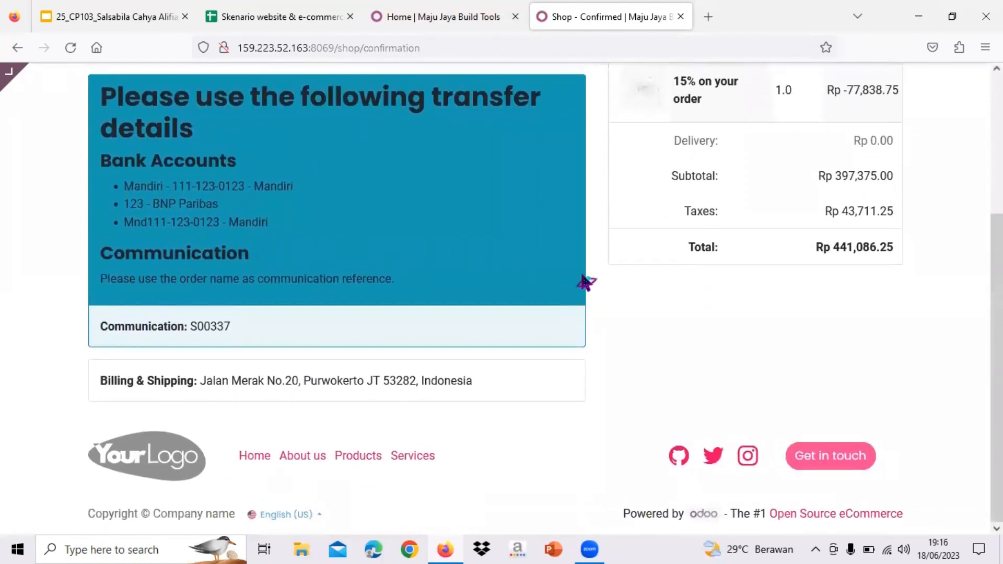
scroll(584, 283, up, 3)
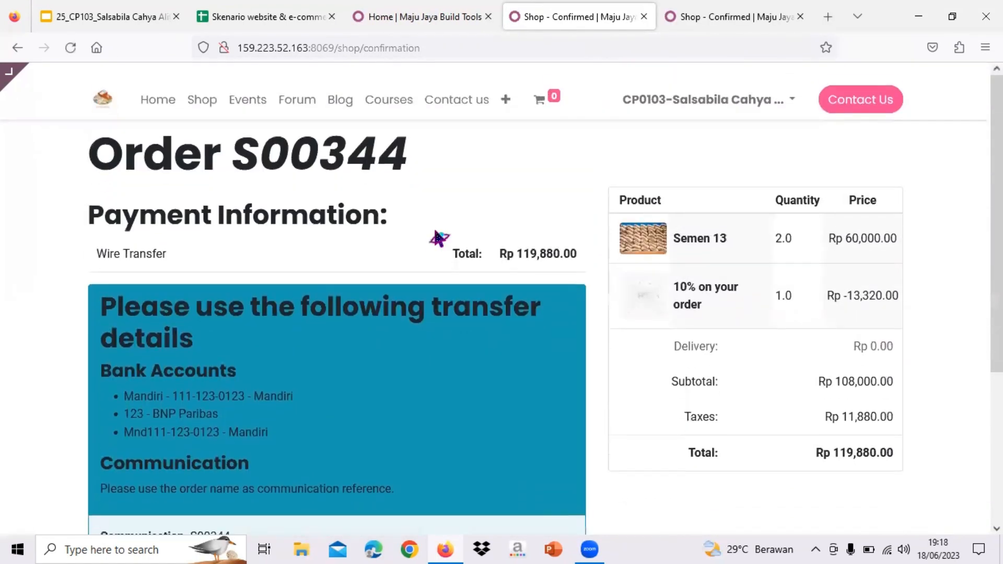
- Go back to the store home page and open the Shop product listing
click(372, 16)
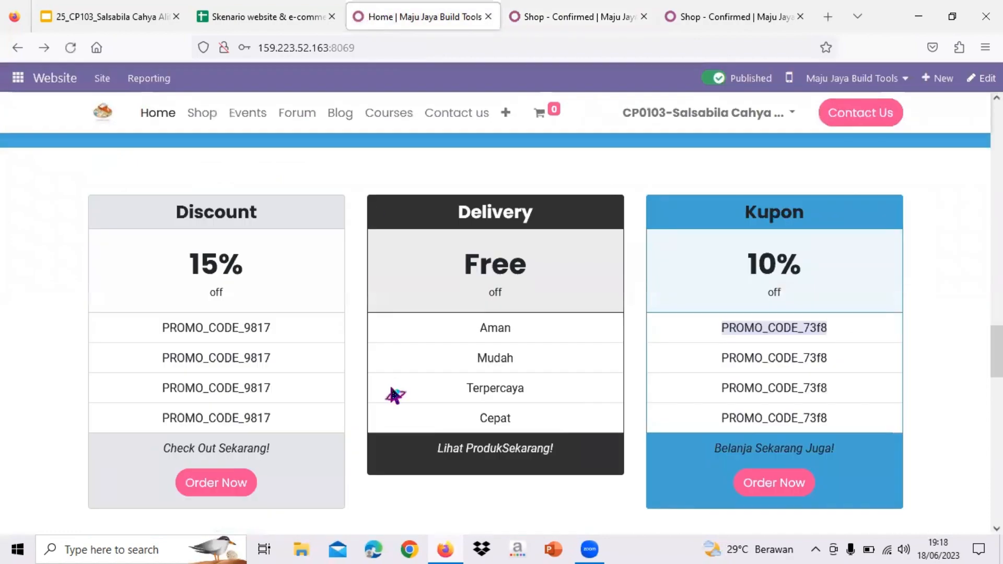
scroll(392, 397, up, 5)
scroll(406, 305, up, 5)
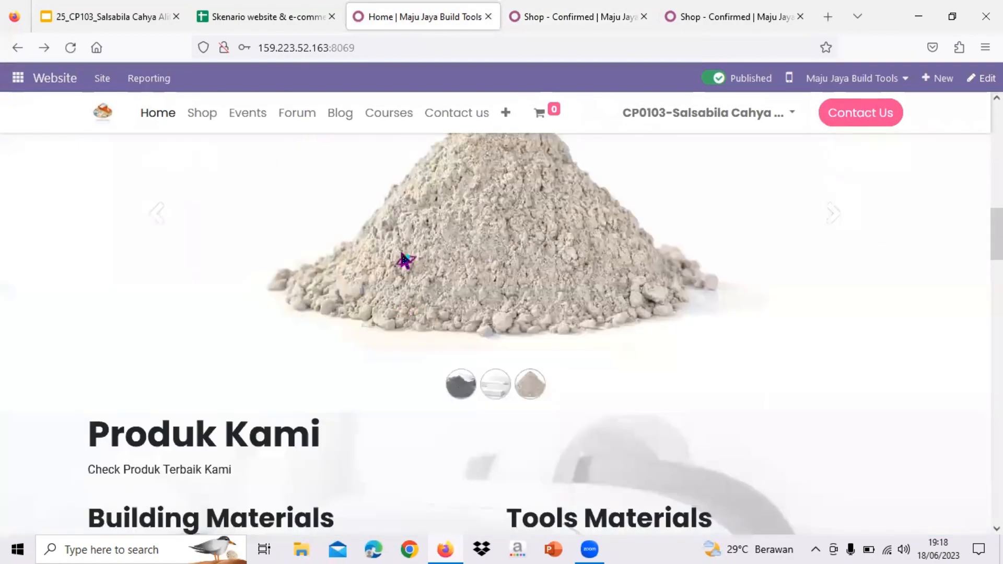
click(202, 114)
- Search the shop for 'pasir' and open the Pasir 13 product page
click(303, 163)
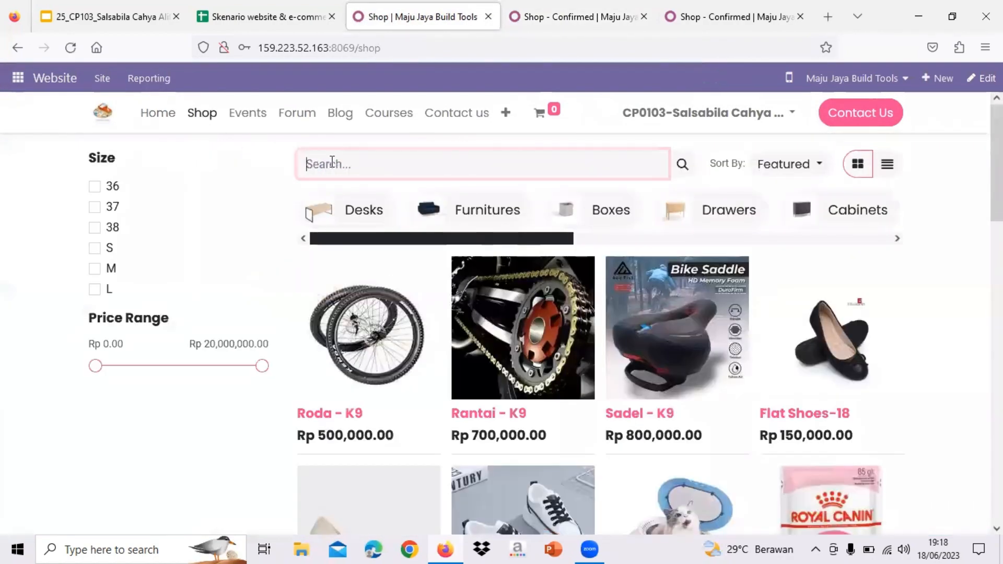
text(pasi)
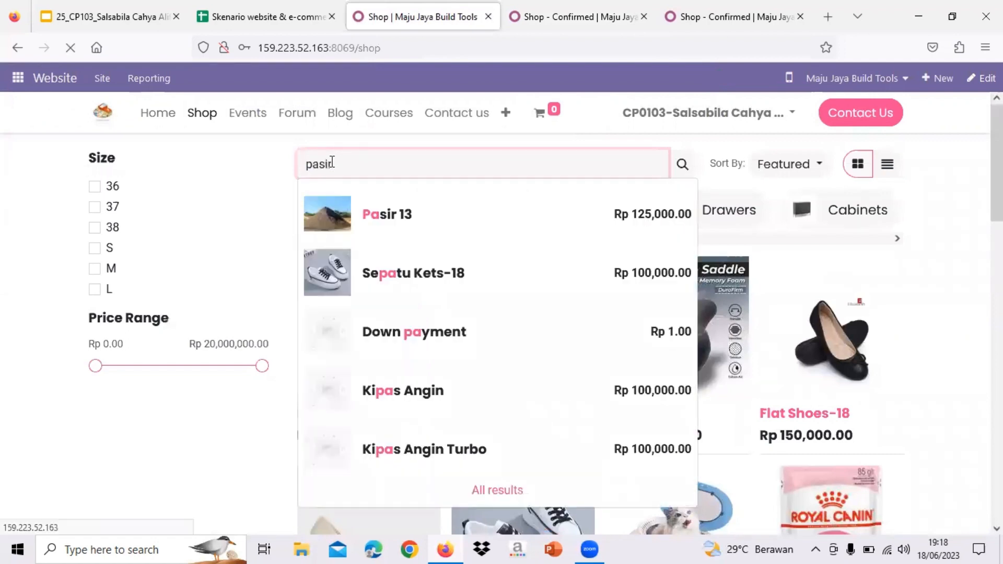
text(r)
key(Return)
click(427, 273)
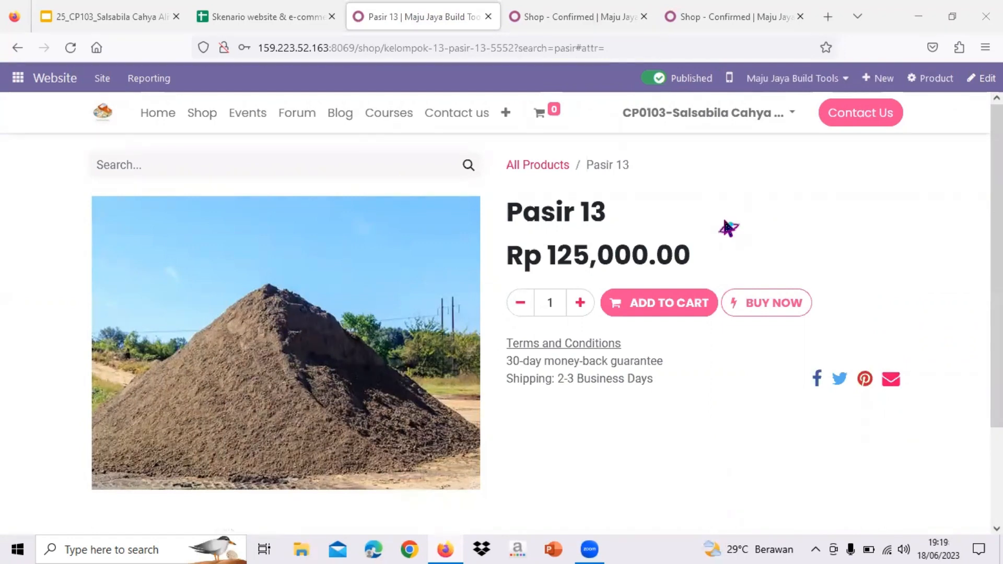
- Add two Pasir 13 to the cart and view the cart totalling Rp 277,500.00
click(577, 306)
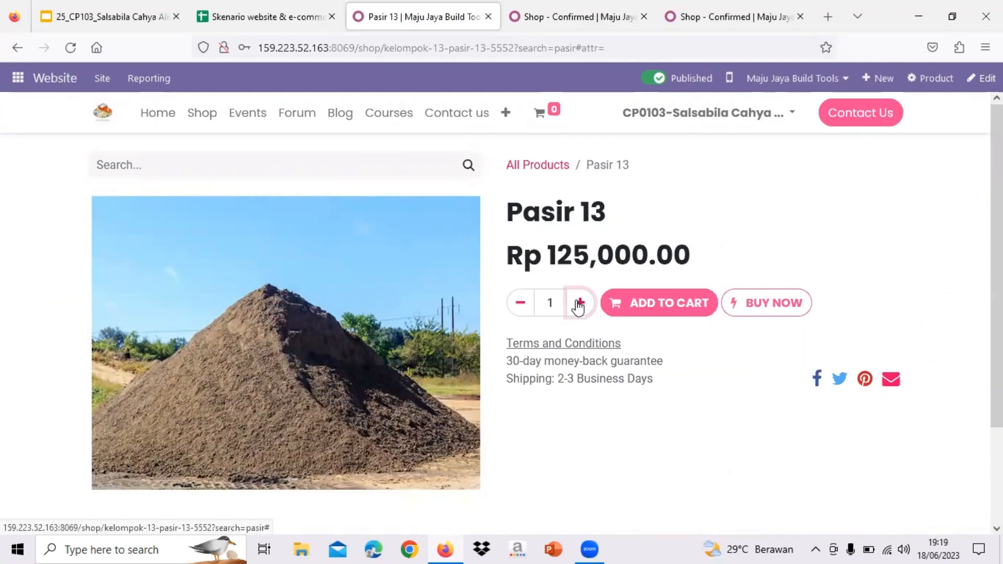
scroll(565, 228, down, 1)
scroll(565, 227, up, 1)
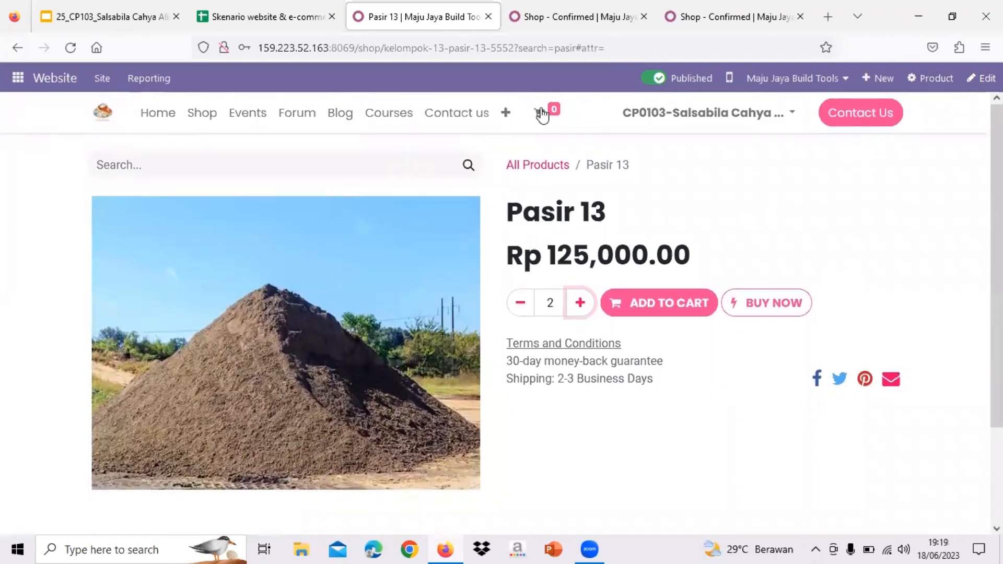
click(650, 308)
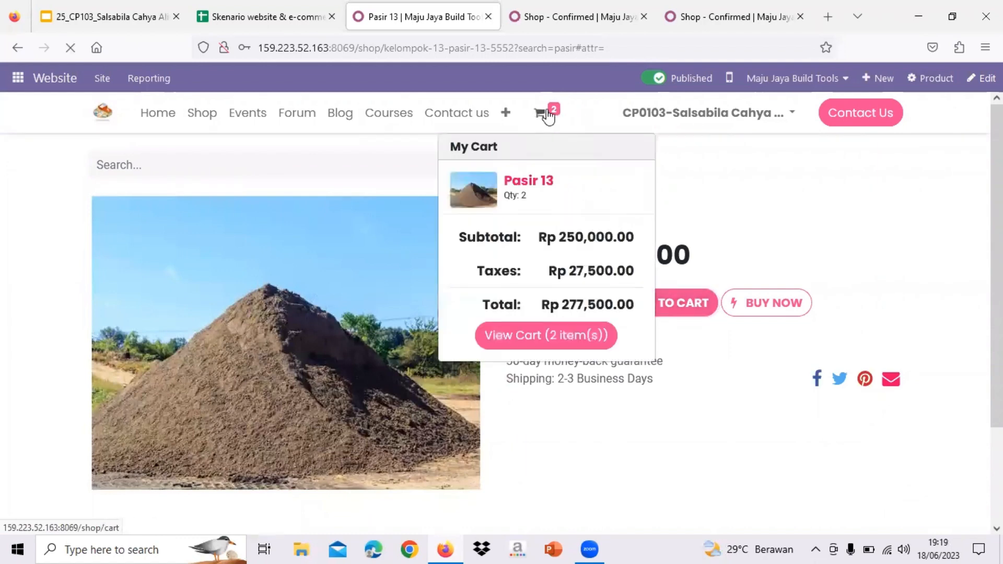
click(548, 115)
scroll(577, 313, down, 1)
scroll(251, 255, up, 1)
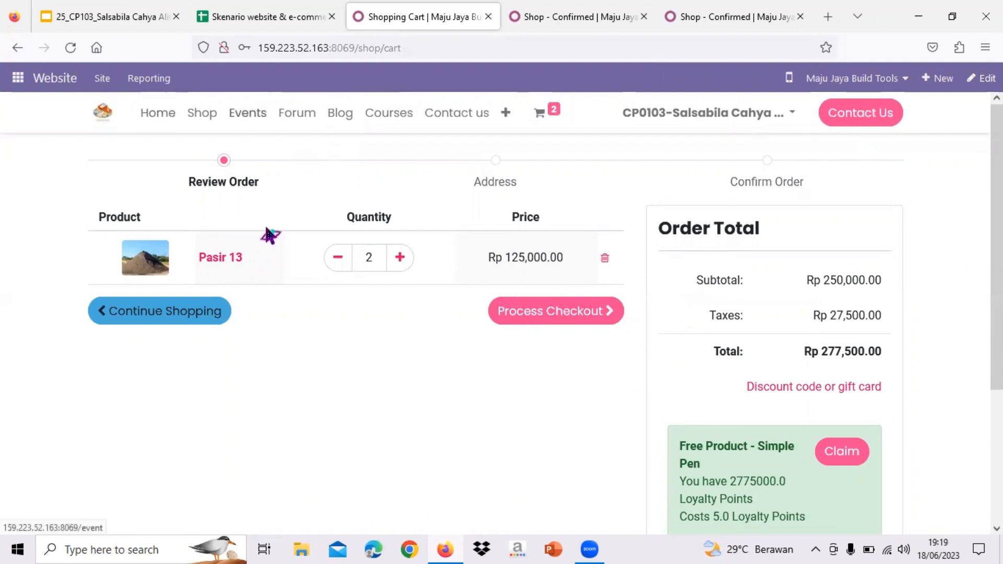
- Check out the Pasir 13 cart with Free delivery charges and Wire Transfer, and pay
click(540, 329)
scroll(539, 328, down, 2)
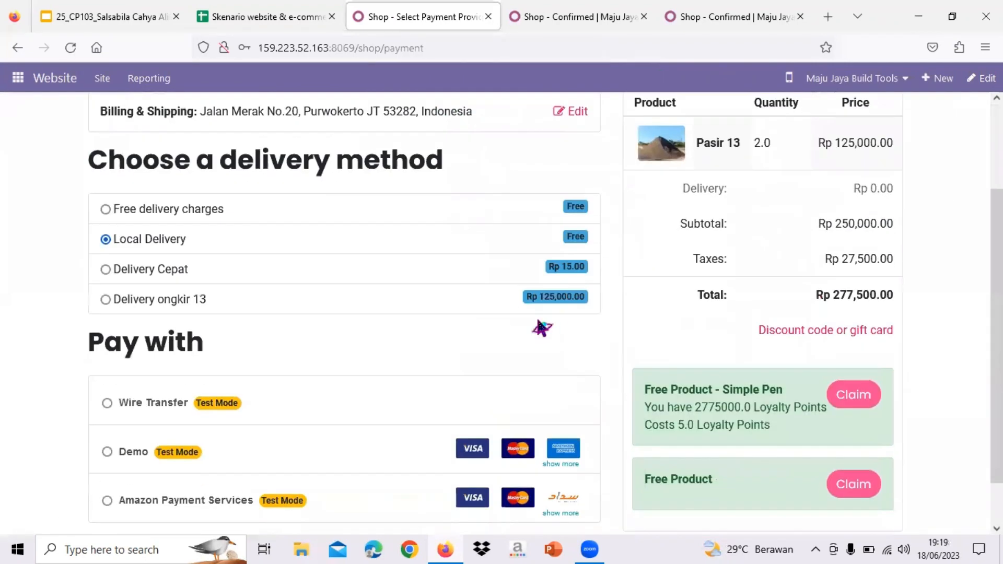
click(105, 210)
scroll(209, 336, down, 1)
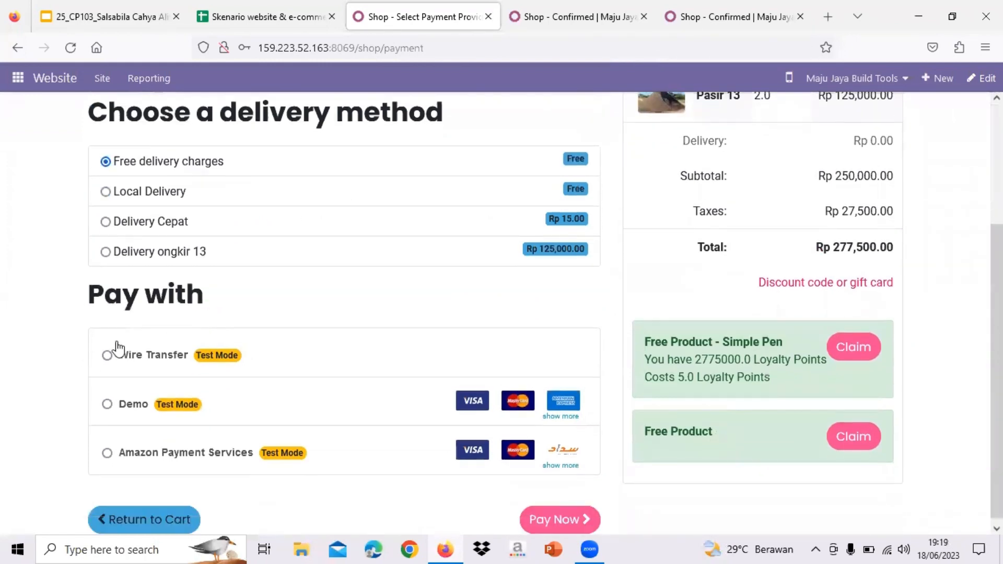
click(108, 356)
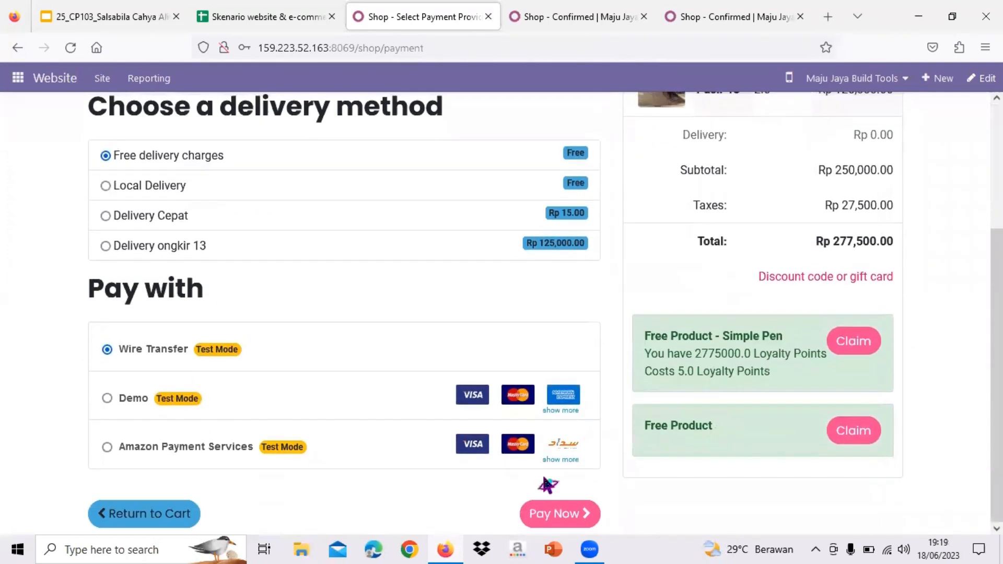
click(581, 516)
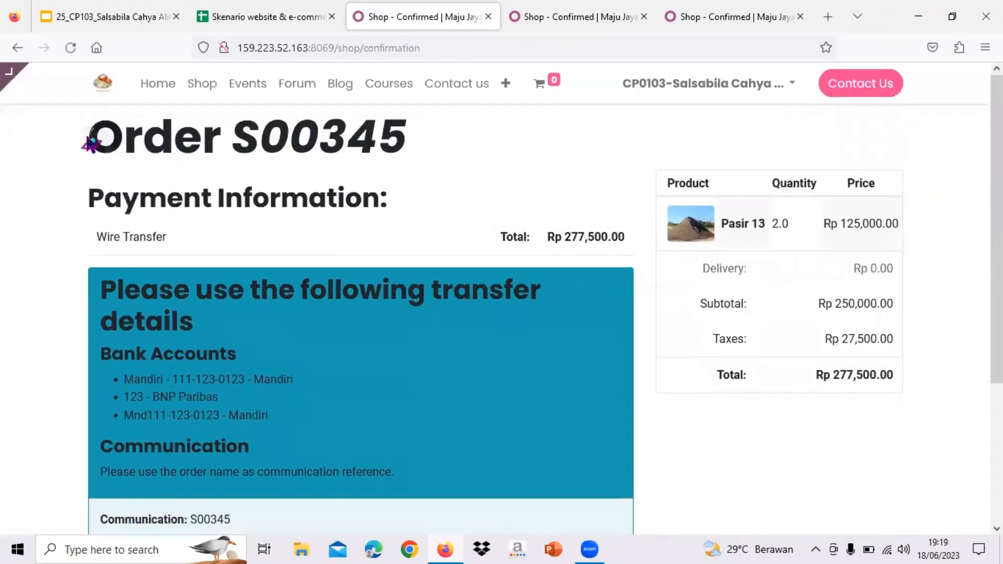
- Note confirmed order number S00345 and return to the store home page
drag(90, 142, 423, 152)
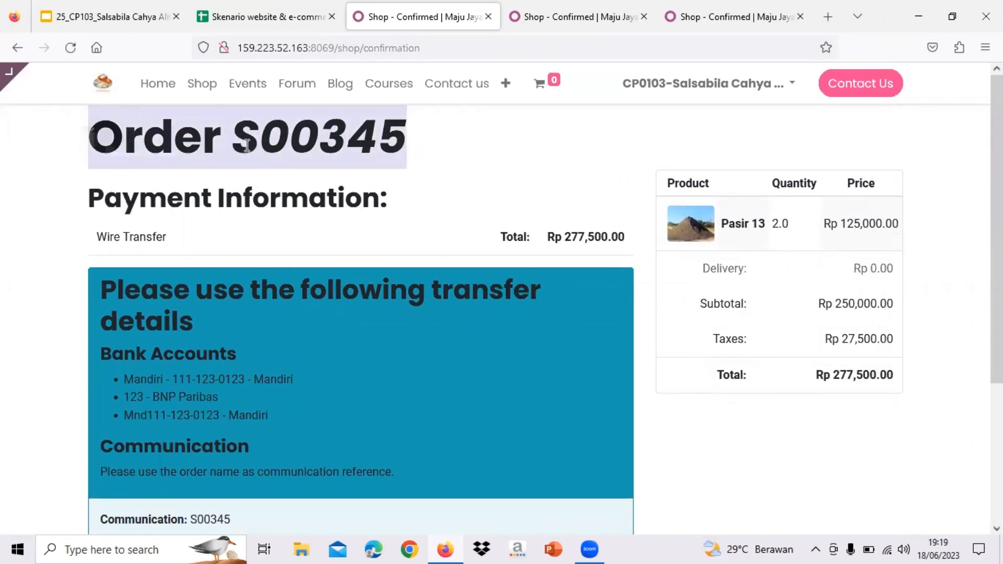
scroll(398, 156, down, 4)
scroll(399, 157, up, 4)
click(160, 85)
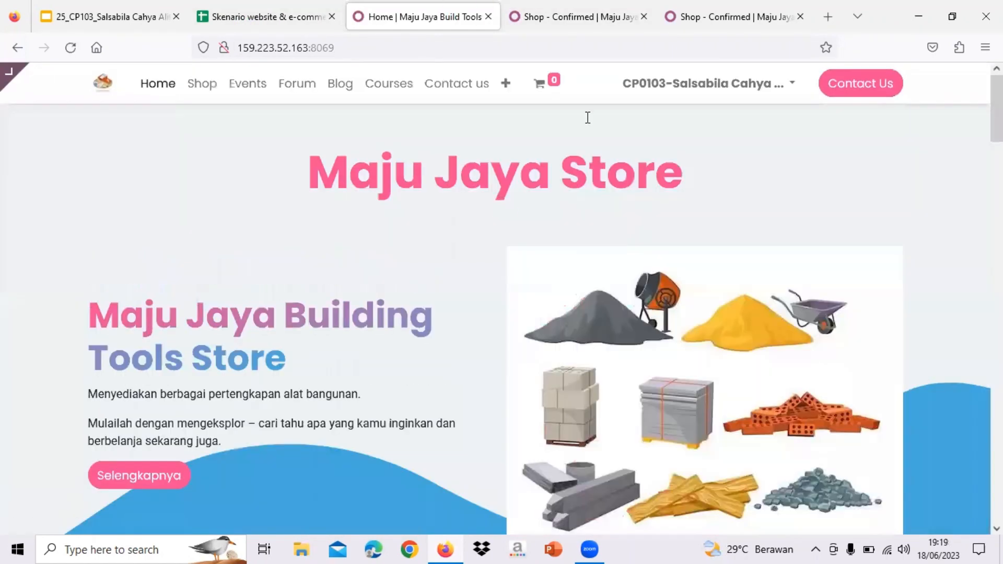
- Copy the 10% promo code from the Kupon card and open Semen 13 via its Order Now button
scroll(417, 373, down, 20)
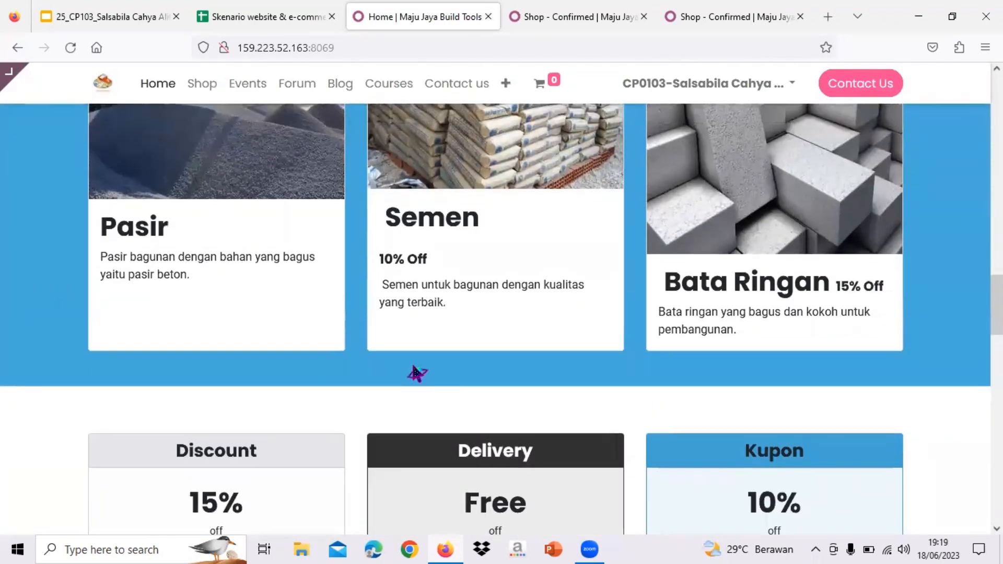
scroll(416, 373, down, 1)
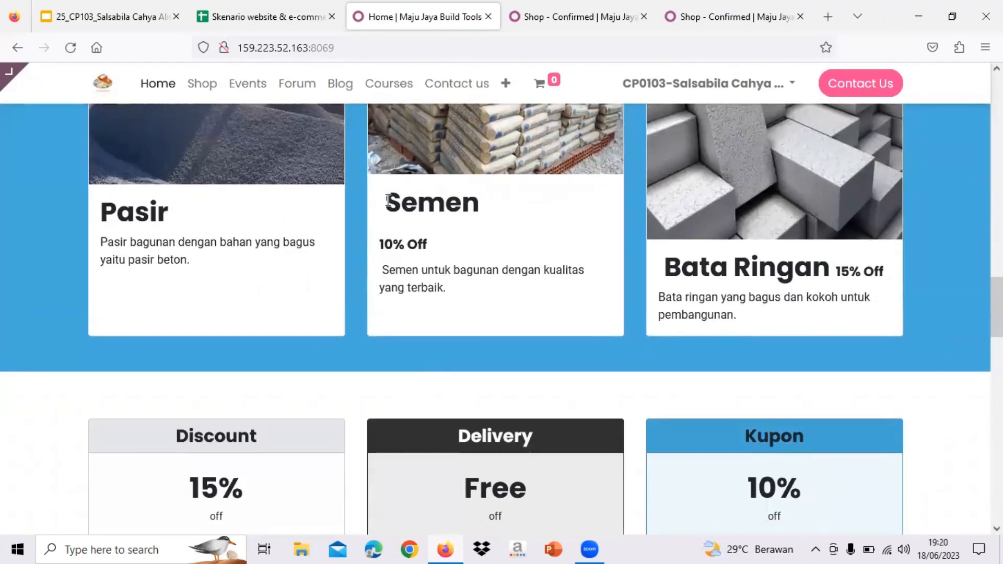
drag(387, 201, 492, 205)
scroll(418, 243, down, 3)
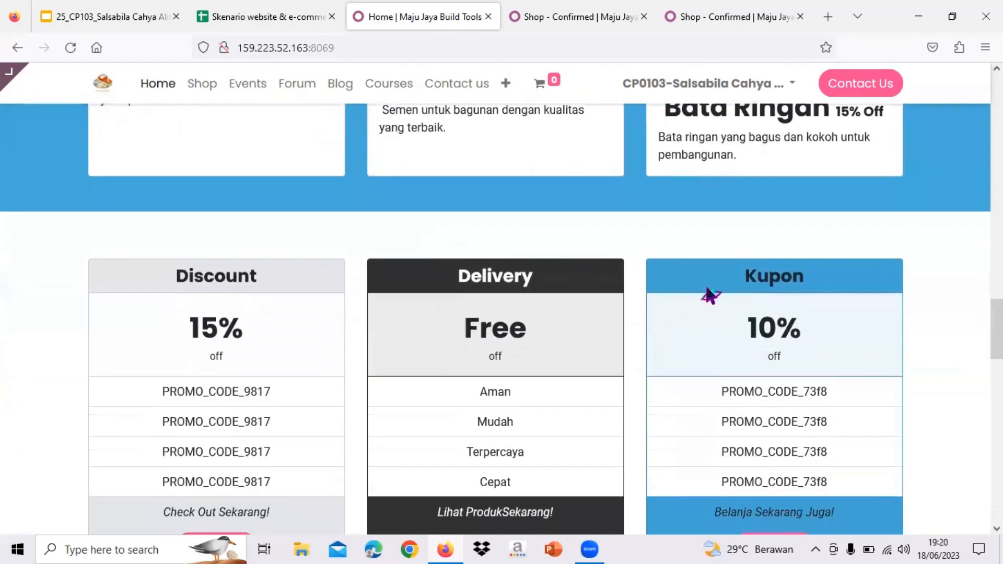
scroll(771, 327, down, 2)
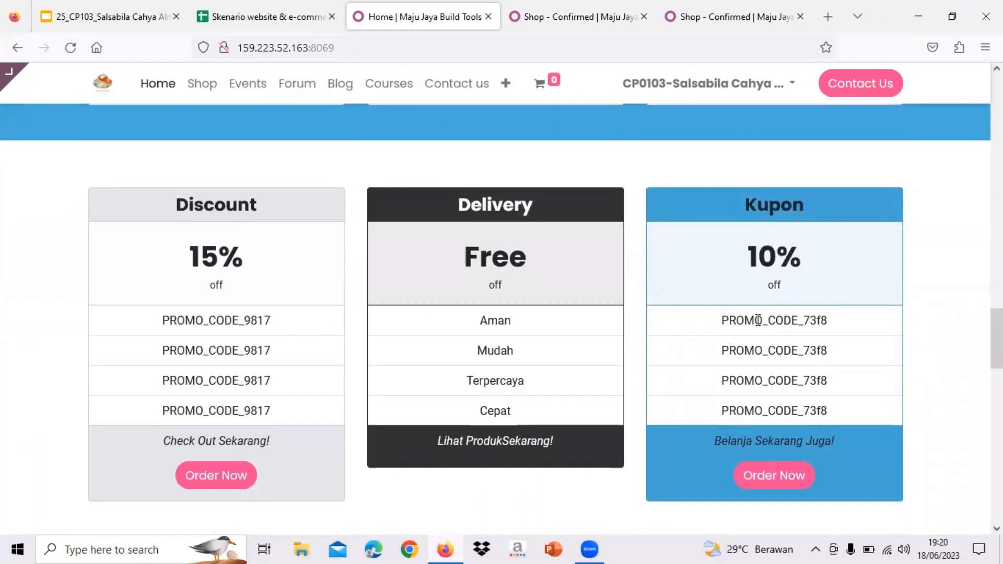
drag(740, 322, 841, 324)
drag(721, 321, 838, 321)
key(ctrl+c)
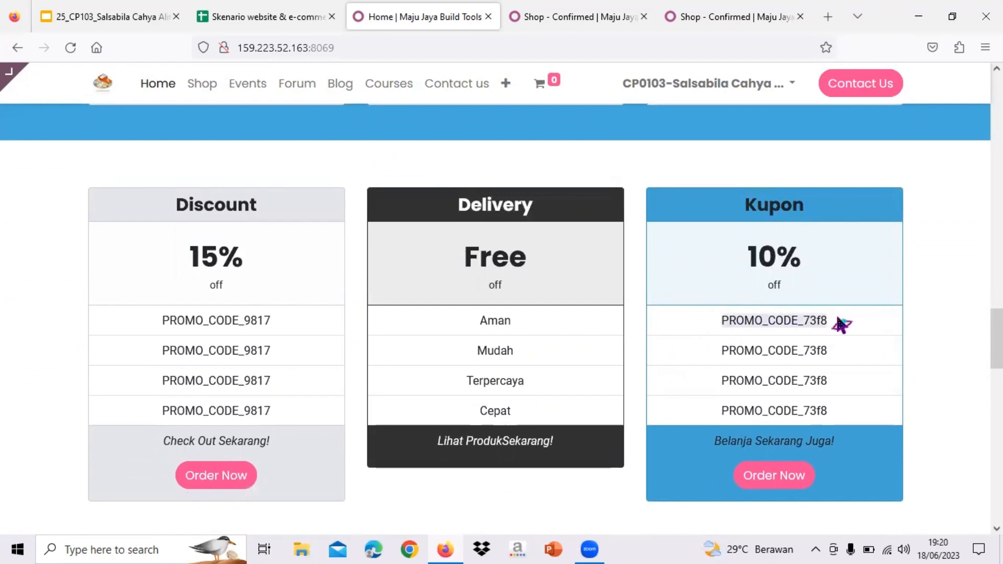
scroll(840, 324, down, 1)
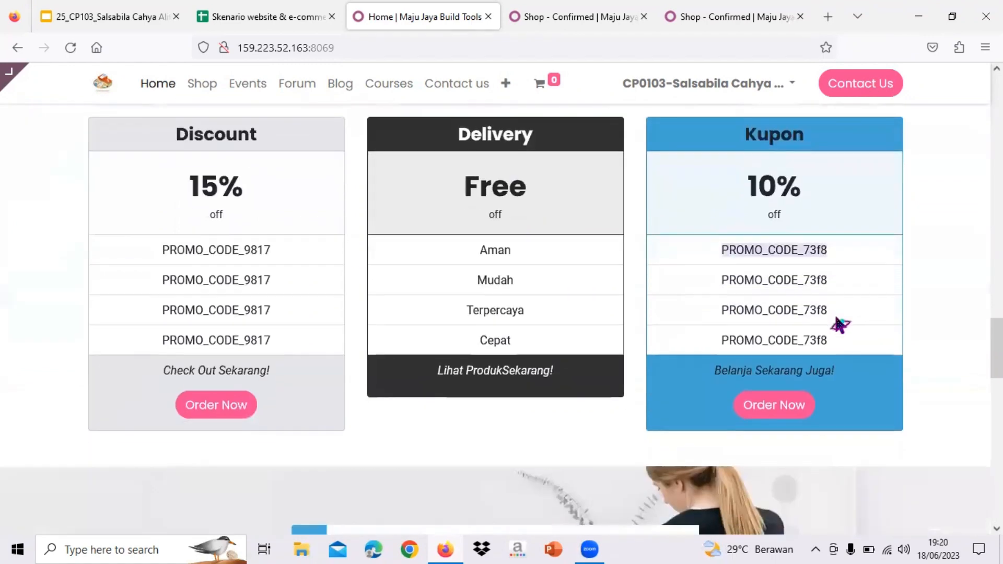
click(750, 417)
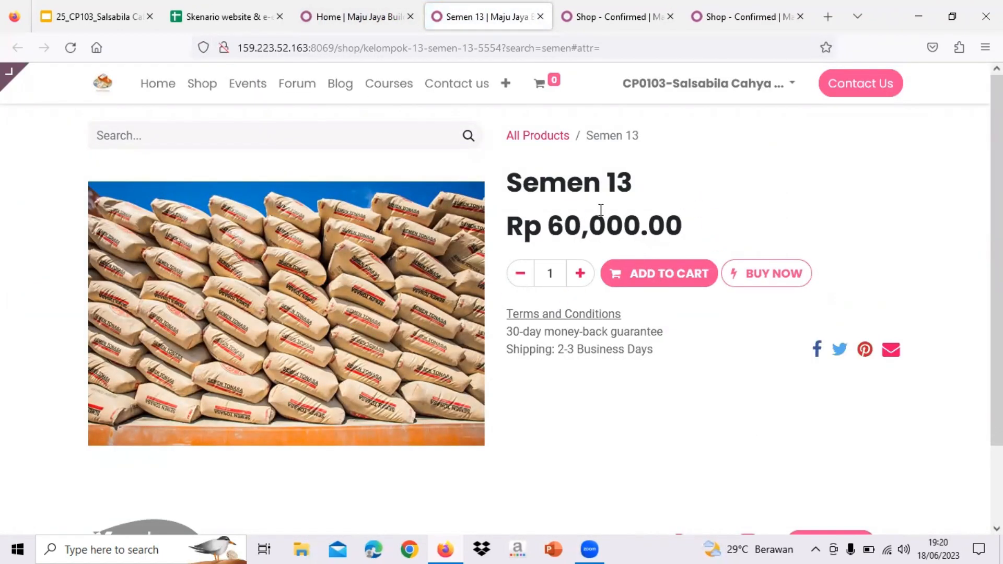
- Add five Semen 13 to the cart and view the cart
click(579, 274)
click(579, 278)
click(655, 274)
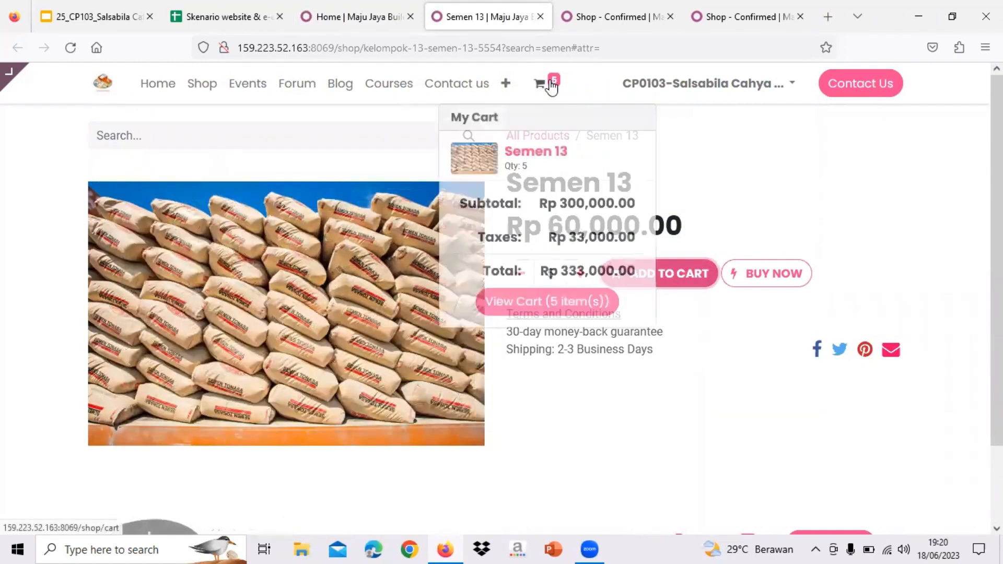
click(543, 83)
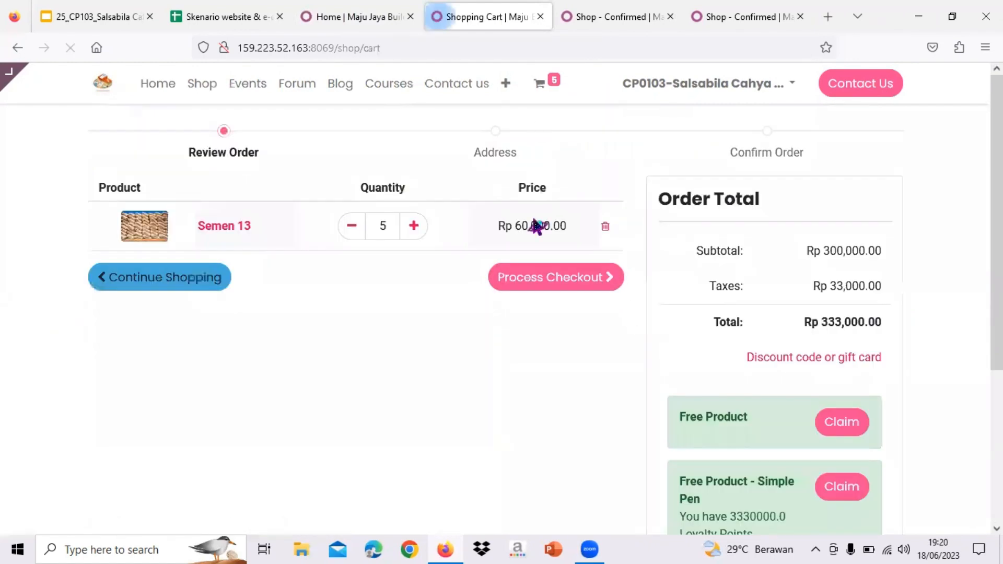
- Paste and apply the 10% promo code, lowering the total to Rp 299,700.00
click(786, 358)
key(ctrl+v)
click(864, 366)
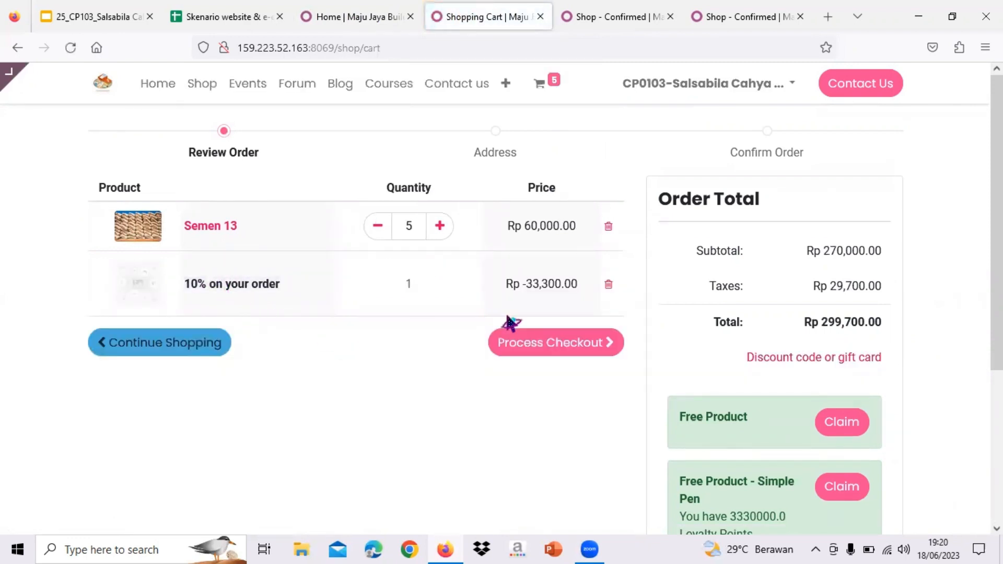
scroll(509, 322, down, 1)
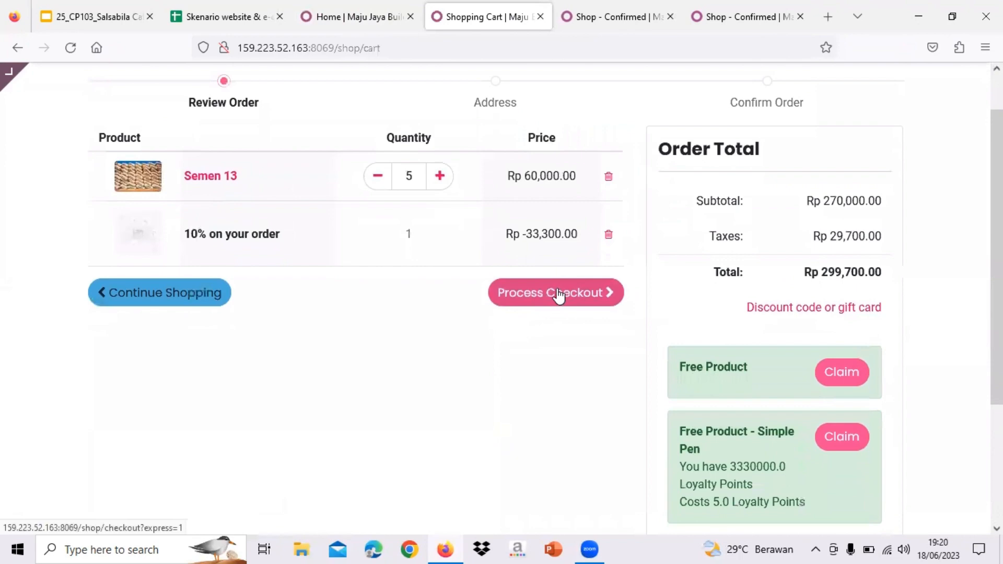
scroll(484, 197, up, 1)
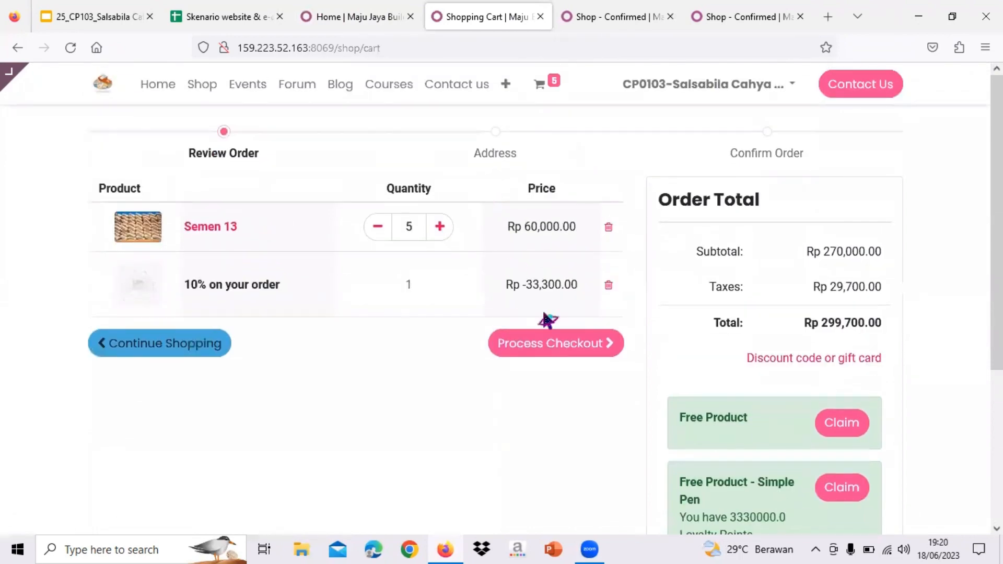
click(560, 346)
- Choose Free delivery charges and Wire Transfer, then place order S00346 for Rp 299,700.00
scroll(563, 356, down, 1)
scroll(346, 233, up, 1)
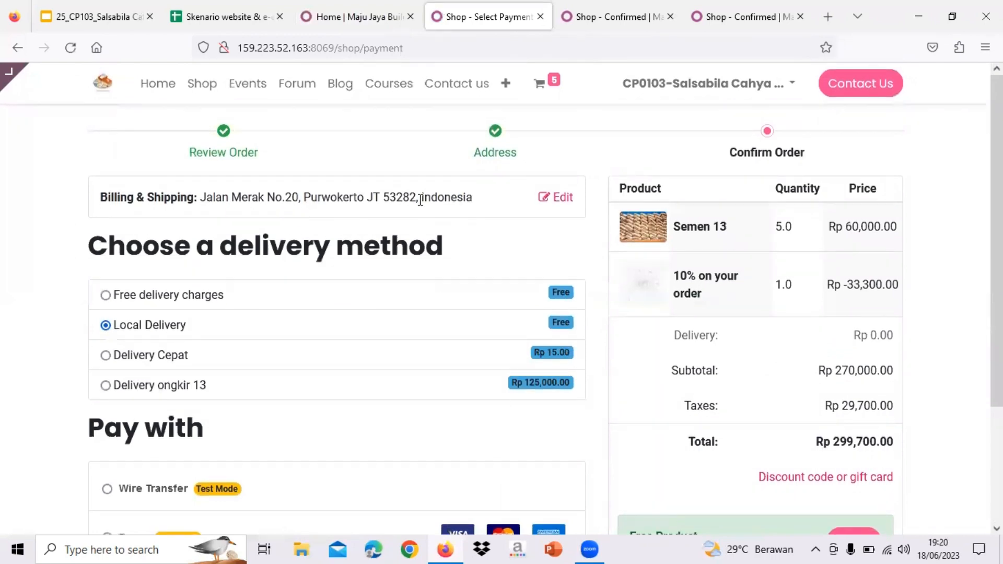
scroll(363, 201, down, 1)
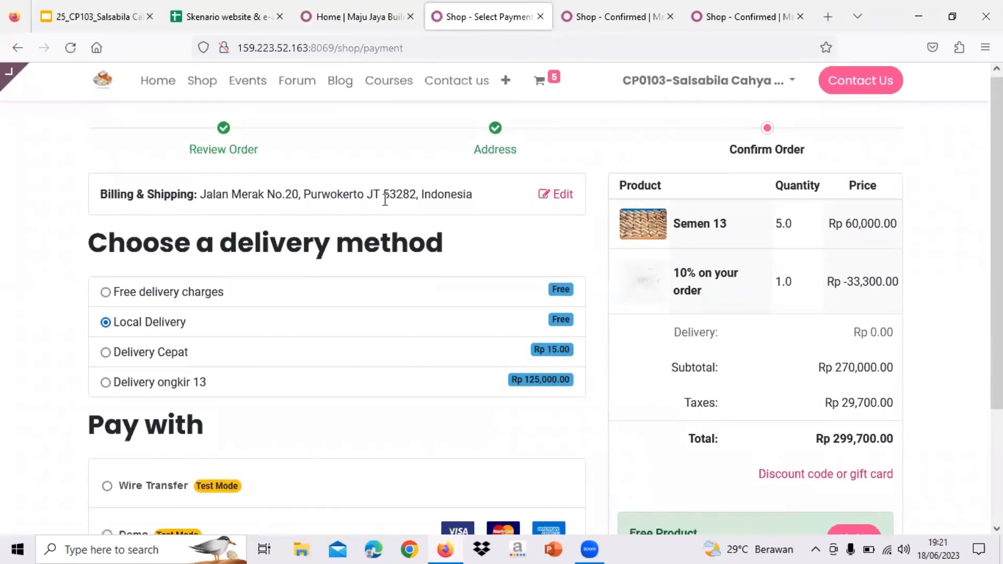
scroll(266, 197, down, 1)
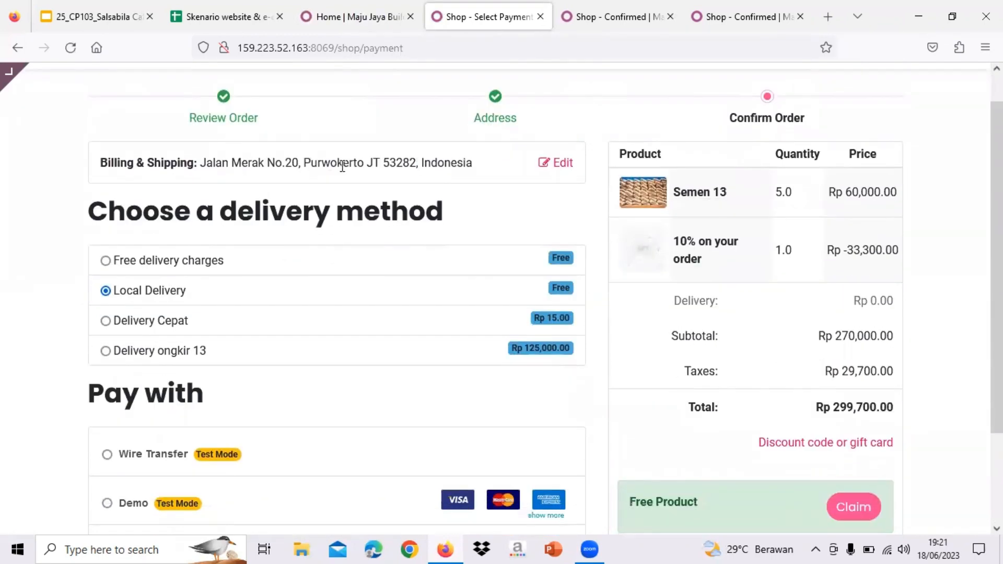
click(104, 258)
scroll(102, 258, down, 3)
scroll(150, 312, down, 1)
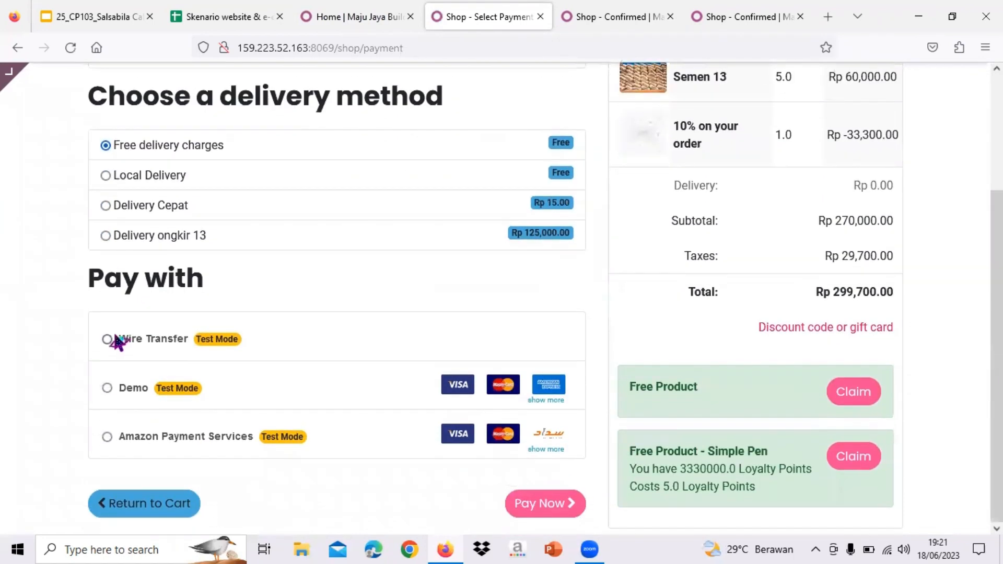
click(107, 340)
scroll(647, 301, up, 1)
scroll(647, 301, down, 1)
click(546, 504)
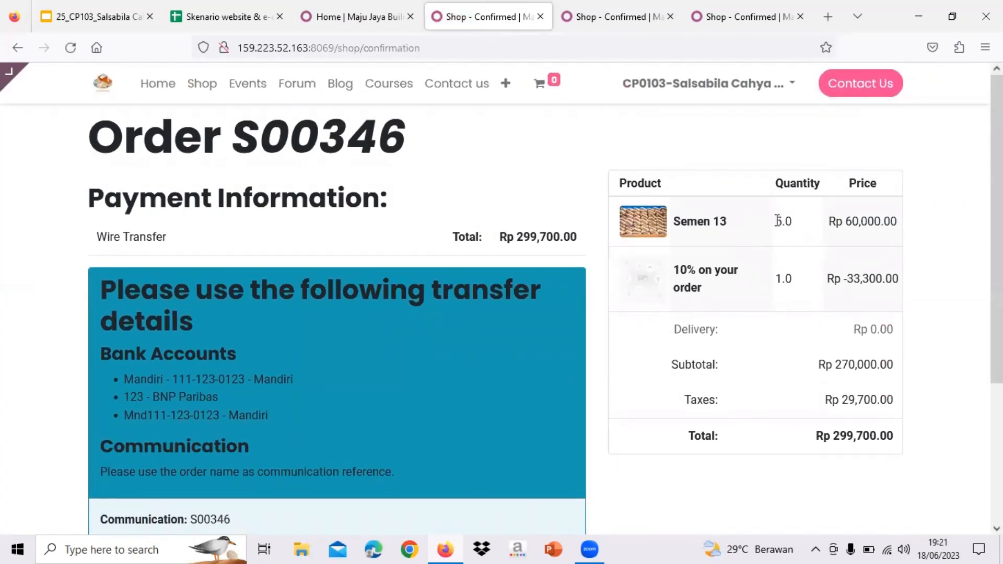
- Review the S00346 confirmation (five Semen 13, 10% off, Rp 299,700.00), then switch to the slides
drag(88, 155, 426, 157)
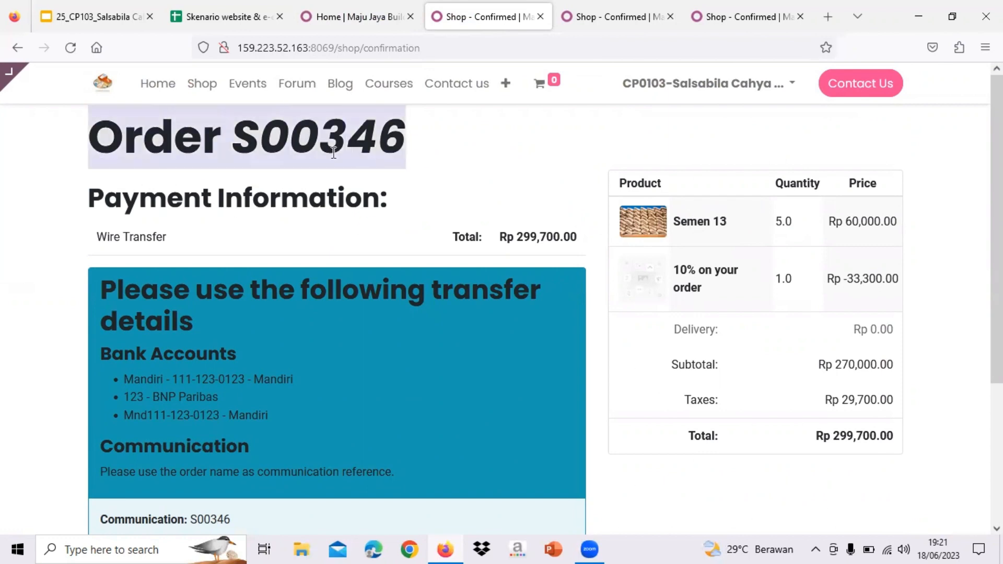
scroll(441, 156, down, 4)
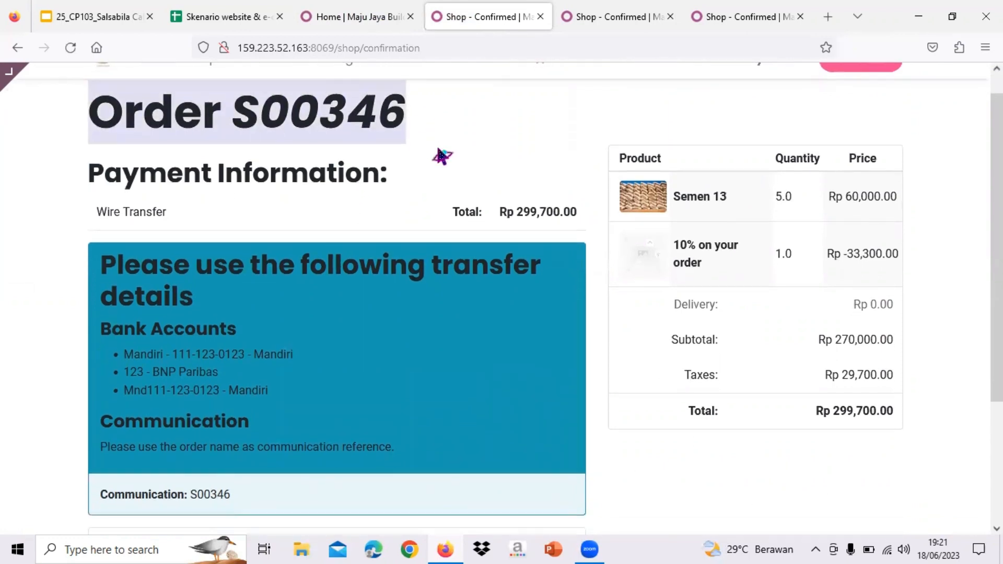
scroll(439, 155, up, 4)
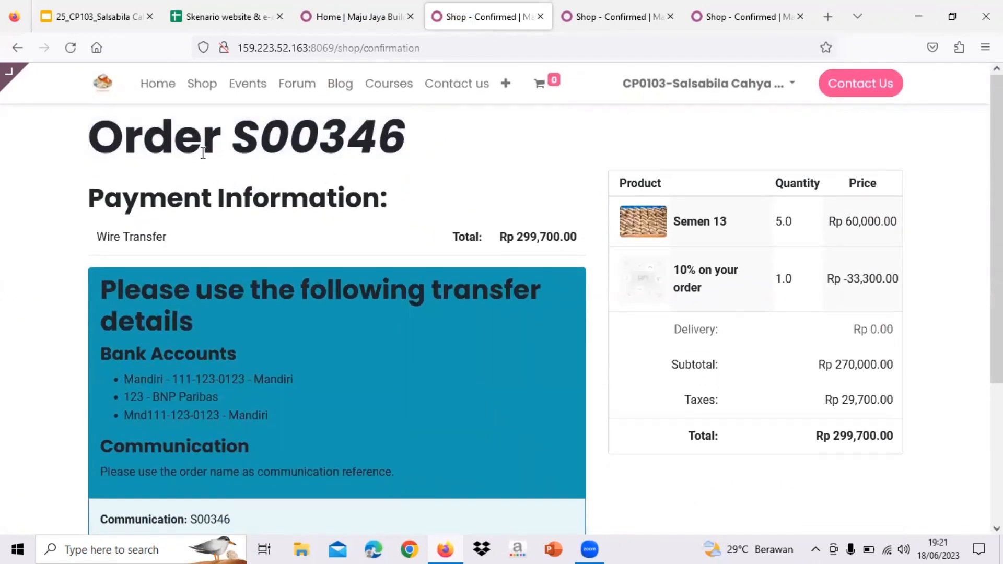
scroll(310, 235, down, 1)
scroll(310, 235, down, 1)
scroll(310, 232, up, 2)
scroll(208, 262, down, 1)
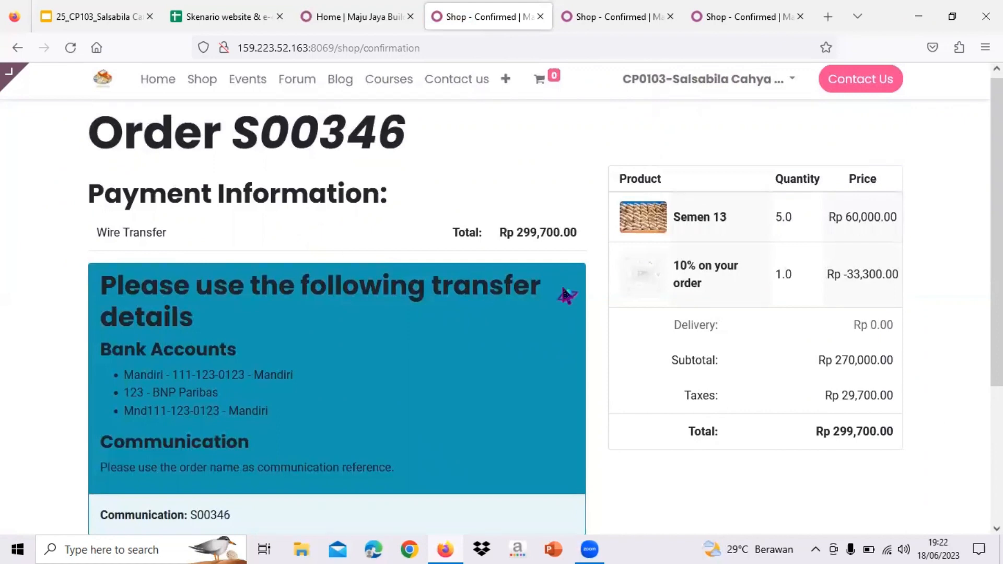
scroll(564, 294, down, 2)
scroll(564, 294, down, 2)
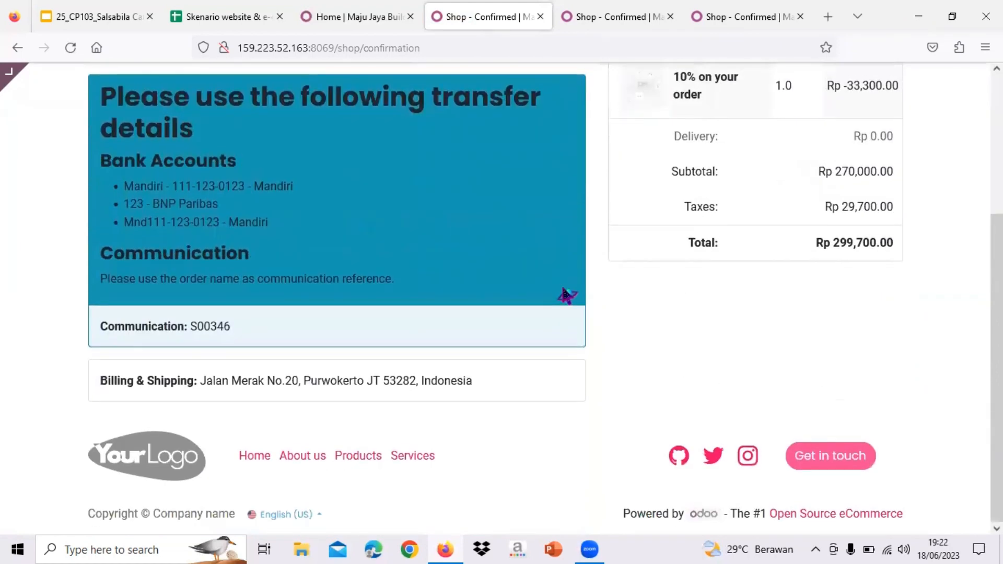
scroll(565, 294, up, 3)
scroll(564, 294, up, 1)
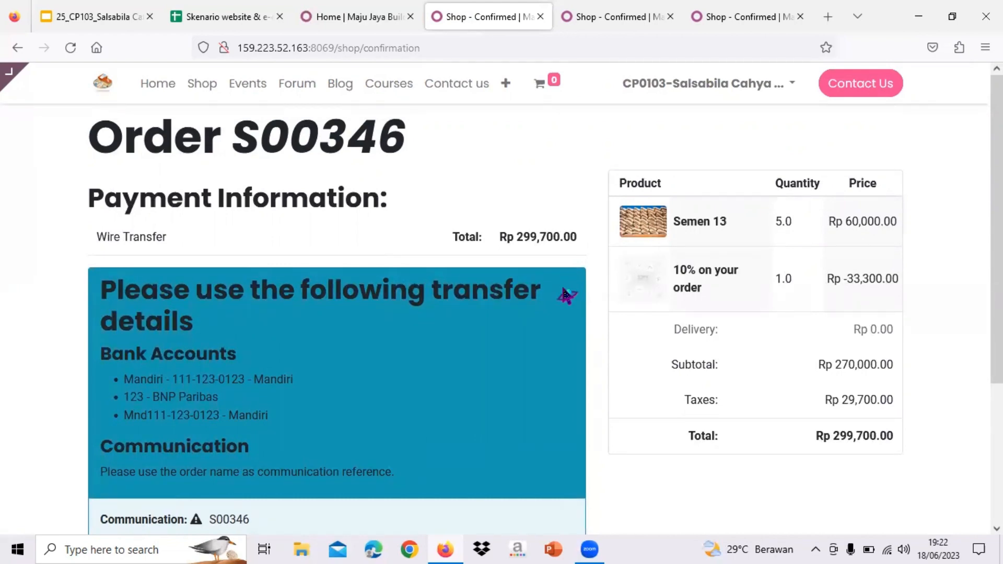
click(130, 13)
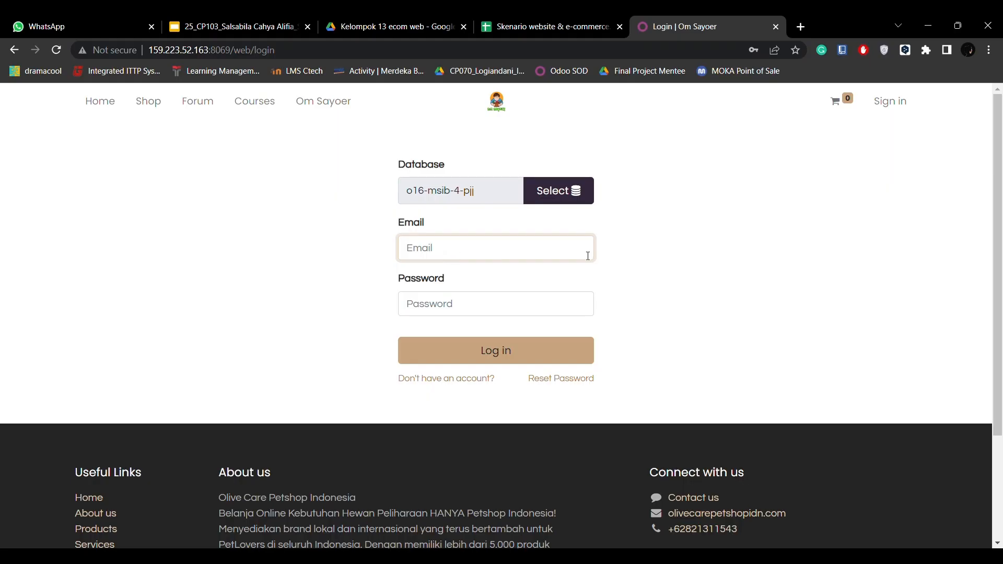
- Sign in to the back office with the autofilled credentials and open the Website app
click(504, 353)
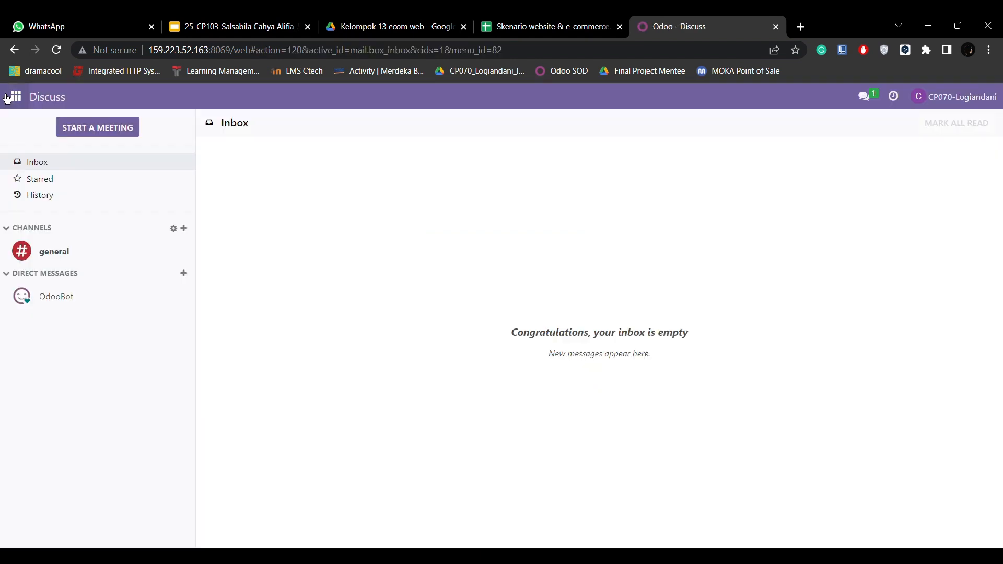
click(16, 96)
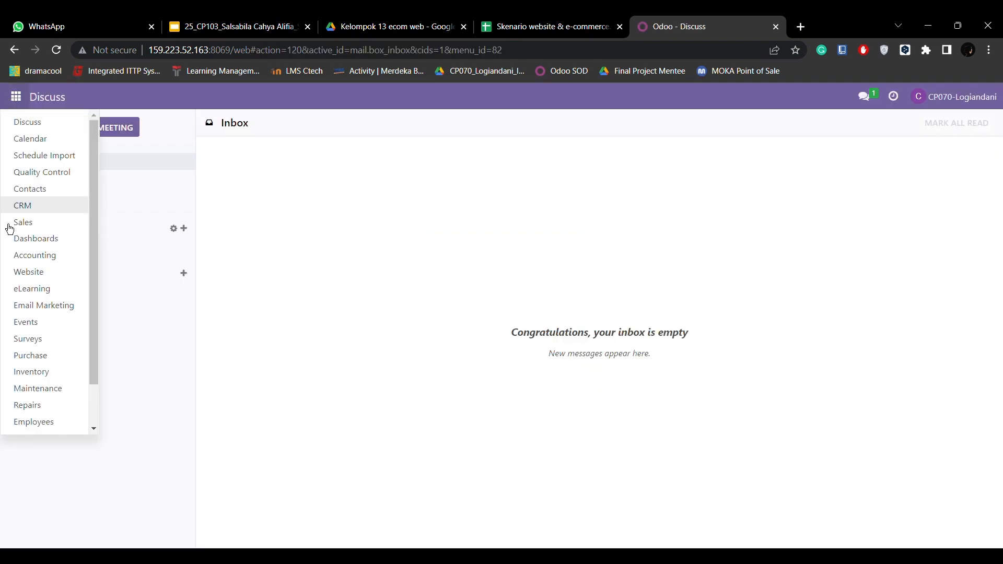
scroll(67, 397, down, 2)
click(37, 234)
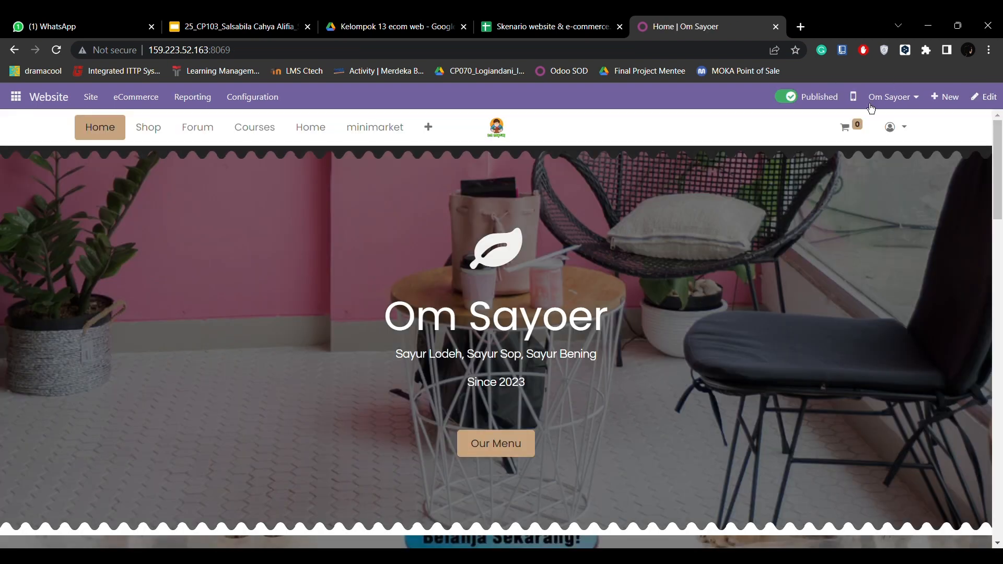
- Switch the Website app from Om Sayoer to the Maju Jaya Build Tools site
click(893, 97)
scroll(902, 369, down, 1)
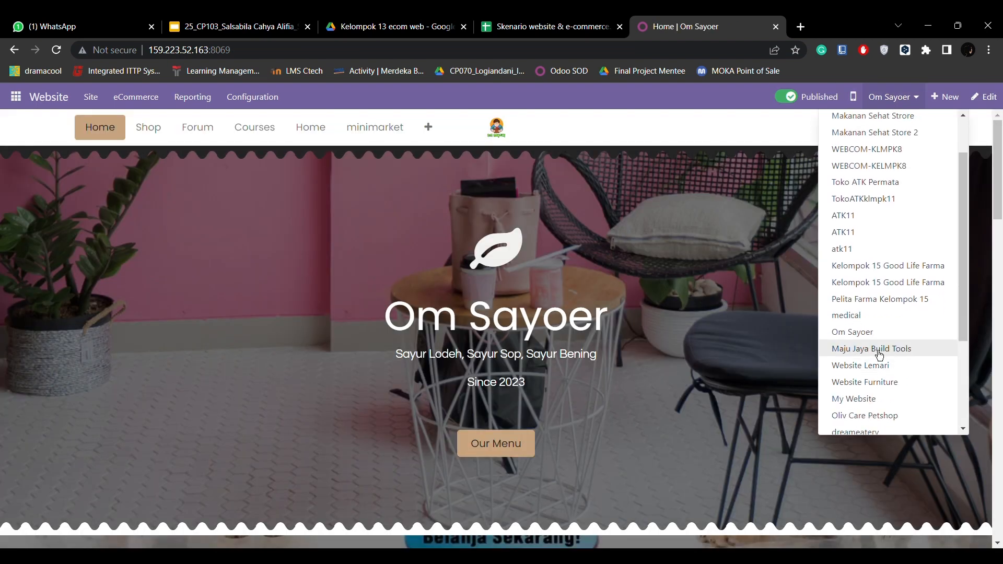
click(923, 356)
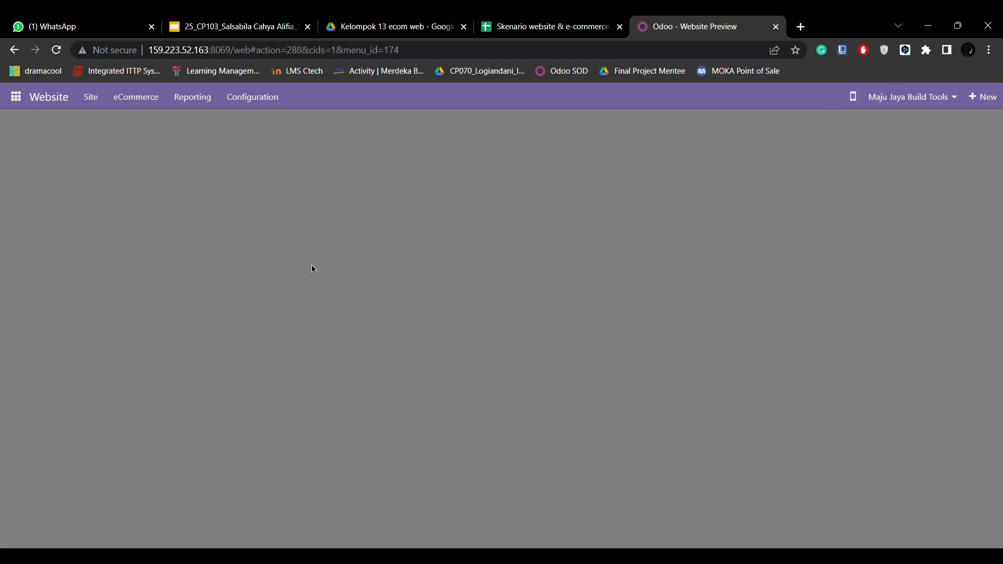
scroll(316, 255, down, 4)
scroll(320, 318, up, 4)
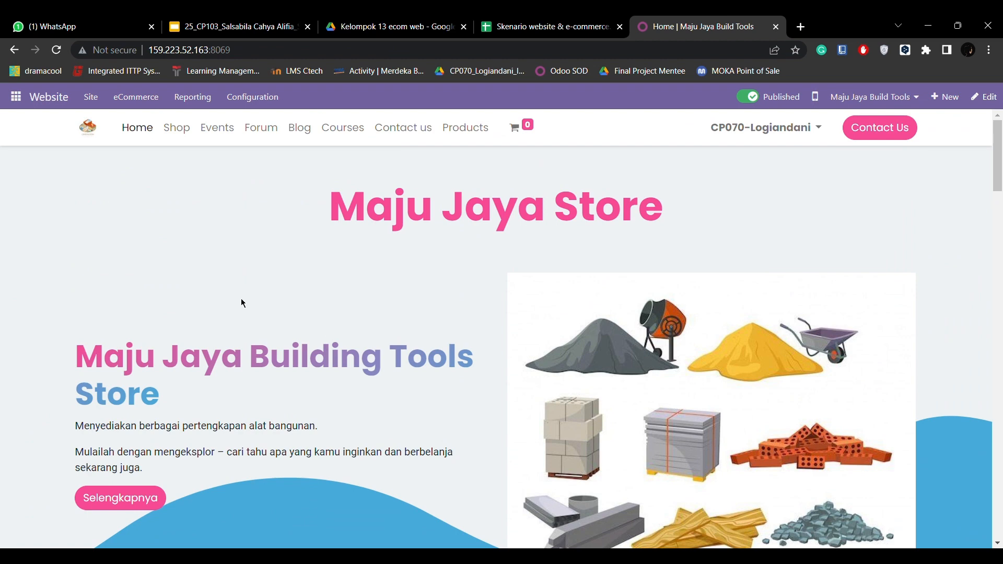
- Go to eCommerce > Unpaid Orders and open order S00337
click(146, 103)
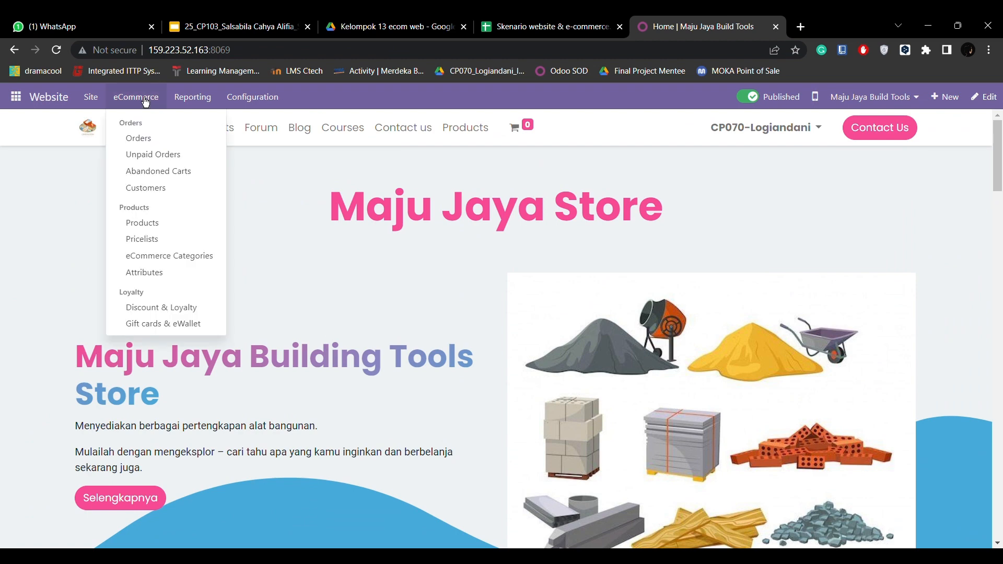
click(157, 157)
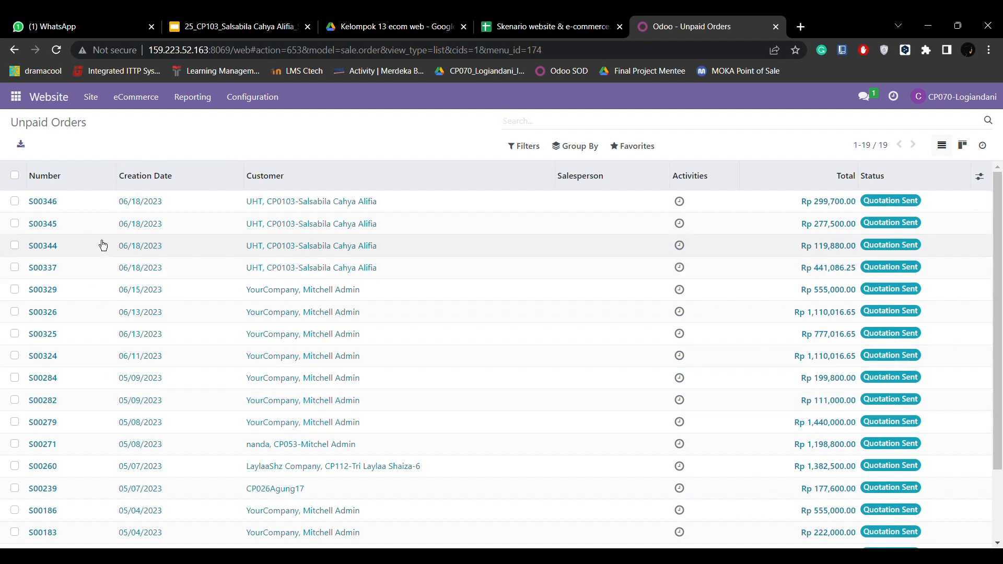
click(62, 277)
- Confirm quotation S00337 as a sales order and create its regular invoice
scroll(282, 269, down, 5)
scroll(281, 268, up, 5)
scroll(281, 269, down, 1)
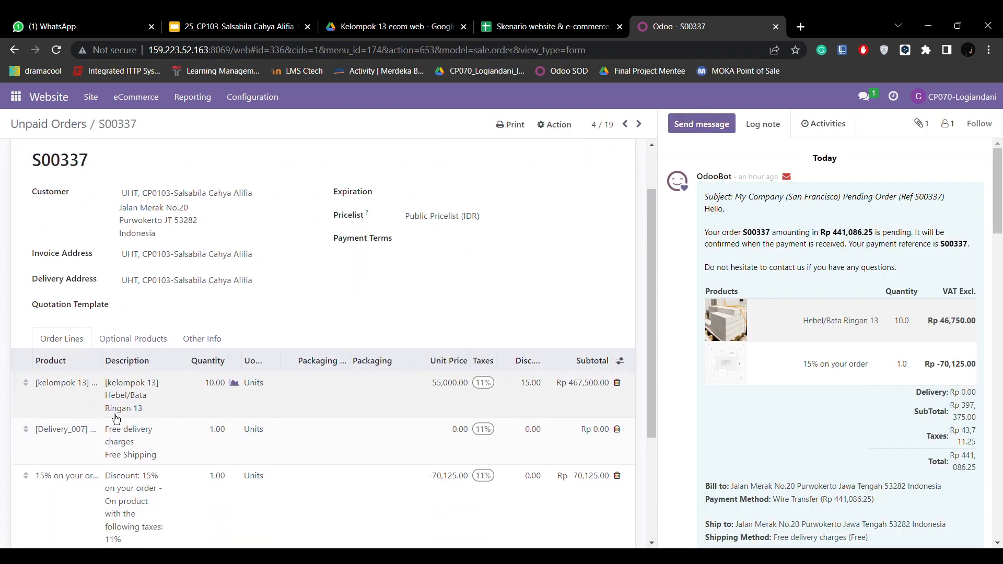
scroll(144, 399, down, 3)
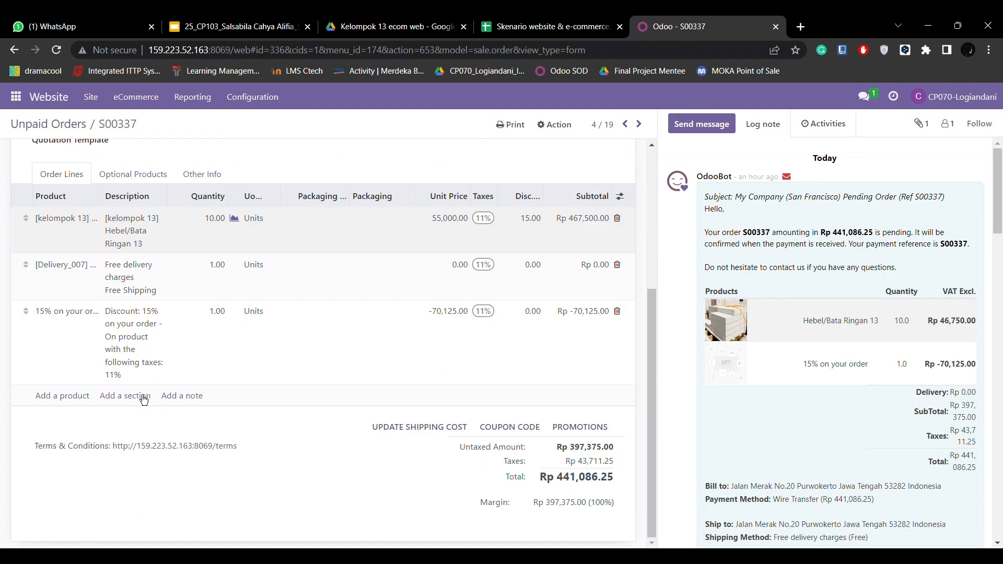
scroll(130, 287, up, 4)
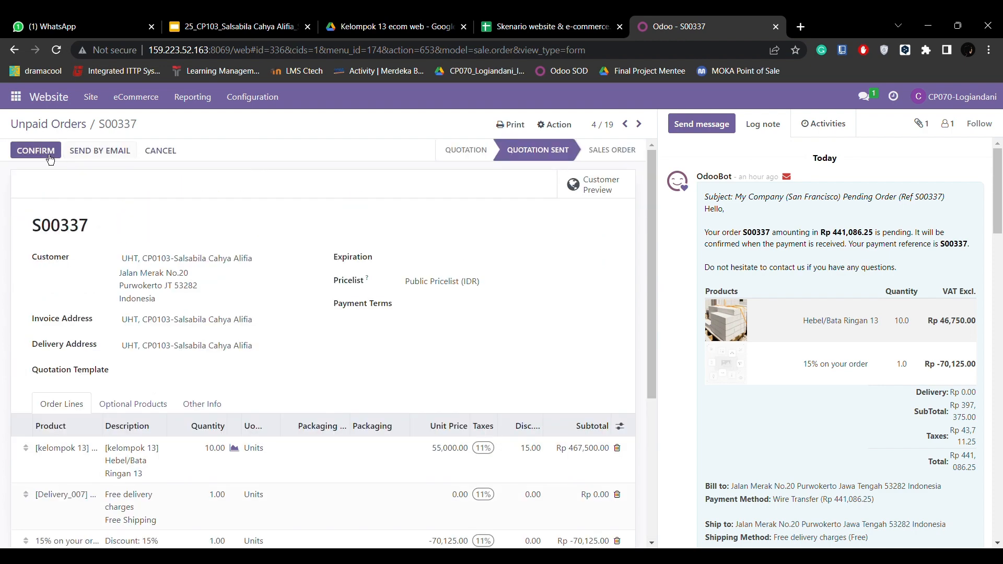
click(39, 150)
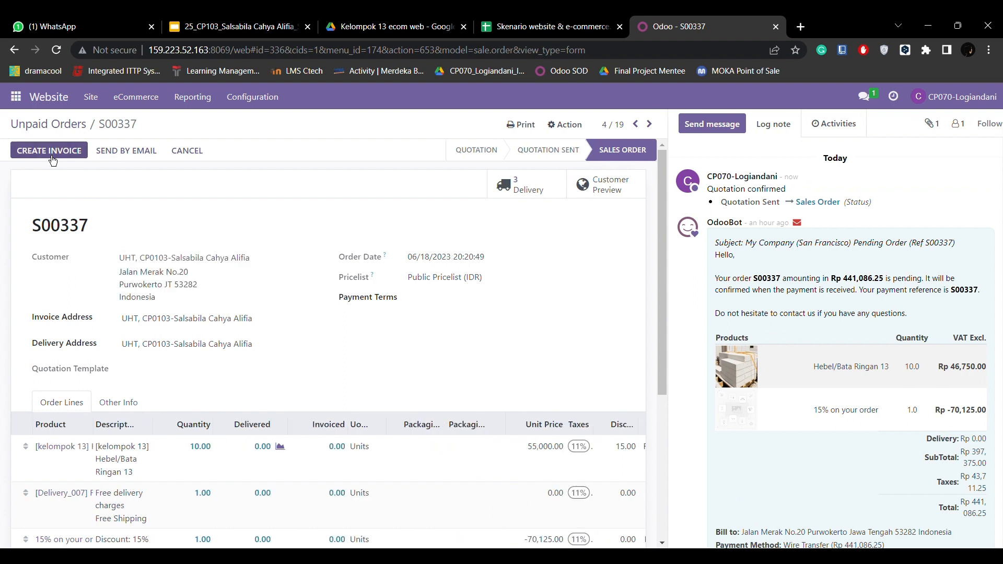
click(48, 152)
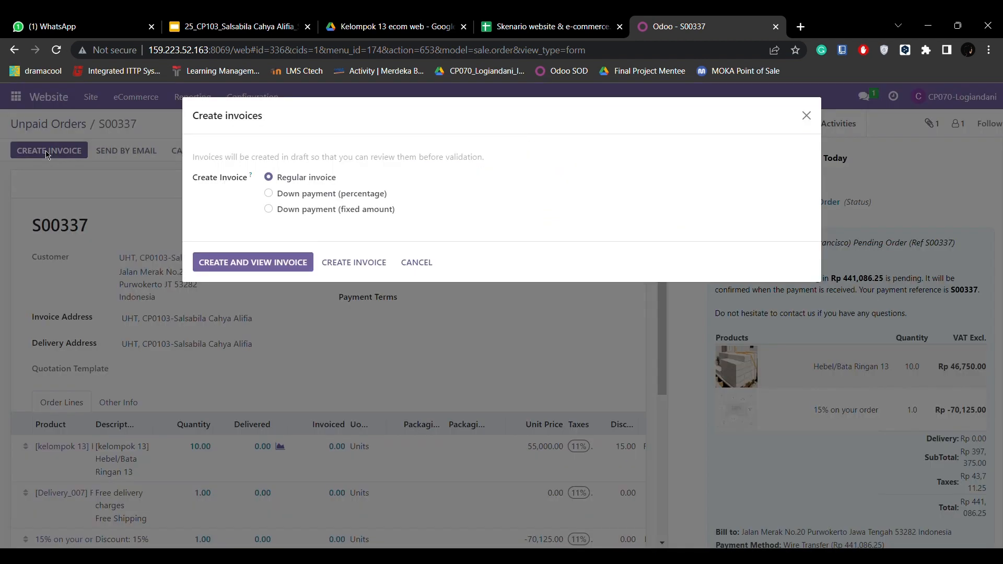
click(292, 263)
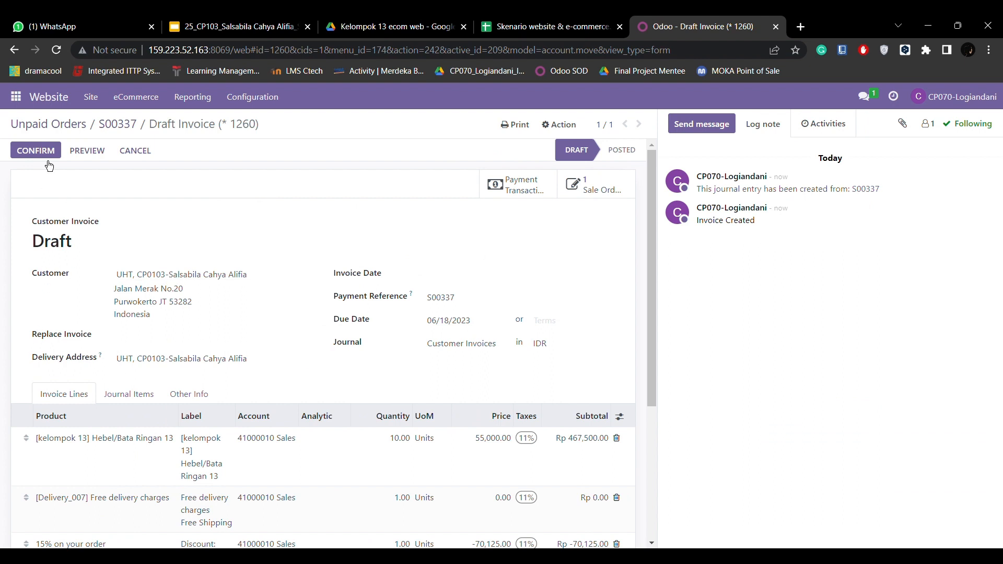
- Post invoice INV/2023/00139, record the Rp 441,086.25 payment, and return to Unpaid Orders
click(35, 151)
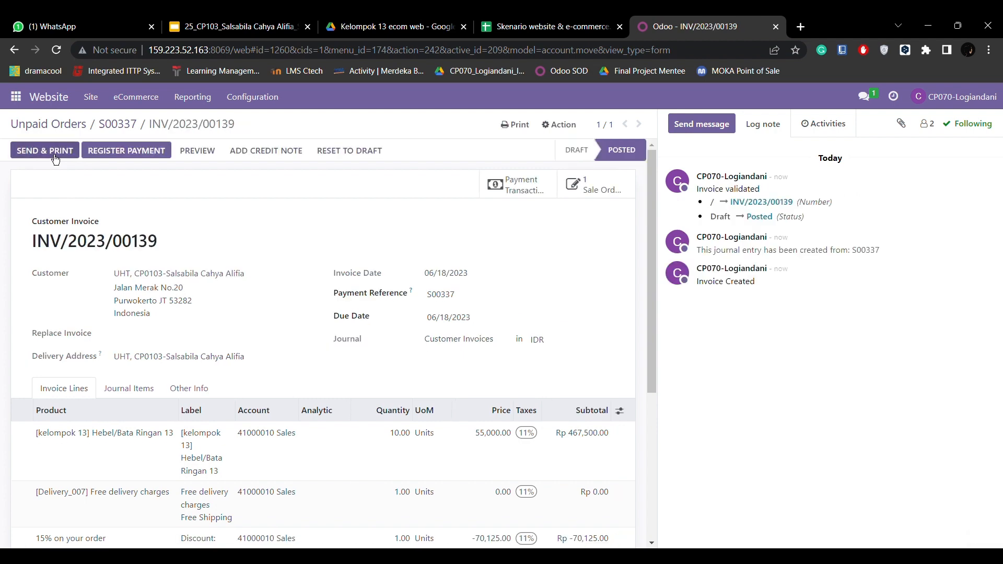
click(124, 151)
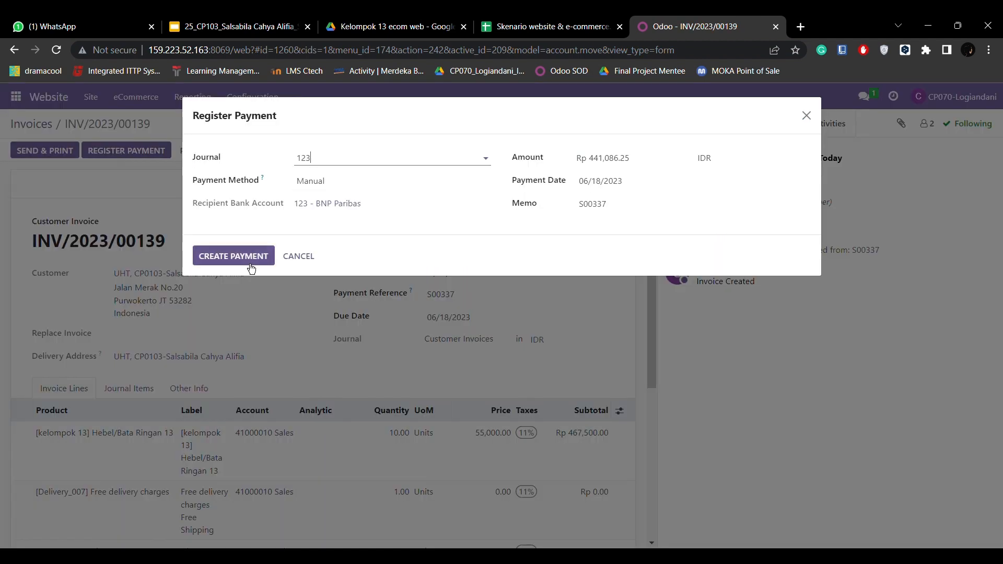
click(245, 259)
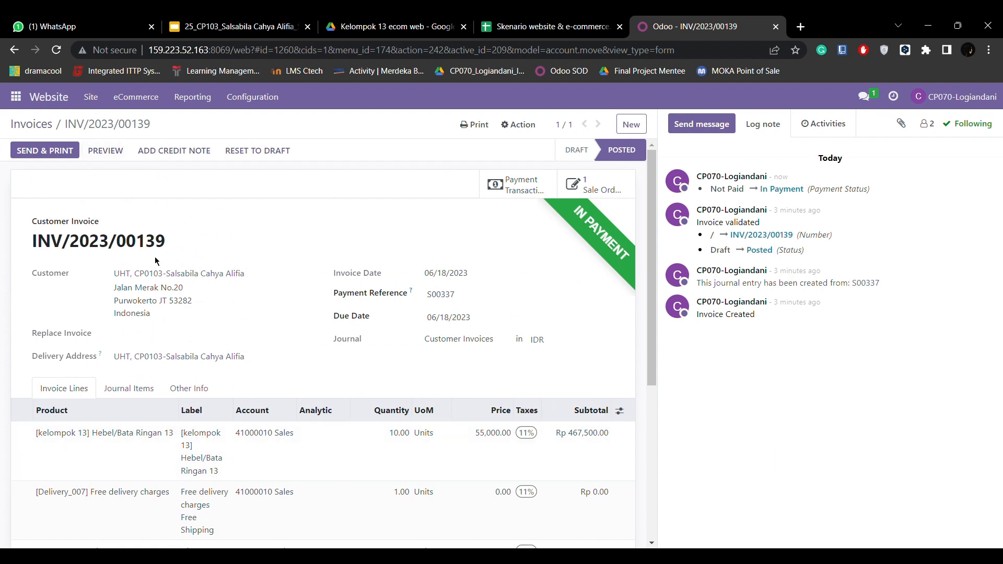
click(43, 131)
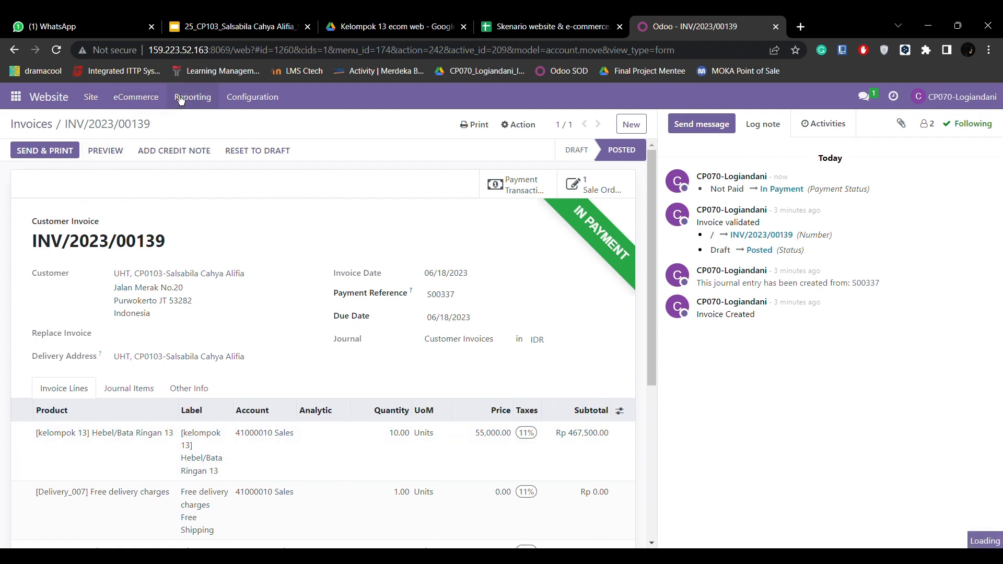
click(138, 98)
click(151, 152)
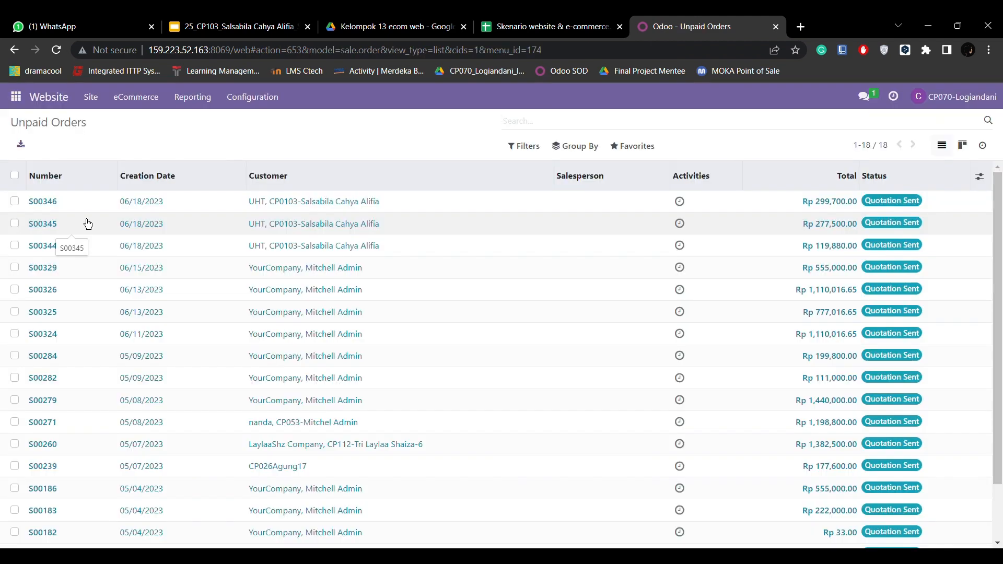
- Open order S00345, confirm it as a sales order and create its regular invoice
click(56, 231)
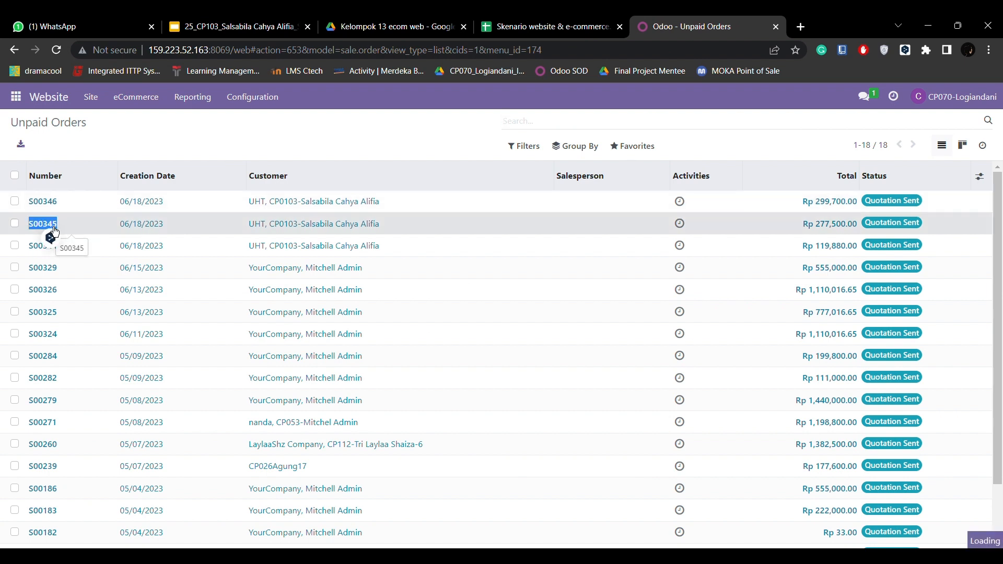
scroll(282, 290, down, 2)
scroll(282, 291, down, 1)
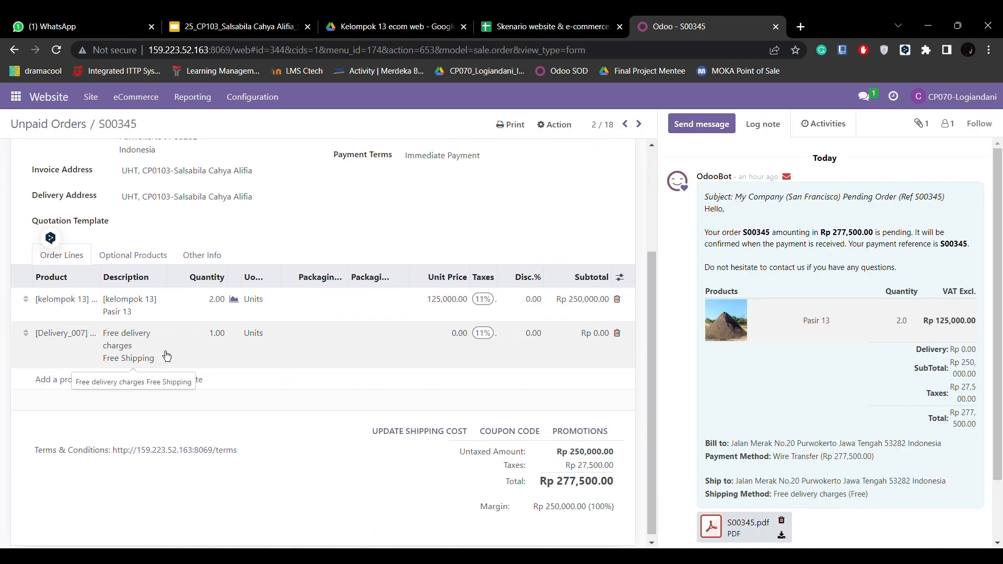
scroll(166, 356, up, 3)
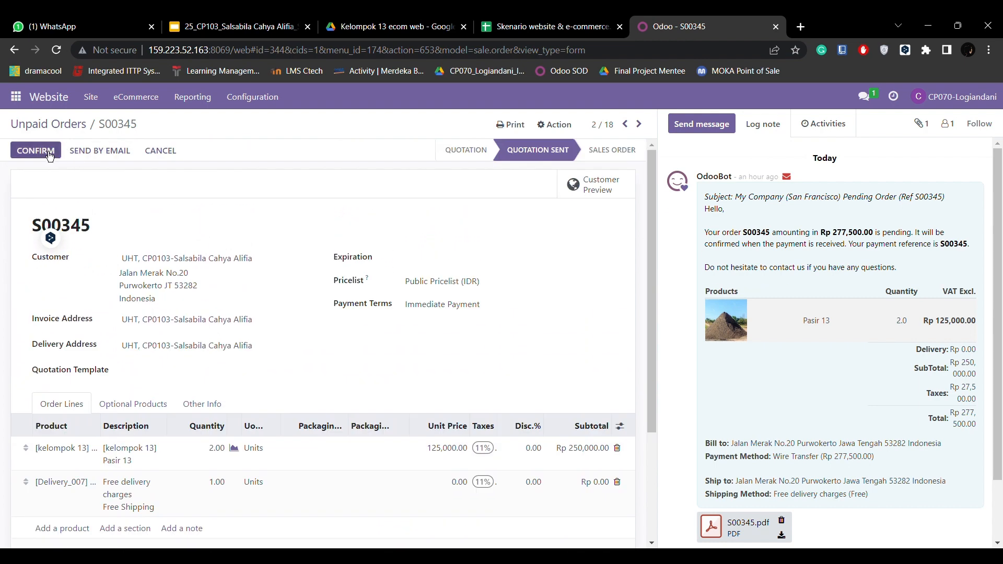
click(45, 151)
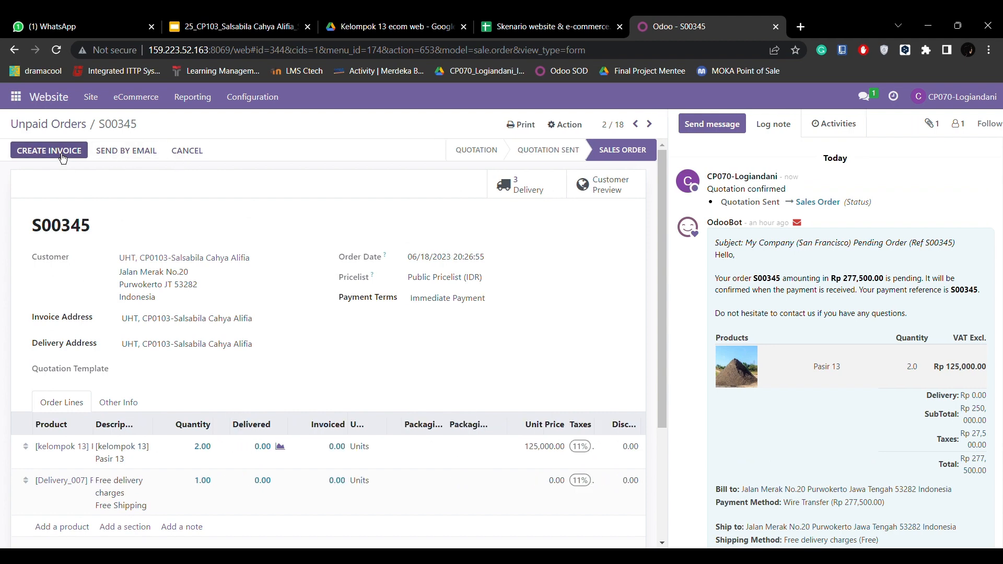
click(49, 151)
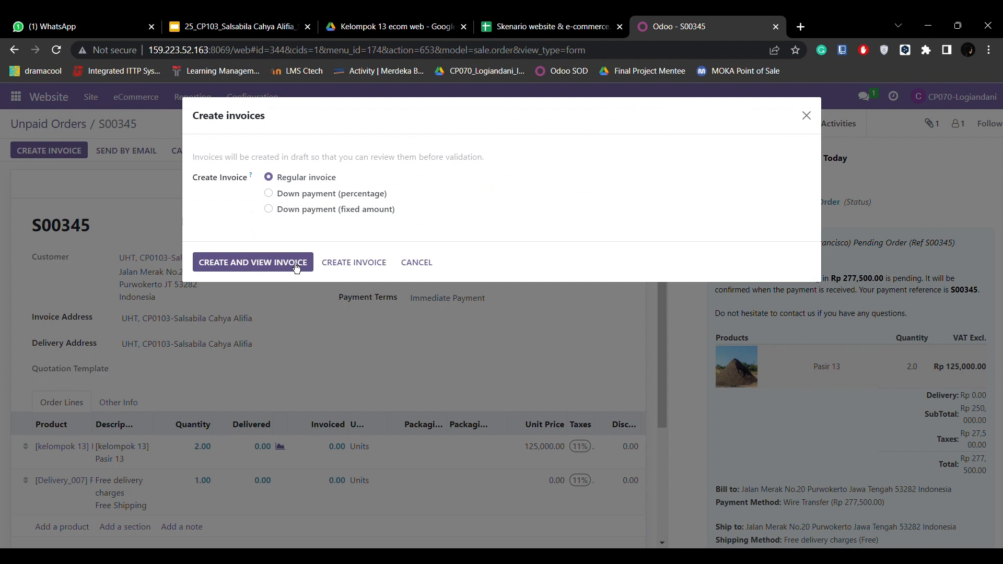
click(271, 266)
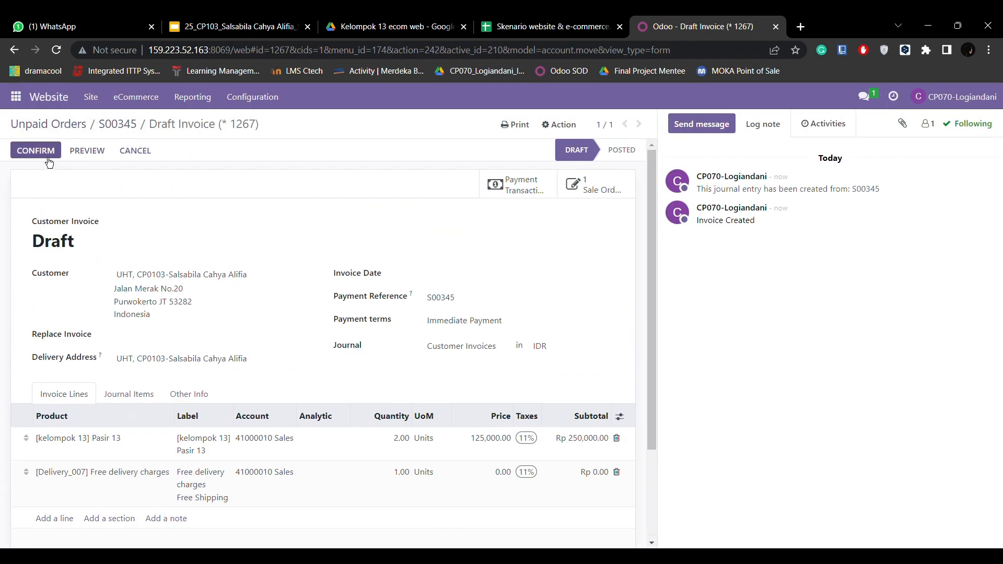
- Post invoice INV/2023/00140, record the Rp 277,500.00 payment, and return to Unpaid Orders
click(45, 151)
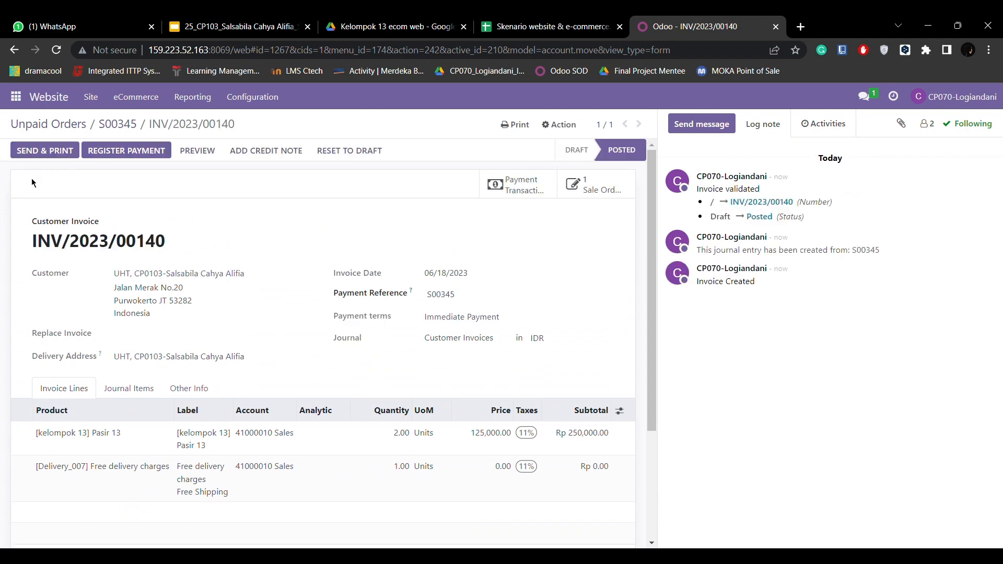
scroll(291, 350, down, 3)
scroll(291, 350, up, 3)
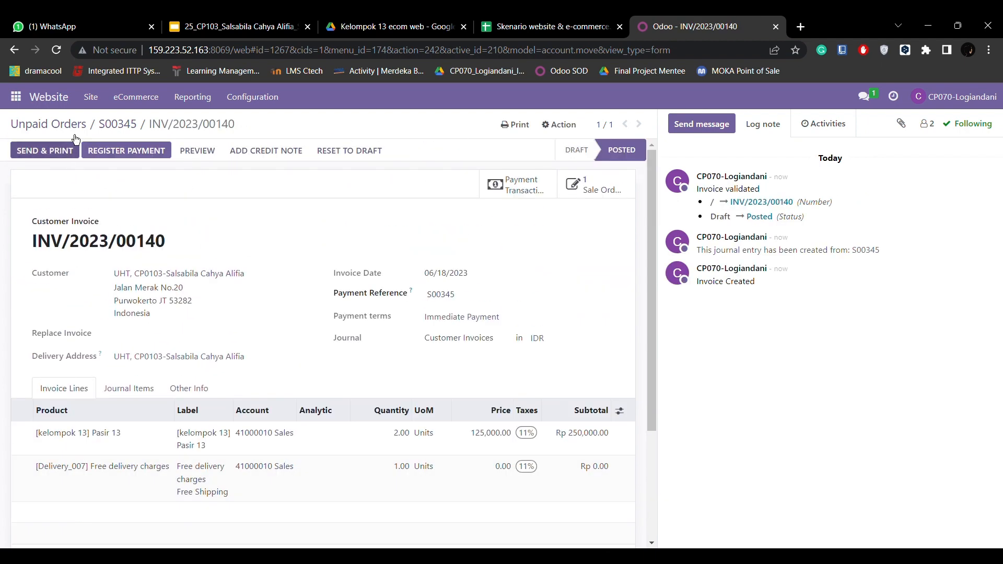
click(143, 151)
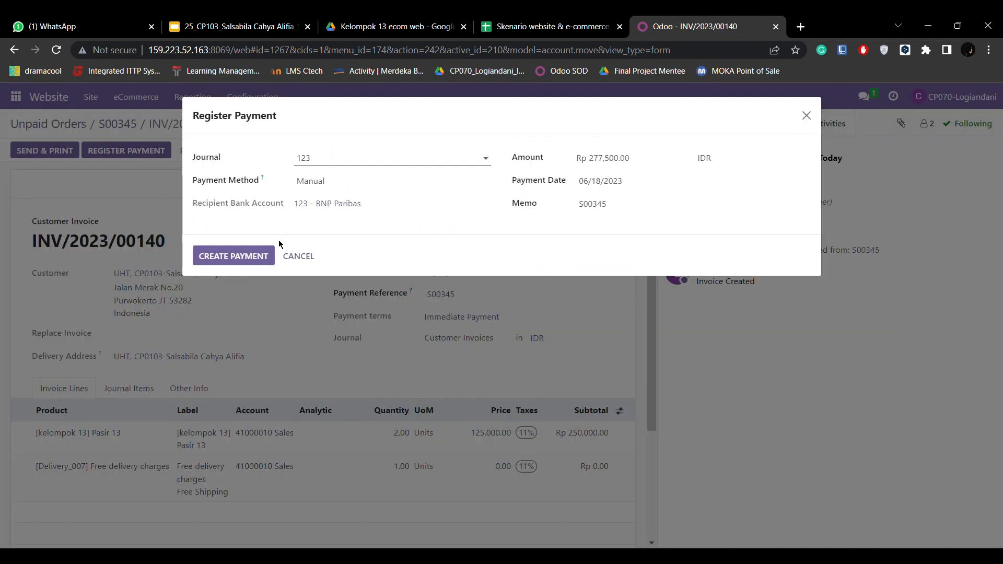
click(250, 259)
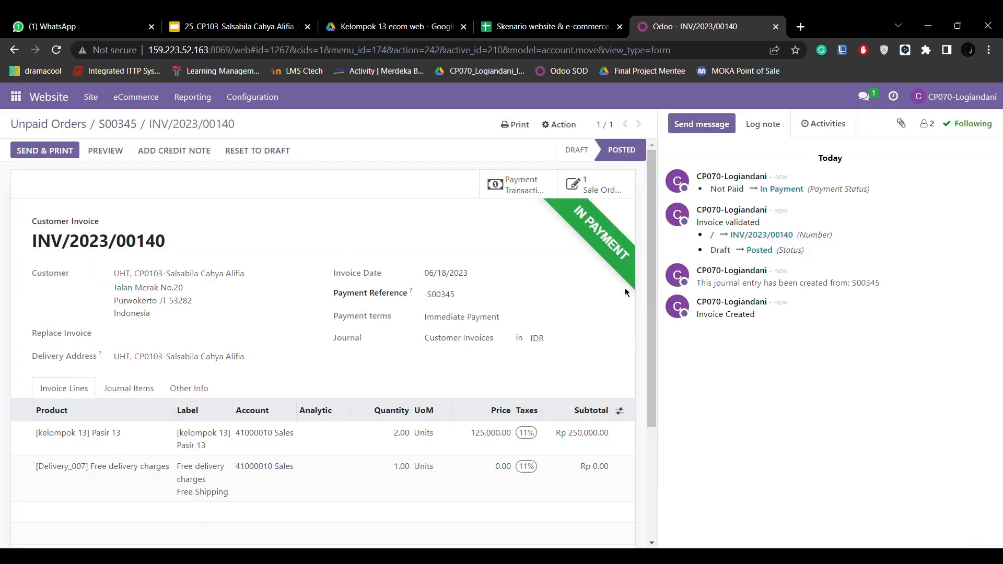
scroll(243, 277, down, 3)
scroll(244, 277, up, 3)
click(148, 98)
click(162, 157)
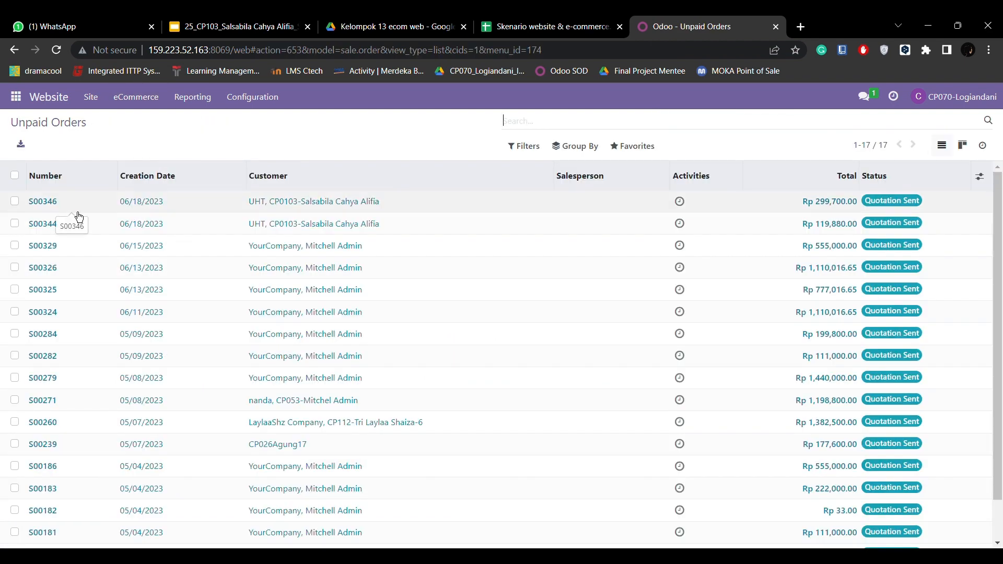
- Open order S00346 and confirm it as a sales order
click(55, 208)
scroll(167, 284, down, 1)
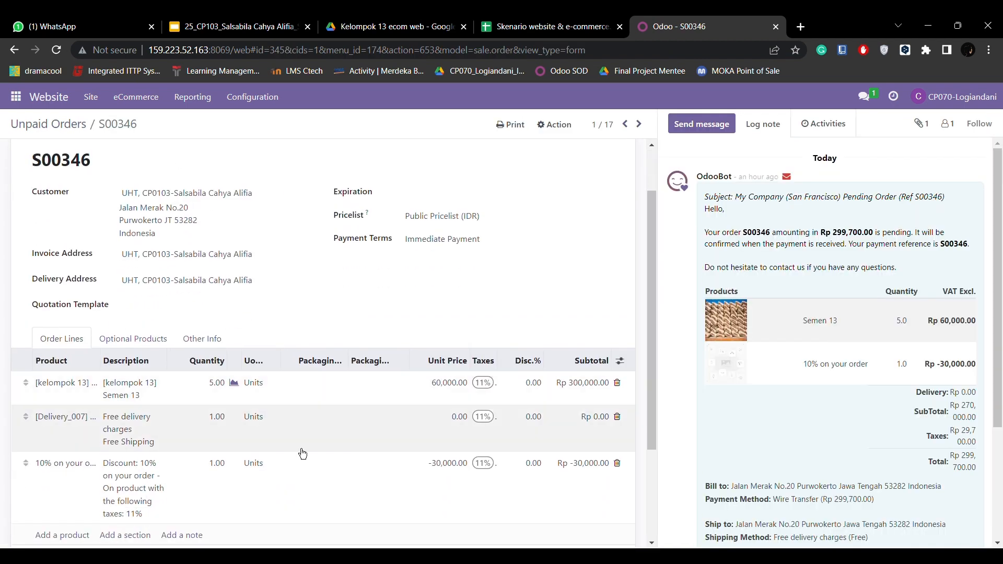
scroll(302, 434, down, 3)
scroll(303, 428, up, 1)
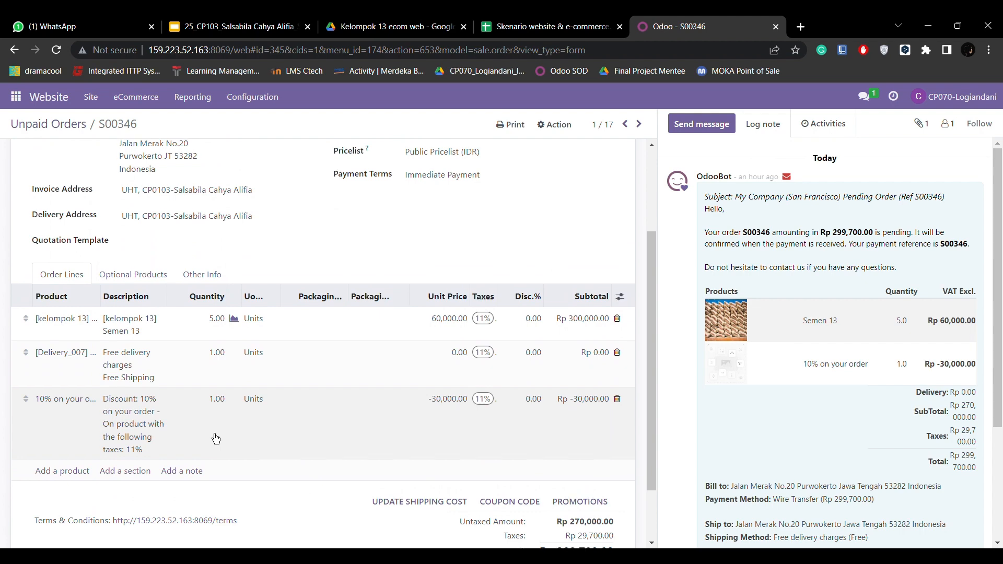
scroll(215, 438, up, 3)
click(48, 151)
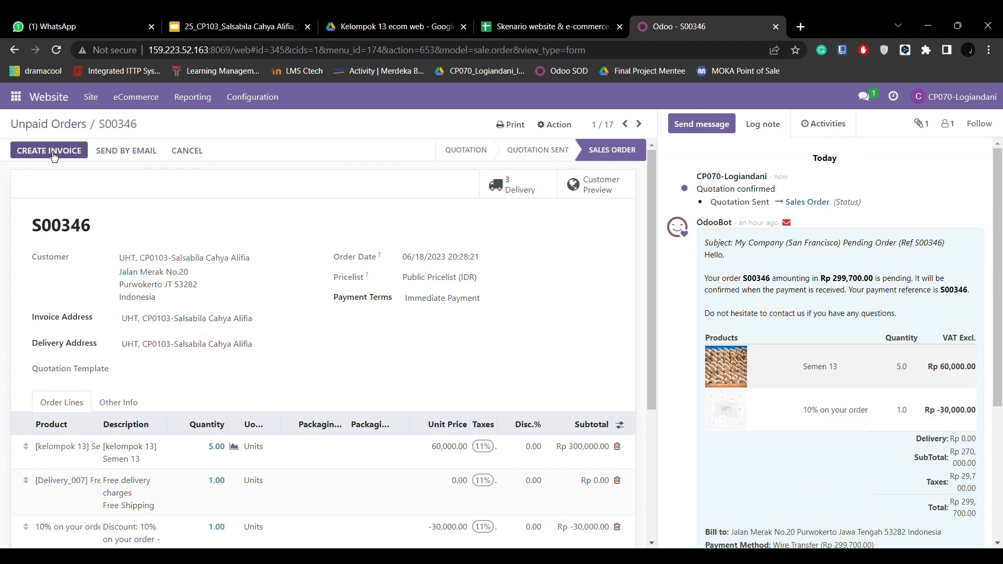
- Validate transfer WH/PICK/00020 with 5 Semen 13 done, then return to the order
click(515, 193)
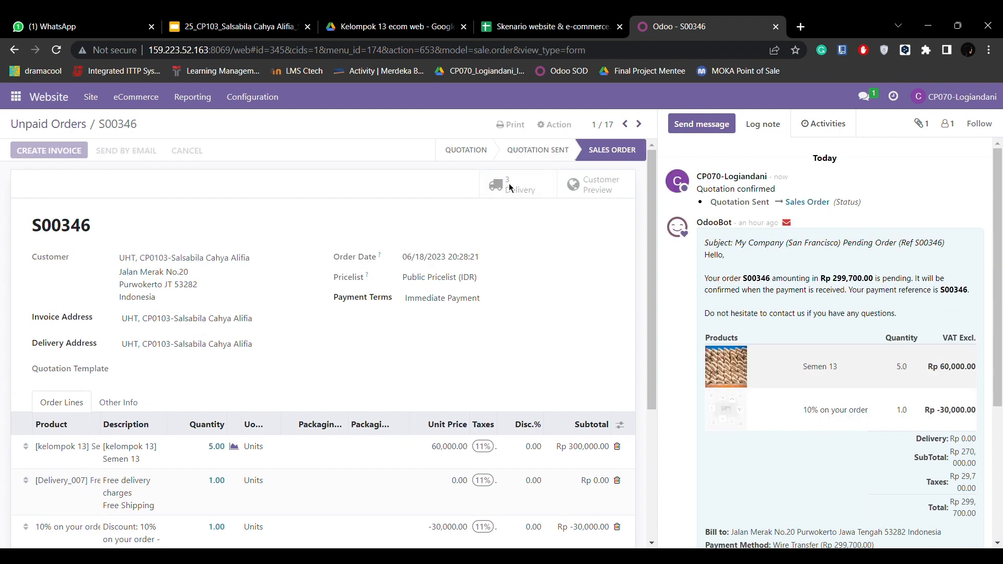
click(397, 244)
click(480, 368)
text(5)
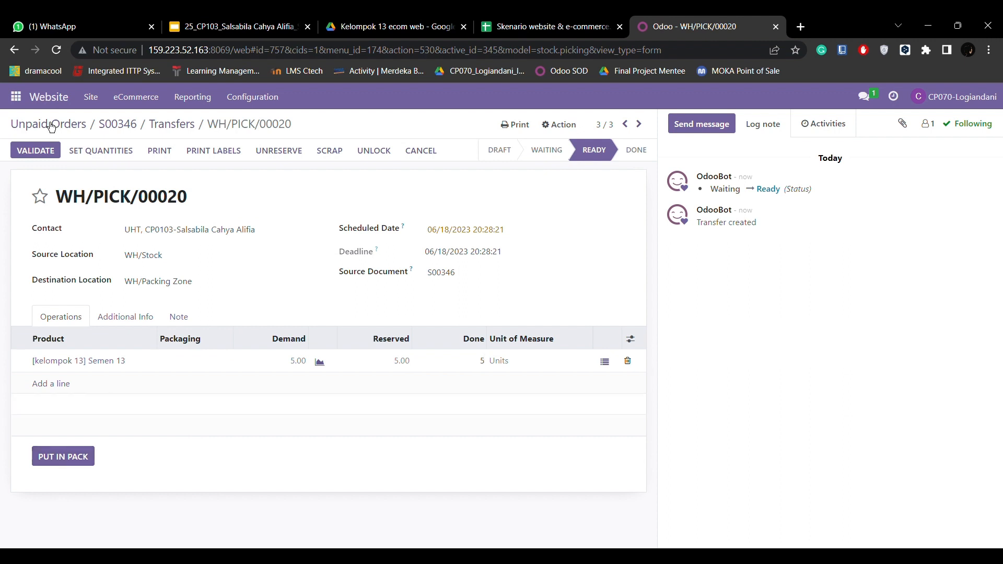
click(48, 153)
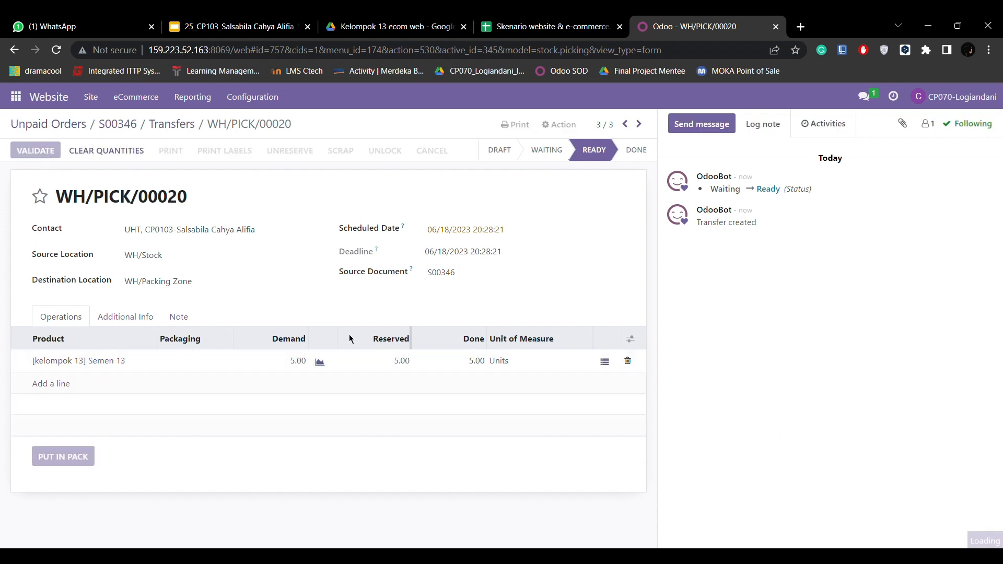
click(118, 124)
- Invoice S00346 as INV/2023/00141, record its full payment, then go to the website homepage
scroll(638, 453, down, 5)
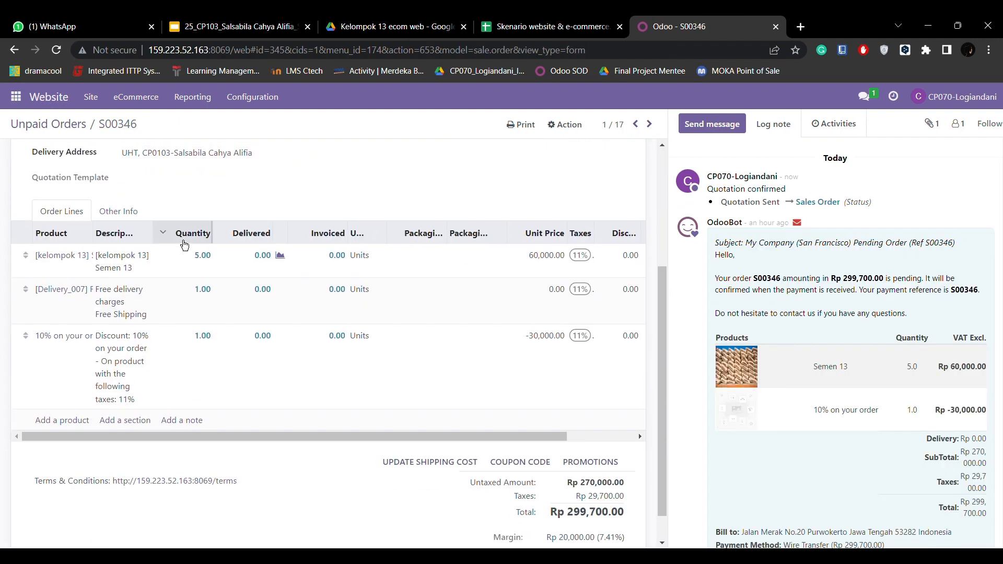
scroll(638, 429, up, 5)
click(55, 151)
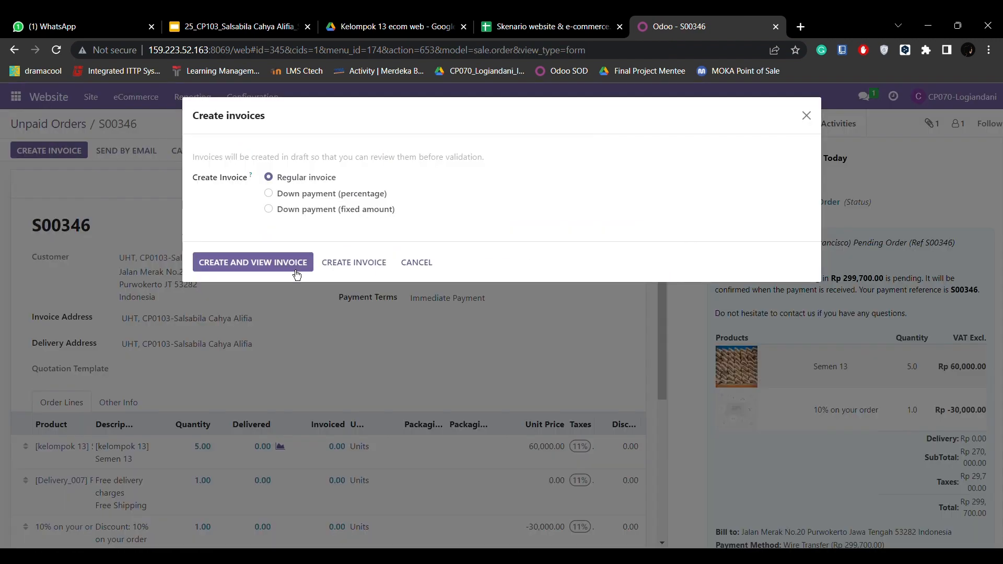
click(287, 271)
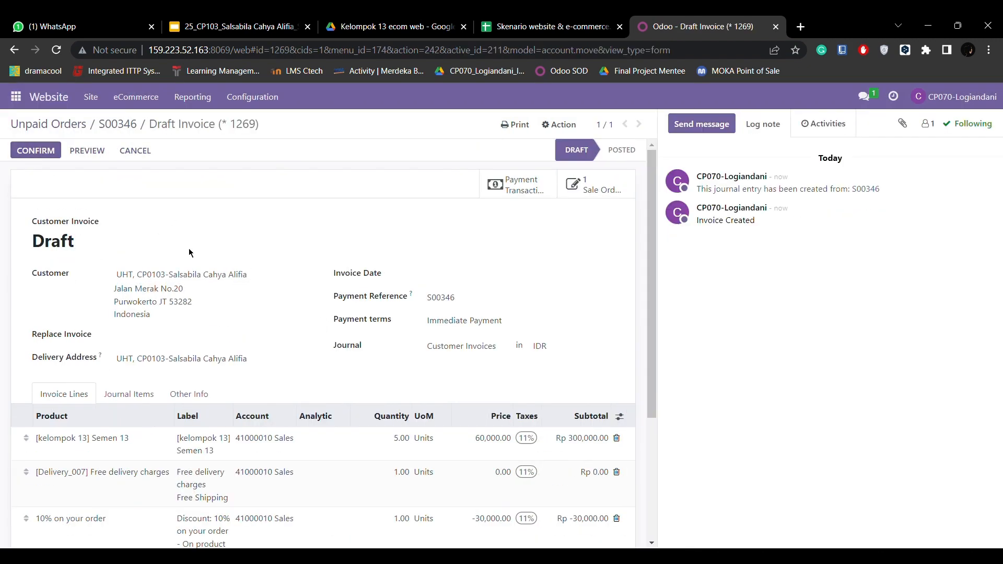
click(42, 153)
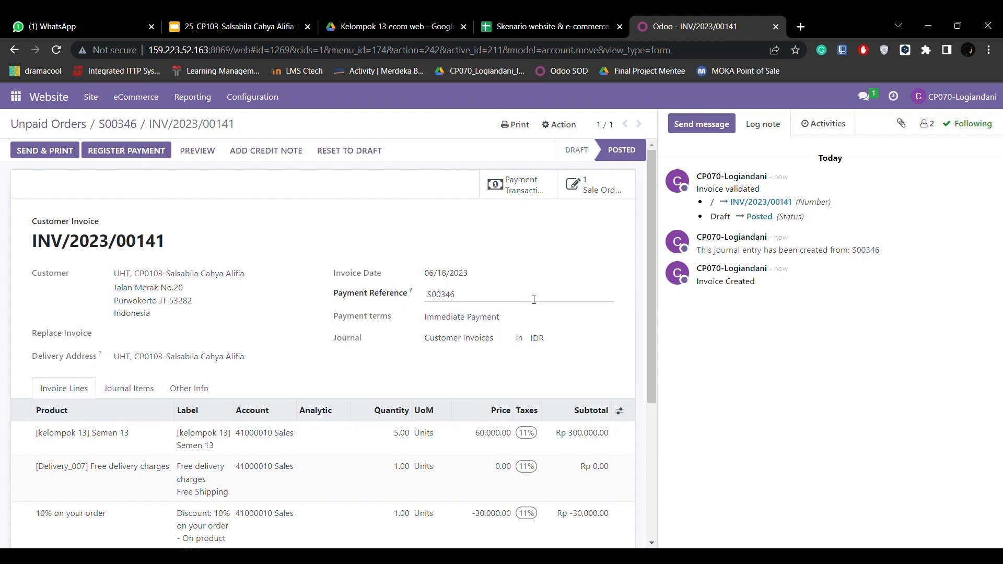
click(126, 151)
click(261, 258)
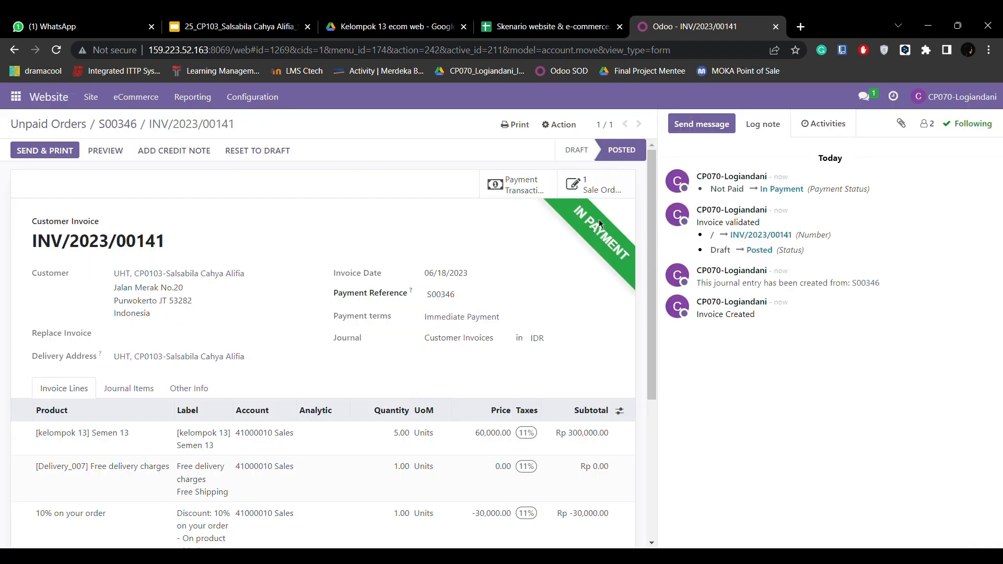
scroll(141, 372, down, 5)
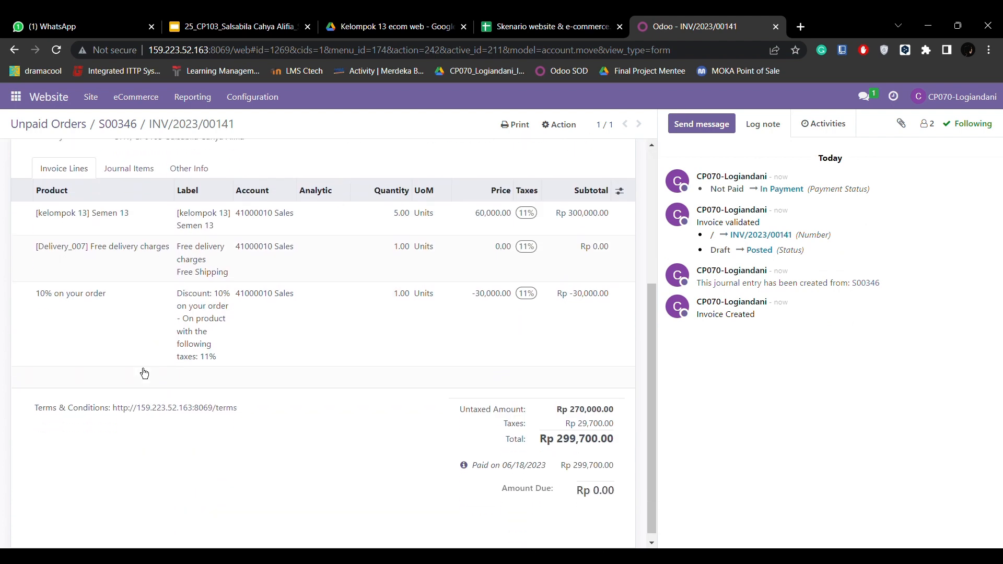
scroll(140, 370, up, 5)
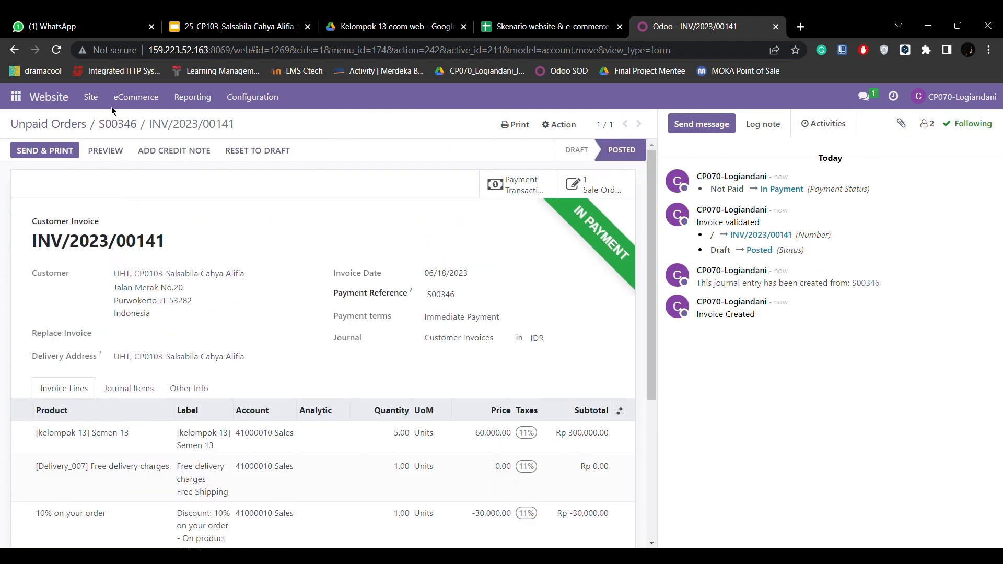
click(91, 96)
click(112, 119)
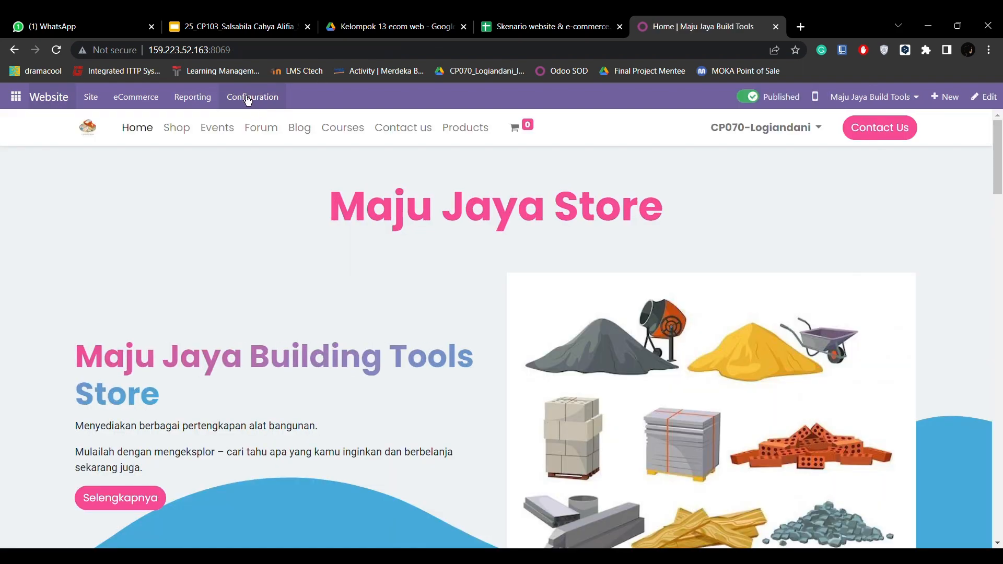
- Review Website Analytics for Maju Jaya Build Tools: 3 orders, Rp917,375.00 sold last week
click(270, 101)
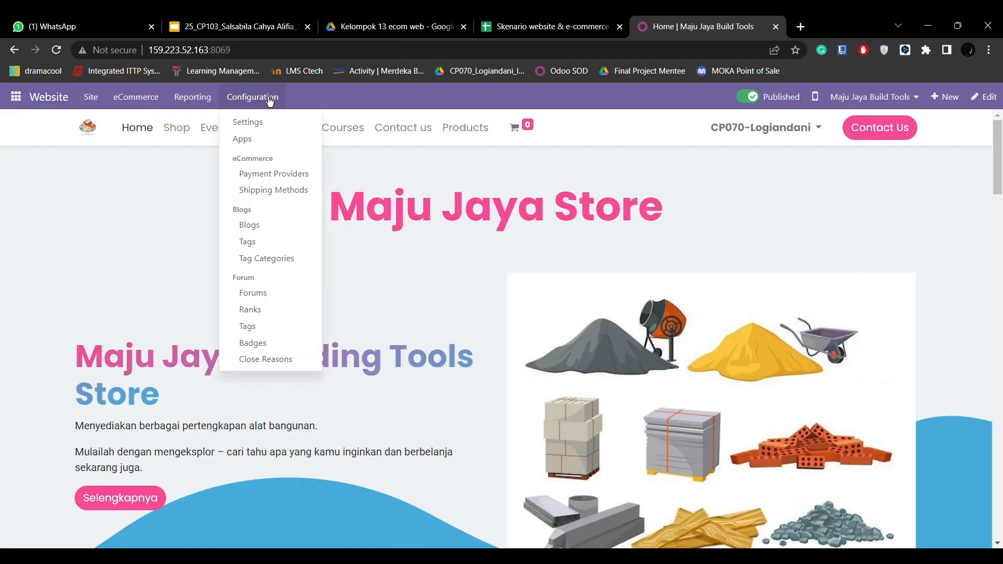
click(192, 97)
click(197, 123)
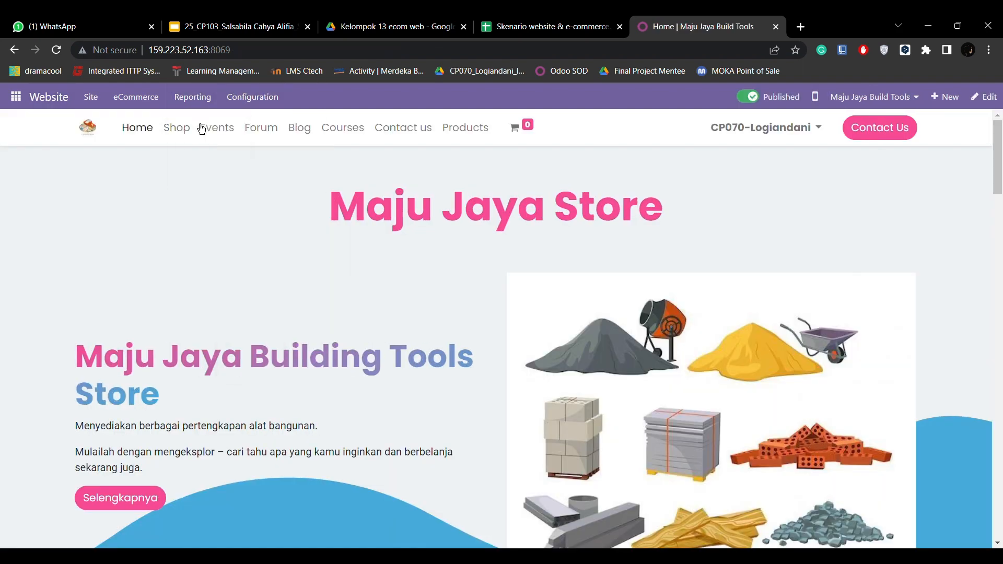
scroll(569, 293, down, 1)
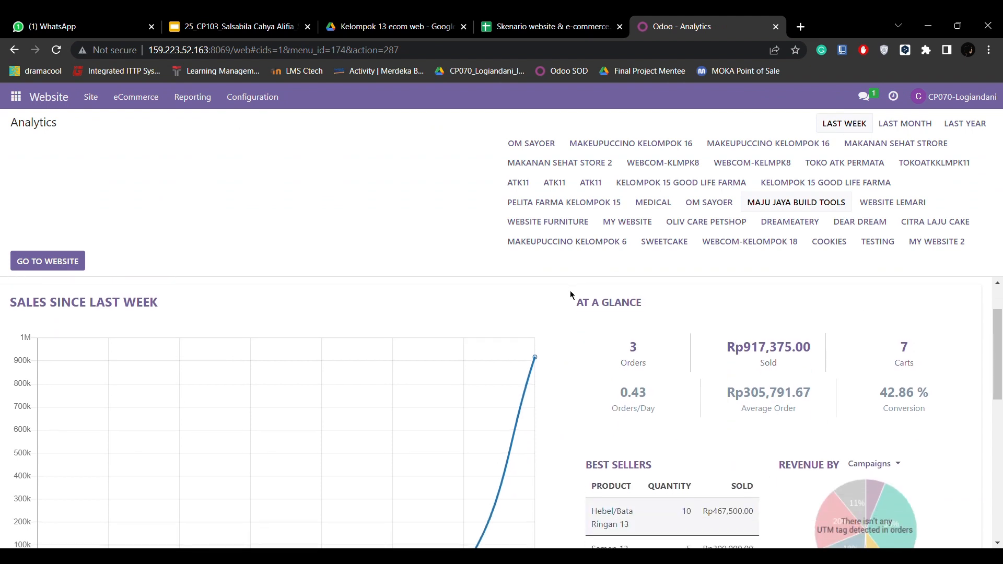
click(783, 208)
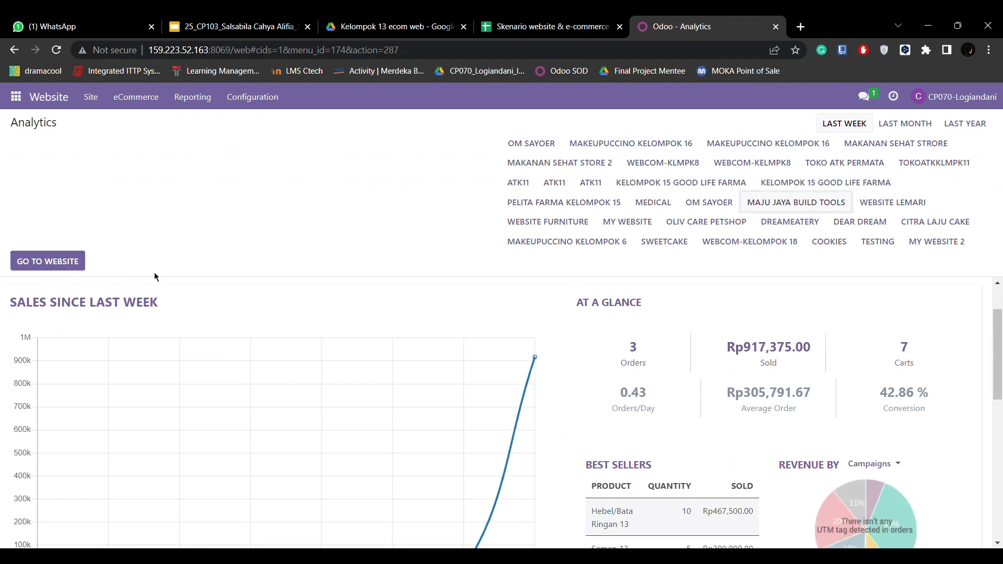
scroll(61, 292, down, 4)
scroll(461, 358, up, 4)
scroll(641, 376, down, 4)
scroll(563, 355, up, 1)
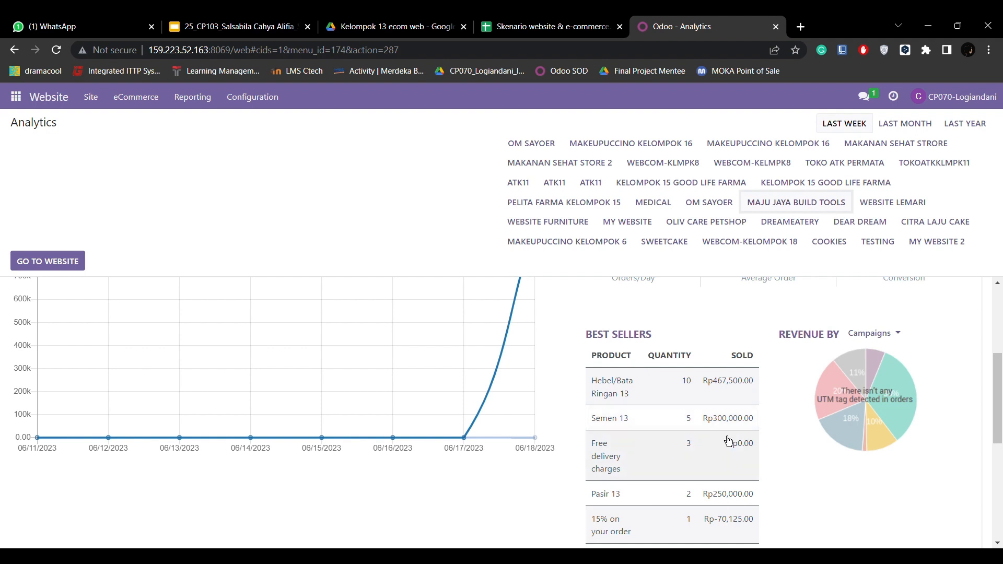
scroll(728, 441, down, 1)
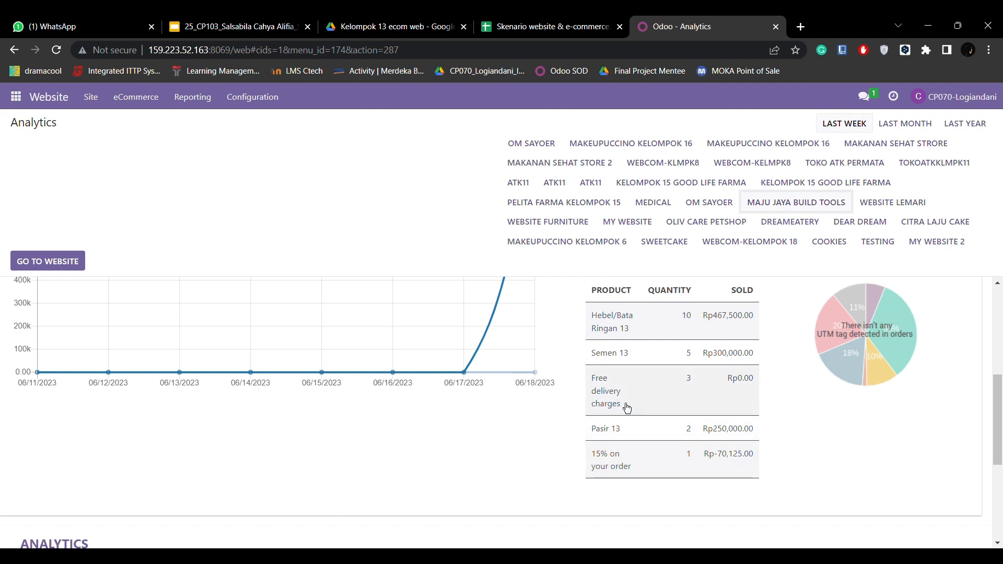
scroll(626, 408, up, 3)
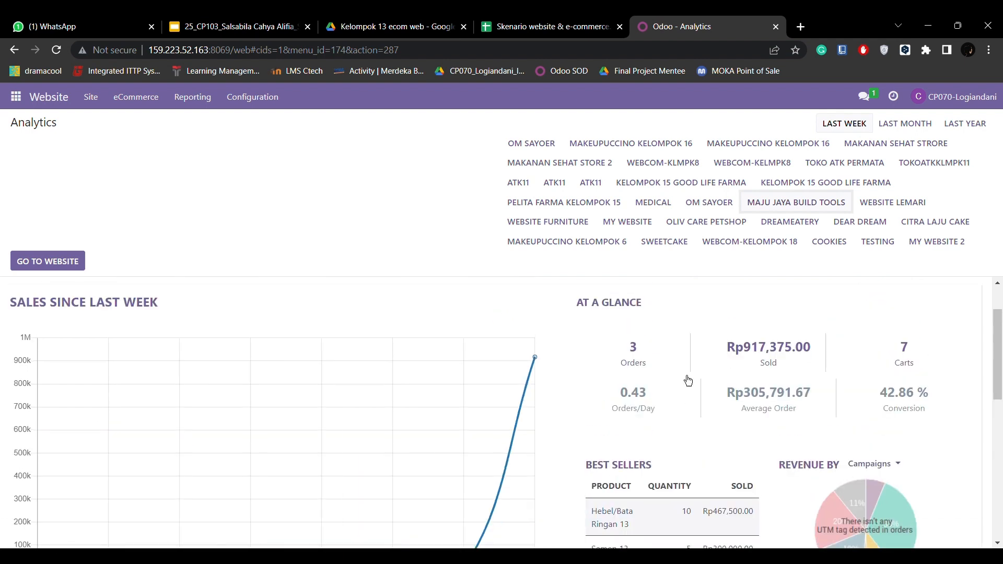